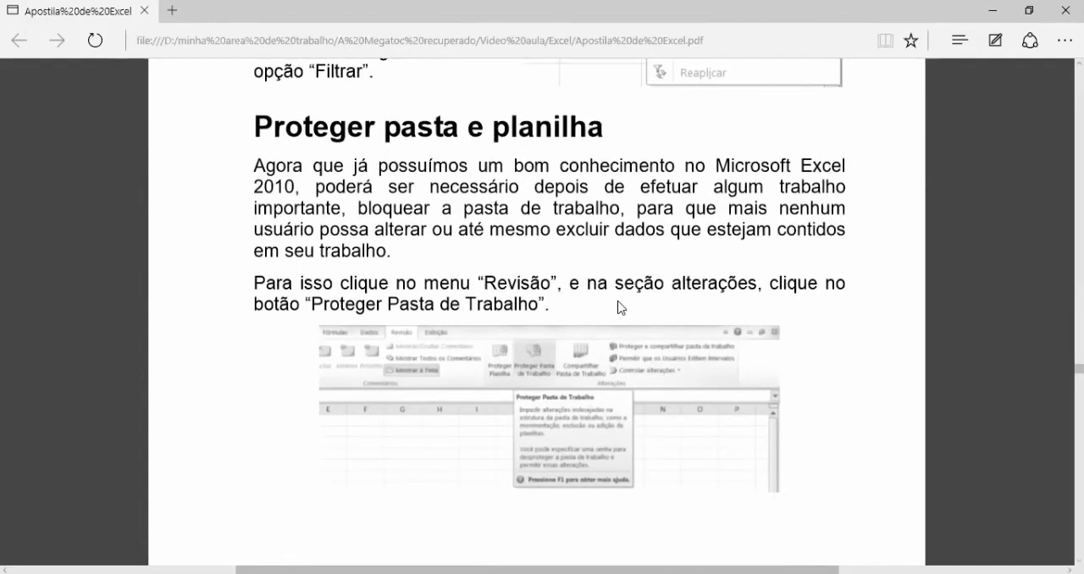
Step: Read the handout's section on protecting the workbook and the worksheet, down to the Proteger Planilha instructions
scroll(621, 307, "down", 5)
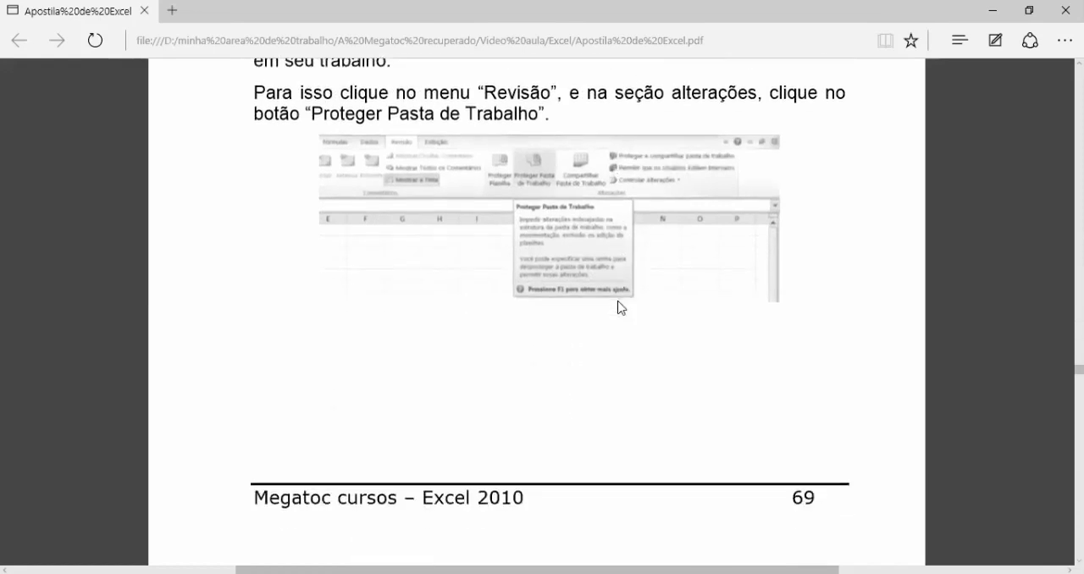
scroll(621, 307, "down", 15)
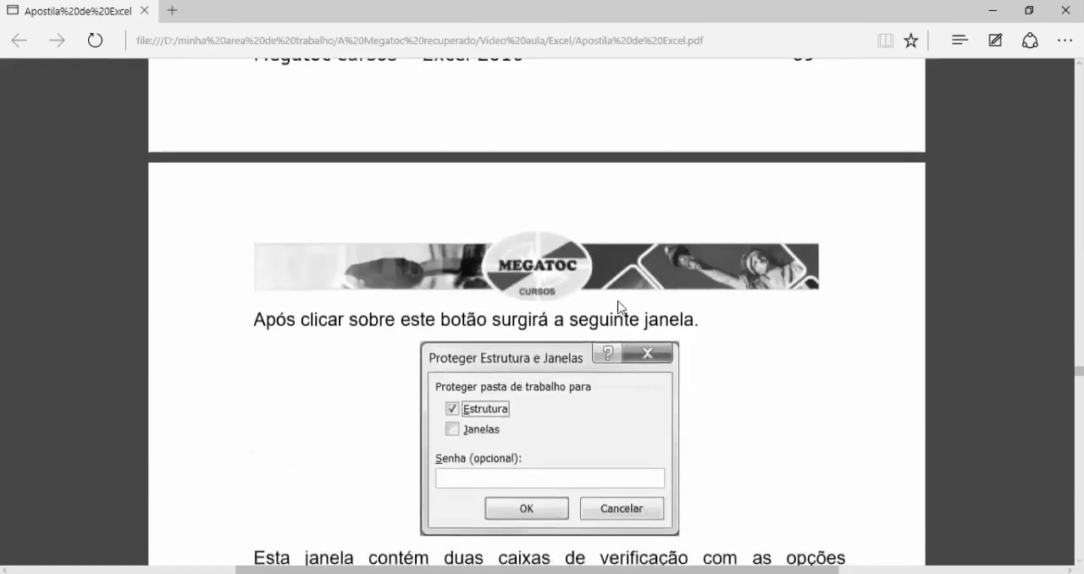
scroll(621, 307, "down", 2)
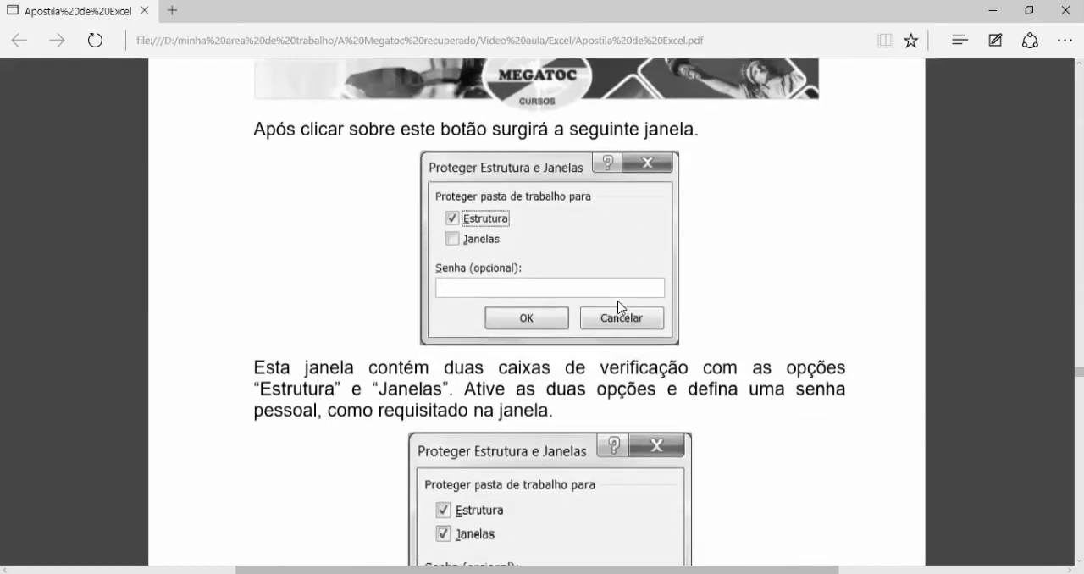
scroll(621, 307, "down", 10)
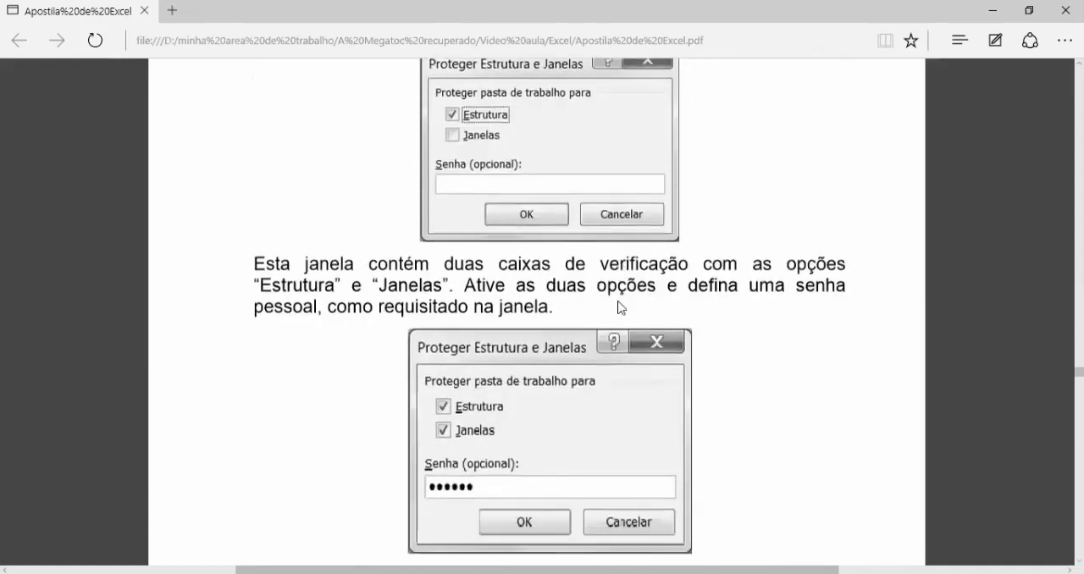
scroll(621, 307, "down", 13)
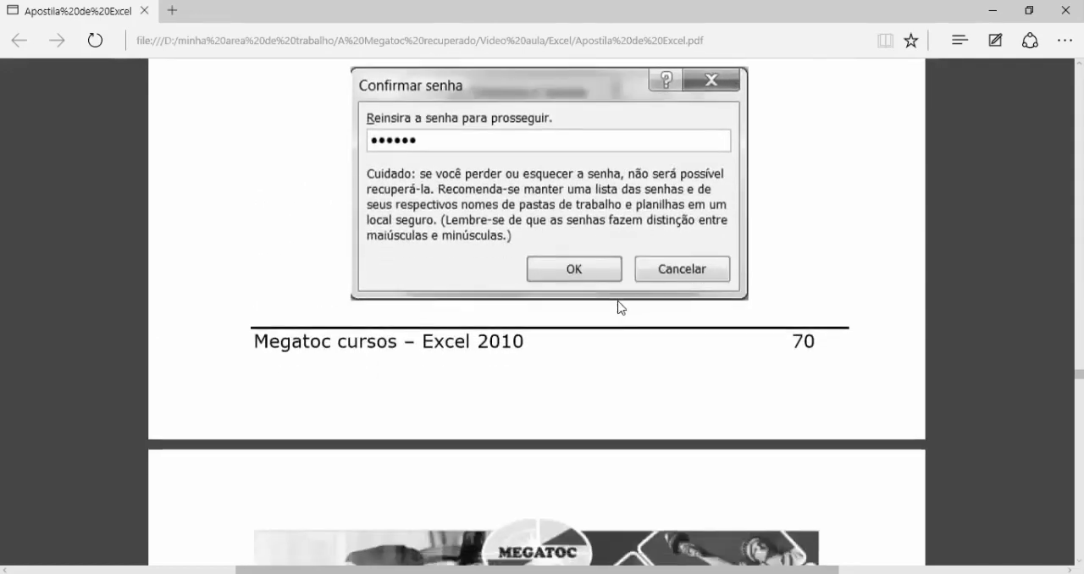
scroll(621, 307, "down", 17)
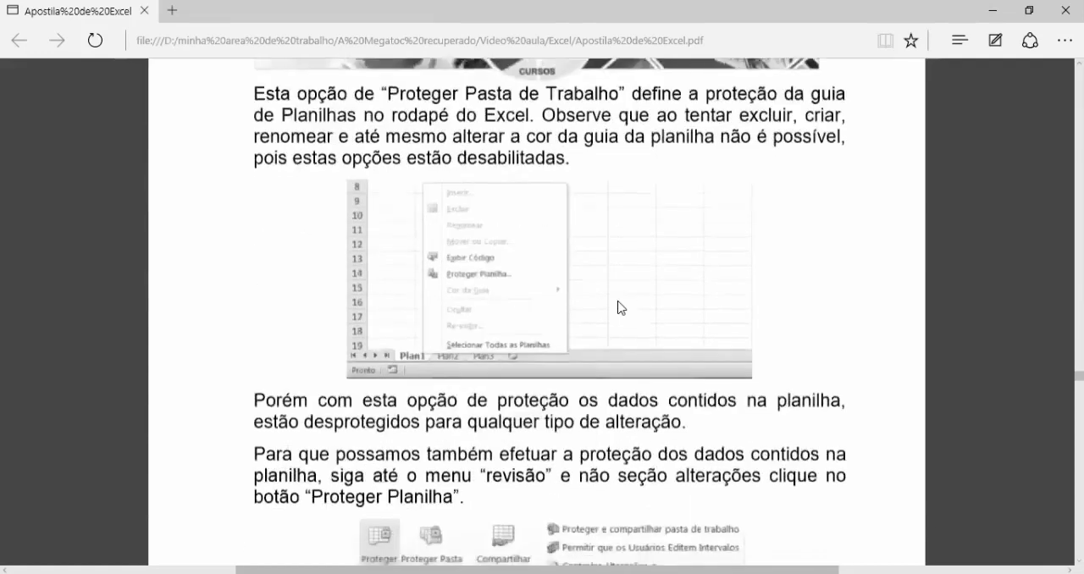
scroll(621, 308, "down", 4)
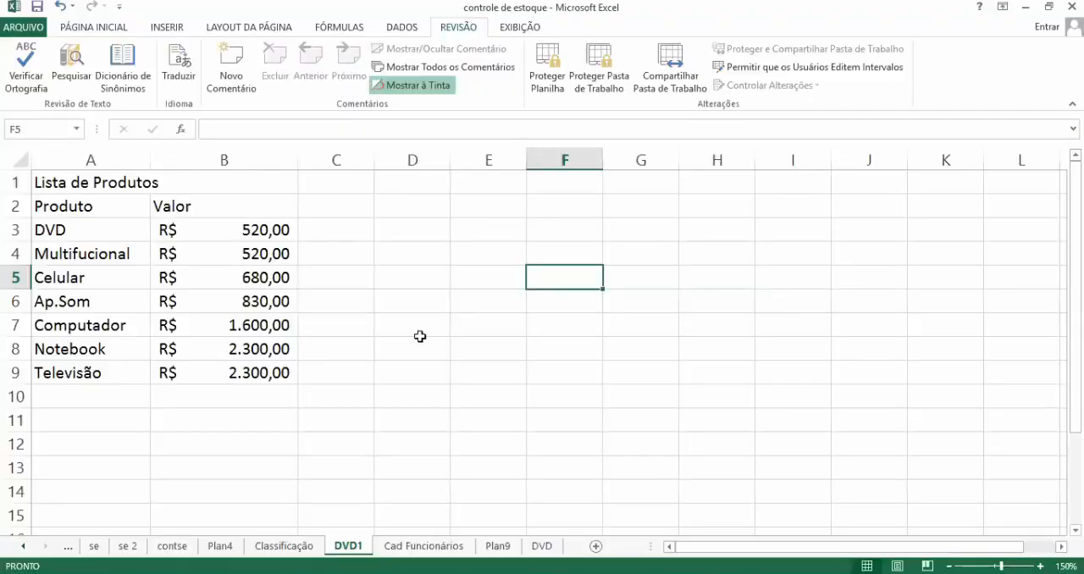
Step: Switch to the controle de estoque workbook in Excel and look over the DVD1 and Cad Funcionários sheets
left_click(419, 336)
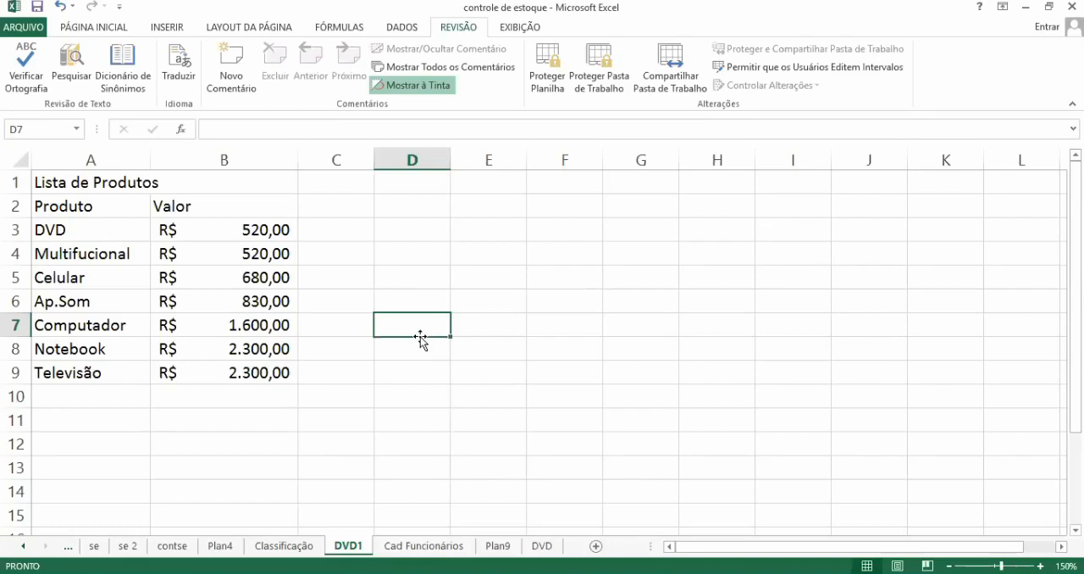
left_click(254, 312)
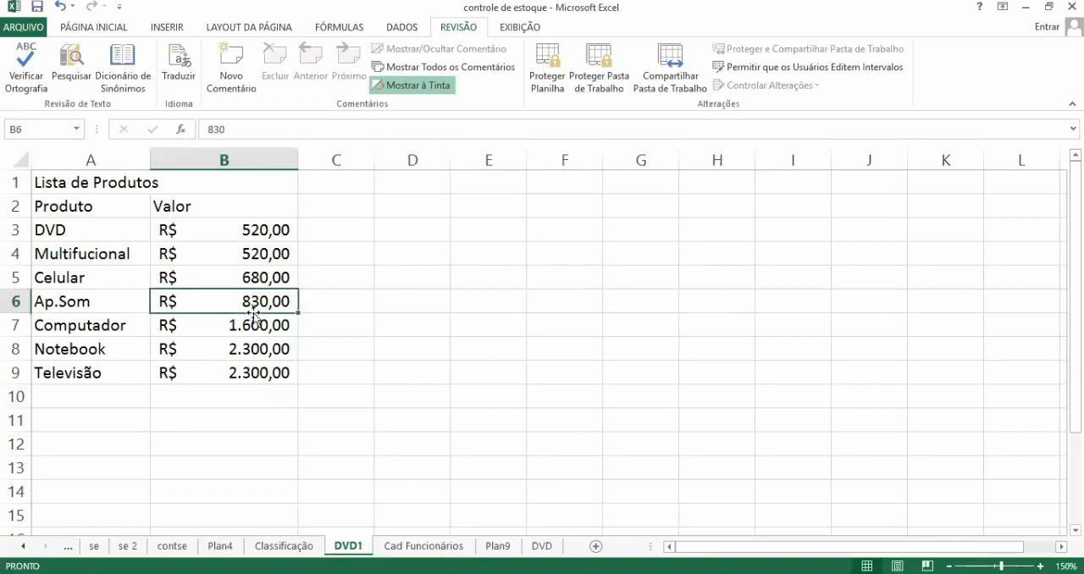
left_click(422, 547)
left_click(432, 358)
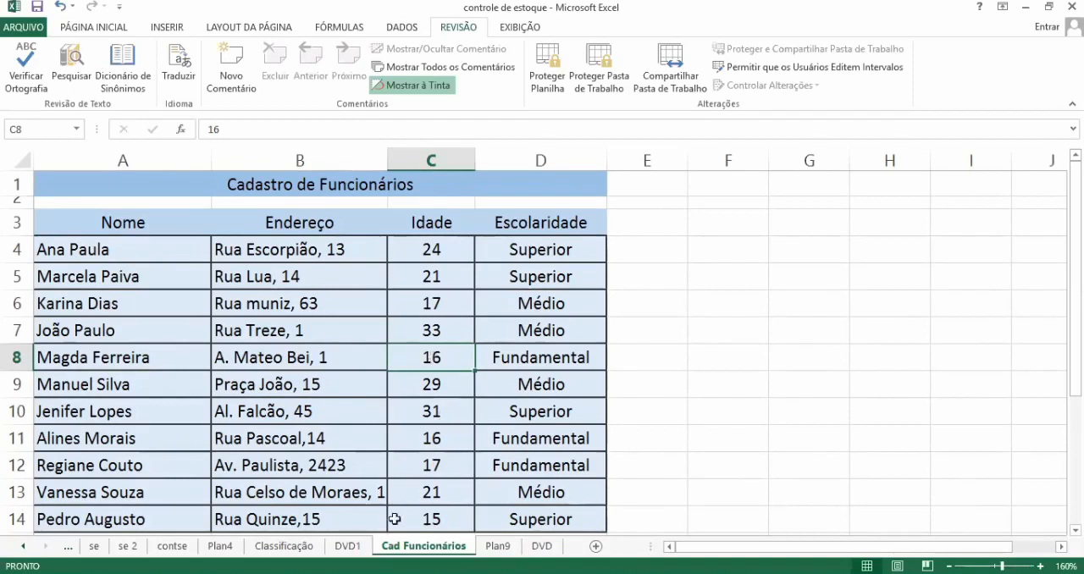
left_click(359, 548)
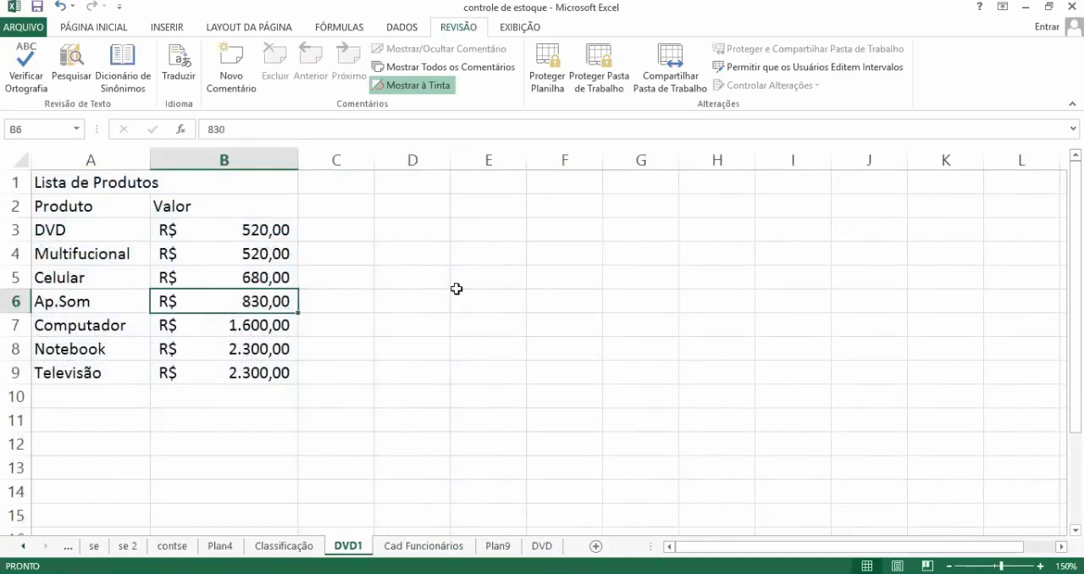
left_click(117, 27)
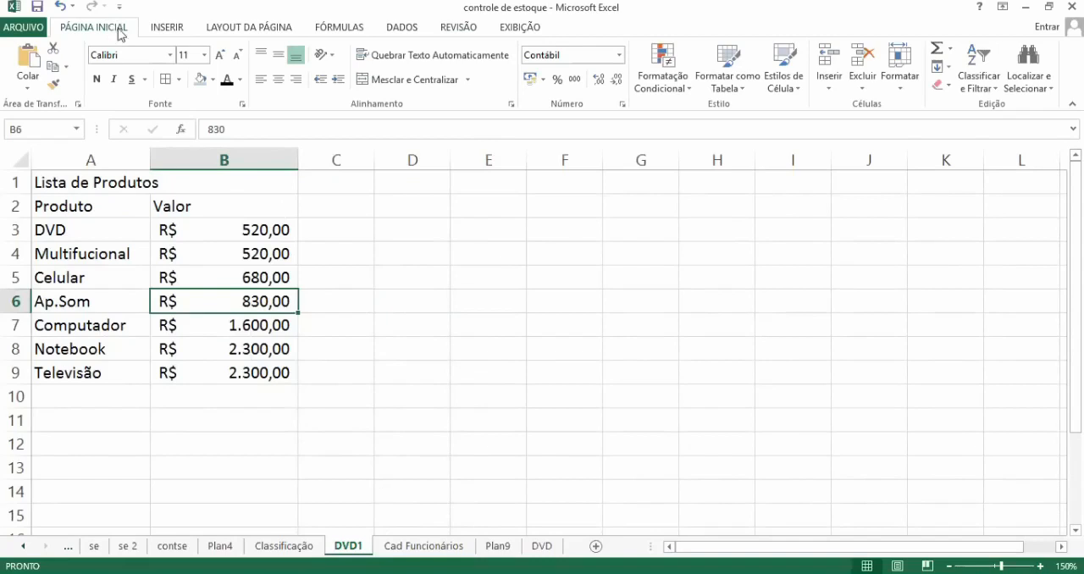
left_click(164, 29)
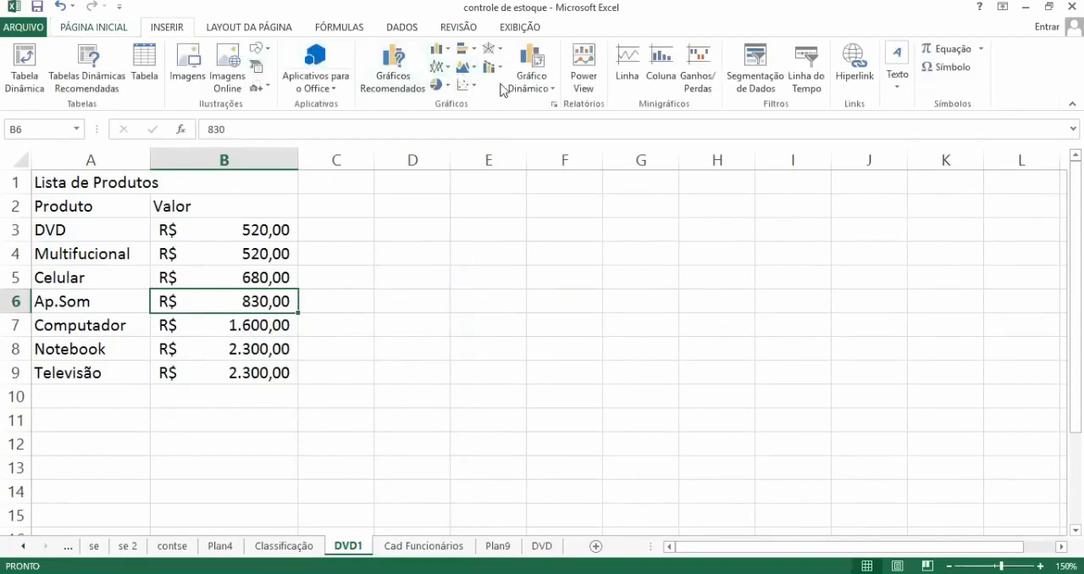
left_click(521, 29)
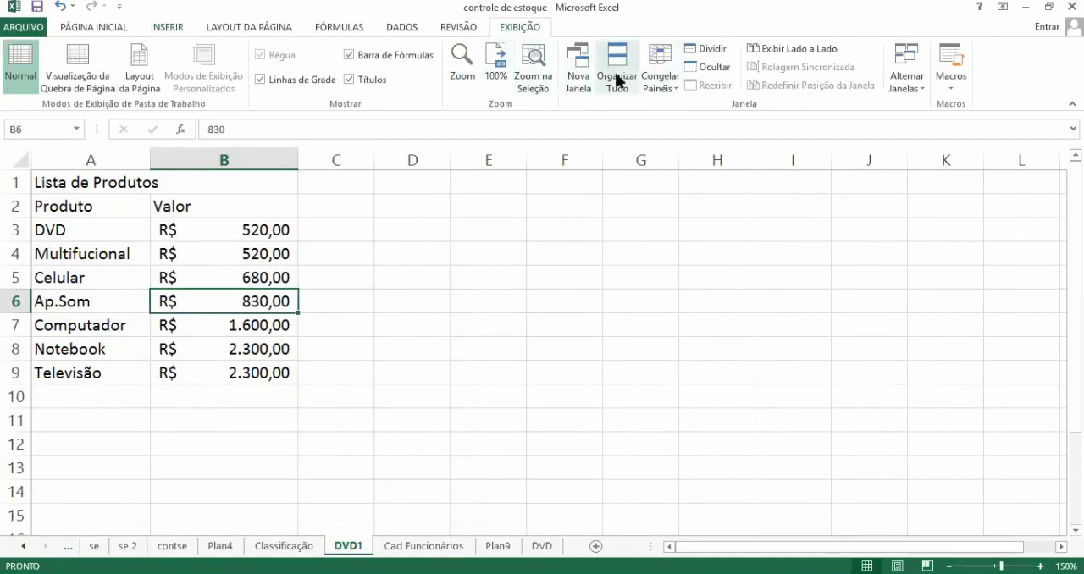
Step: Protect the workbook's structure, entering and confirming the protection password
left_click(455, 31)
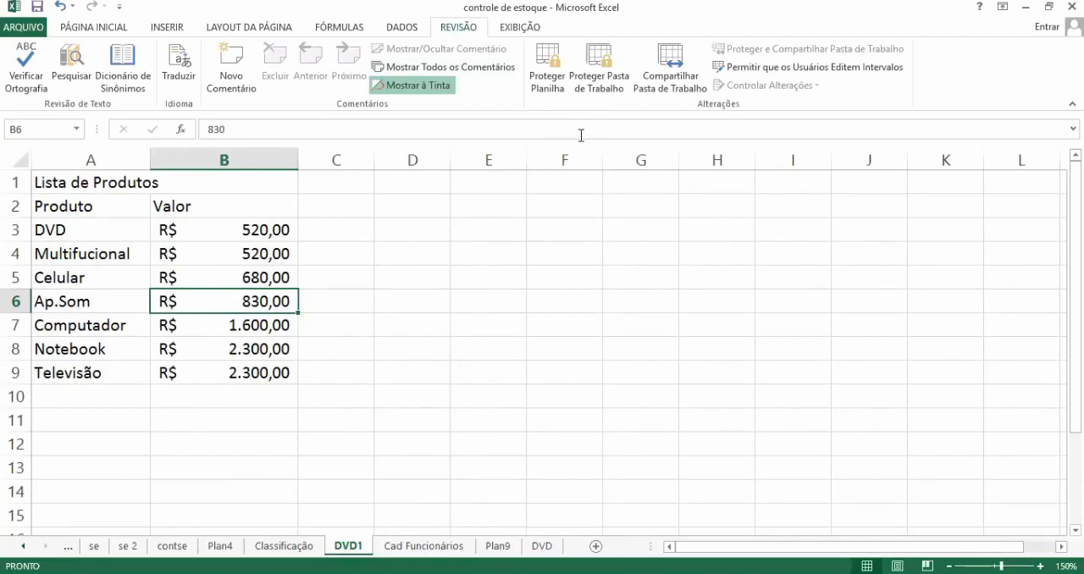
left_click(604, 72)
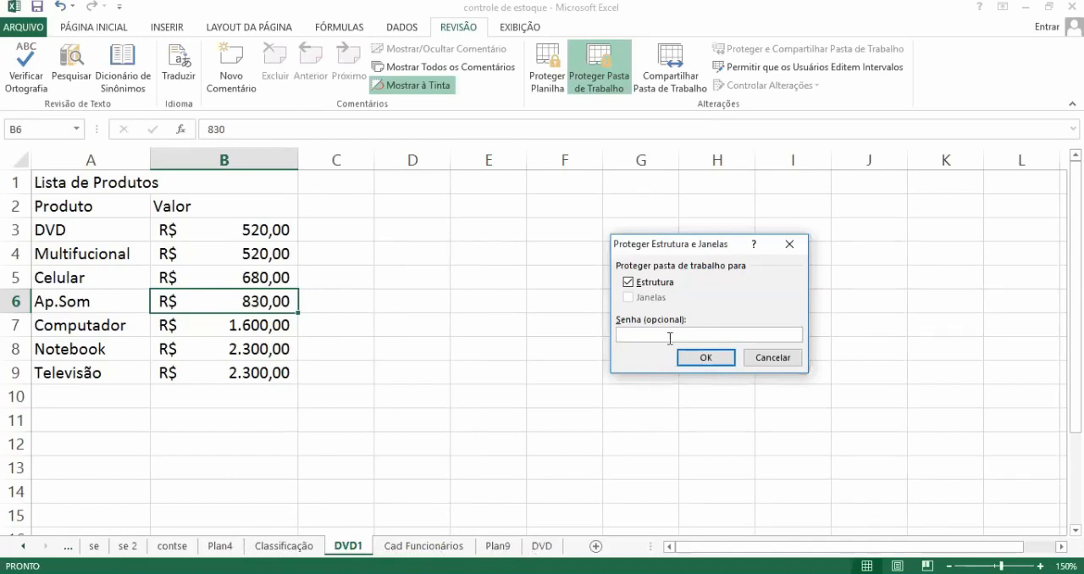
type("123")
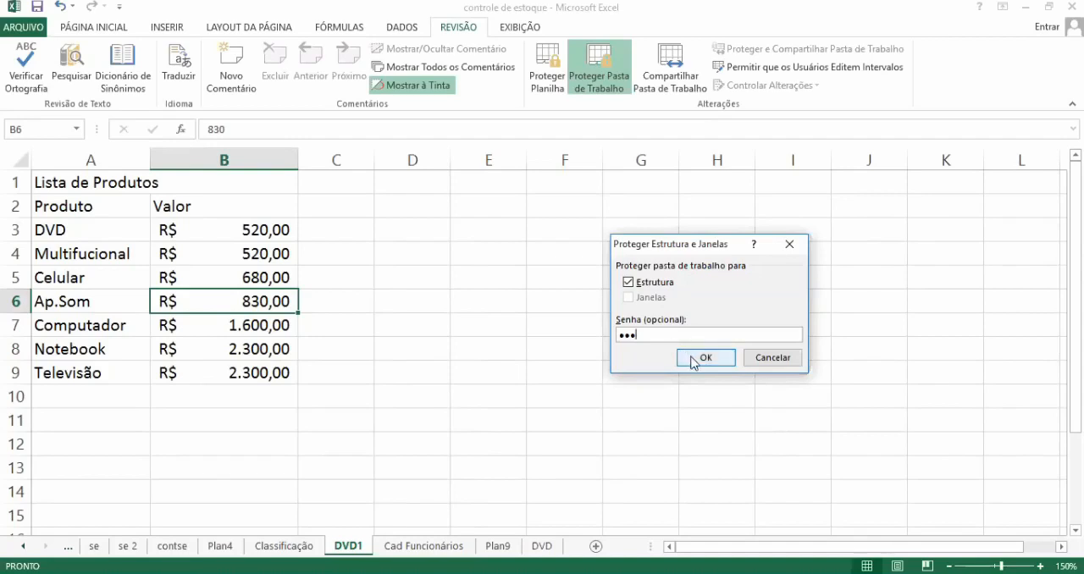
left_click(692, 358)
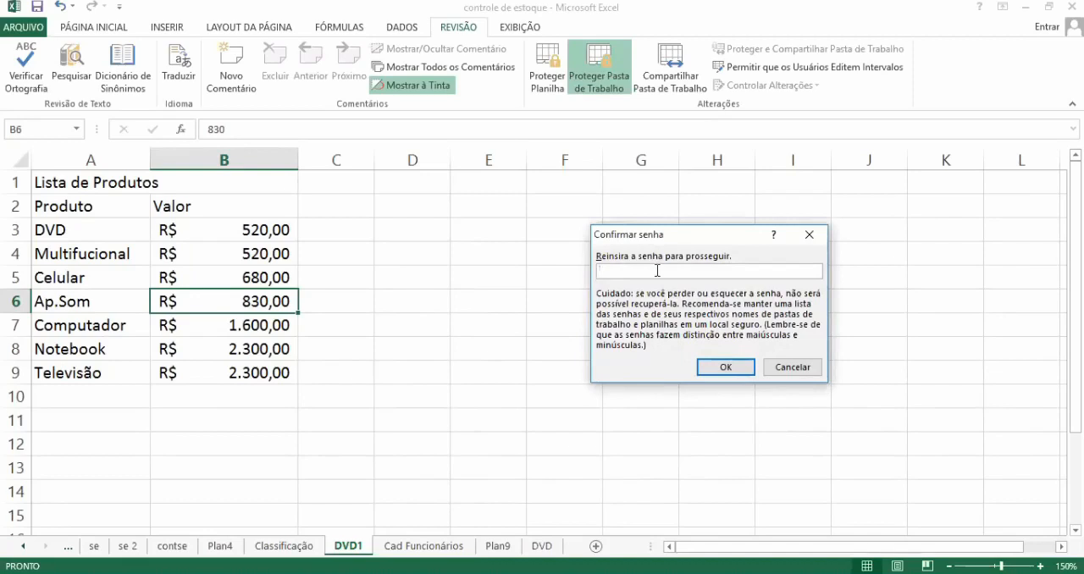
type("123")
left_click(714, 366)
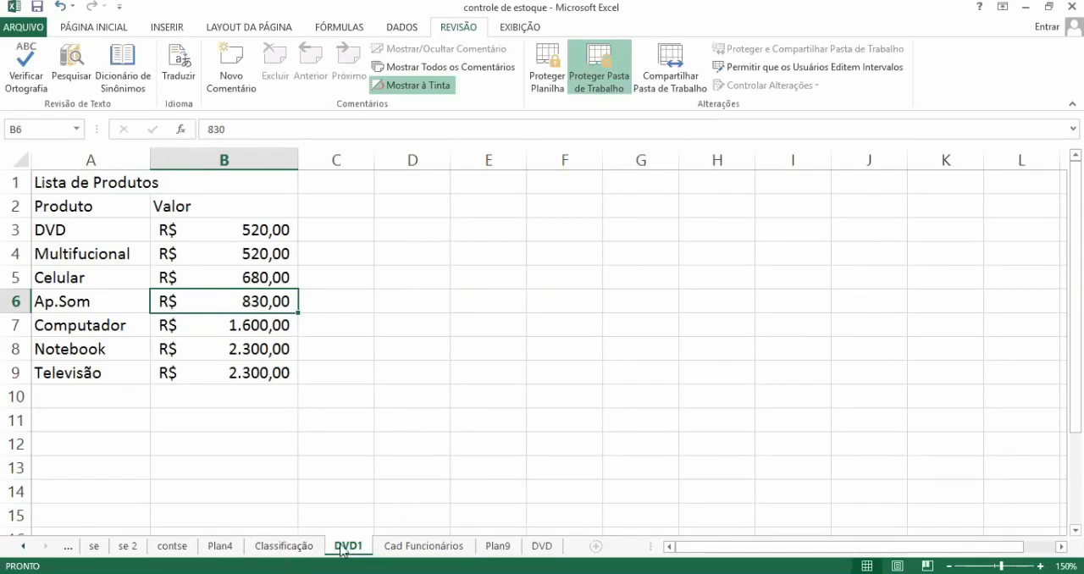
Step: Check which sheet commands are available for Classificação, and view the DVD1 and Cad Funcionários sheets
right_click(297, 548)
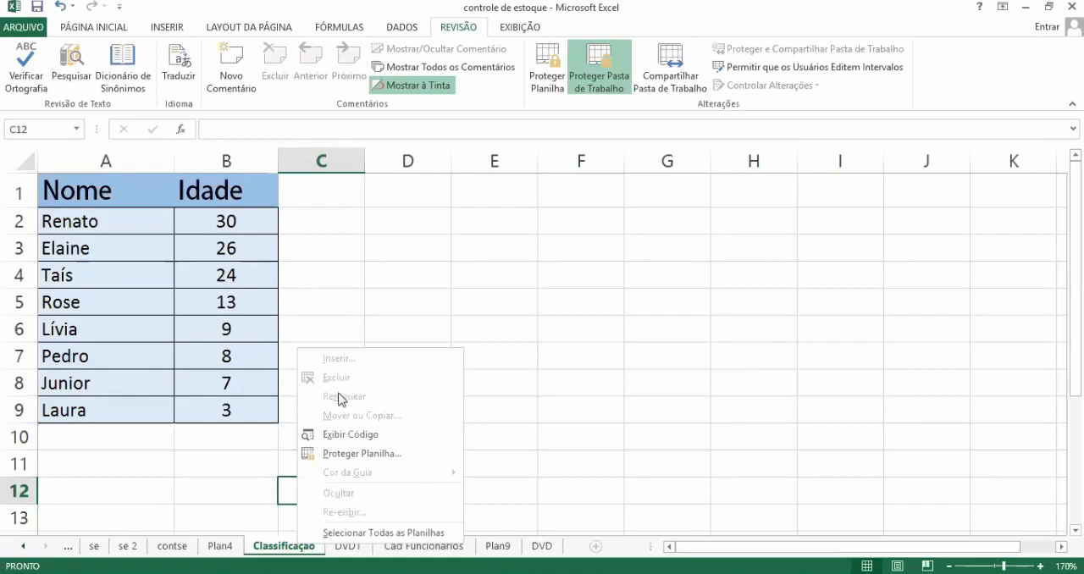
left_click(496, 398)
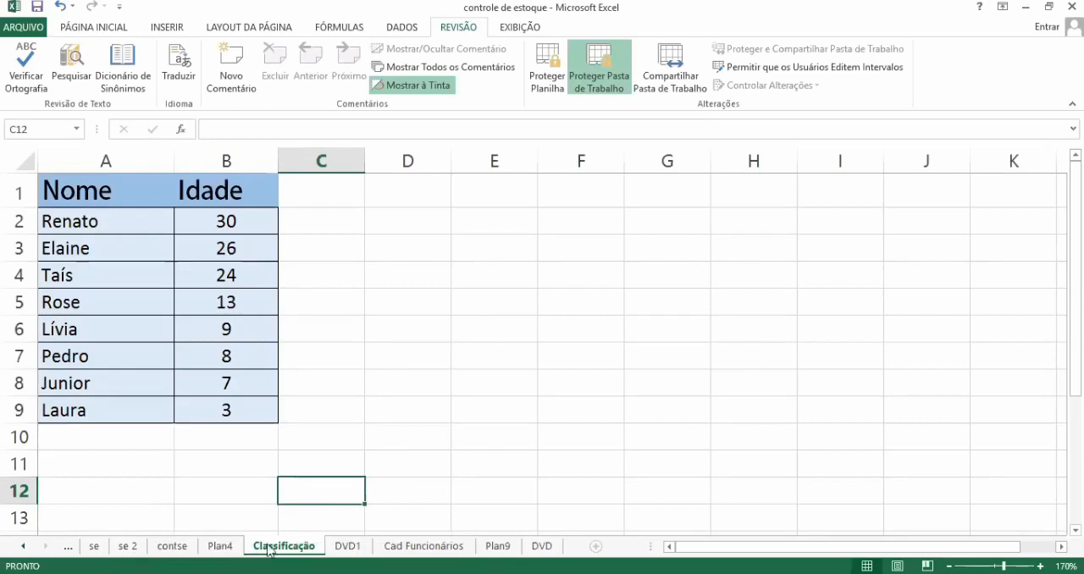
left_click(348, 547)
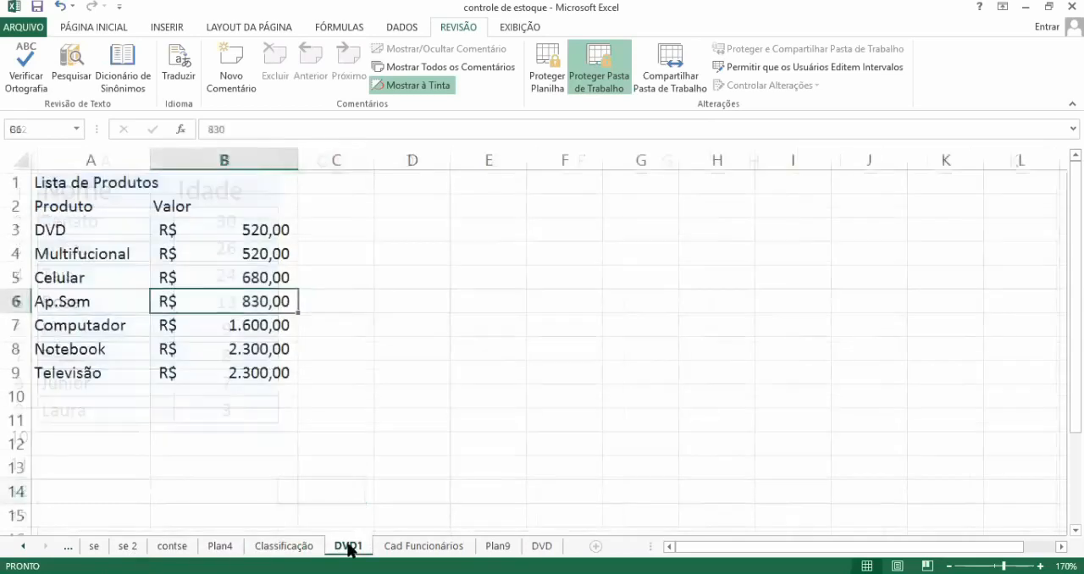
left_click(406, 547)
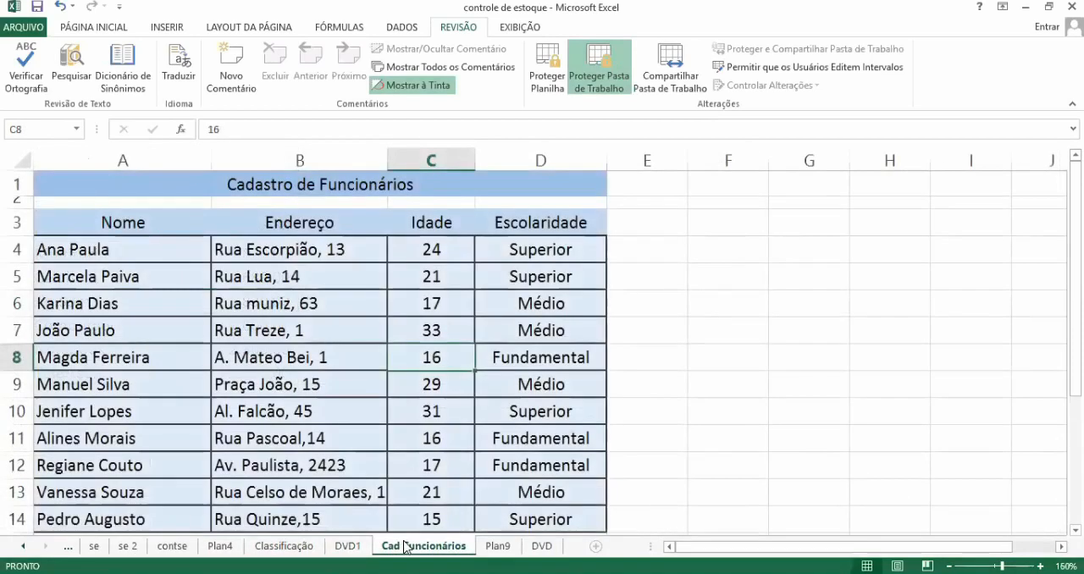
left_click(673, 427)
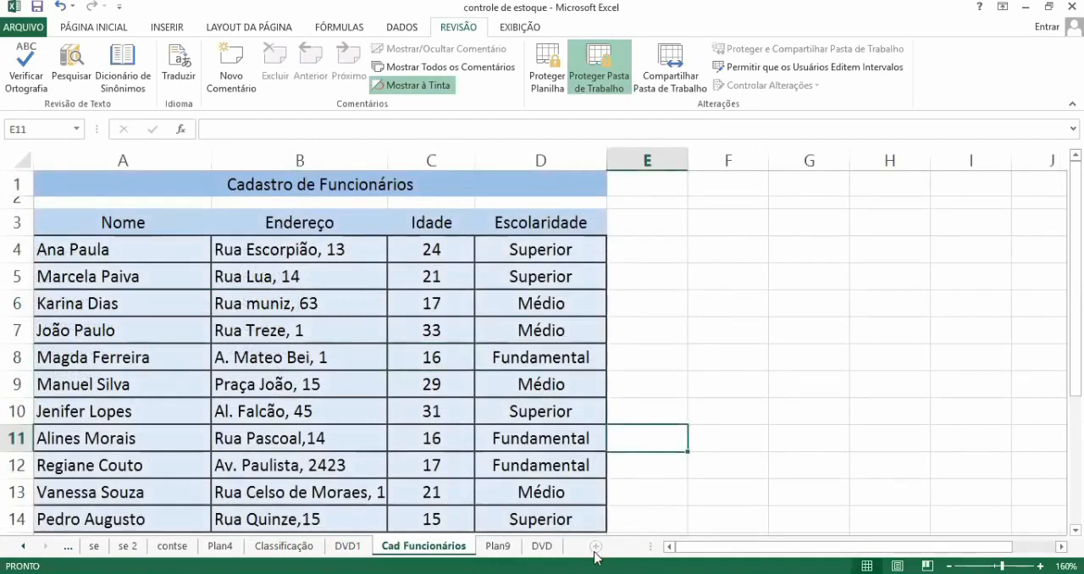
left_click(348, 547)
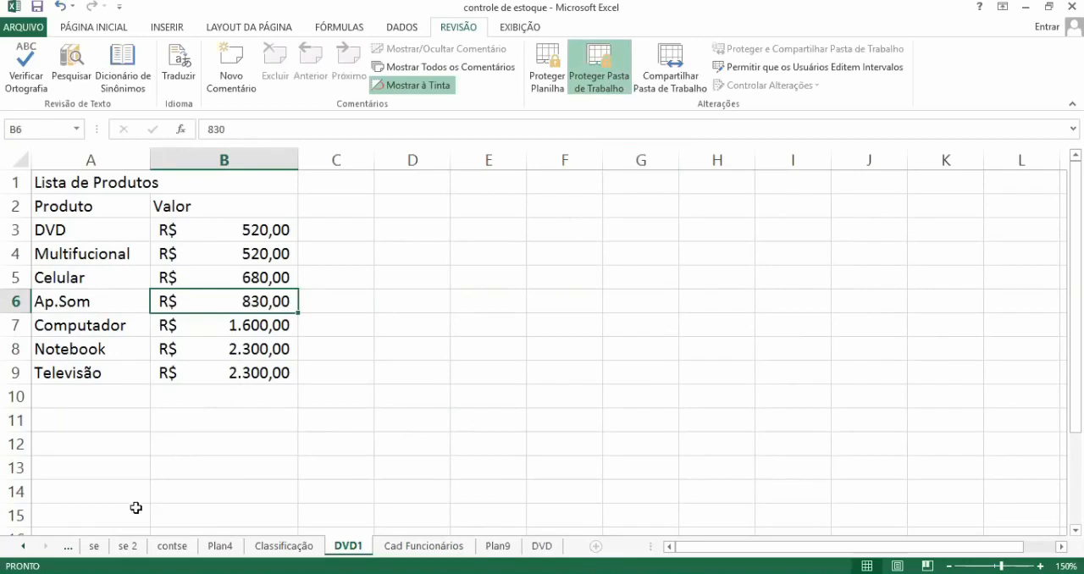
left_click(398, 378)
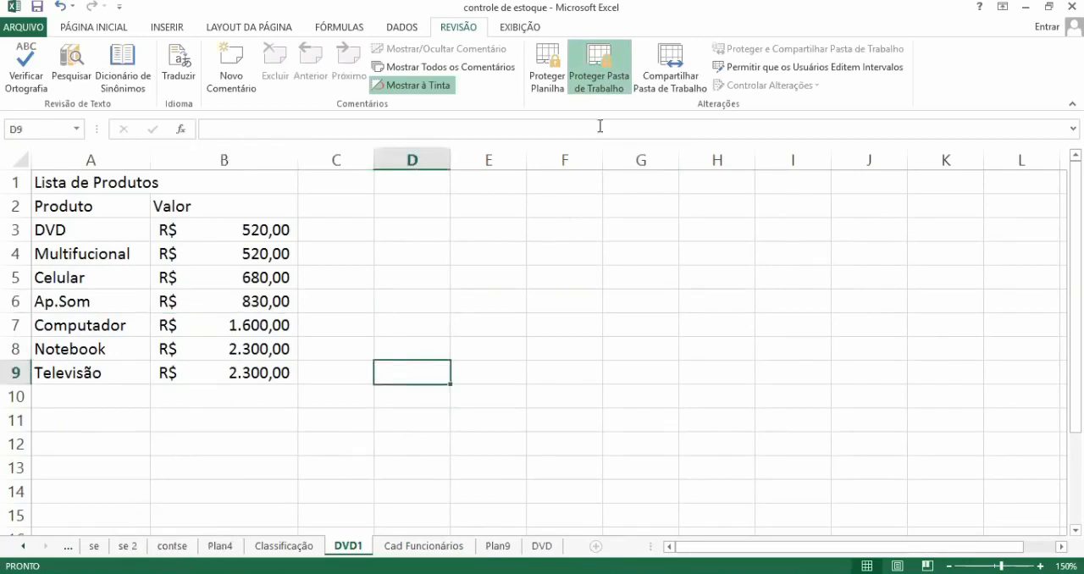
Step: Remove the workbook structure protection by entering the protection password
left_click(599, 75)
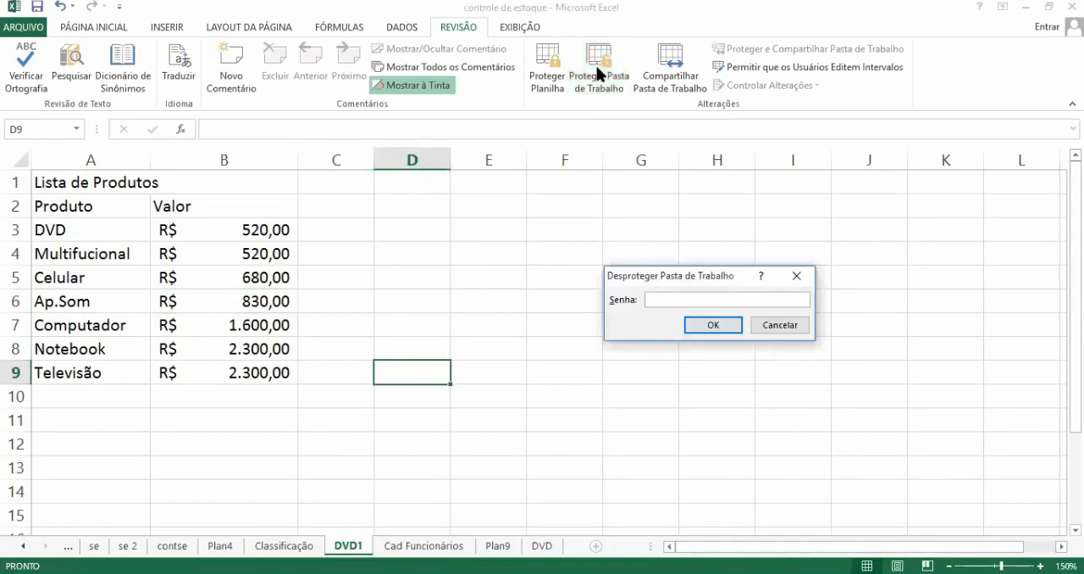
type("123")
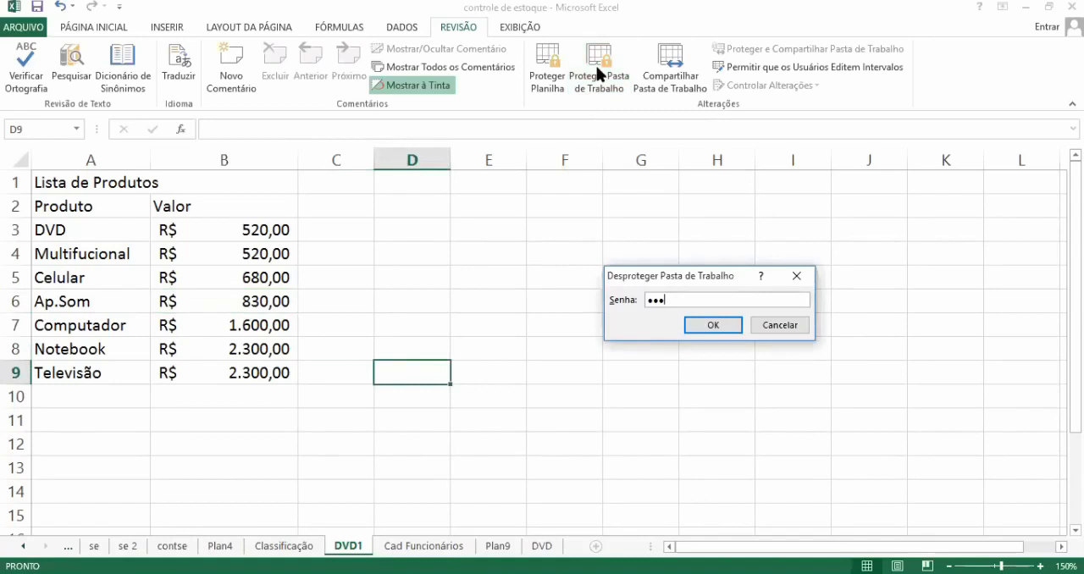
left_click(698, 329)
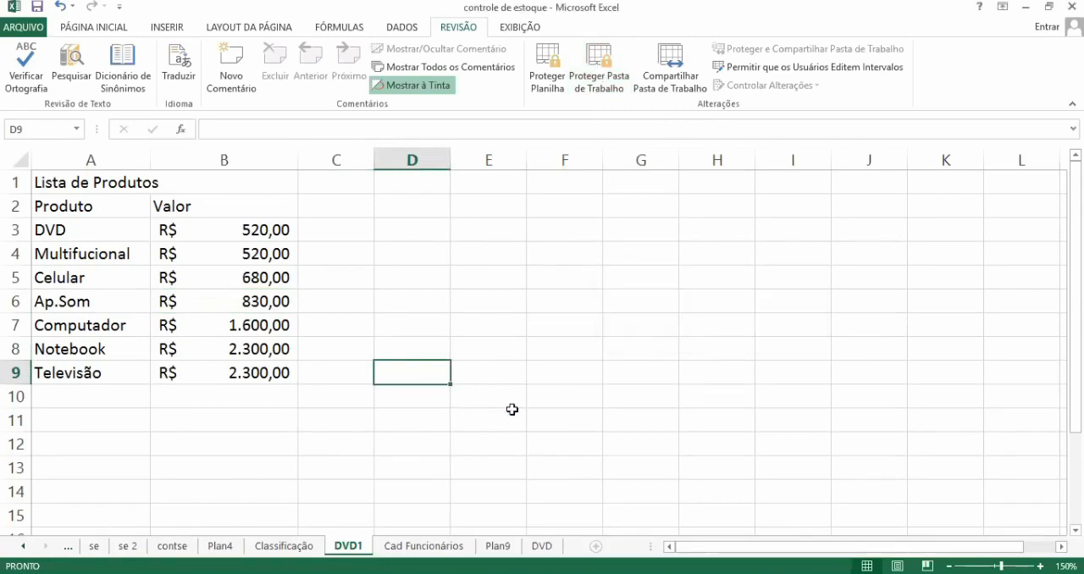
Step: Rename the DVD1 sheet as DVD_Teste
right_click(355, 555)
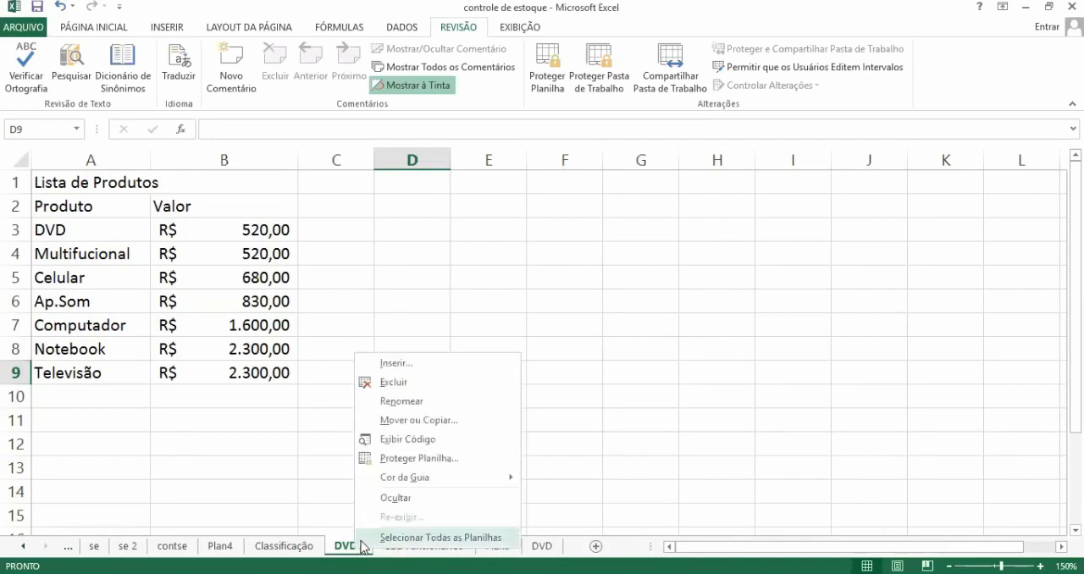
left_click(419, 402)
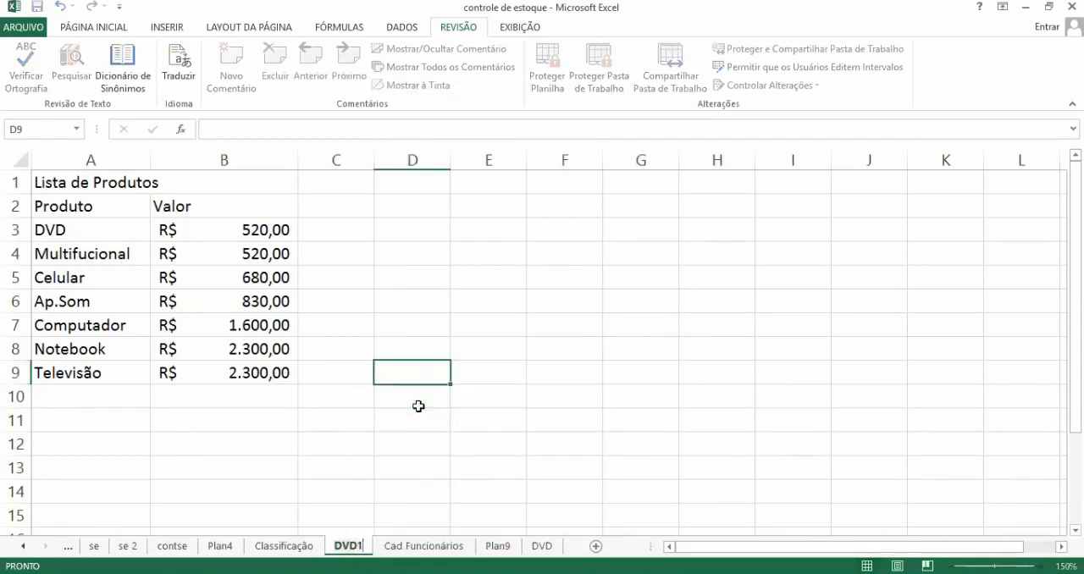
key("BackSpace")
type("_tes")
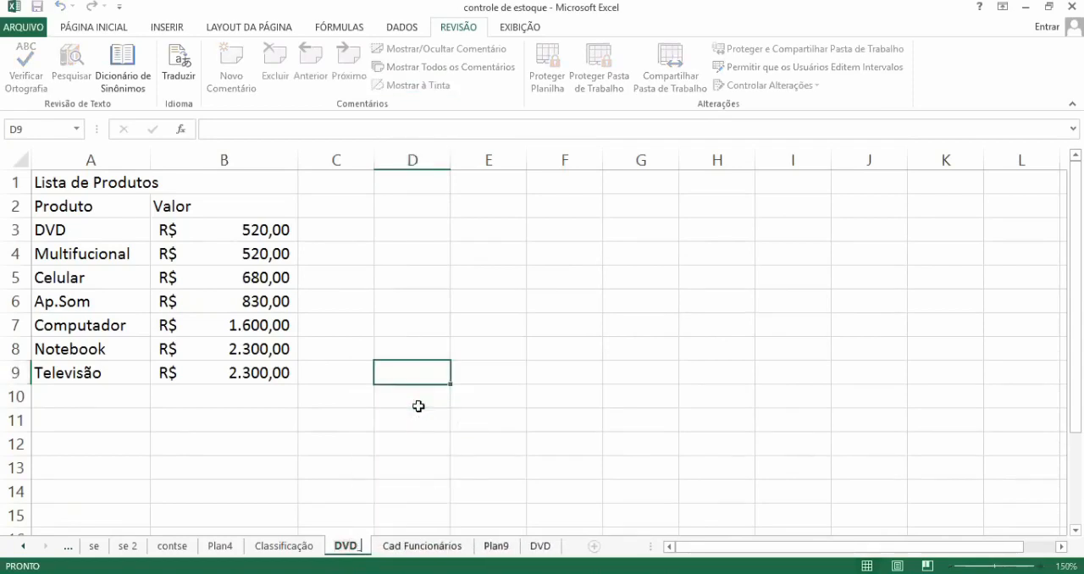
key("BackSpace")
key("BackSpace")
key("BackSpace")
type("Teste")
key("Return")
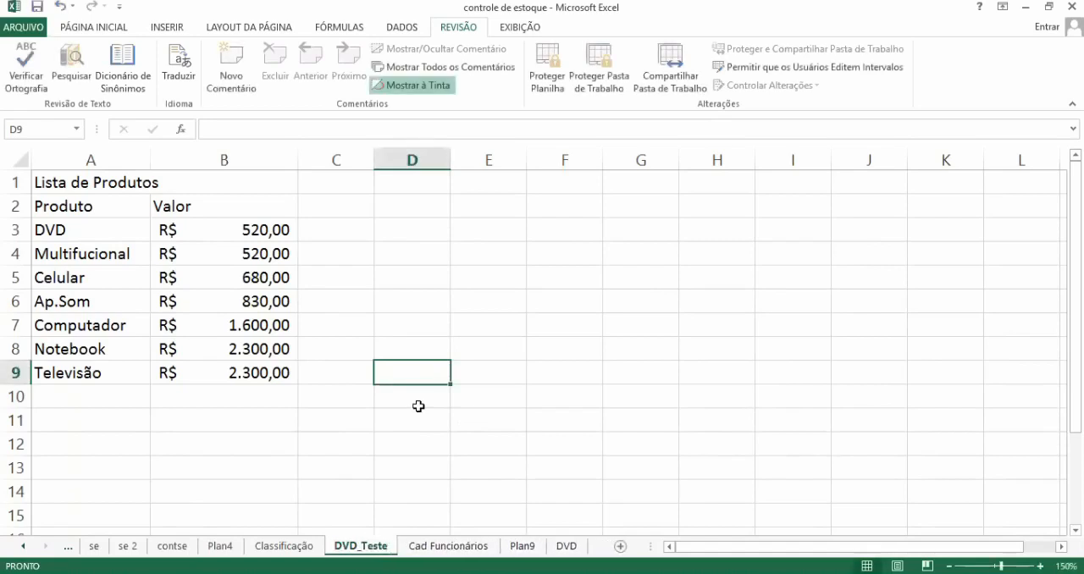
Step: Insert a new blank worksheet directly after DVD_Teste
left_click(529, 427)
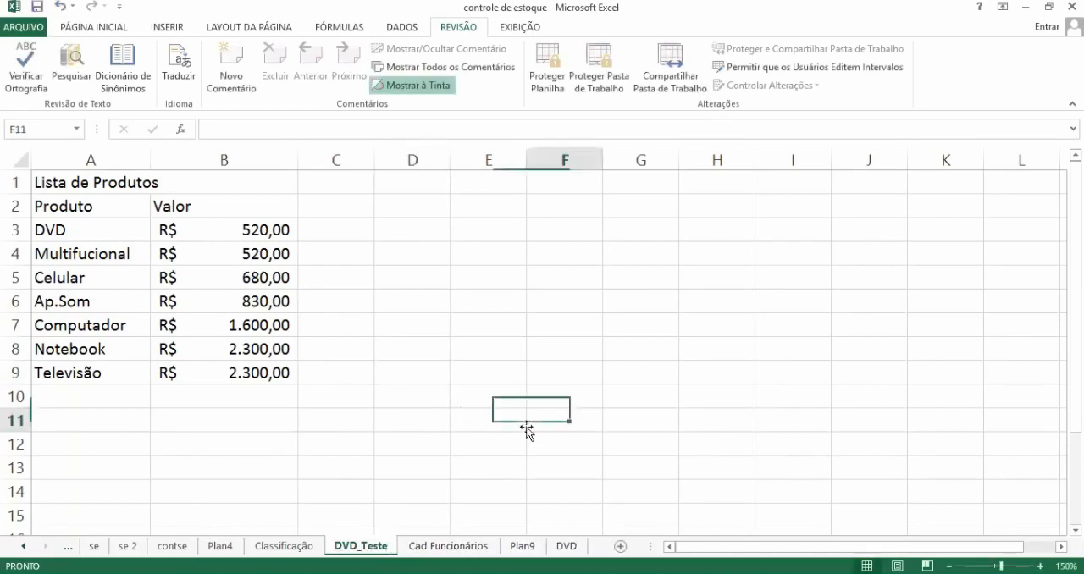
left_click(623, 548)
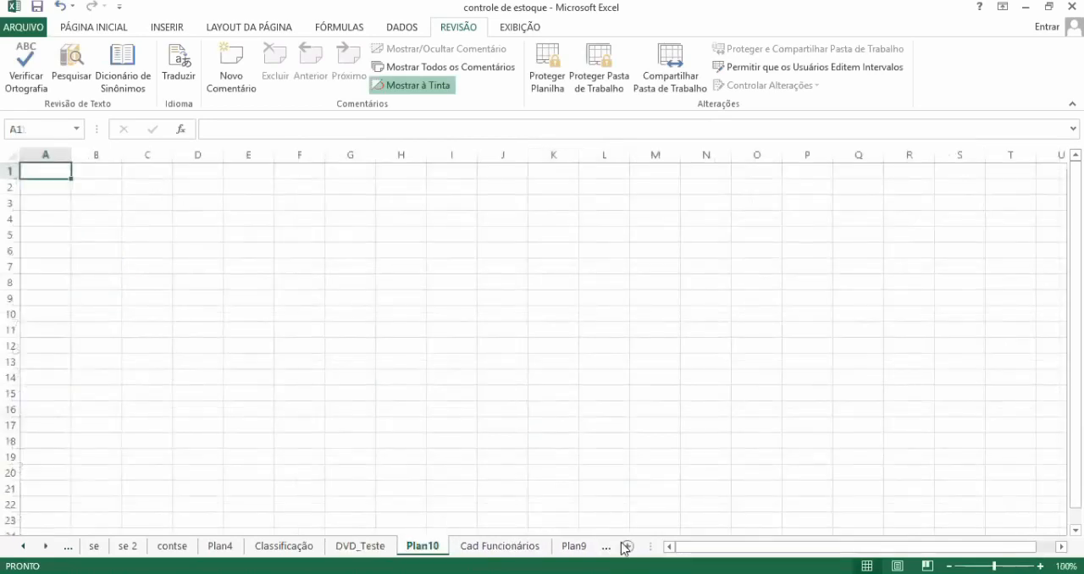
Step: Rename the new Plan10 sheet as Aula 11
right_click(423, 552)
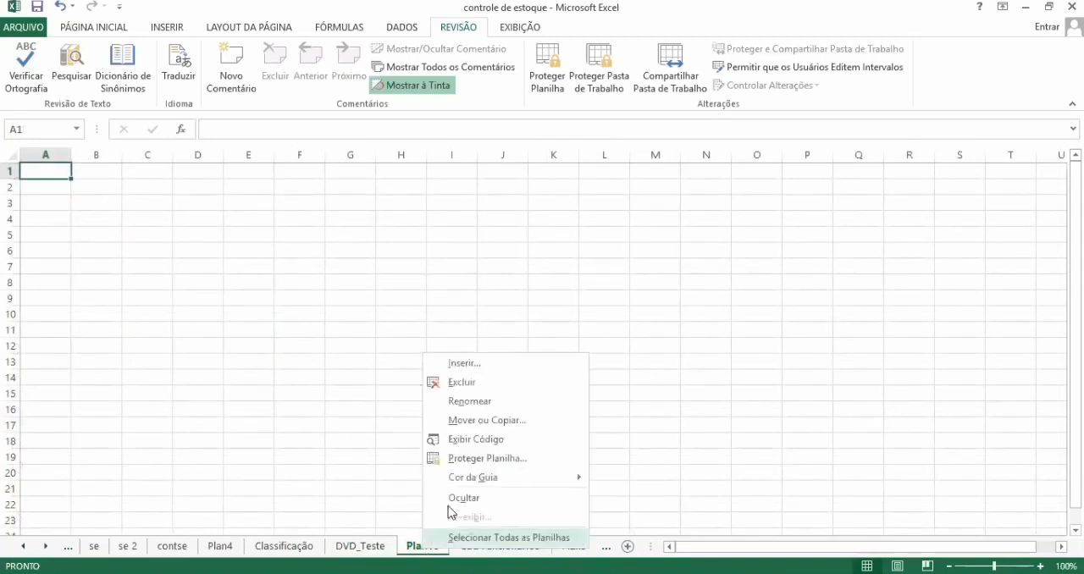
left_click(484, 403)
type("A")
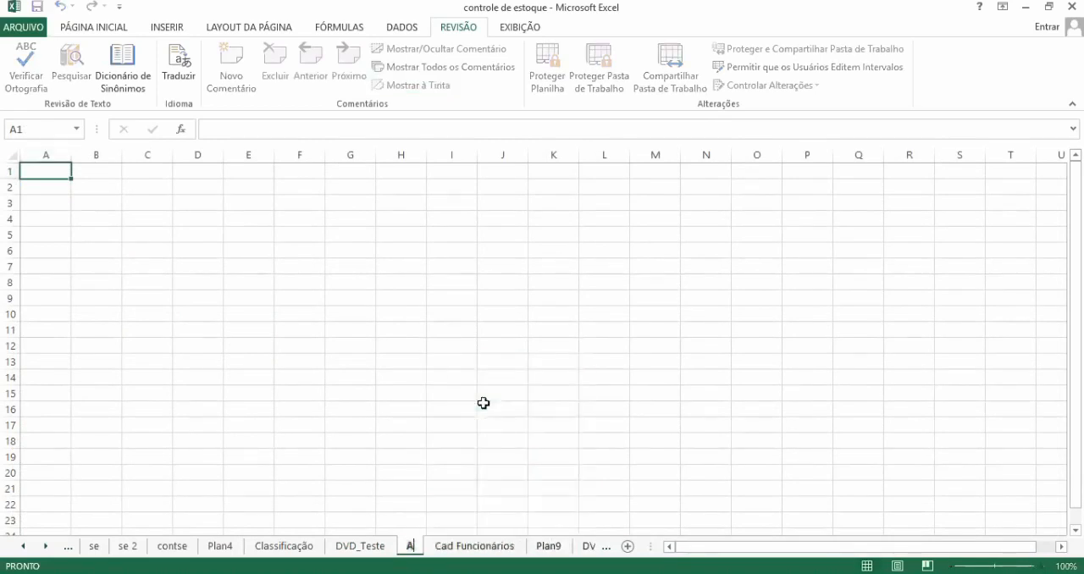
type("ula 11")
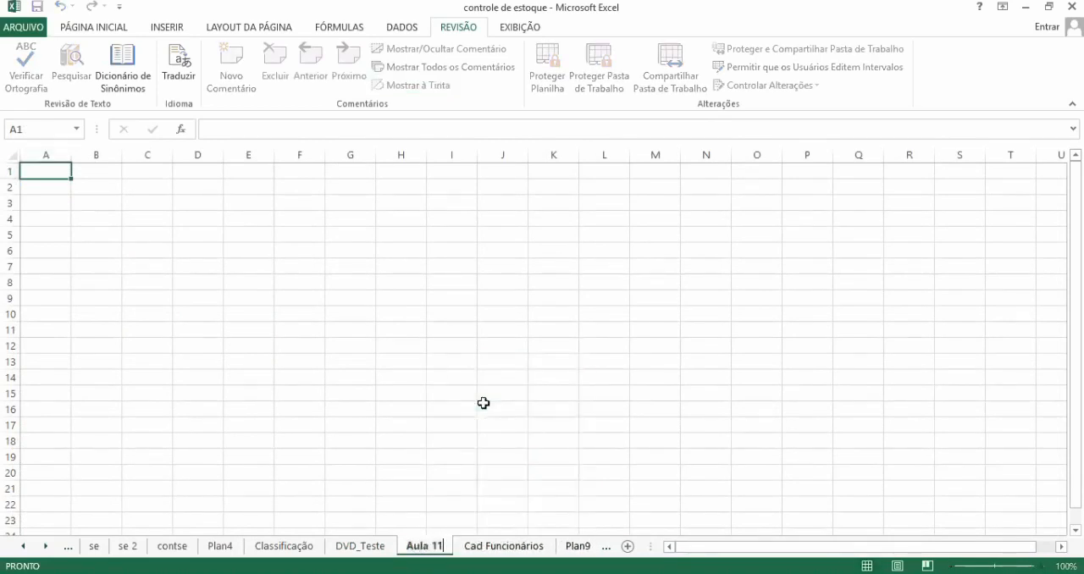
key("Return")
left_click(505, 374)
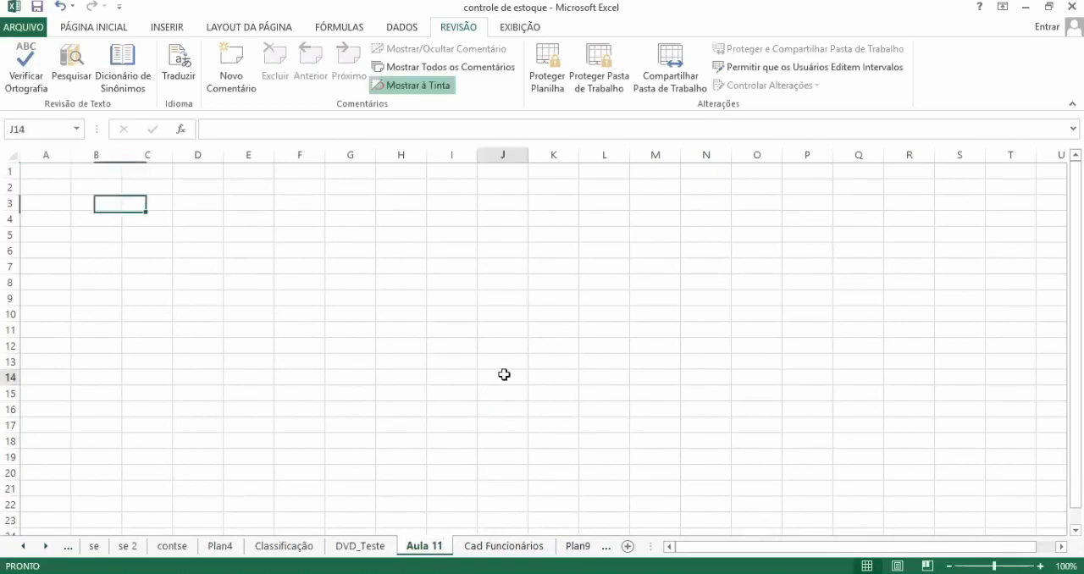
left_click(423, 330)
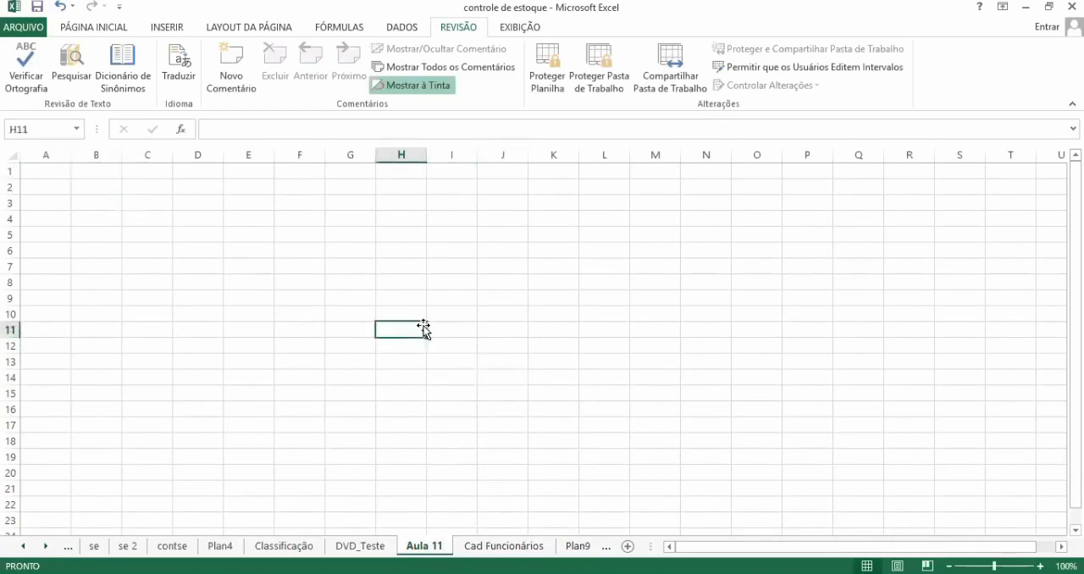
Step: Delete the Aula 11 sheet from the workbook
right_click(432, 549)
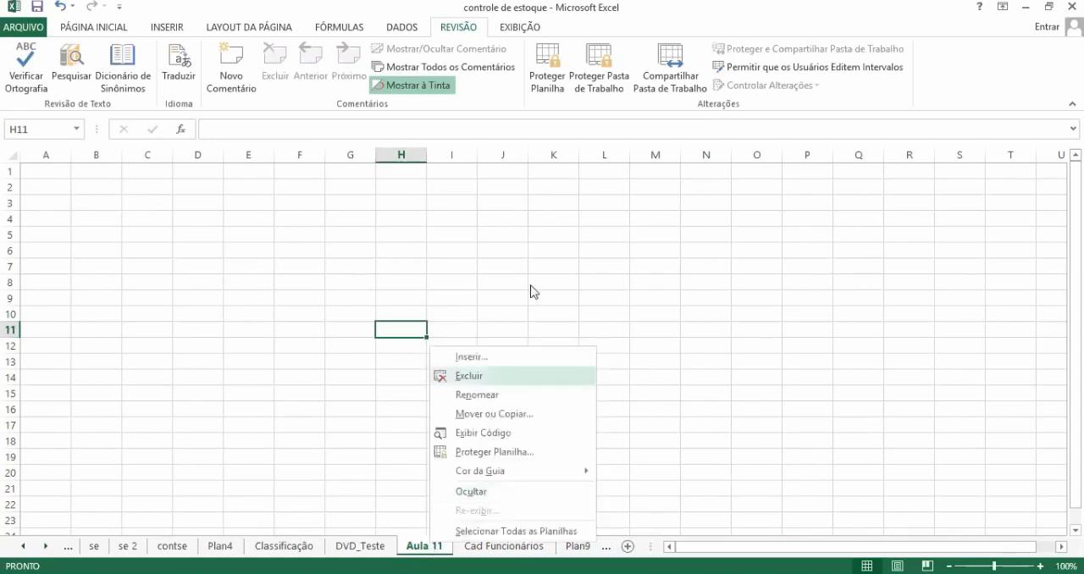
left_click(480, 378)
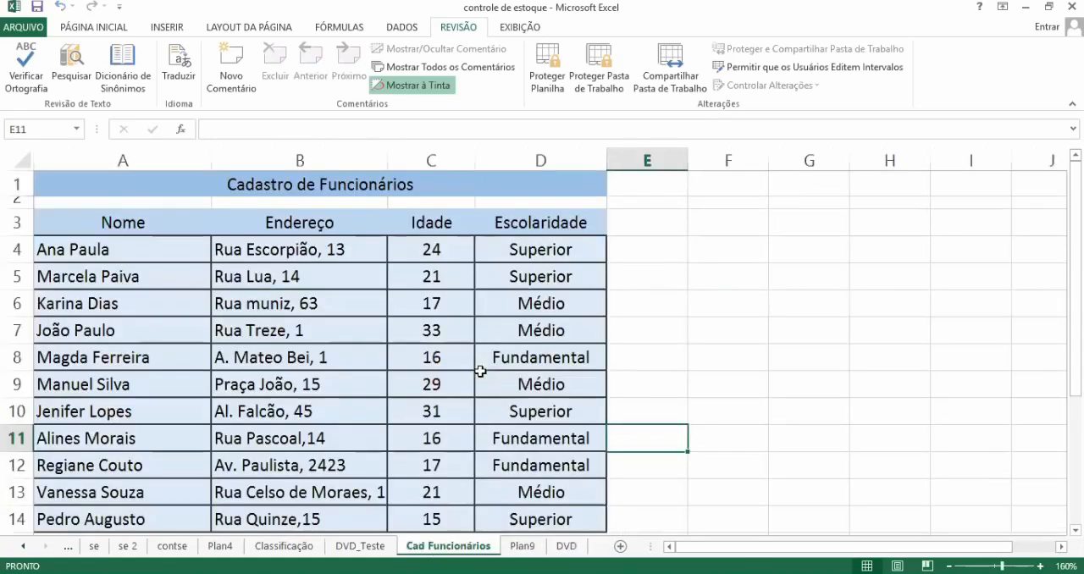
left_click(651, 287)
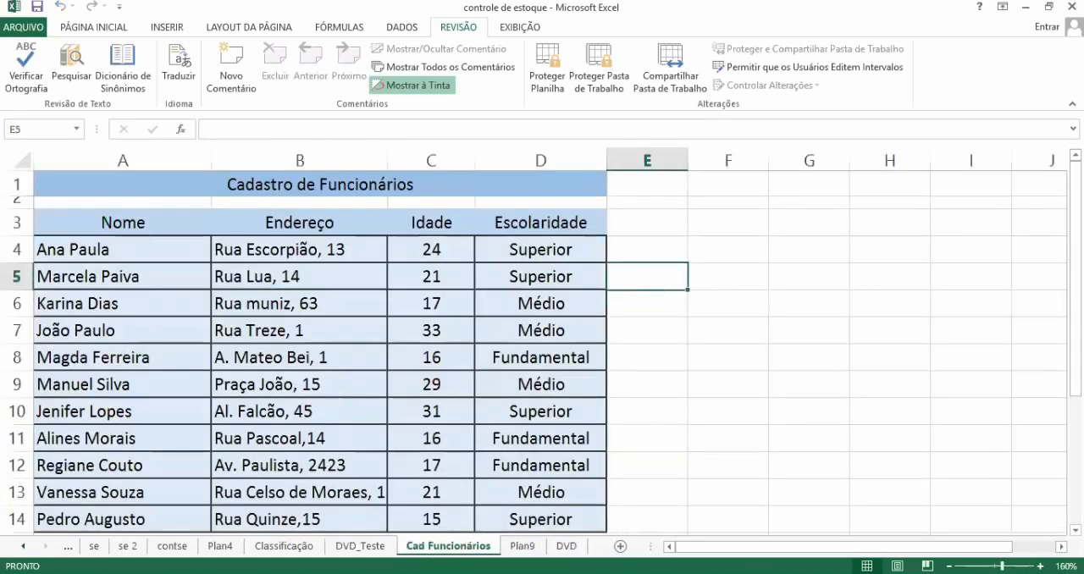
Step: Look over the product list on the DVD_Teste sheet
left_click(363, 546)
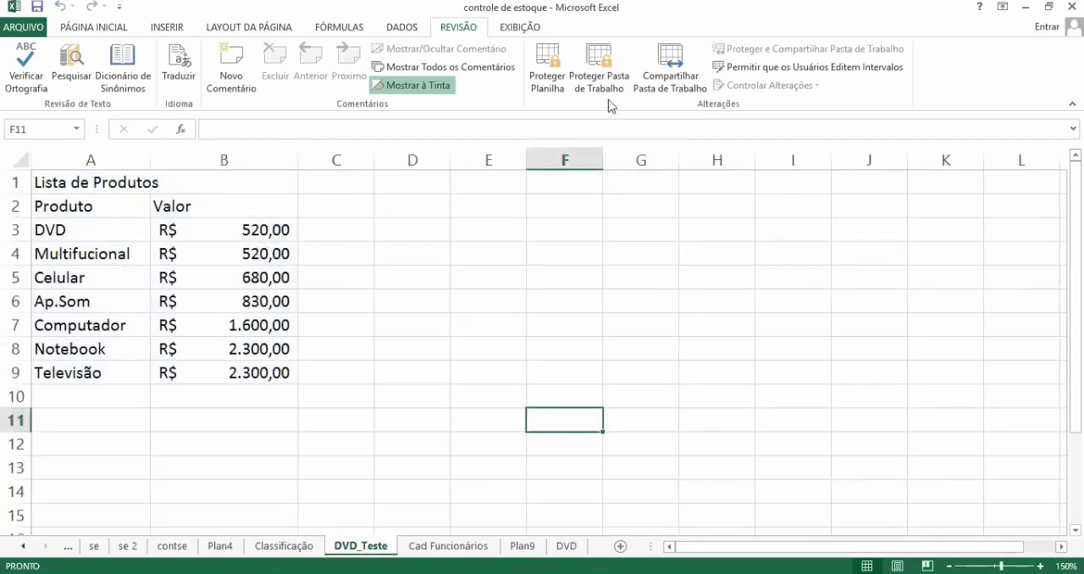
left_click(495, 390)
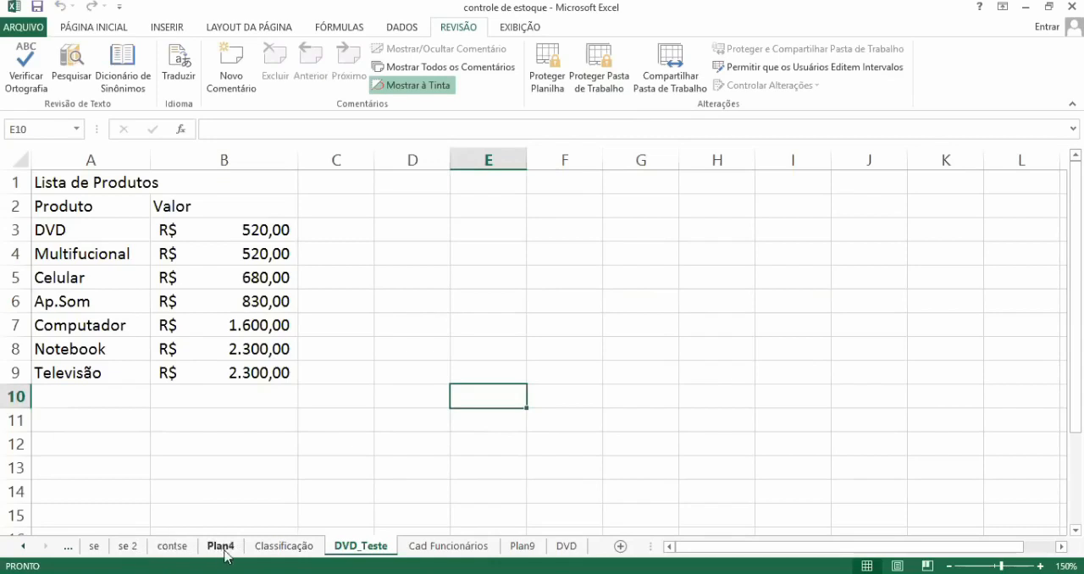
left_click(388, 357)
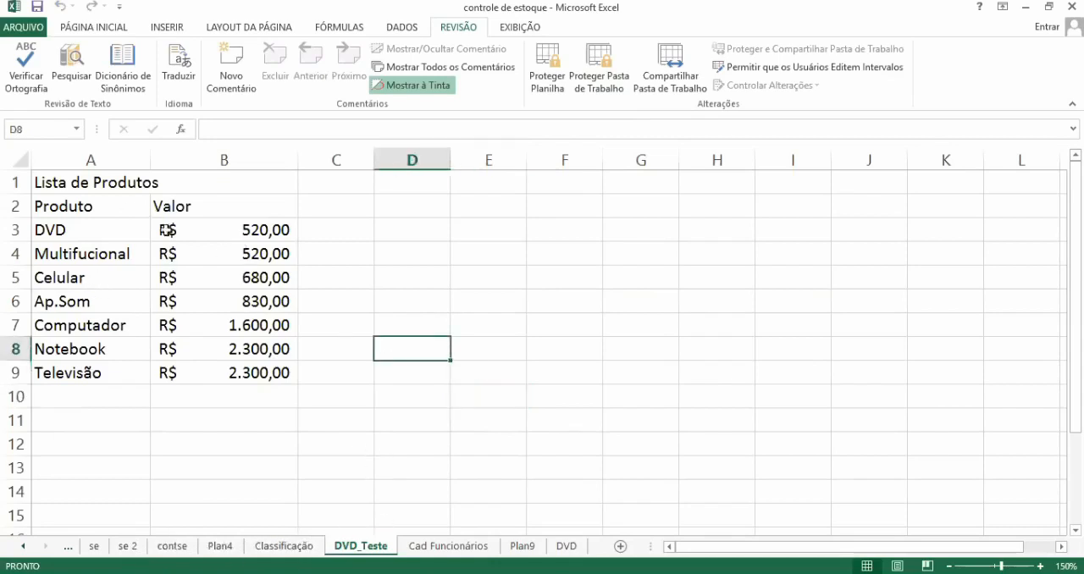
left_click(90, 303)
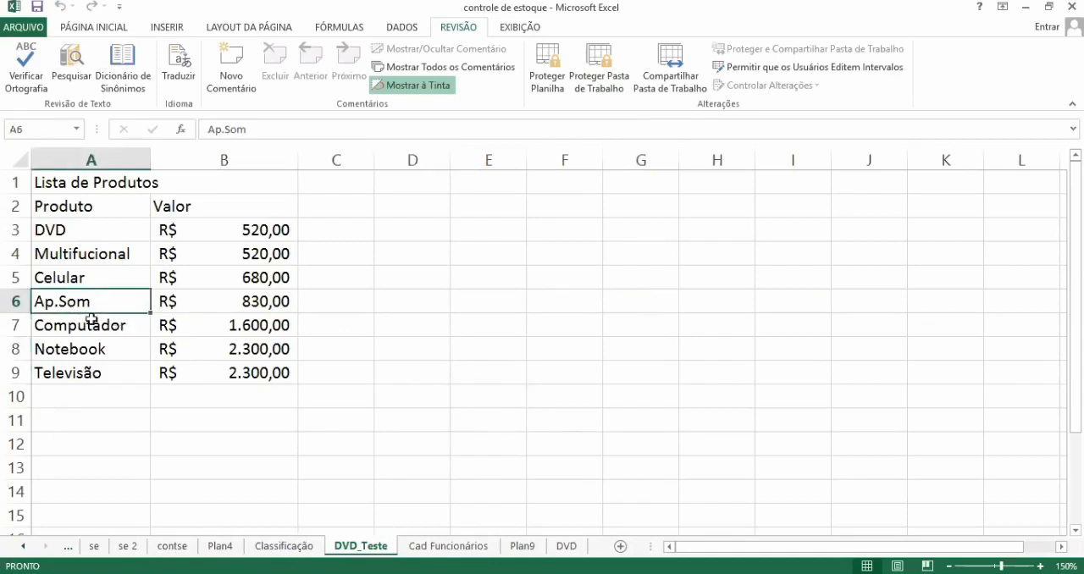
left_click(91, 319)
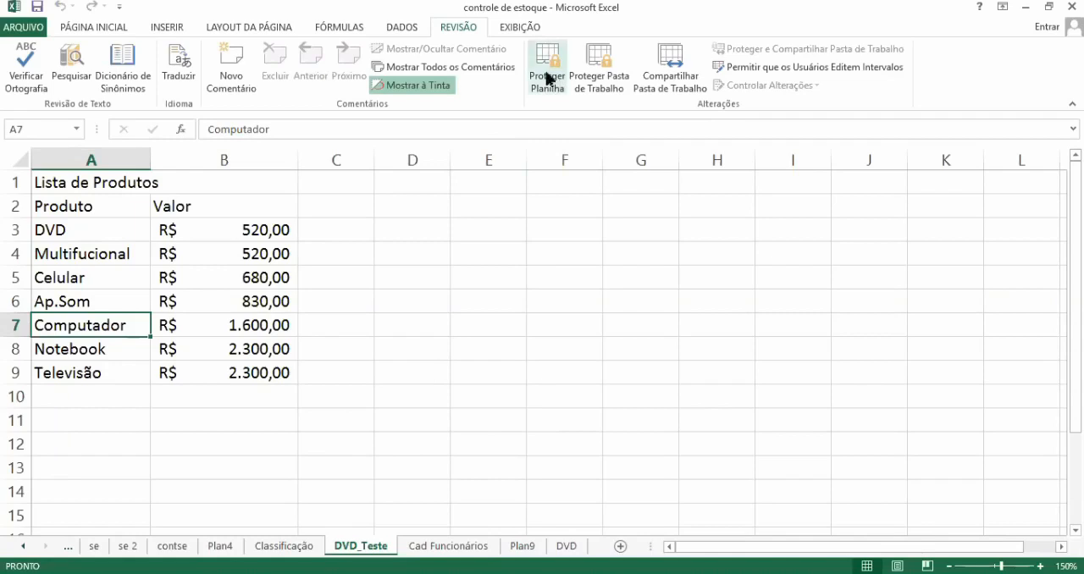
left_click(407, 351)
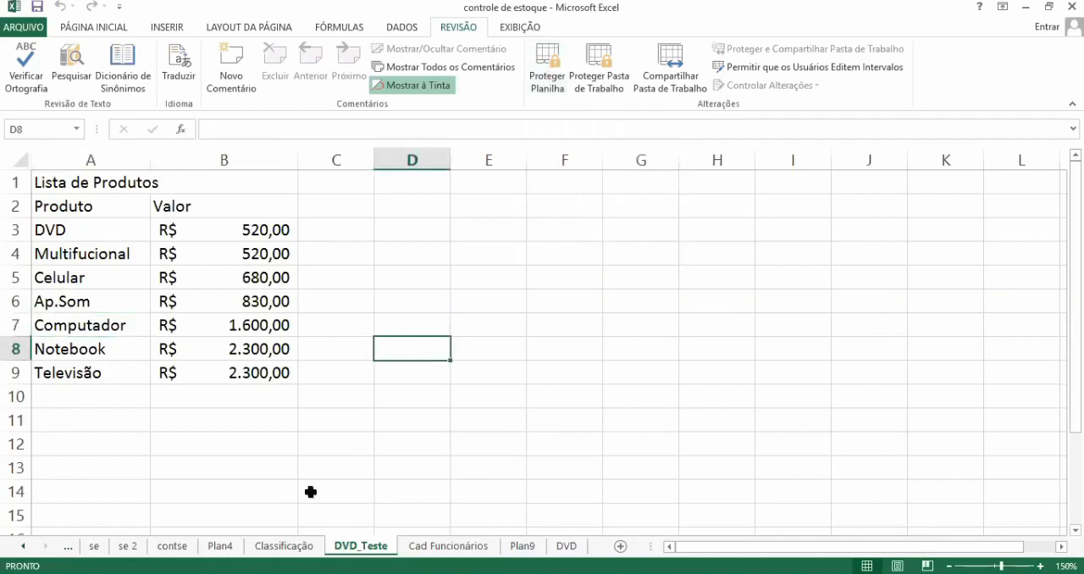
Step: View the se 2 sheet, return to contse and select the Chave de fenda product in A12
left_click(174, 548)
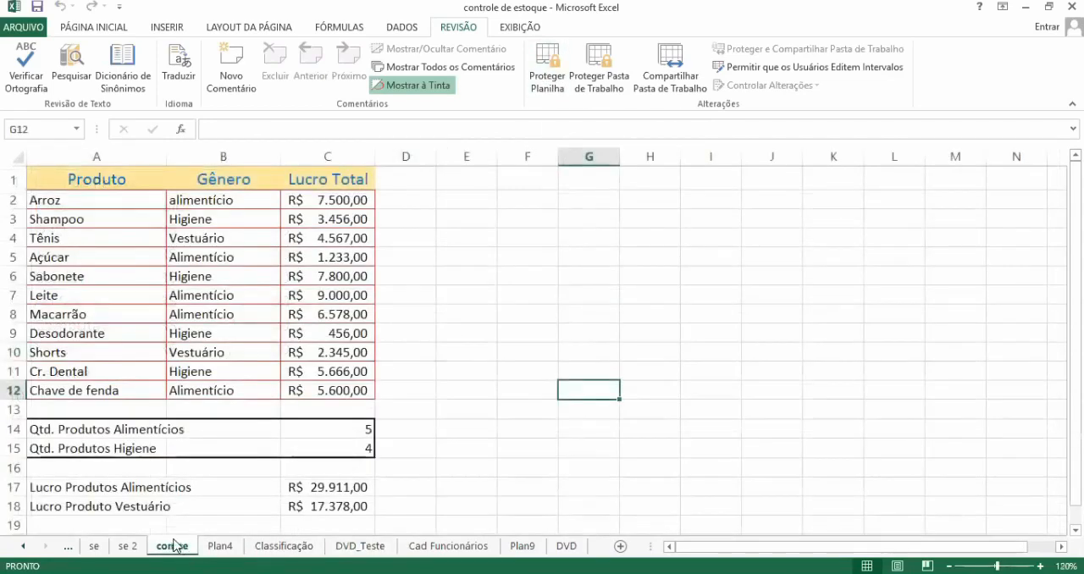
left_click(129, 547)
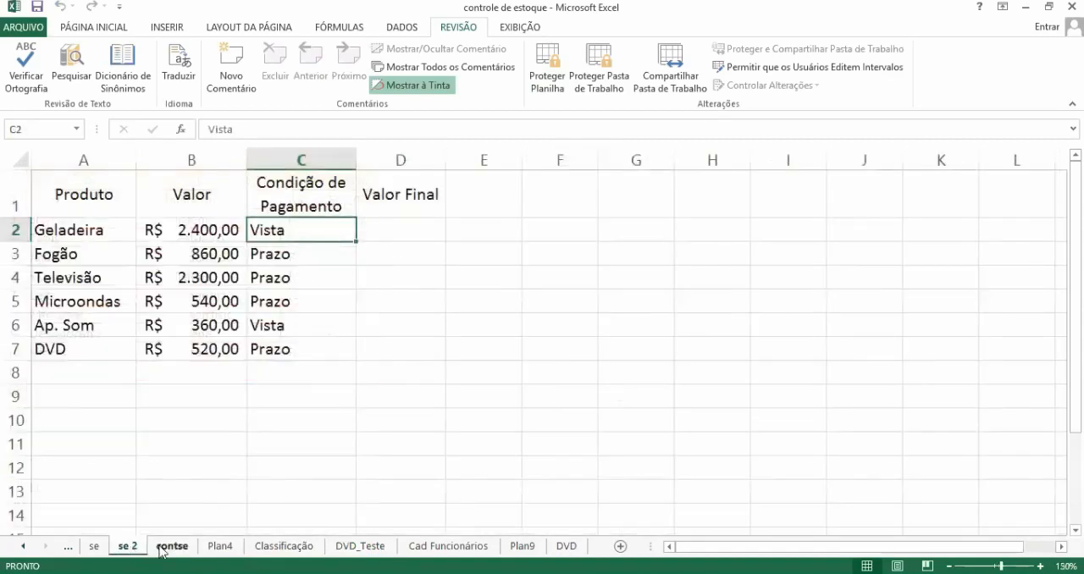
left_click(165, 547)
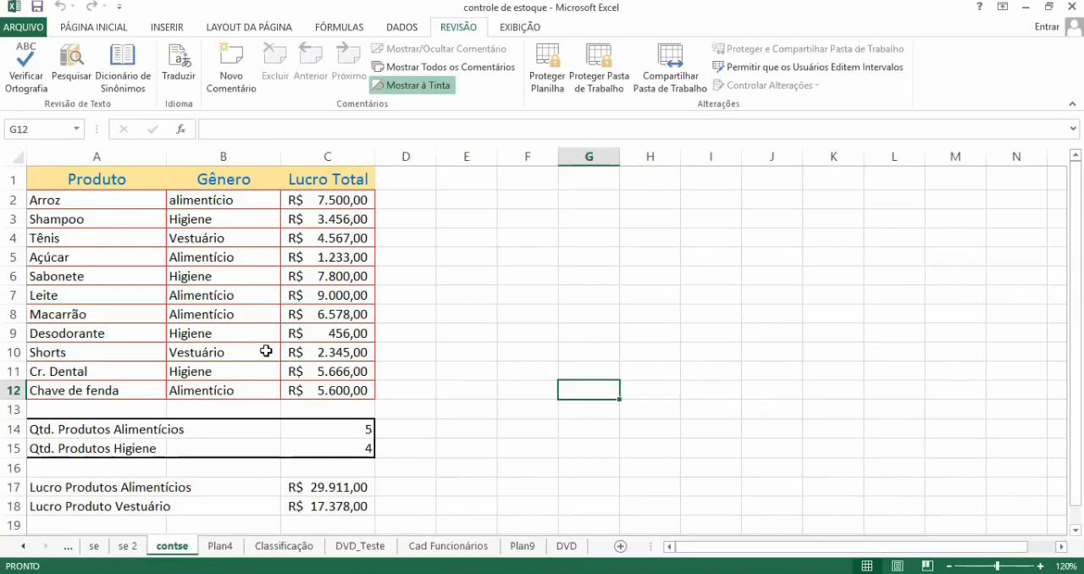
left_click(219, 290)
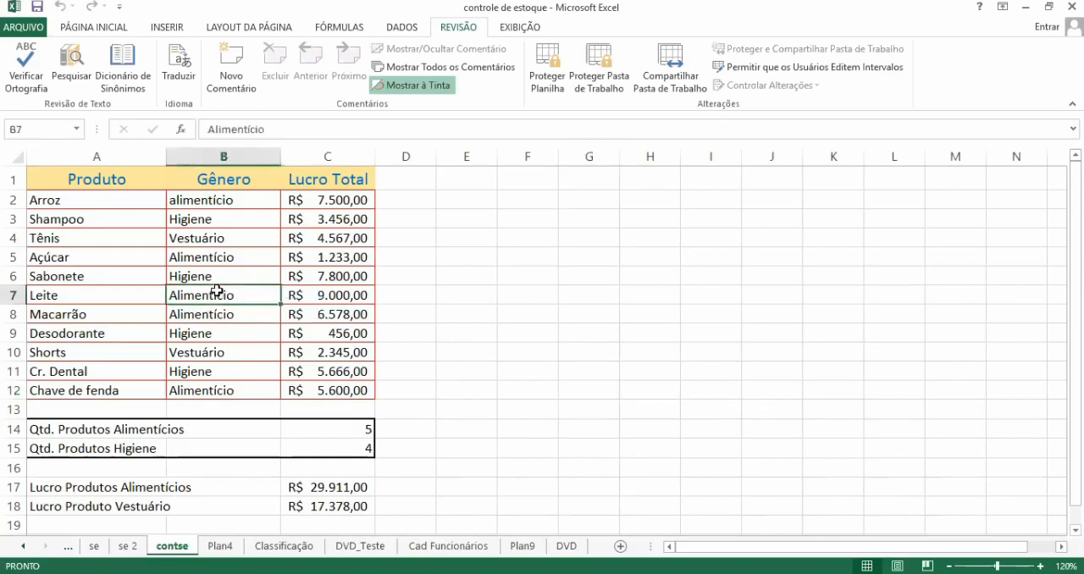
left_click(115, 395)
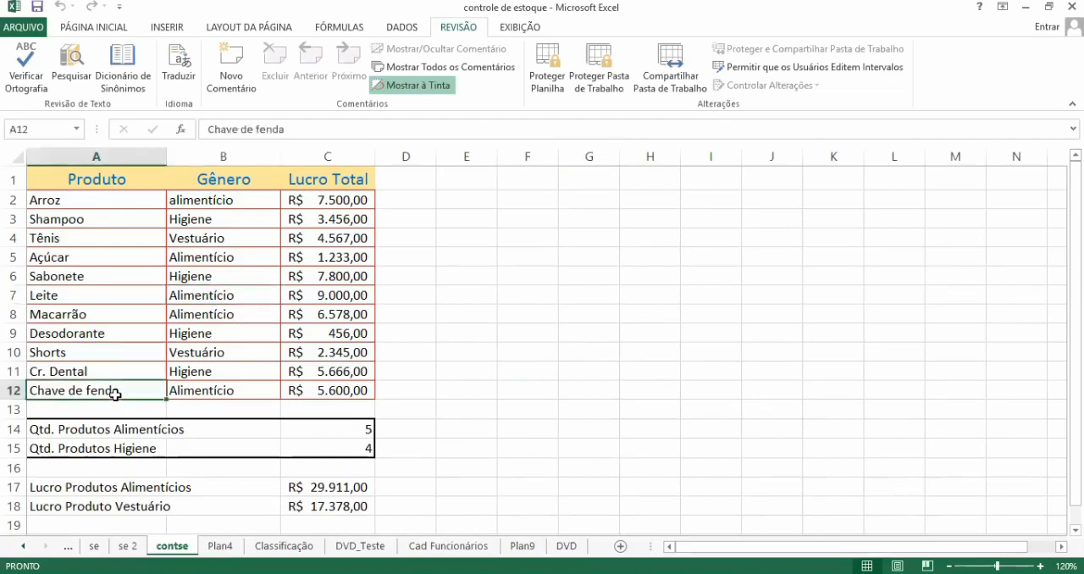
type("Ma")
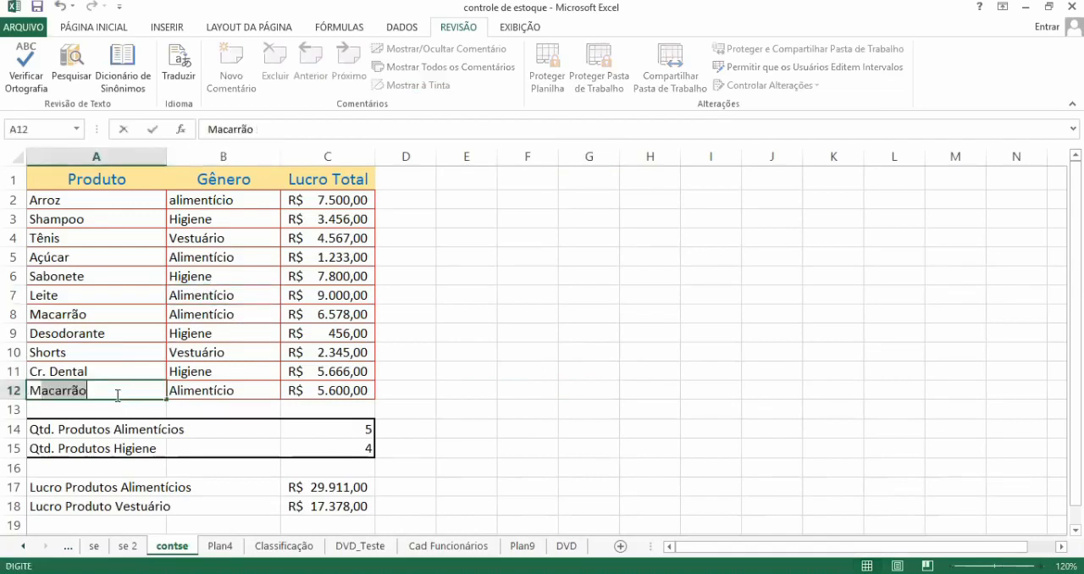
type("te")
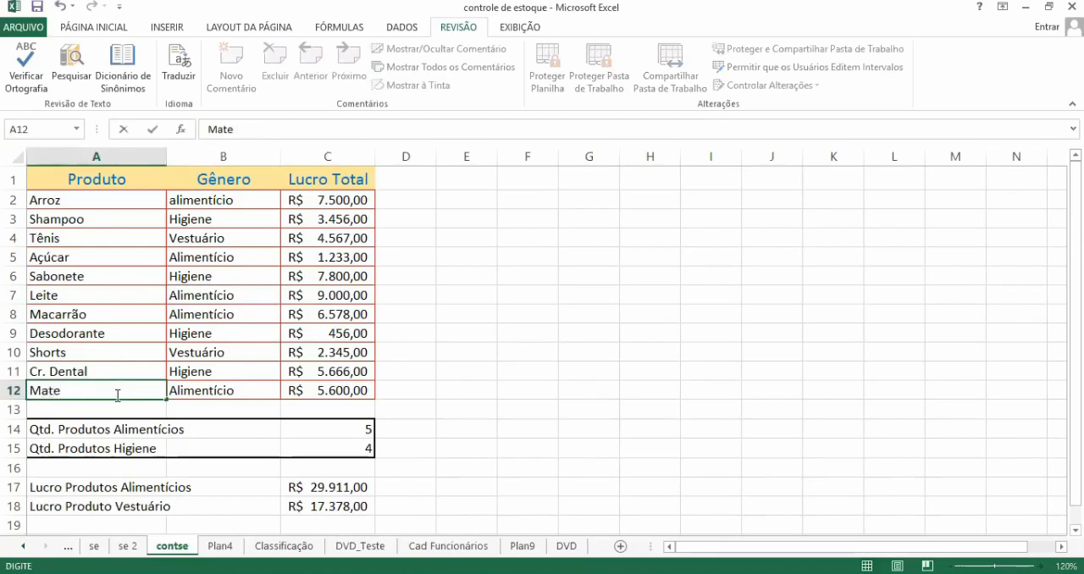
key("Escape")
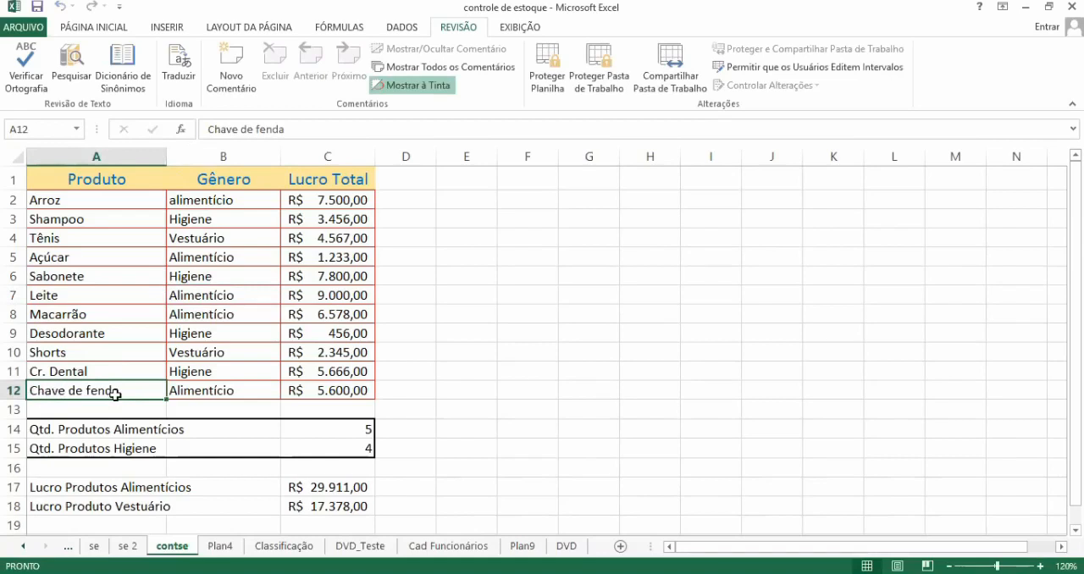
Step: Replace the product in A12 of the contse sheet with Materlo
type("Ma")
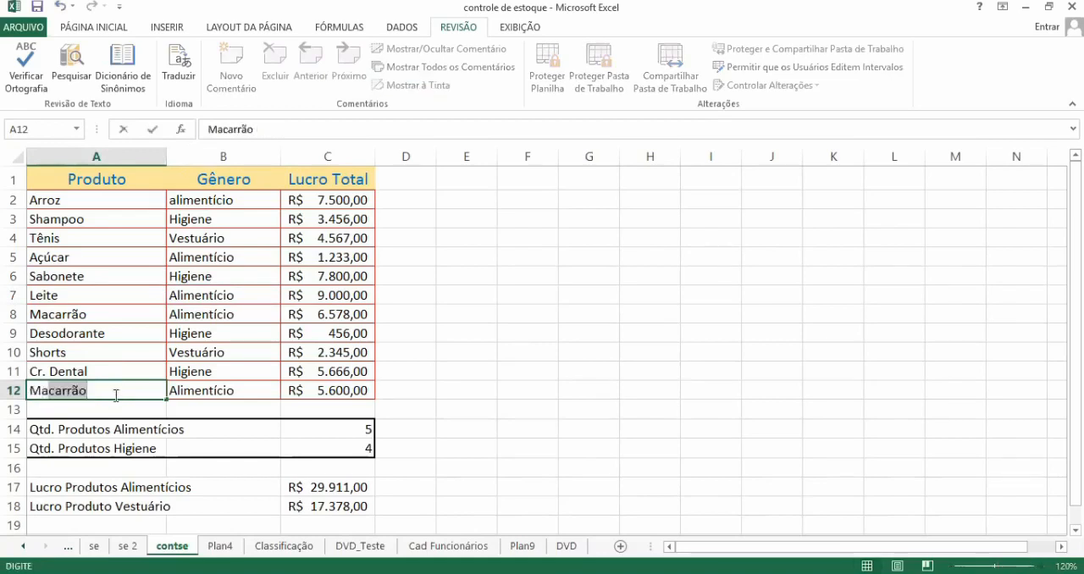
type("terlo")
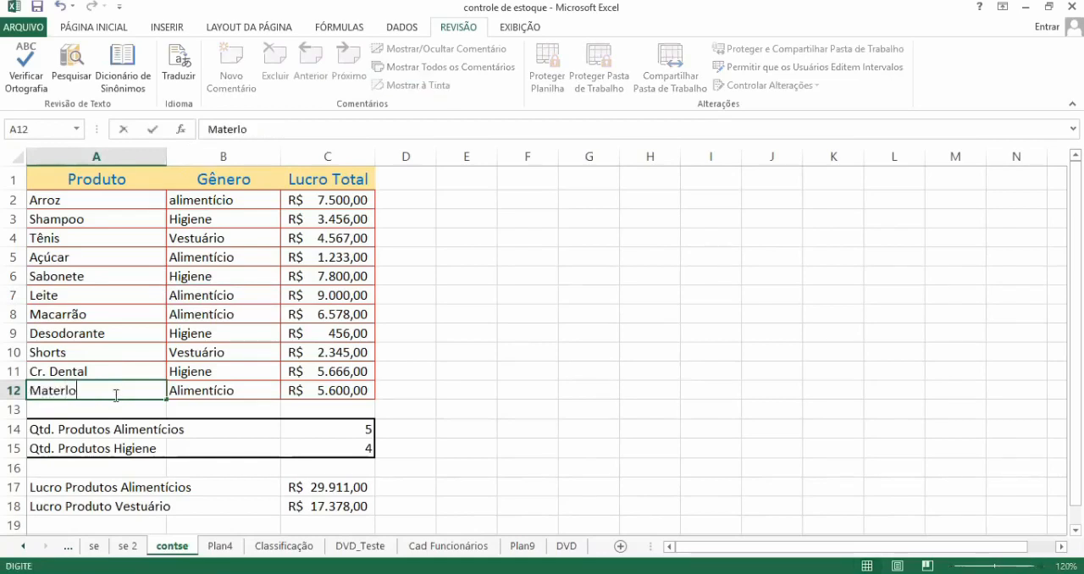
key("Return")
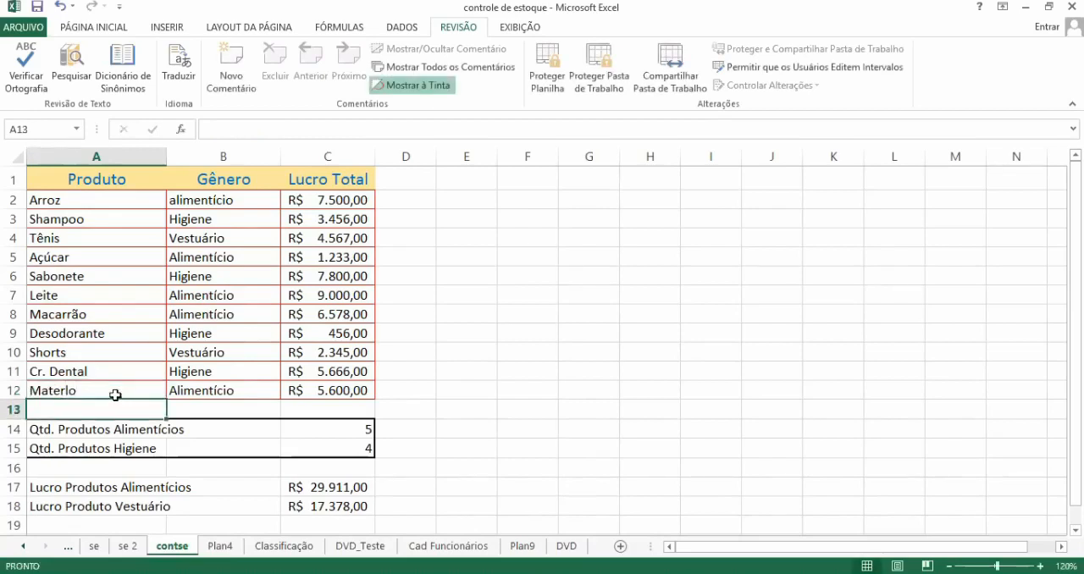
Step: Set the Gênero of the product in row 12 to Ferramentas
key("Up")
key("Right")
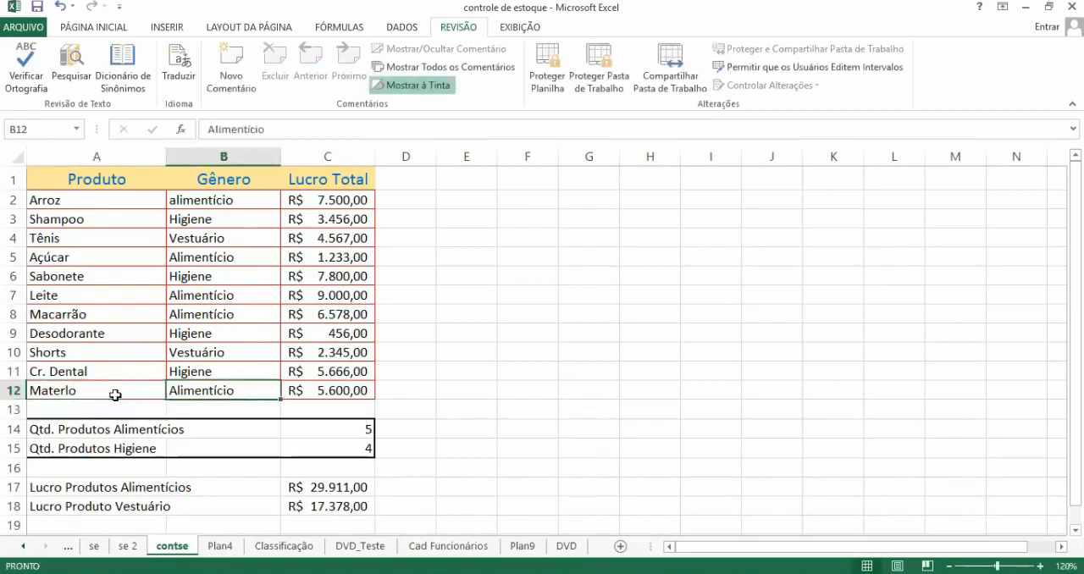
type("Fer")
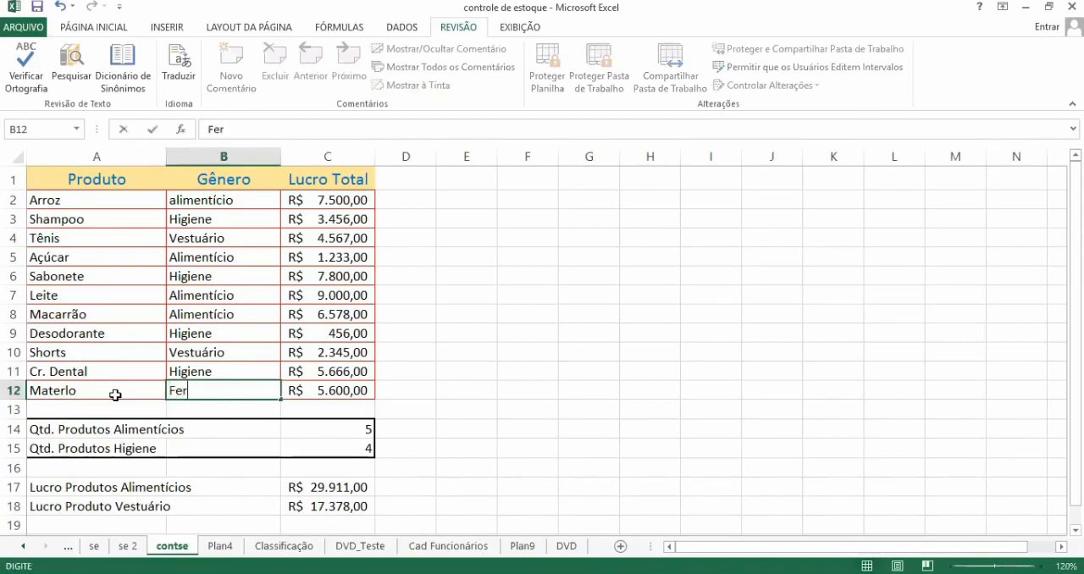
type("ramentas")
key("Return")
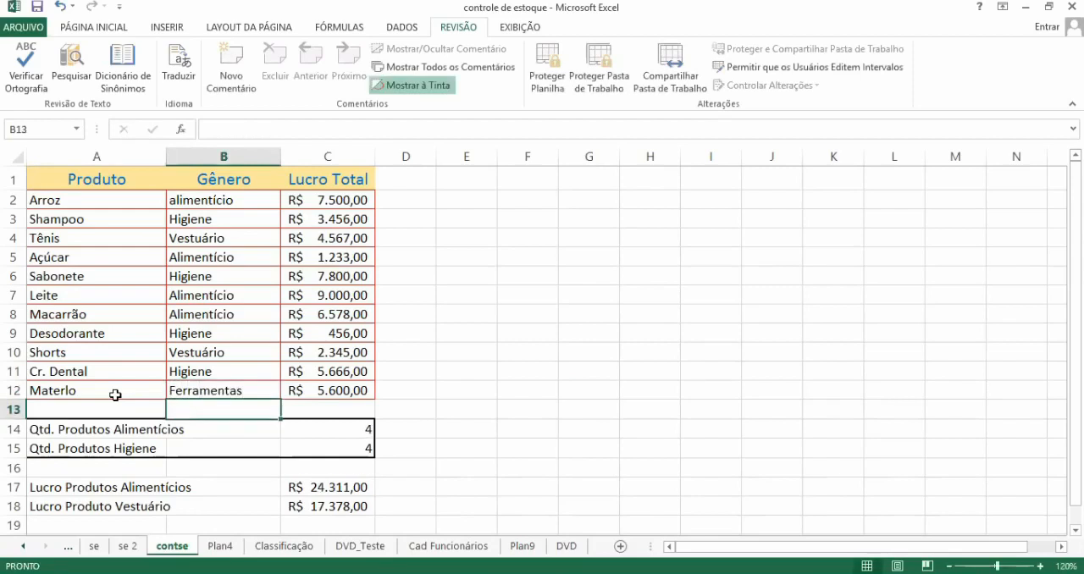
key("Up")
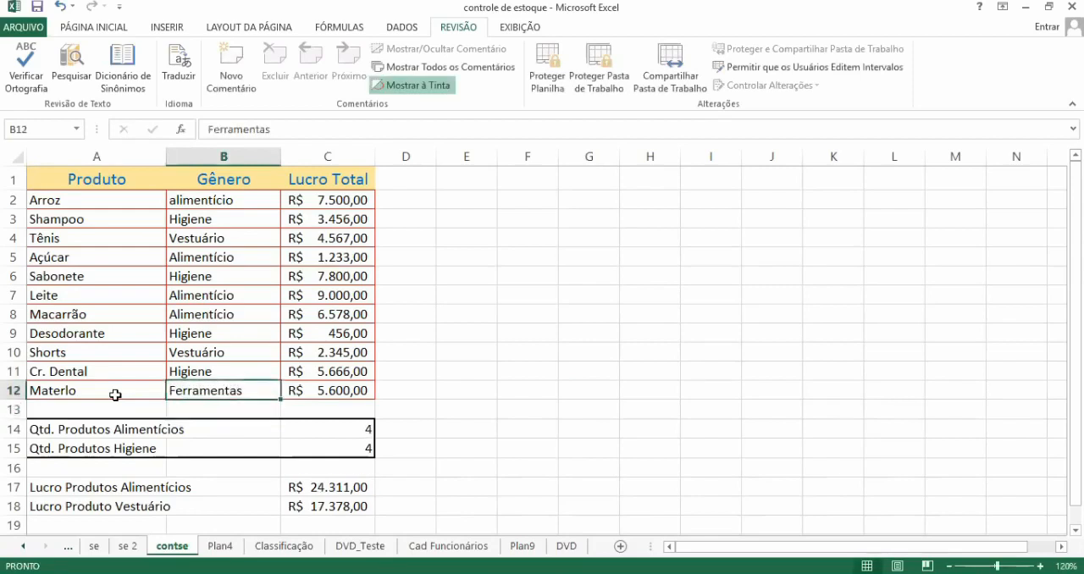
key("Right")
type("1232")
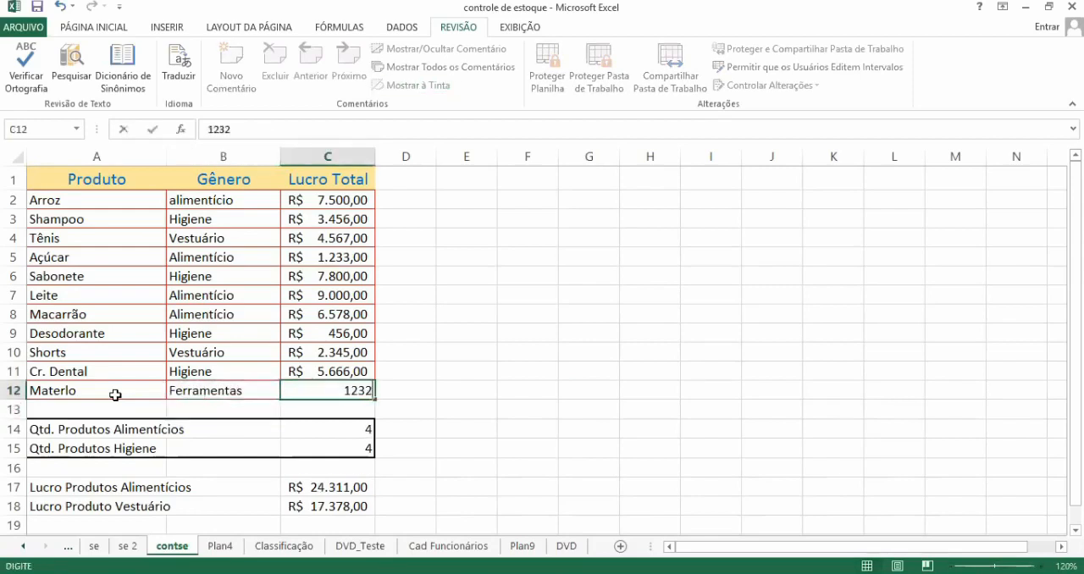
key("Escape")
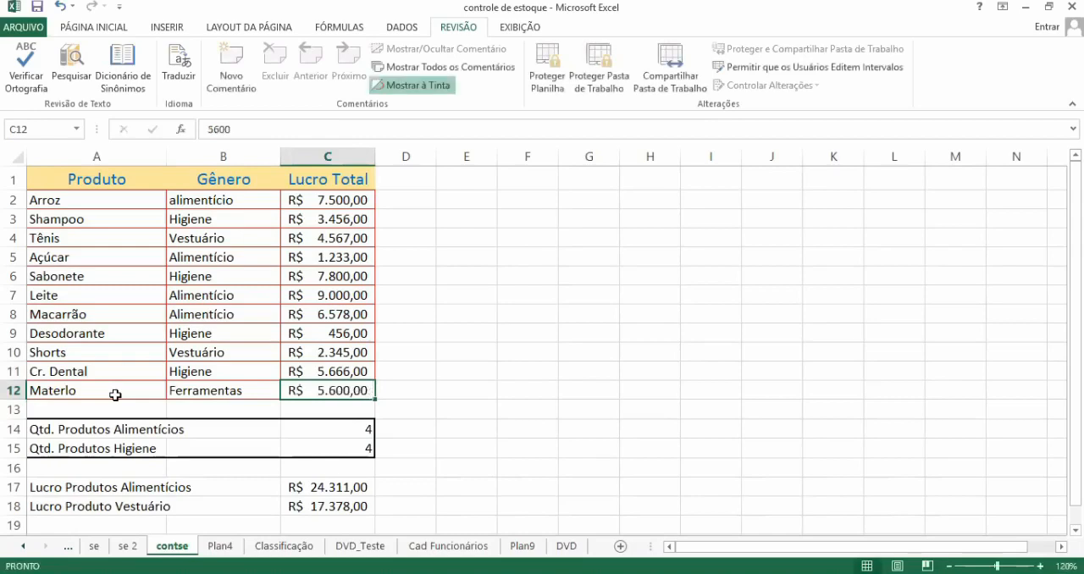
Step: Open the CONT.SE formula for Qtd. Produtos Alimentícios in C14 to inspect its range and criterion
left_click(625, 280)
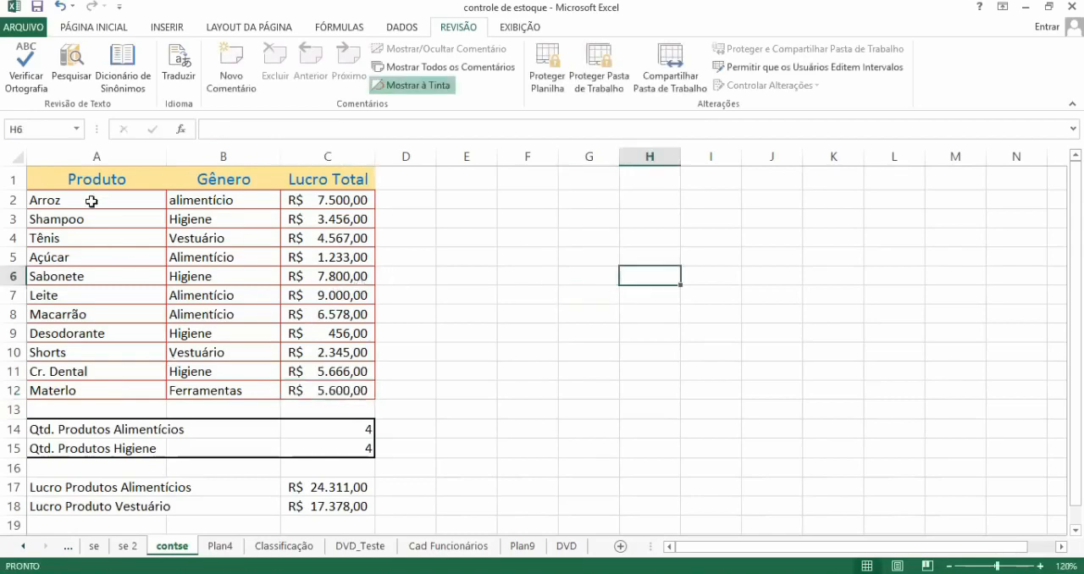
left_click(501, 295)
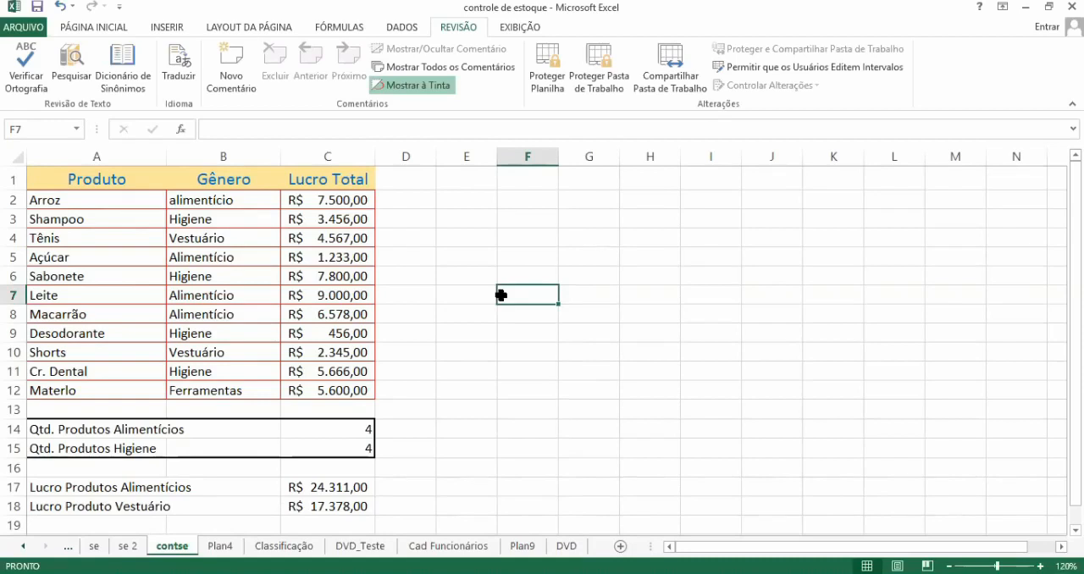
left_click(339, 425)
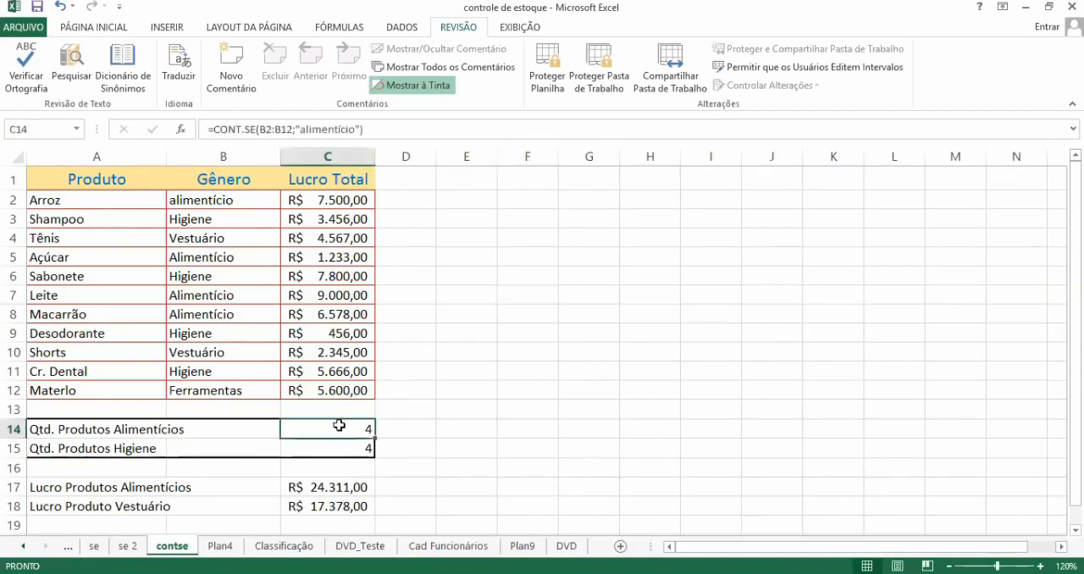
double_click(339, 426)
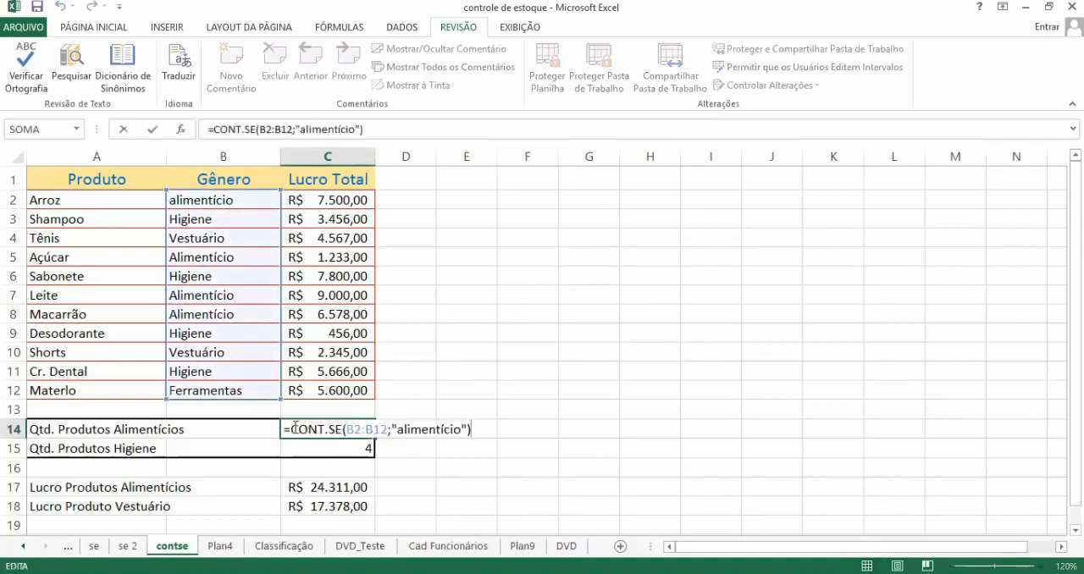
Step: Highlight the CONT.SE function name in C14, then open Shampoo's Lucro Total in C3 for editing, leaving both cells unedited
left_click_drag(291, 429, 344, 431)
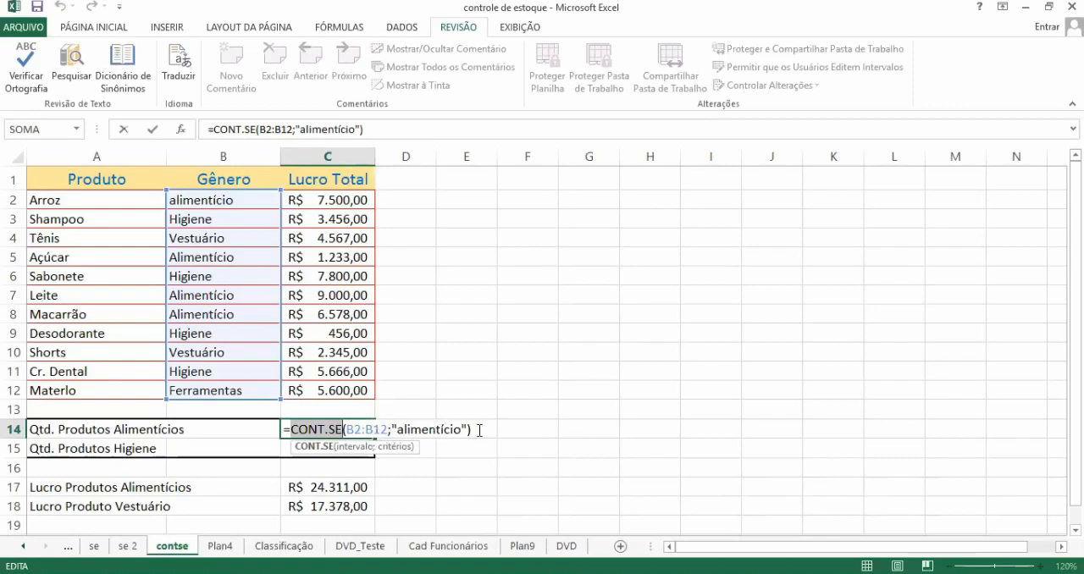
key("Escape")
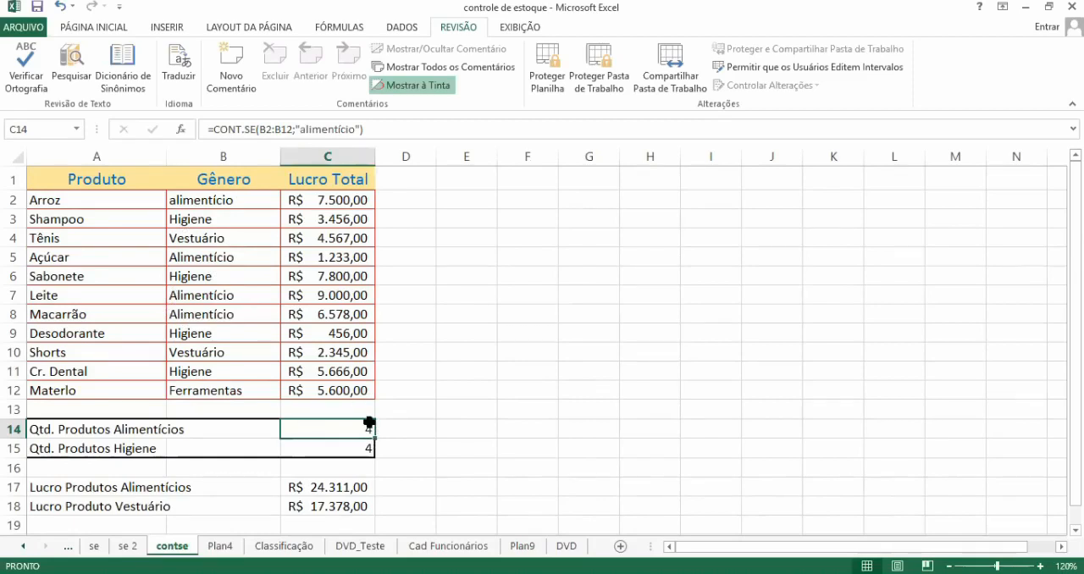
left_click(336, 218)
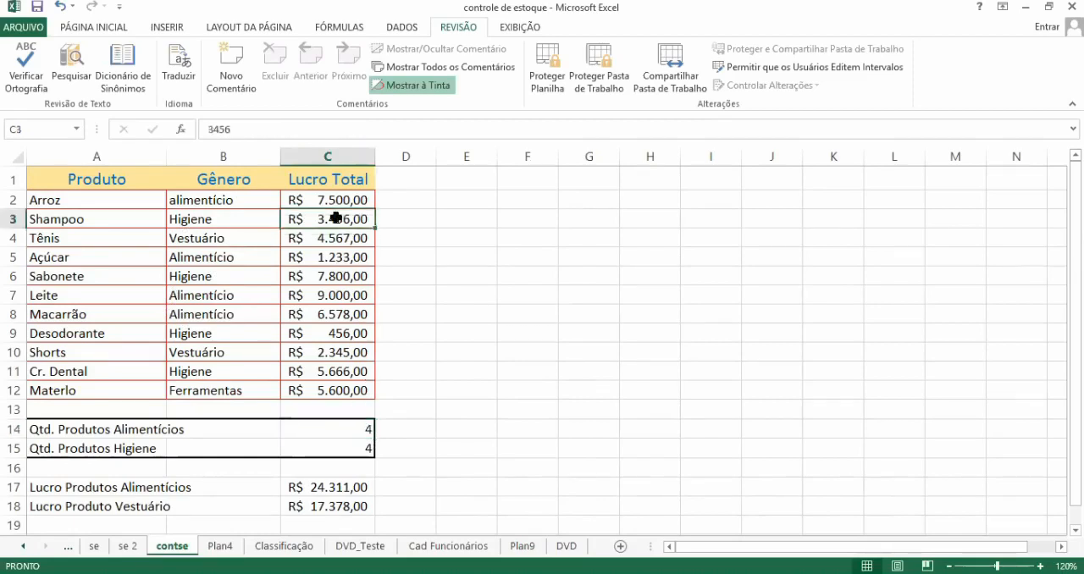
double_click(336, 218)
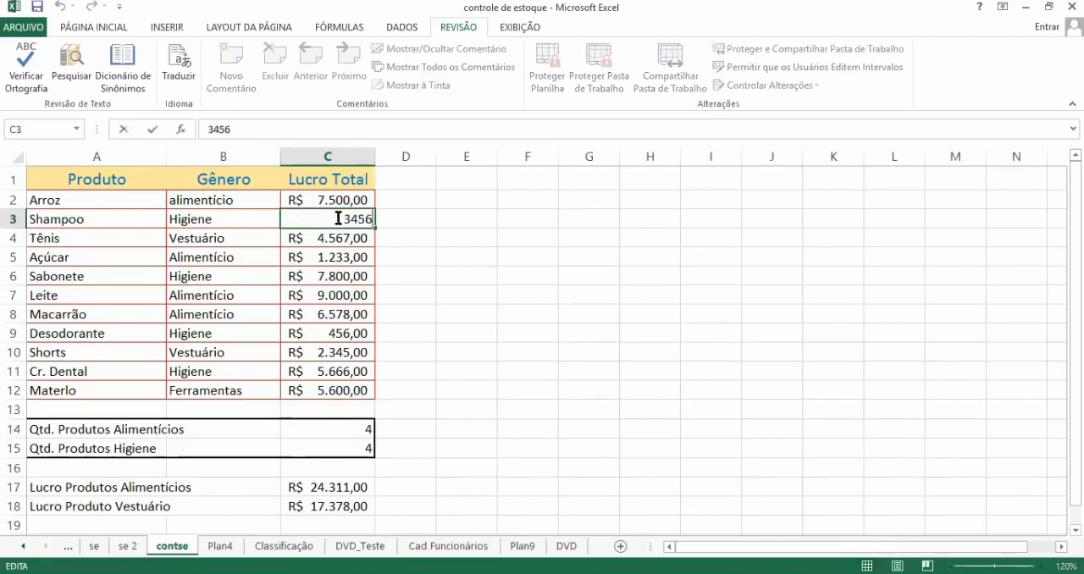
key("Escape")
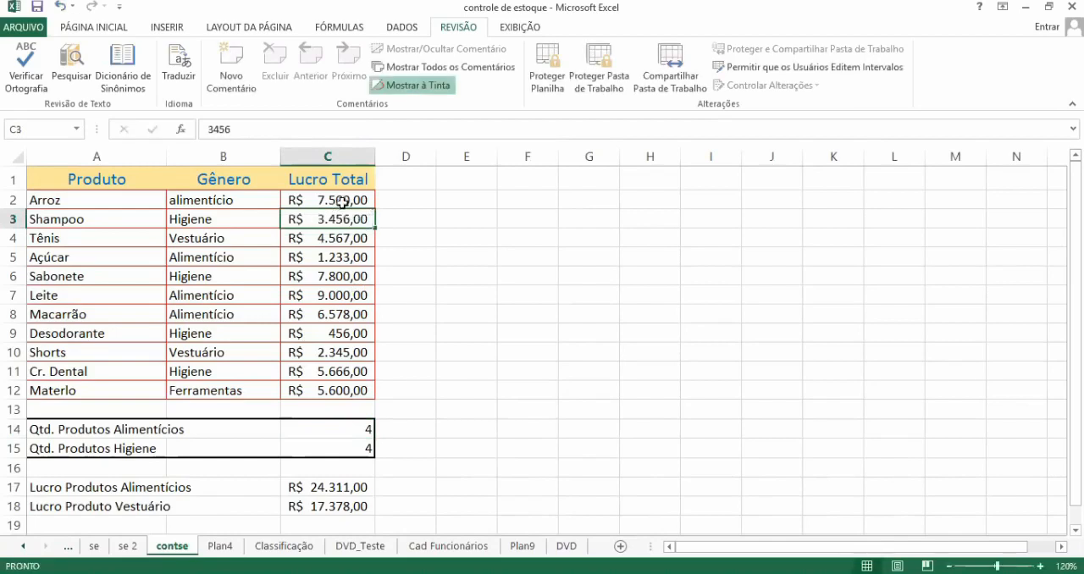
Step: Open the SOMASE formula for Lucro Produtos Alimentícios in C17 to inspect its ranges and criterion, and close it without editing
left_click(344, 293)
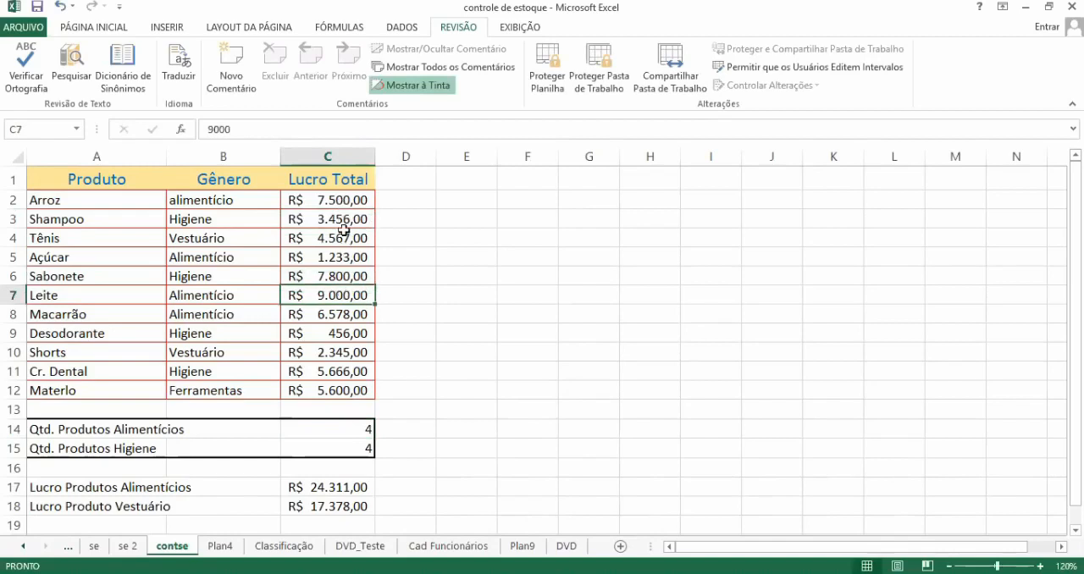
left_click(339, 489)
double_click(340, 490)
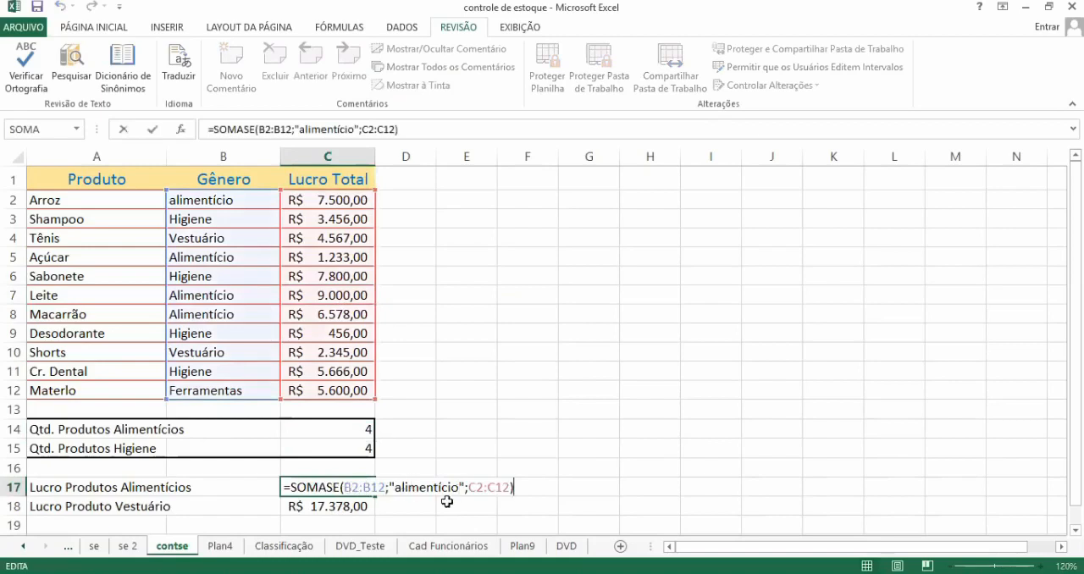
key("Escape")
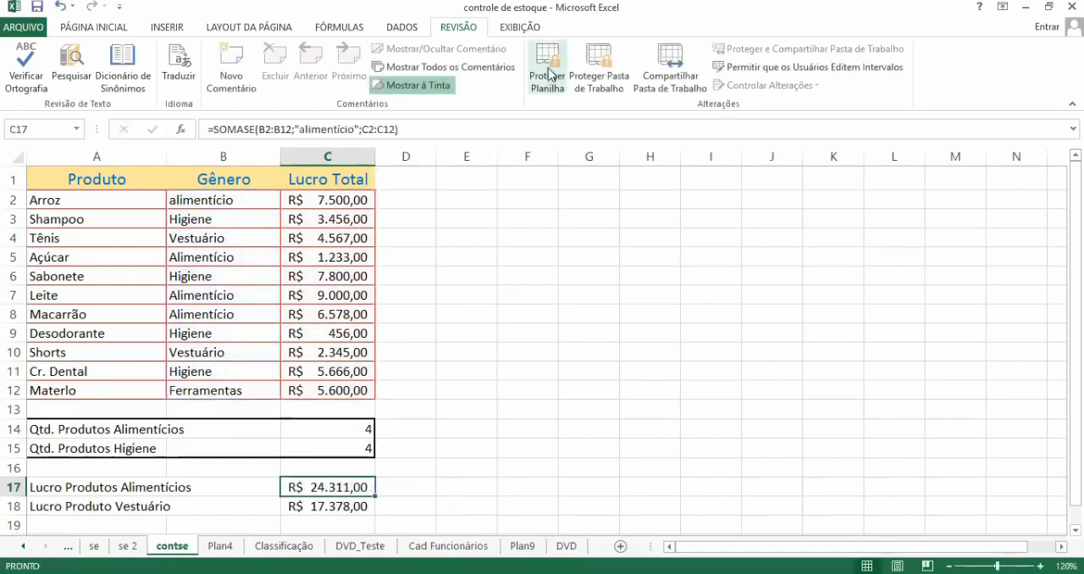
Step: Protect the contse sheet with the default permissions, entering and confirming the sheet password
left_click(458, 288)
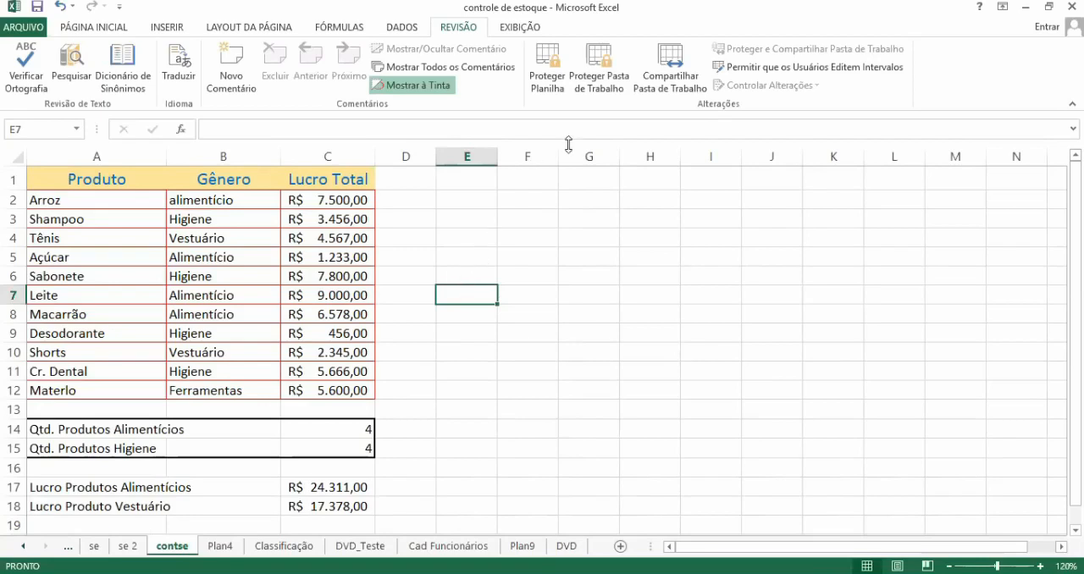
left_click(555, 218)
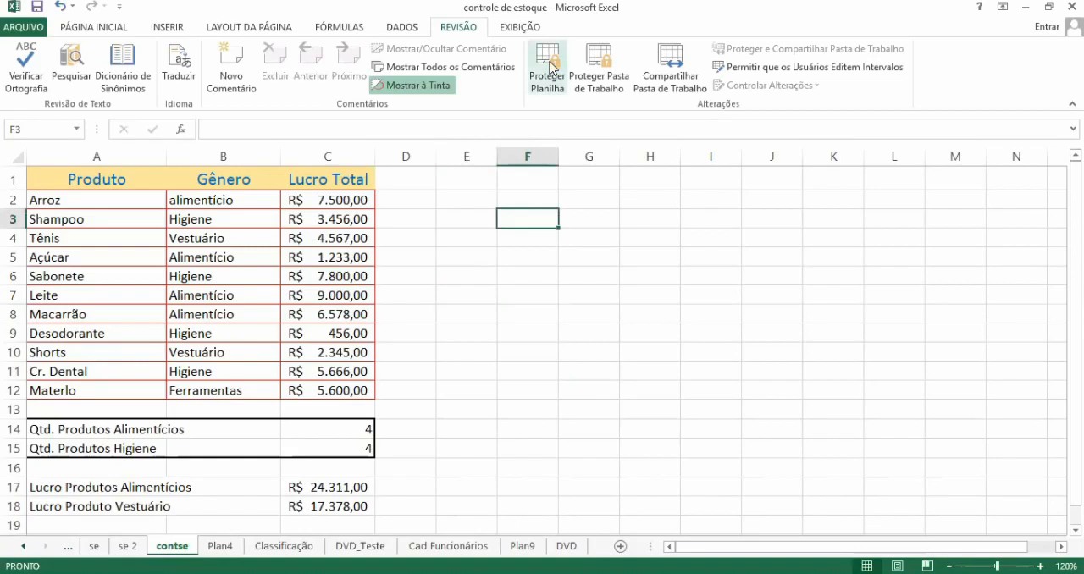
left_click(552, 67)
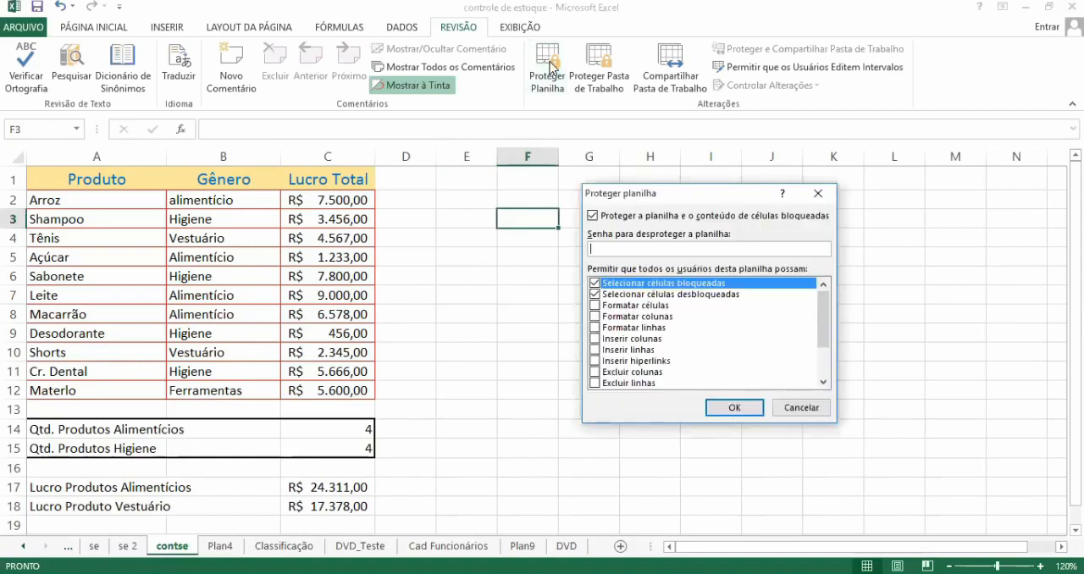
type("123")
left_click(729, 410)
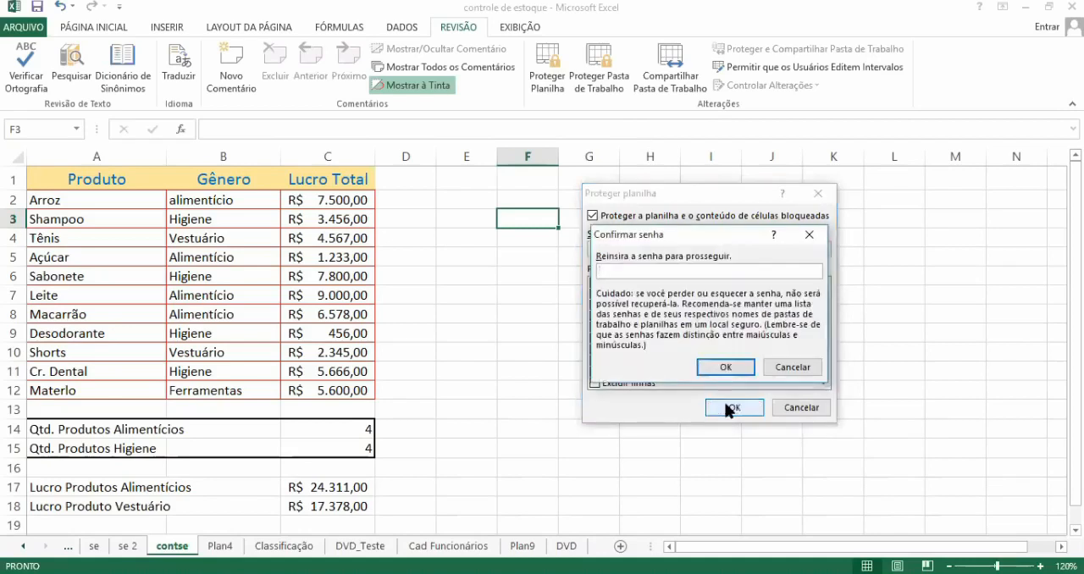
type("123")
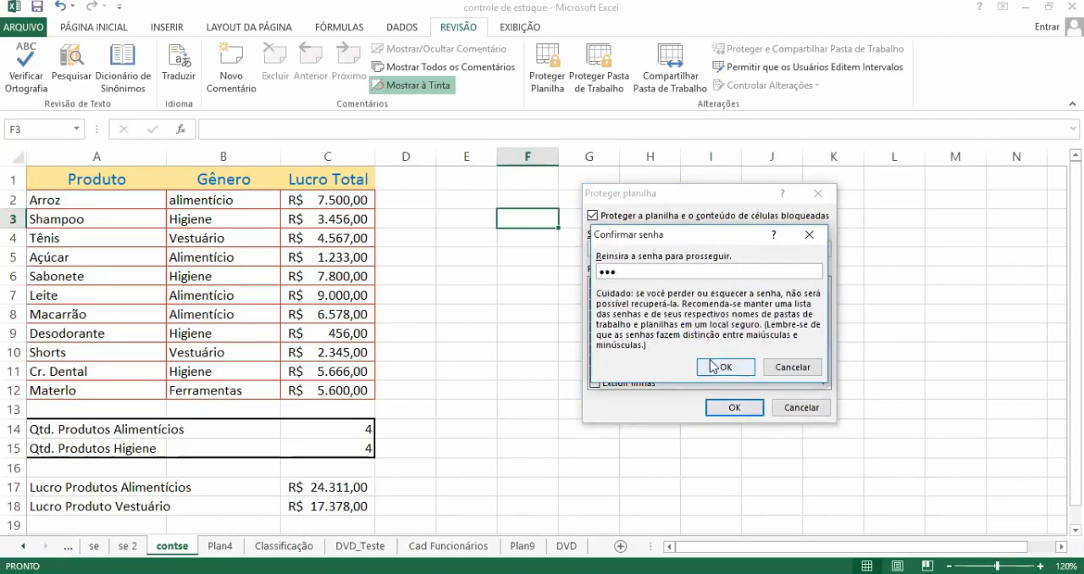
left_click(716, 367)
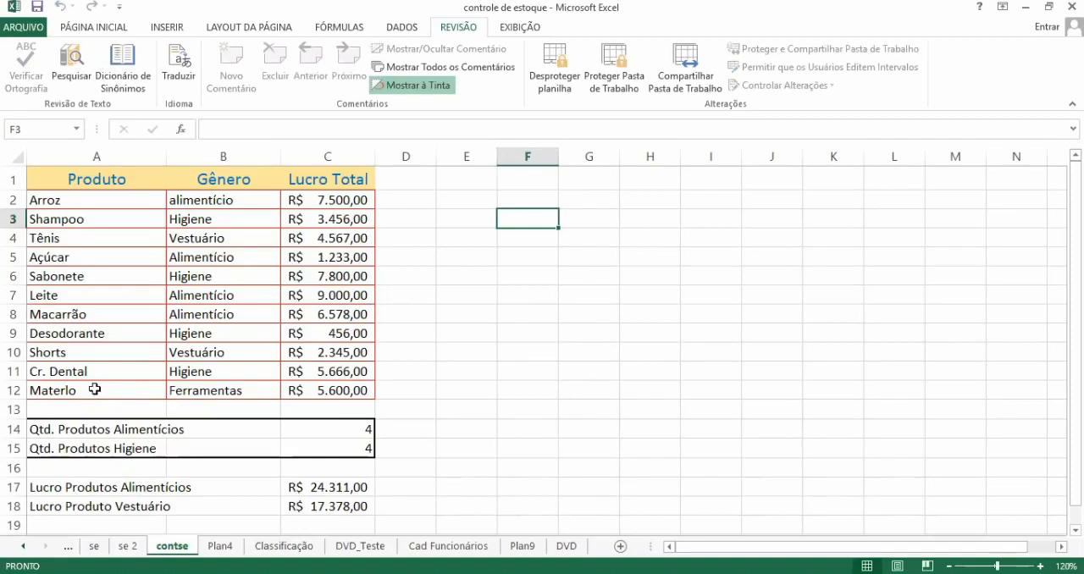
Step: Try to edit the products in A12 and A5 of the protected sheet and check which cell commands are available for A5
left_click(95, 390)
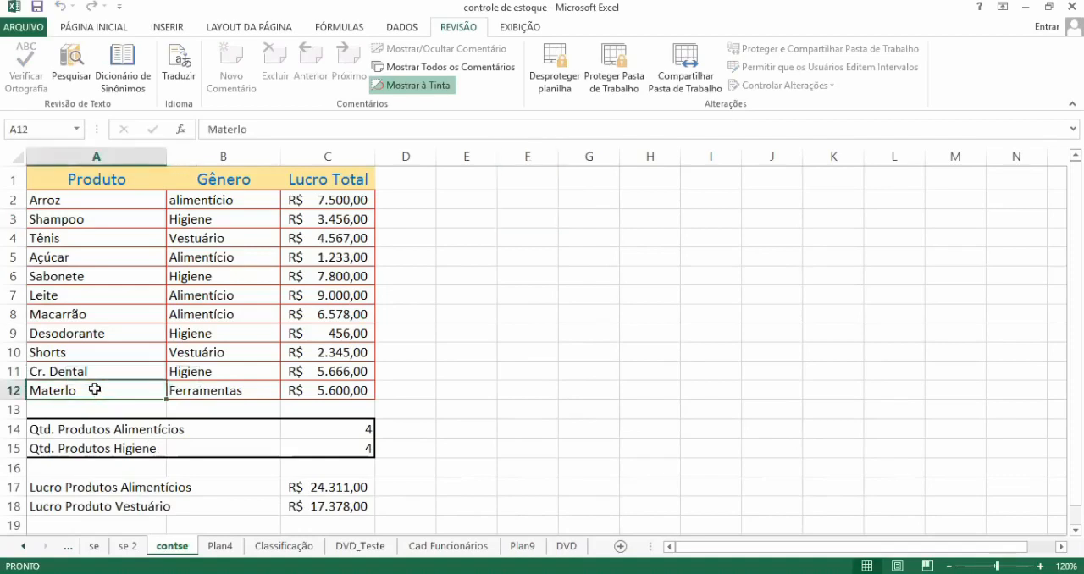
double_click(97, 395)
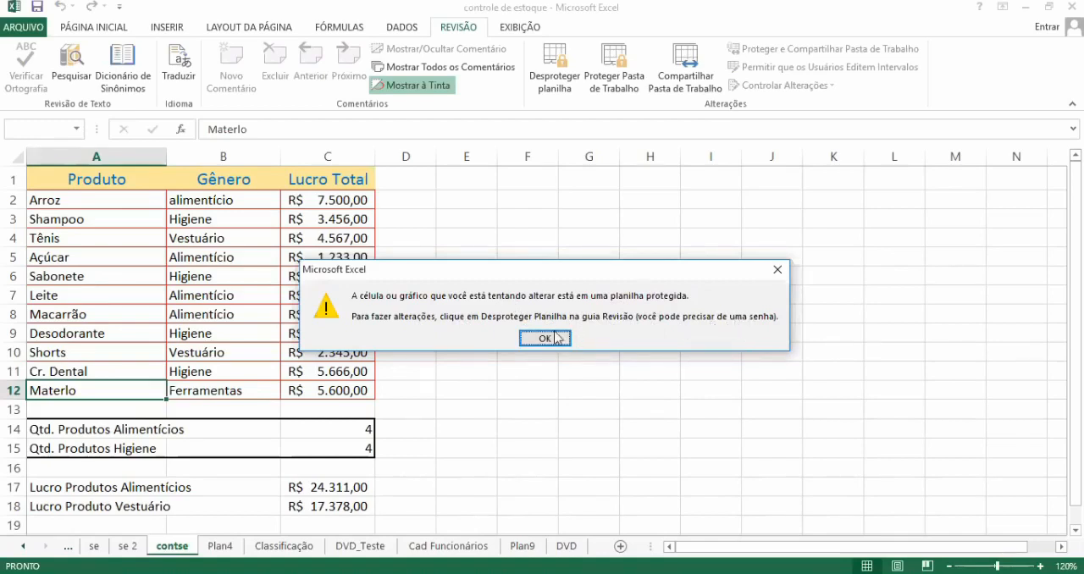
key("Return")
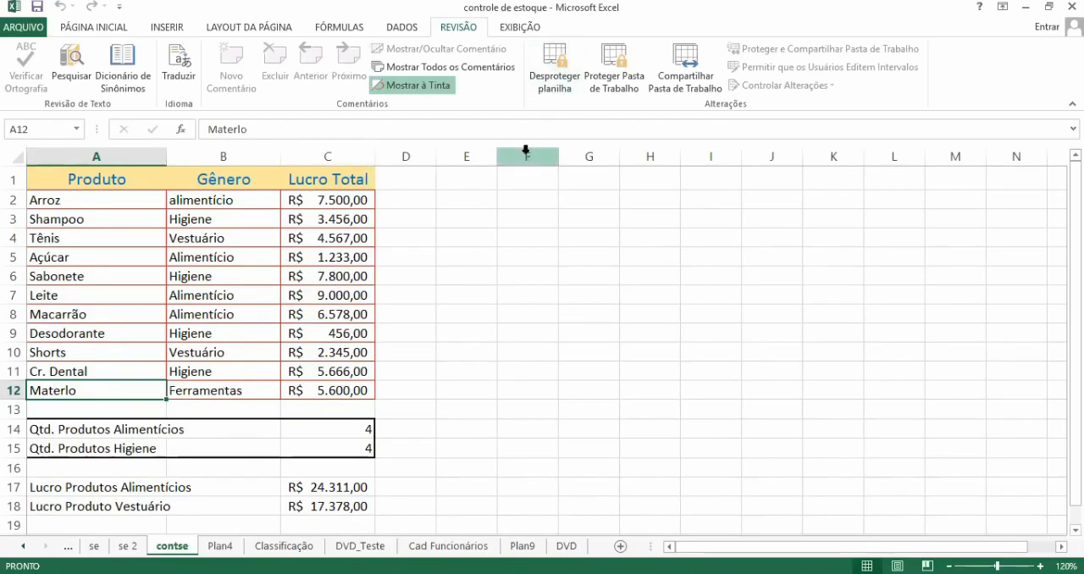
left_click(99, 260)
double_click(99, 261)
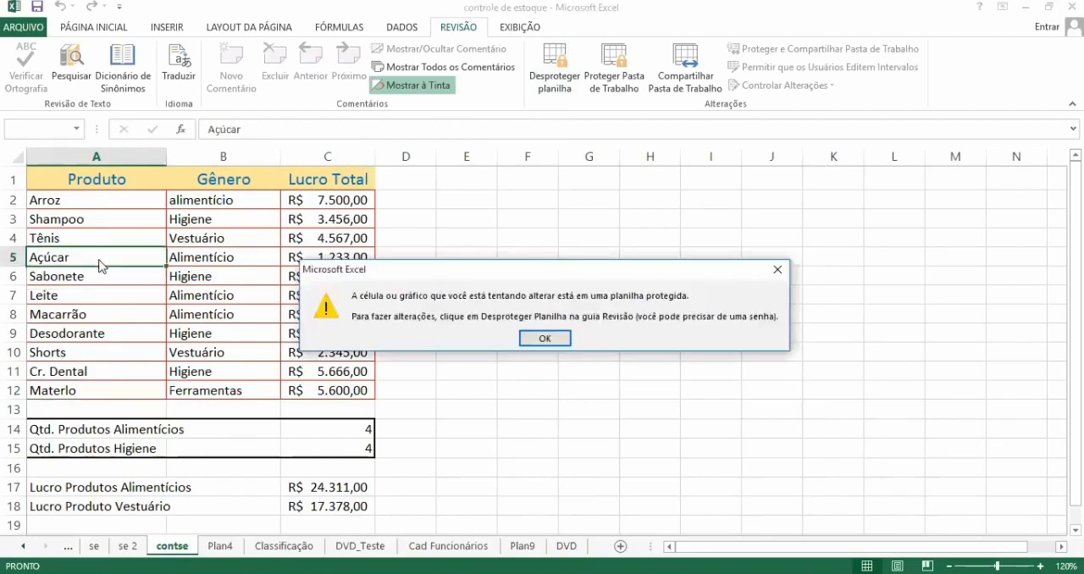
left_click(545, 338)
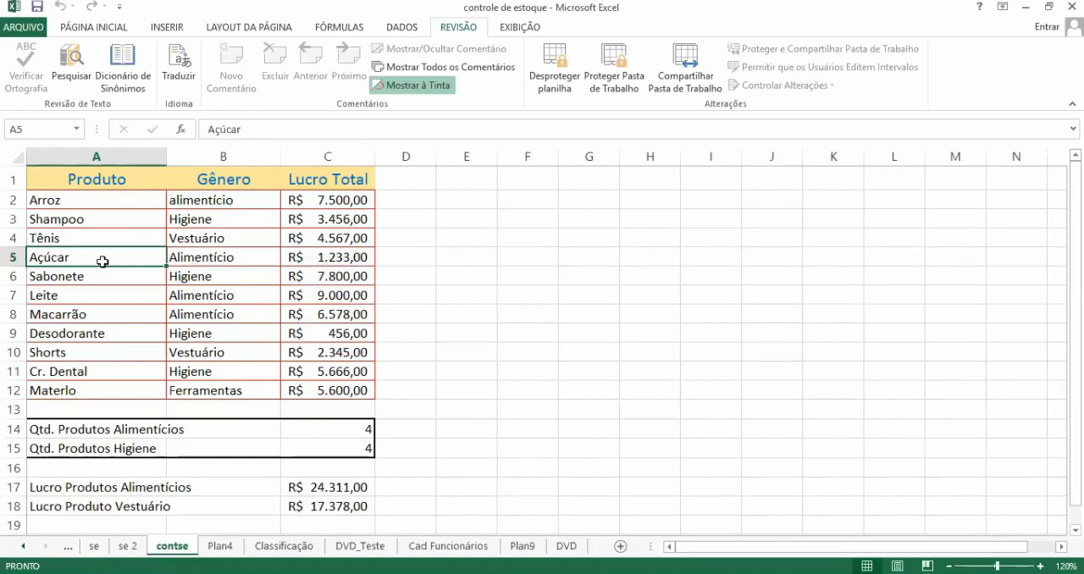
right_click(104, 261)
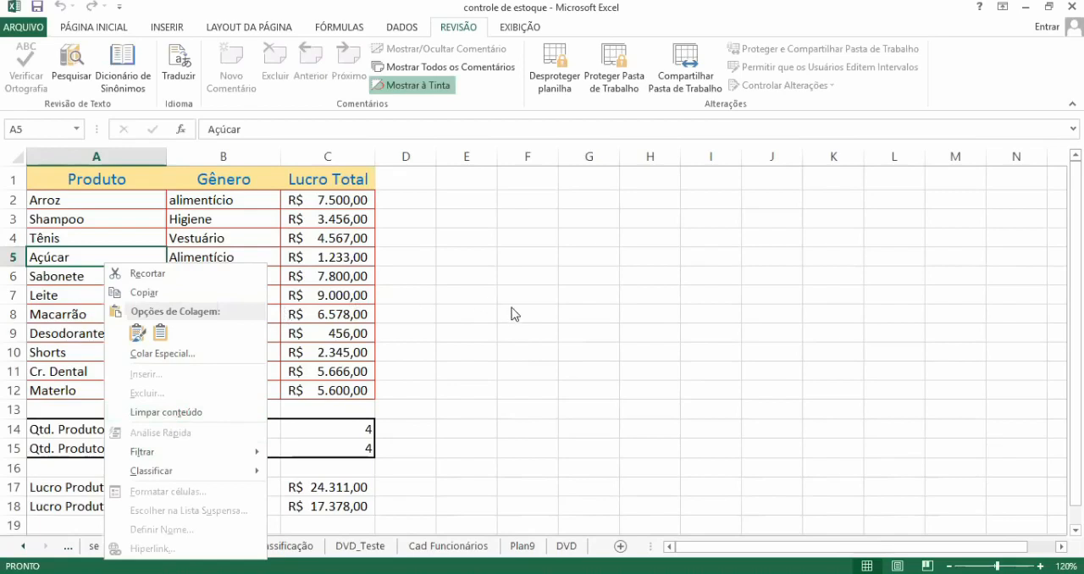
key("Escape")
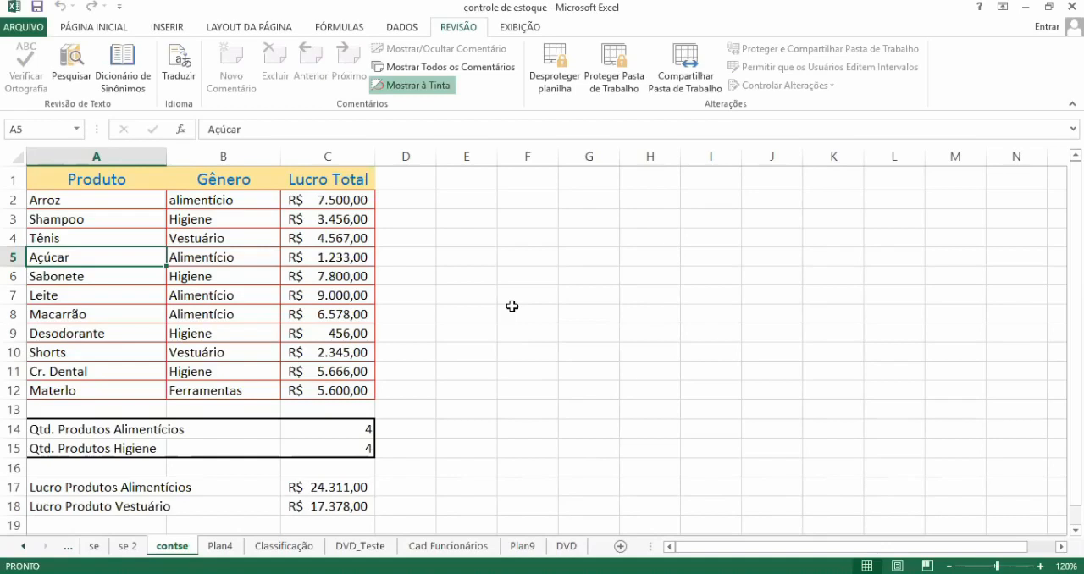
Step: Unprotect the contse sheet by entering the sheet password
left_click(557, 78)
type("•••")
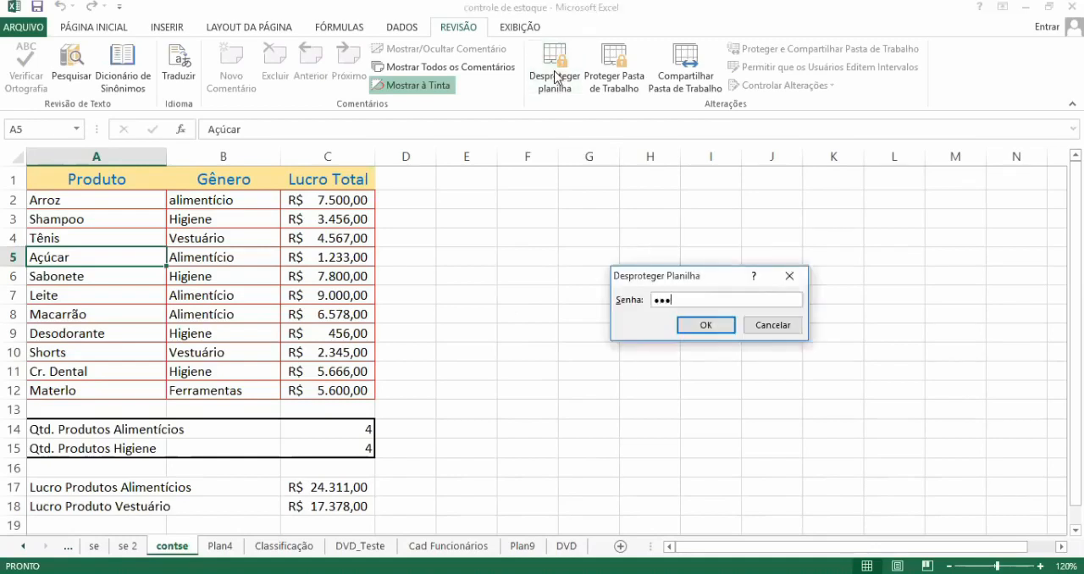
left_click(701, 329)
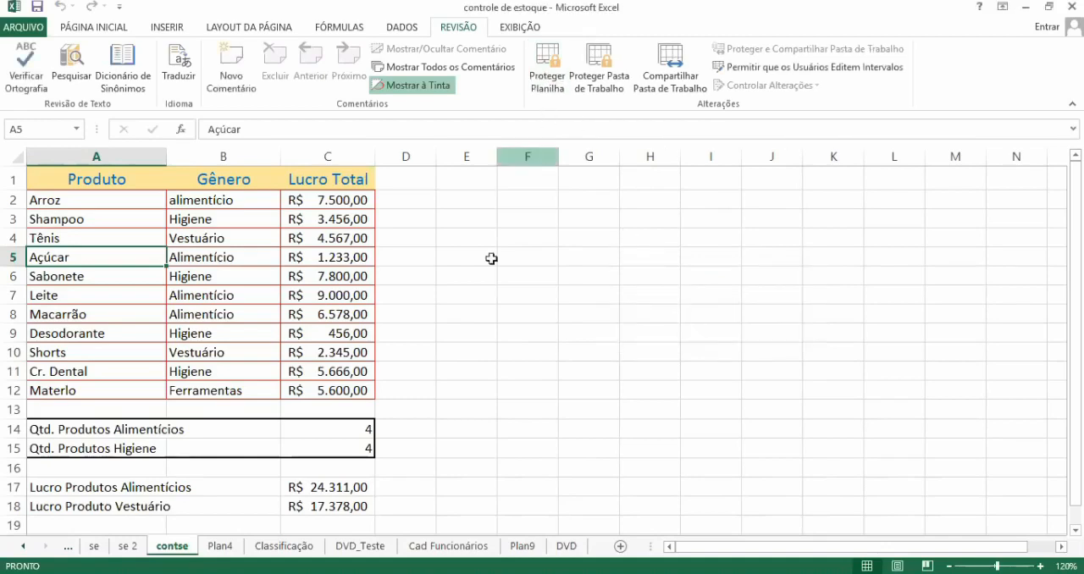
Step: Replace the product name in A12 with Martelo
left_click(96, 392)
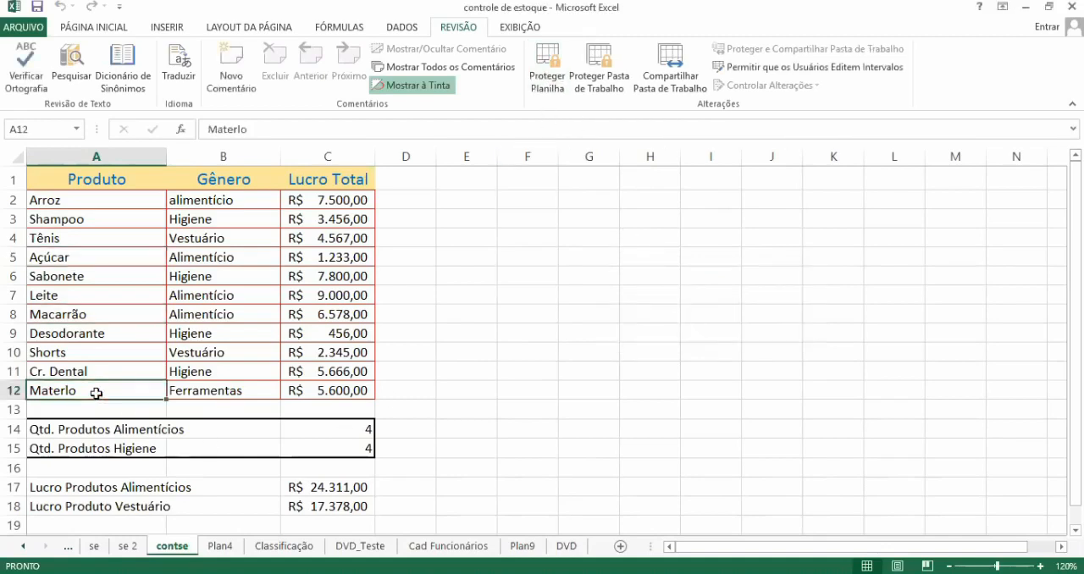
type("Mart")
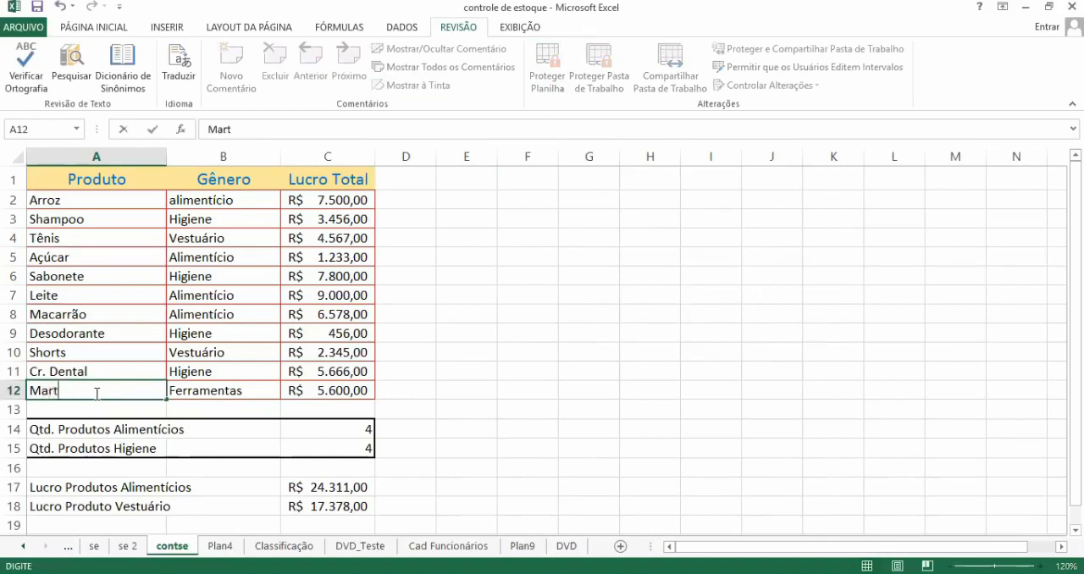
type("elo")
key("Return")
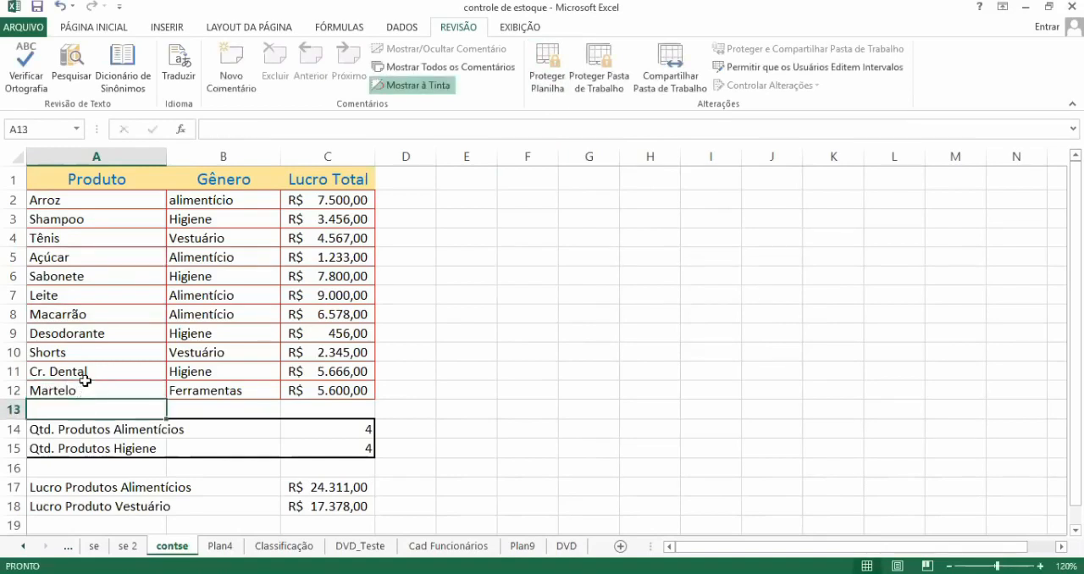
left_click(85, 383)
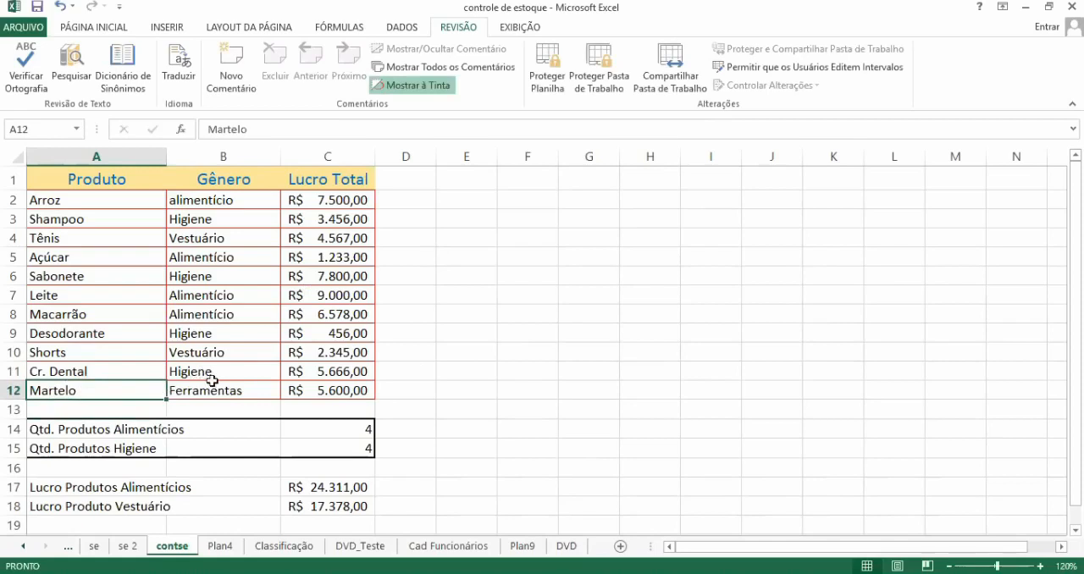
Step: Set the Lucro Total of Martelo in C12 to 1600
double_click(324, 391)
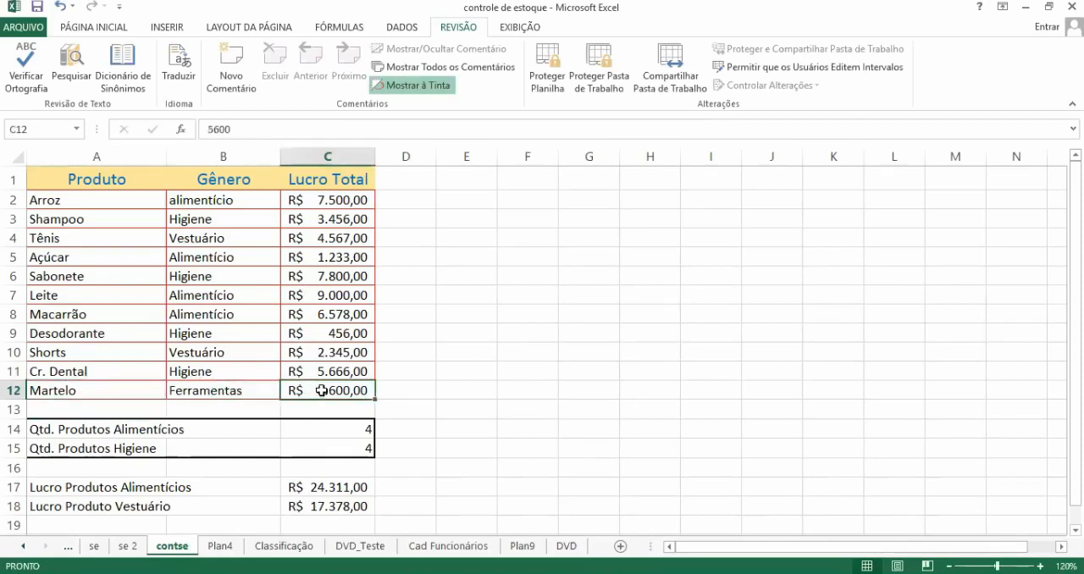
key("Escape")
type("1600")
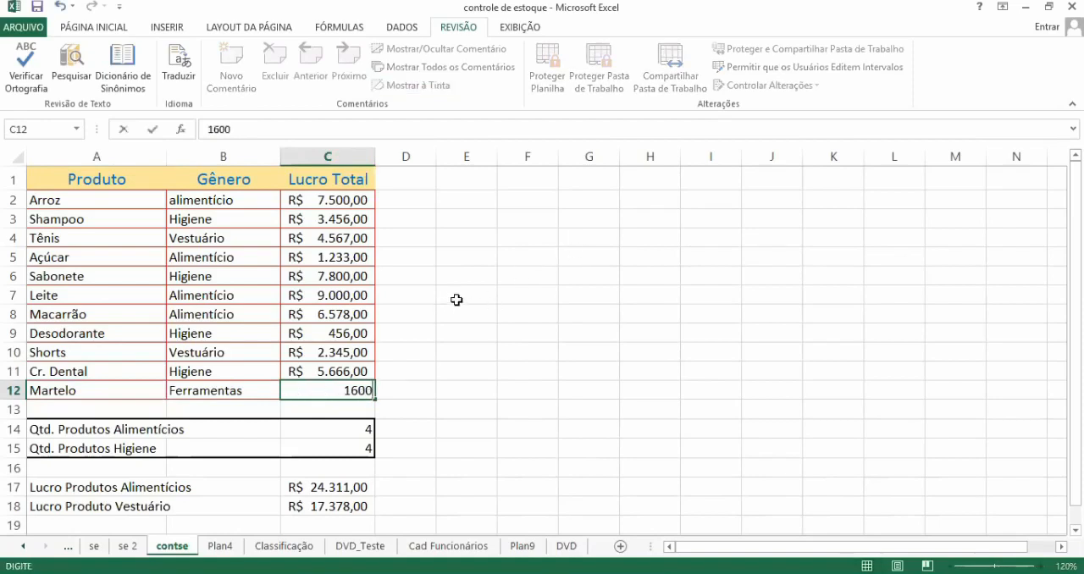
key("Return")
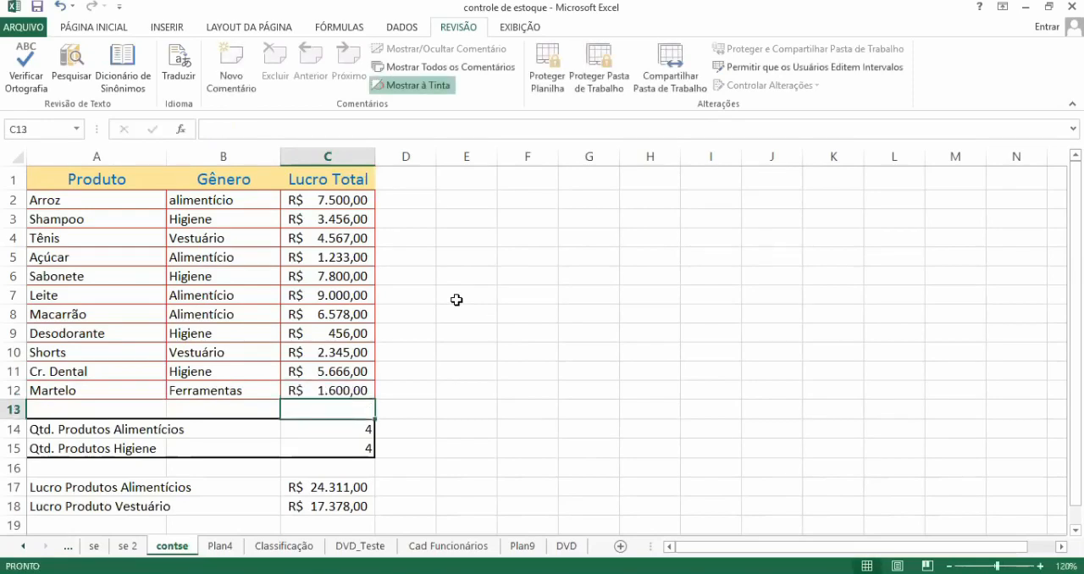
Step: Check Martelo's Lucro Total in C12 and the SOMASE formula for Lucro Produtos Alimentícios in C17
left_click(348, 383)
left_click(315, 488)
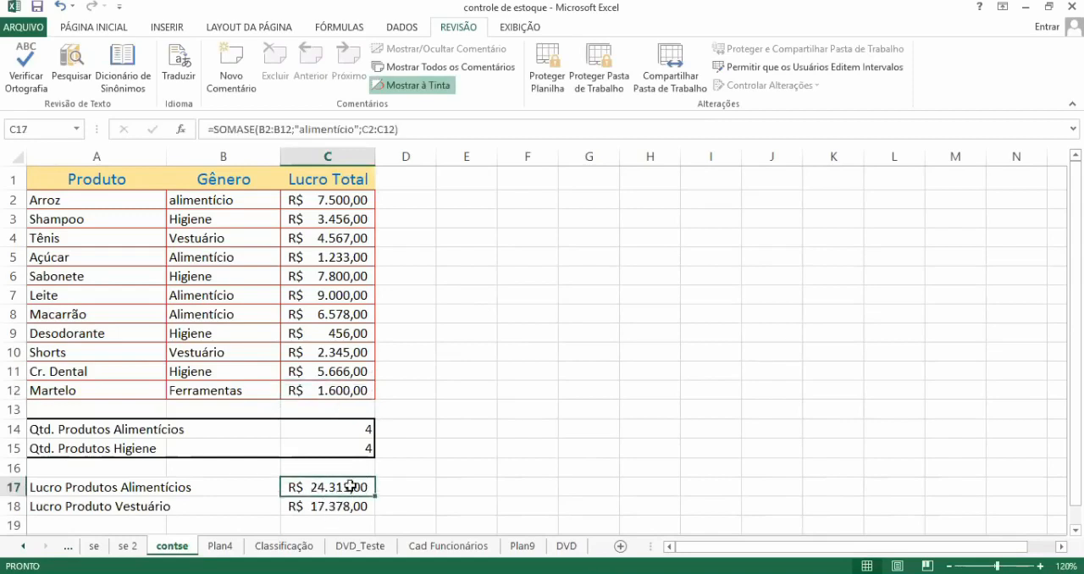
left_click(465, 369)
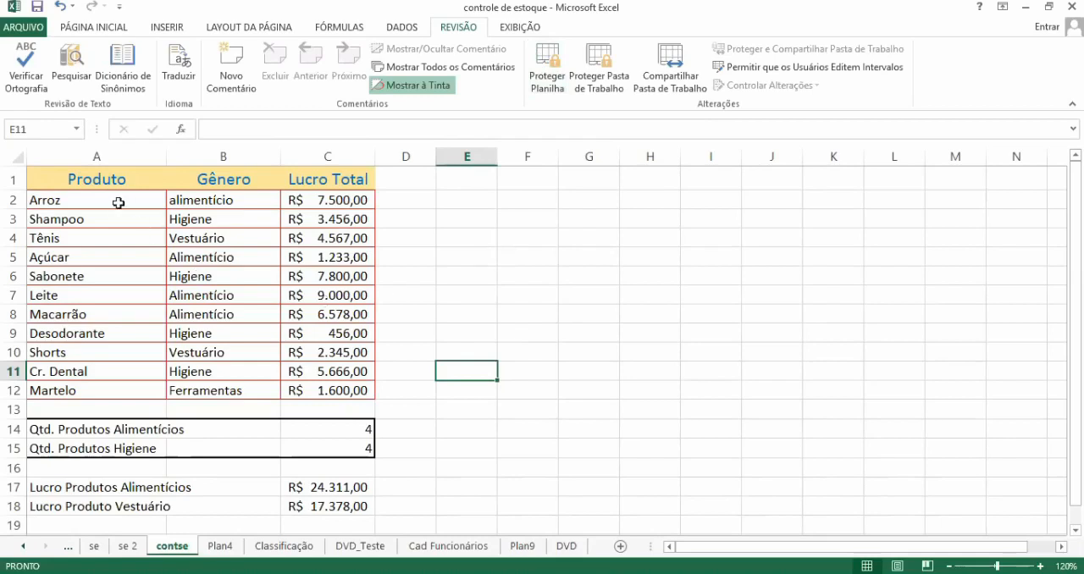
Step: Unlock the Produto and Gênero cells A2:B12 by clearing their Bloqueadas protection setting
left_click(118, 204)
left_click_drag(119, 203, 117, 392)
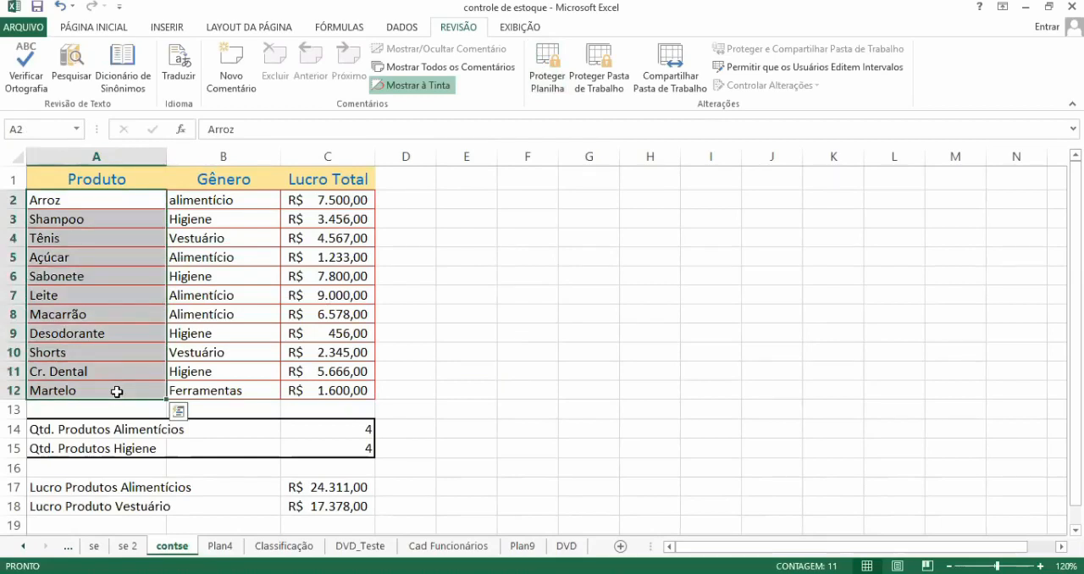
left_click(204, 263)
left_click_drag(114, 203, 190, 390)
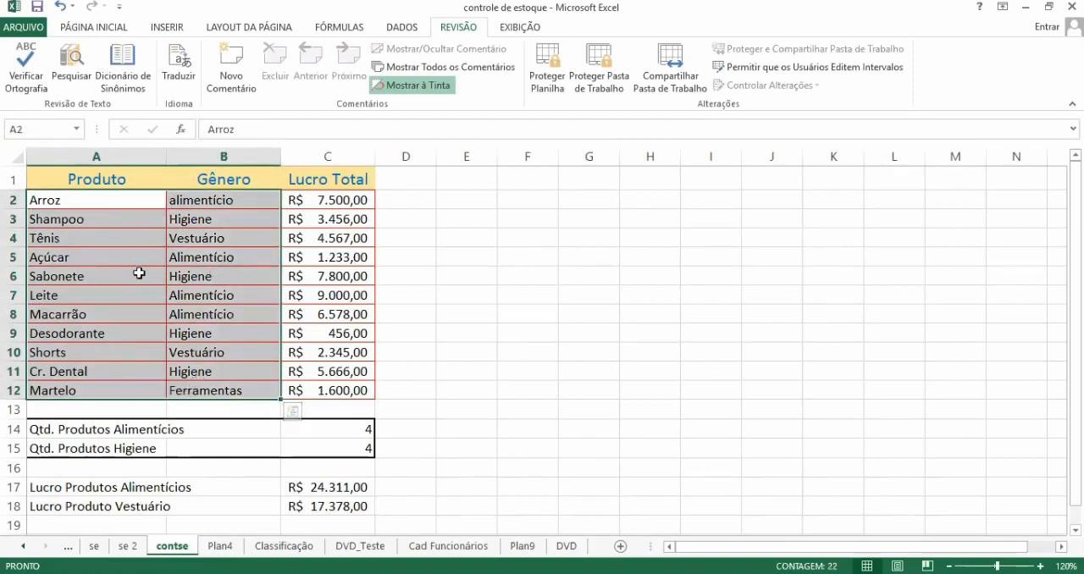
left_click(122, 28)
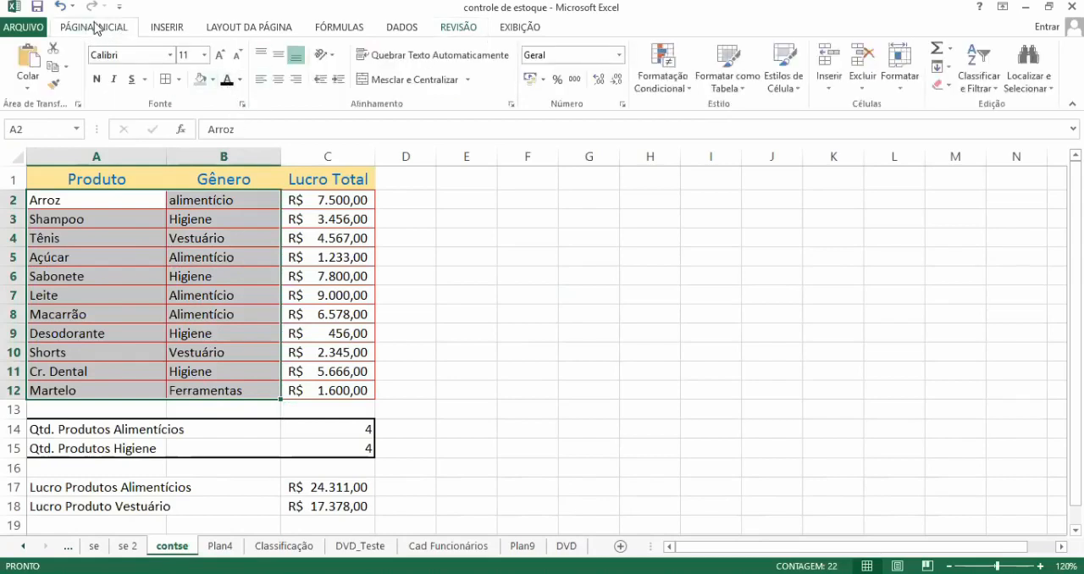
left_click(243, 105)
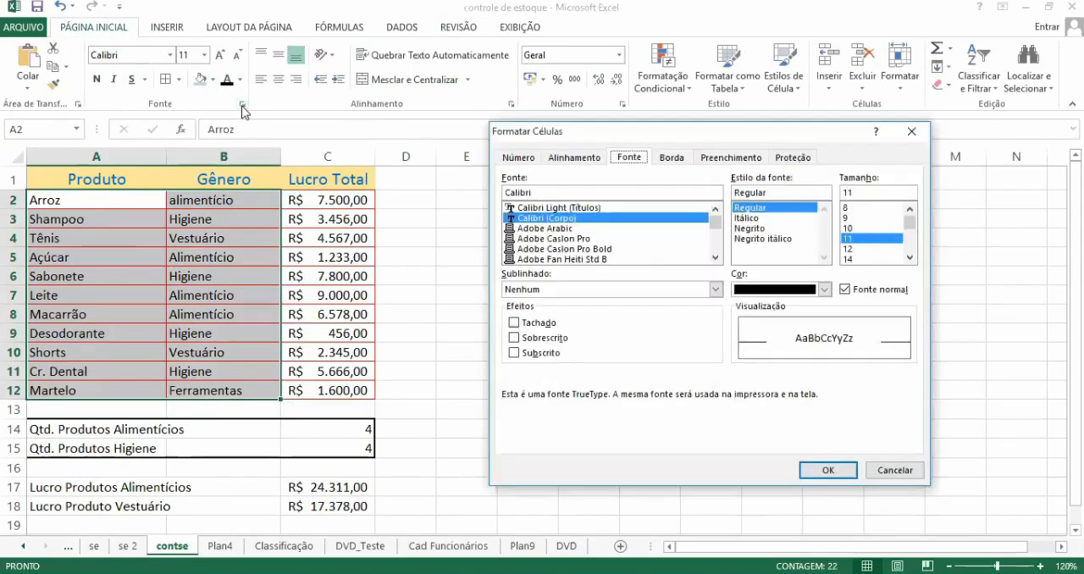
left_click(796, 158)
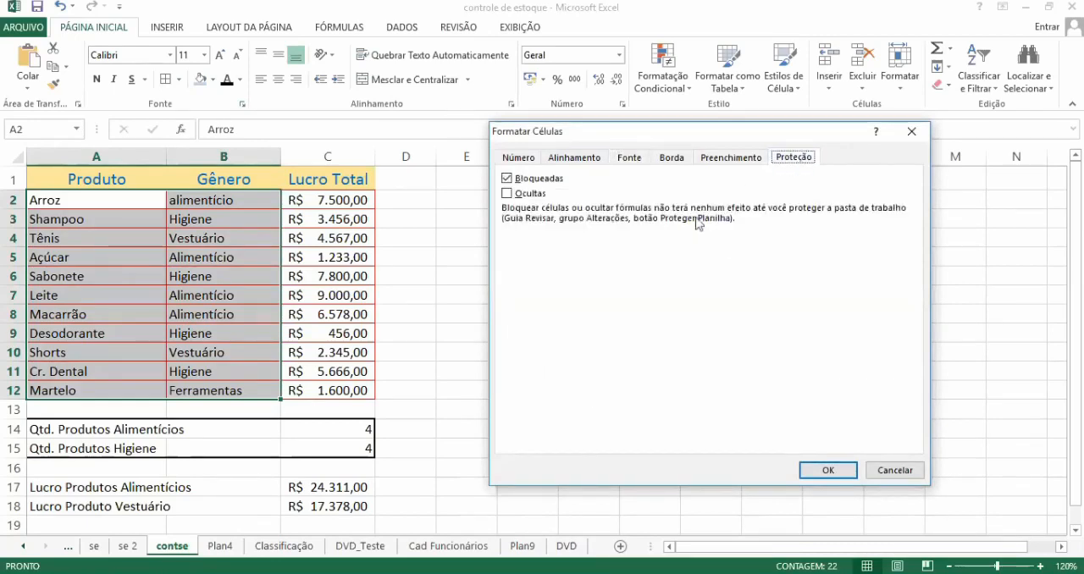
left_click(516, 180)
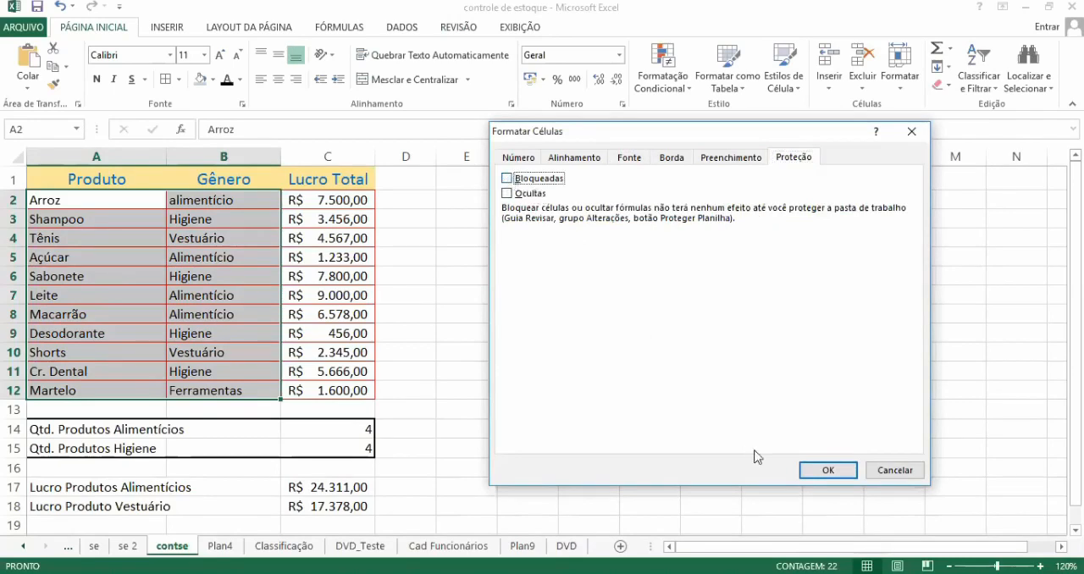
left_click(827, 471)
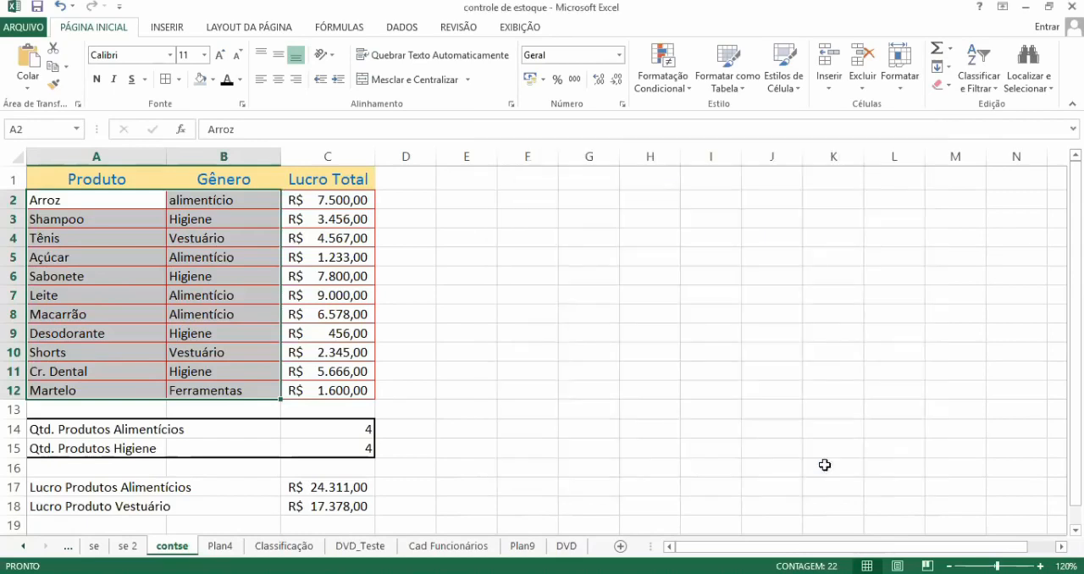
left_click(600, 356)
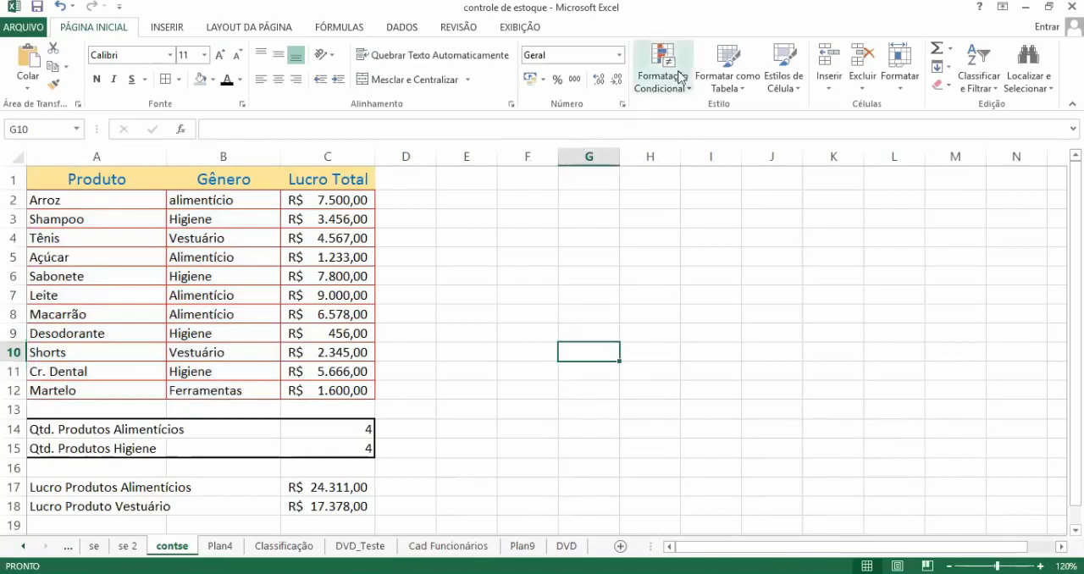
Step: Protect the contse sheet with a password, allowing selection of locked and unlocked cells, and re-enter the password to confirm
left_click(452, 29)
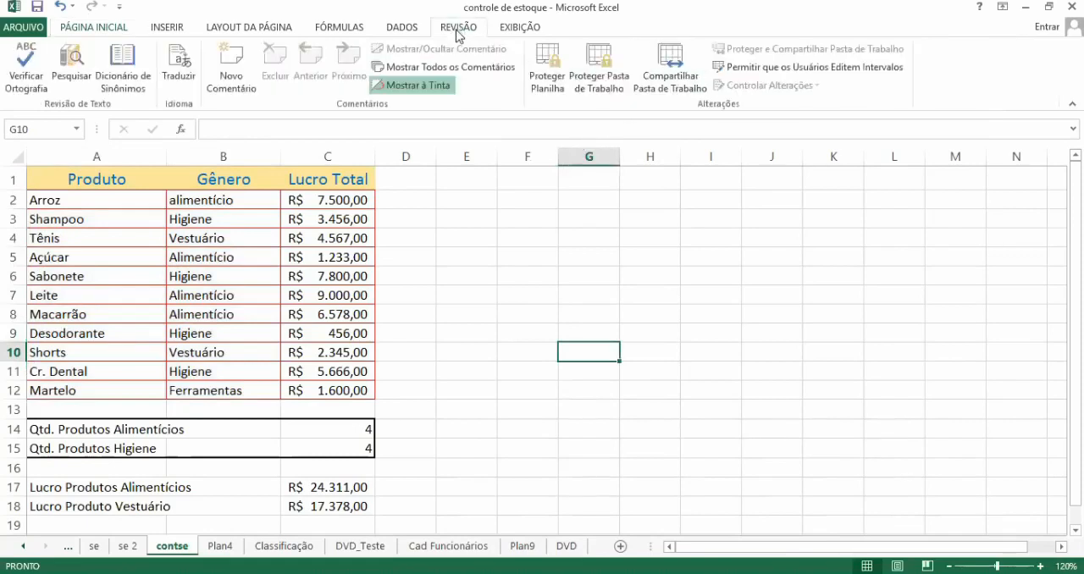
left_click(554, 67)
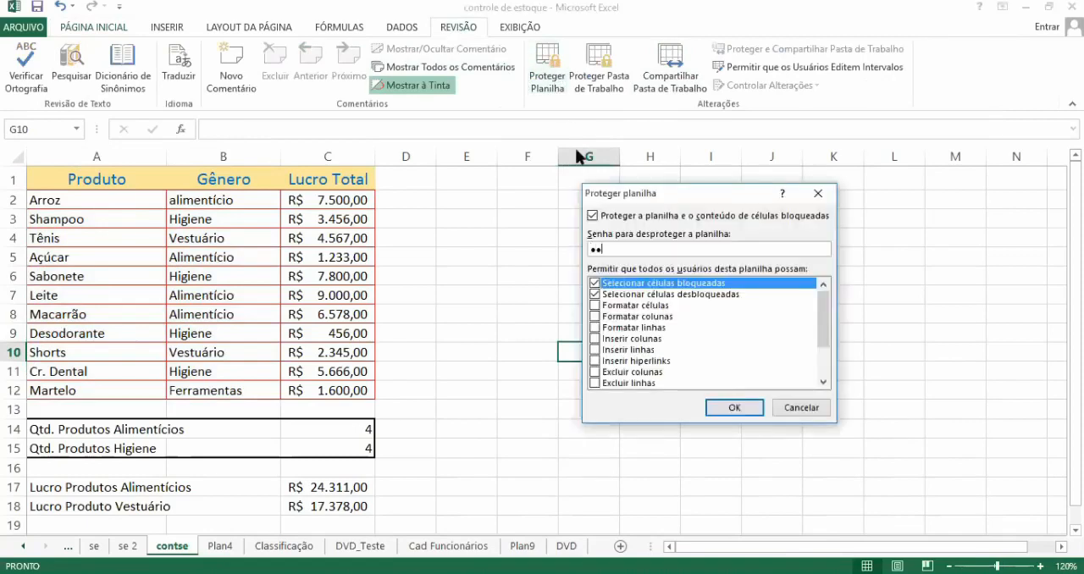
left_click(733, 410)
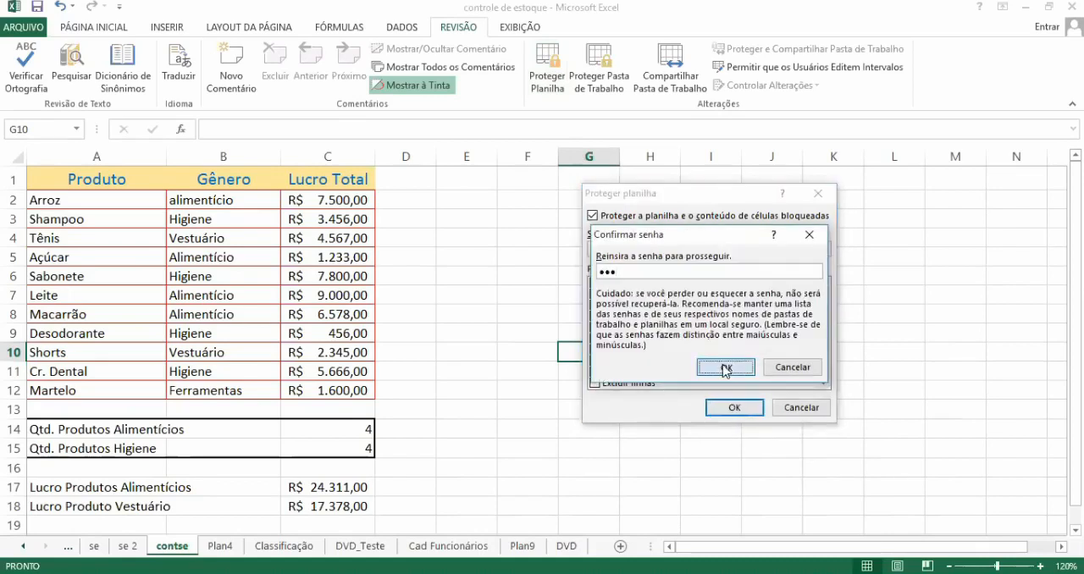
left_click(726, 367)
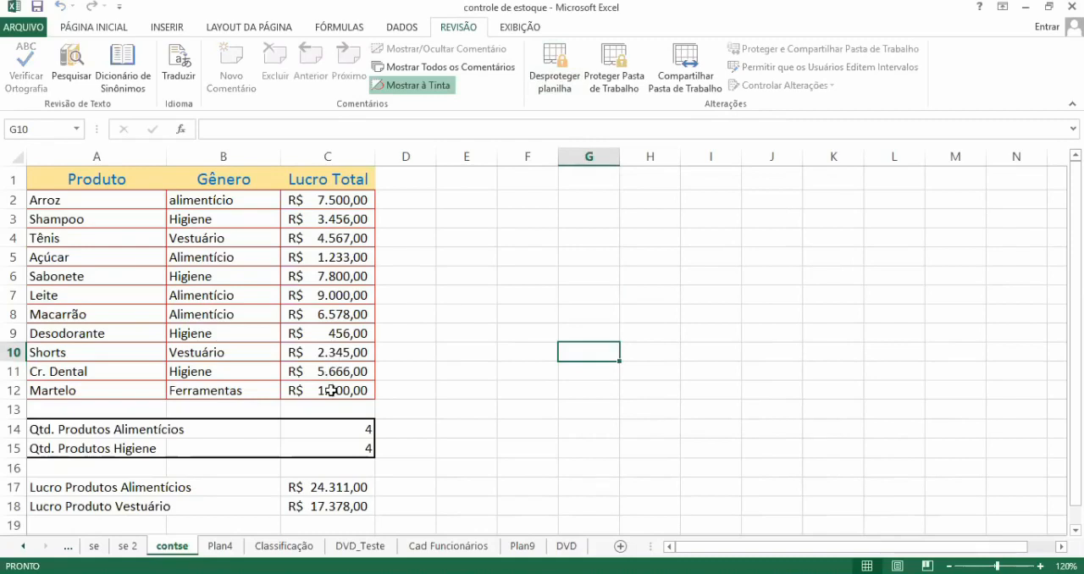
Step: Test the sheet protection by trying to edit Martelo's Lucro Total in C12
left_click(331, 390)
double_click(331, 391)
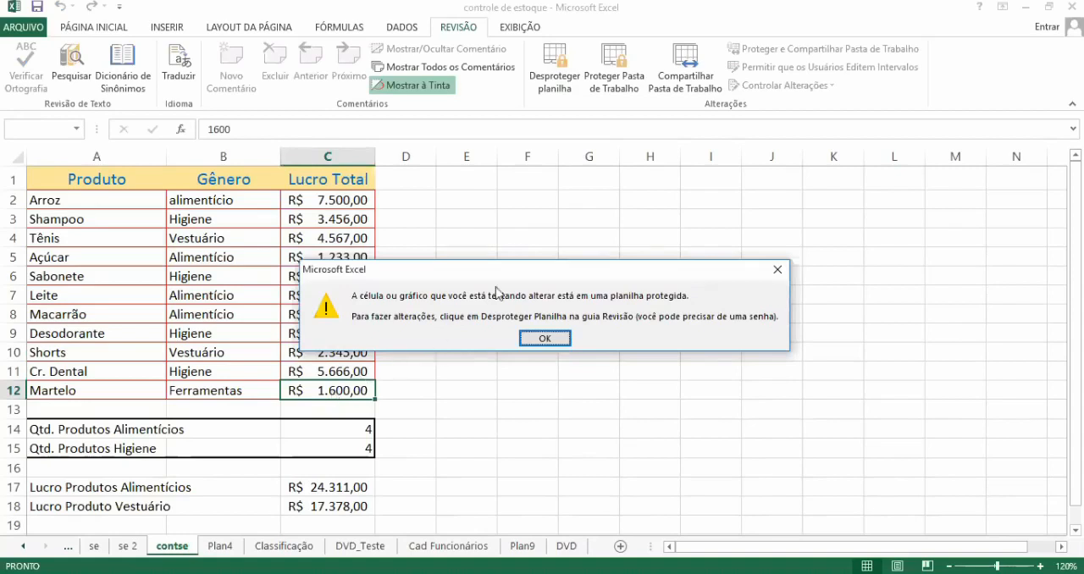
left_click(533, 339)
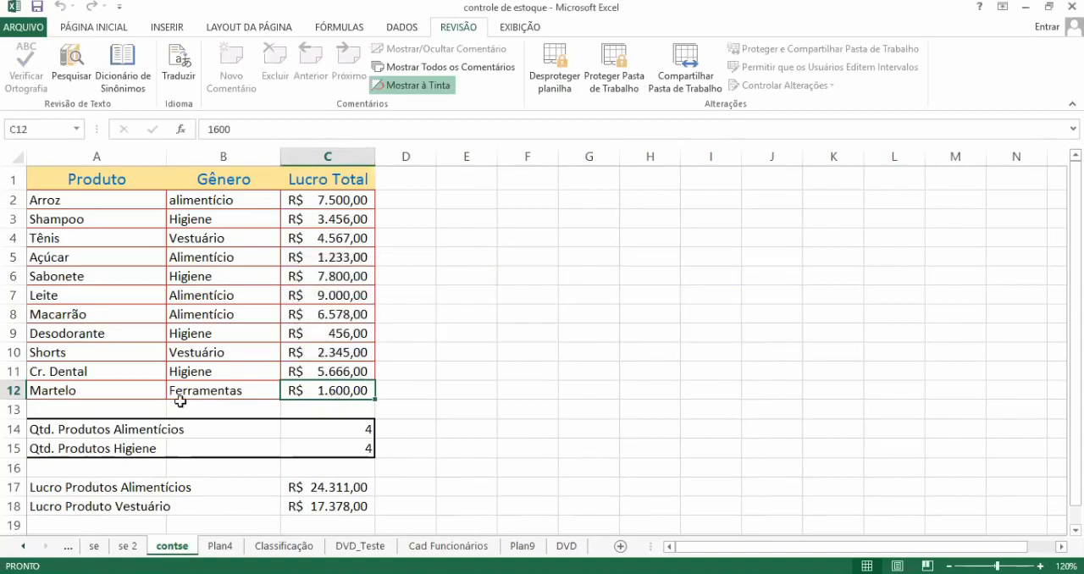
Step: Replace the product name in A12 with Chave de Fenda
left_click(135, 393)
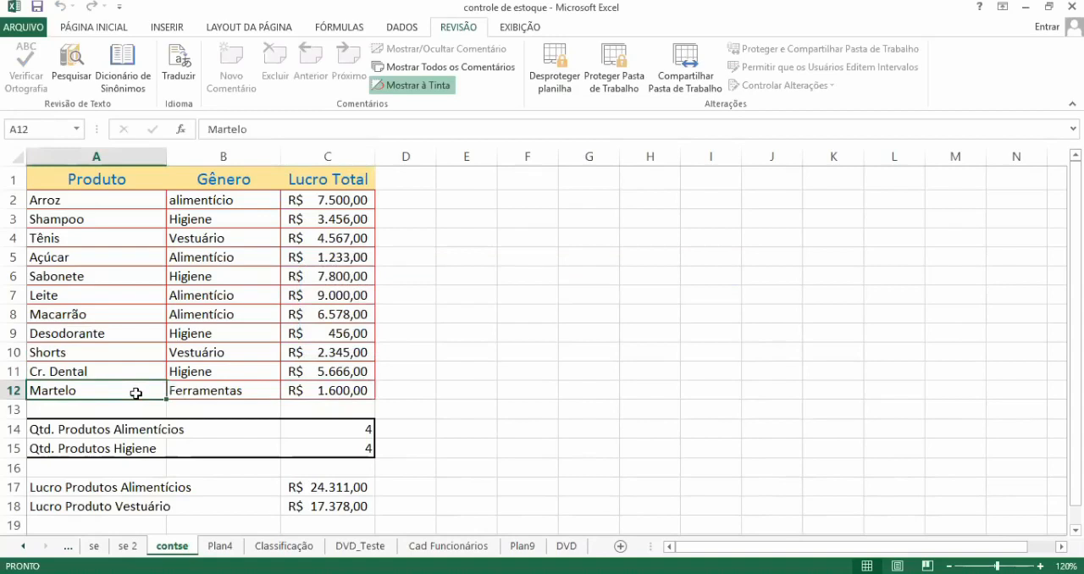
type("Ch")
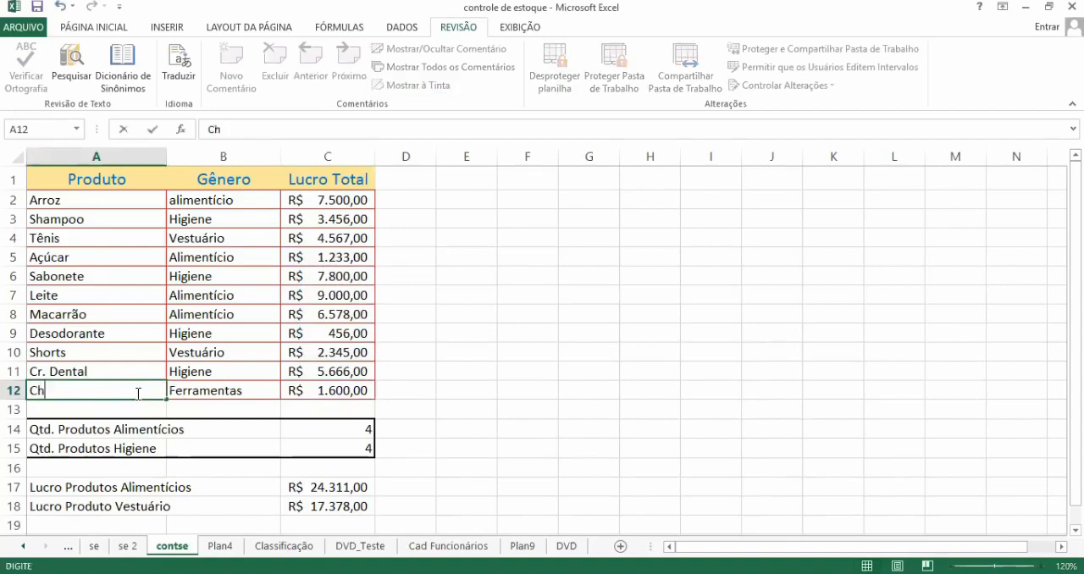
type("ave de Fenda")
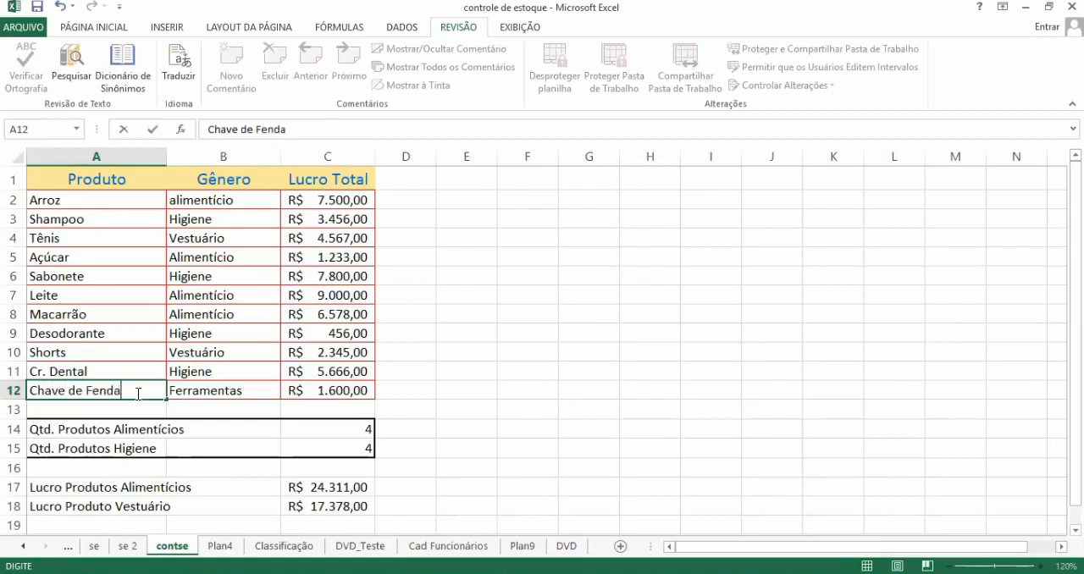
key("Return")
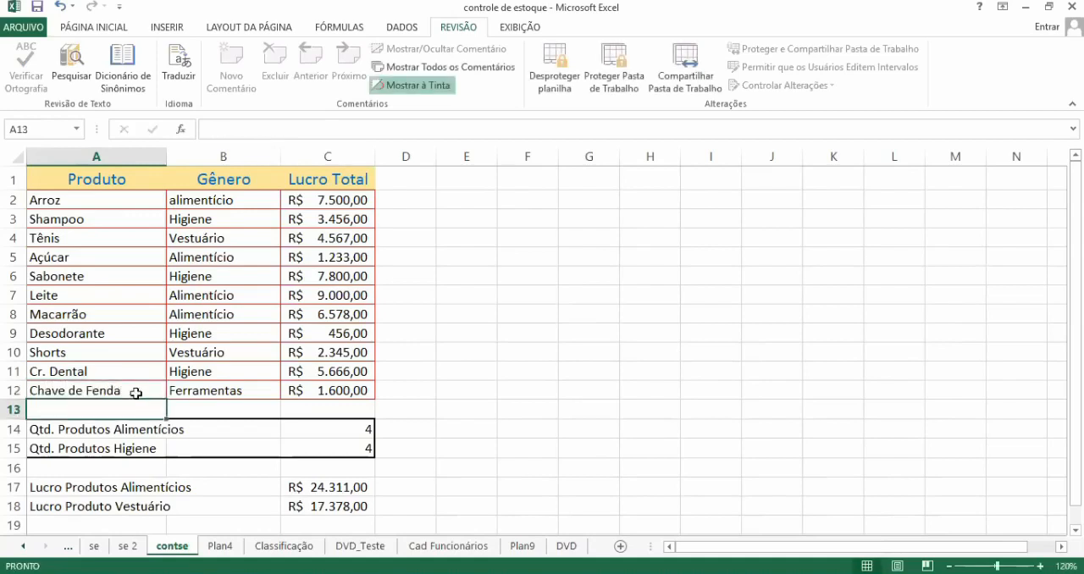
Step: Replace the product name in A7 with Farinha de Trigo
left_click(86, 293)
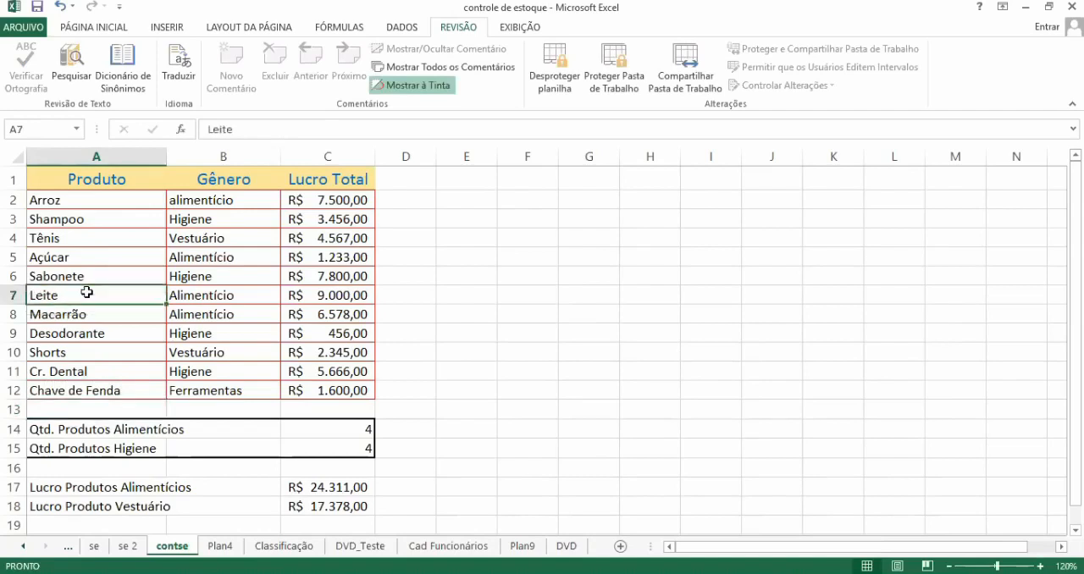
type("Far")
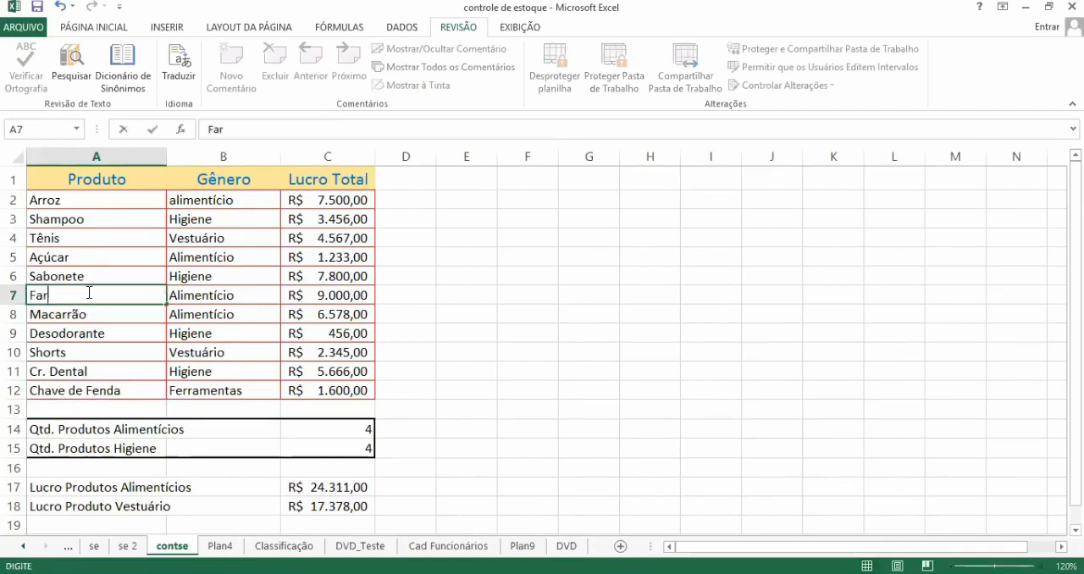
type("inha")
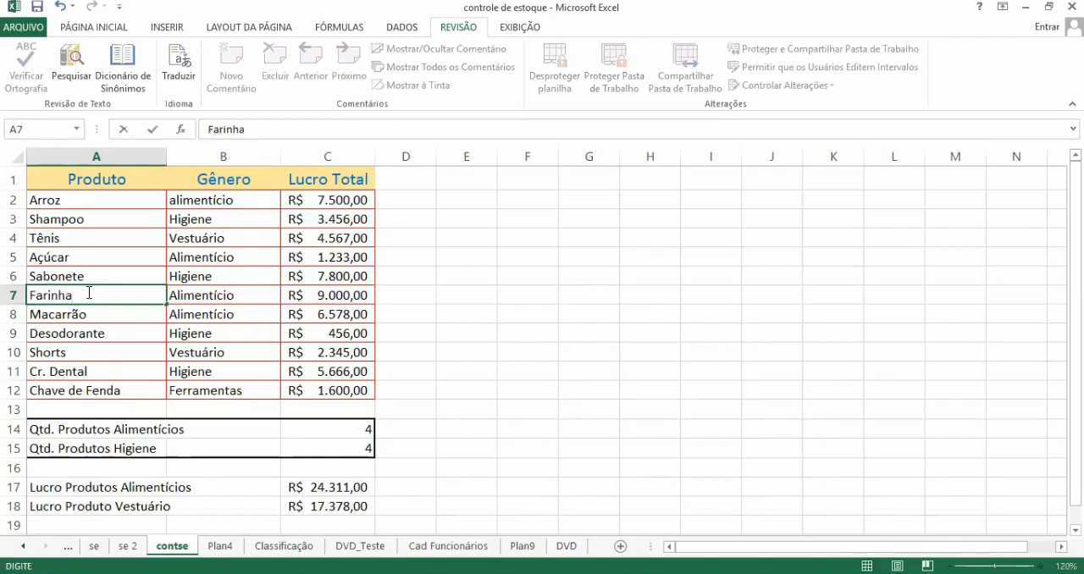
type(" de Trigo")
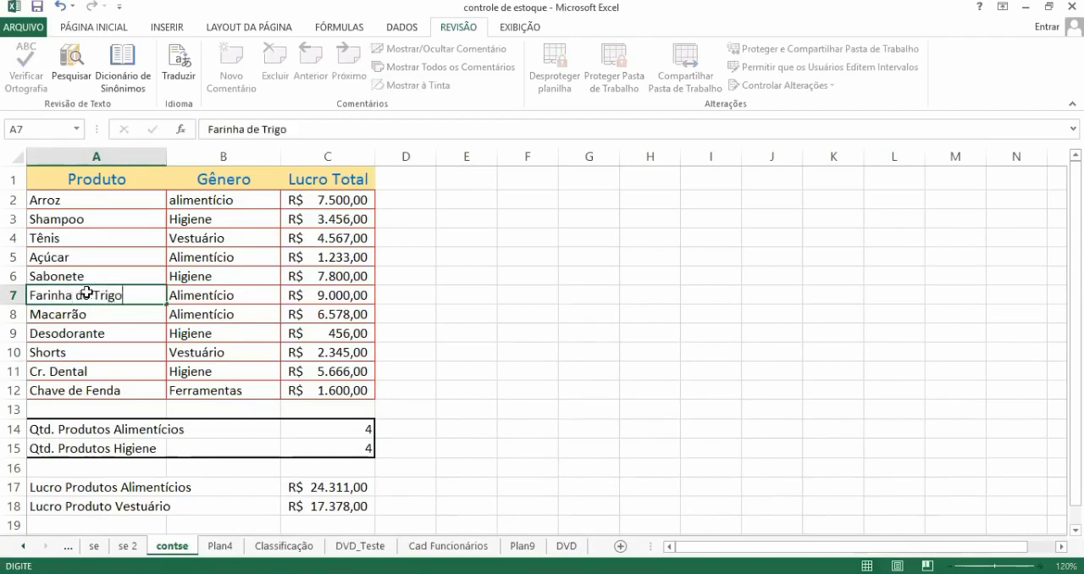
key("Return")
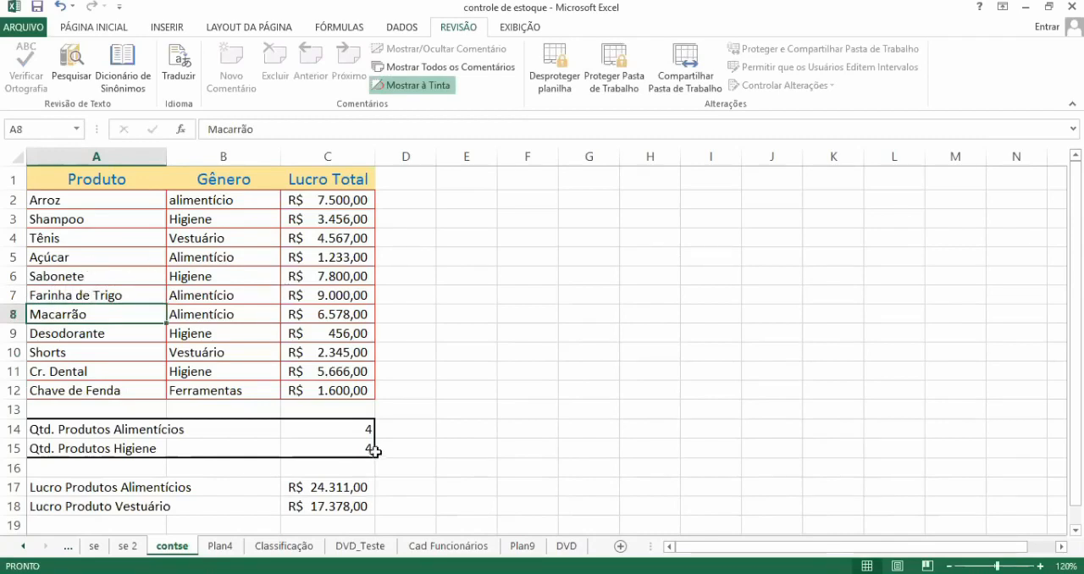
Step: Test the protection by trying to edit the SOMASE formula in C17 and a value in the Lucro Total column
left_click(351, 488)
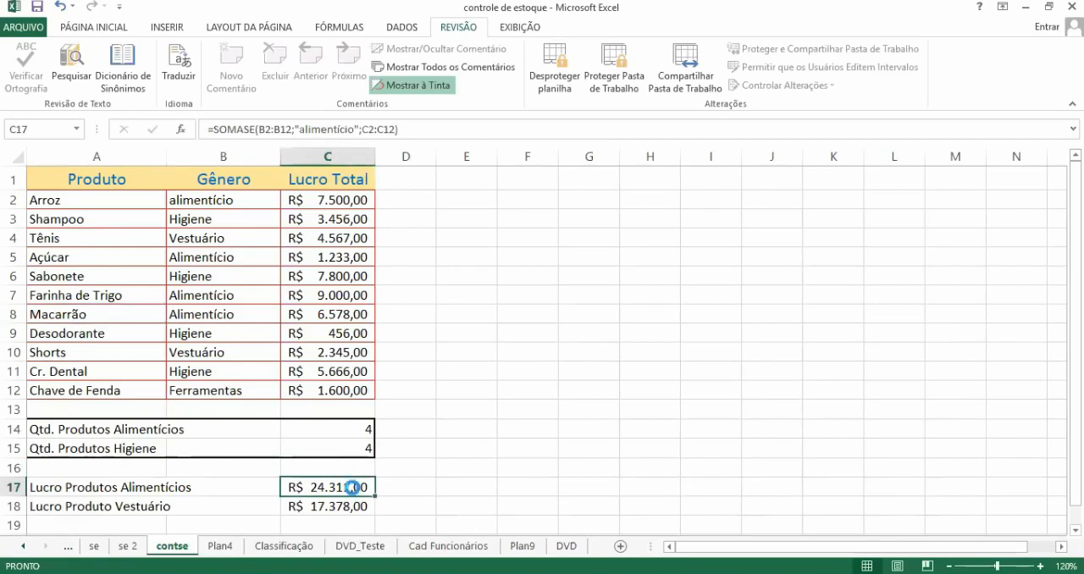
double_click(352, 488)
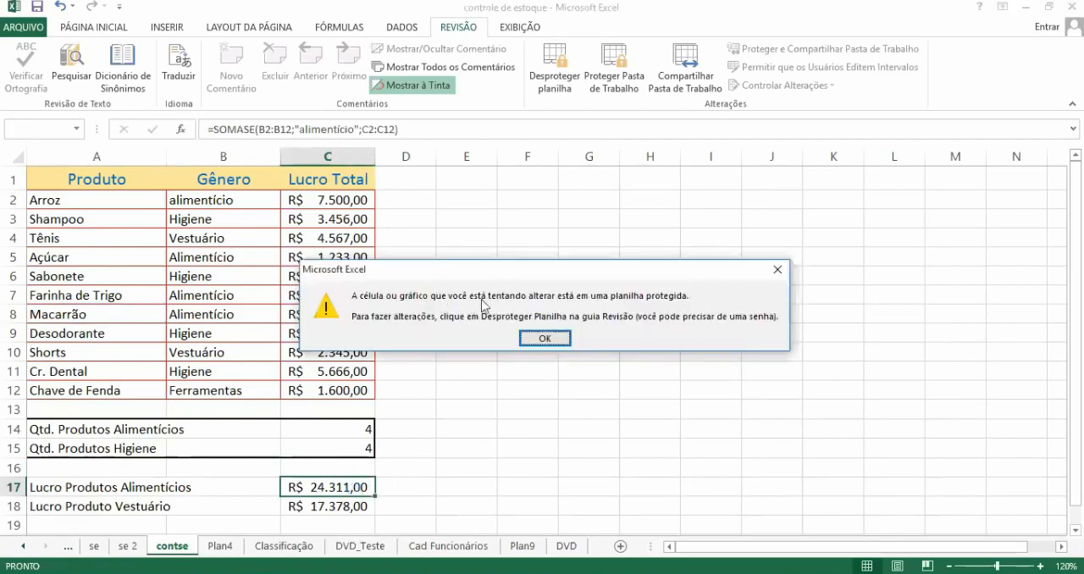
left_click(539, 338)
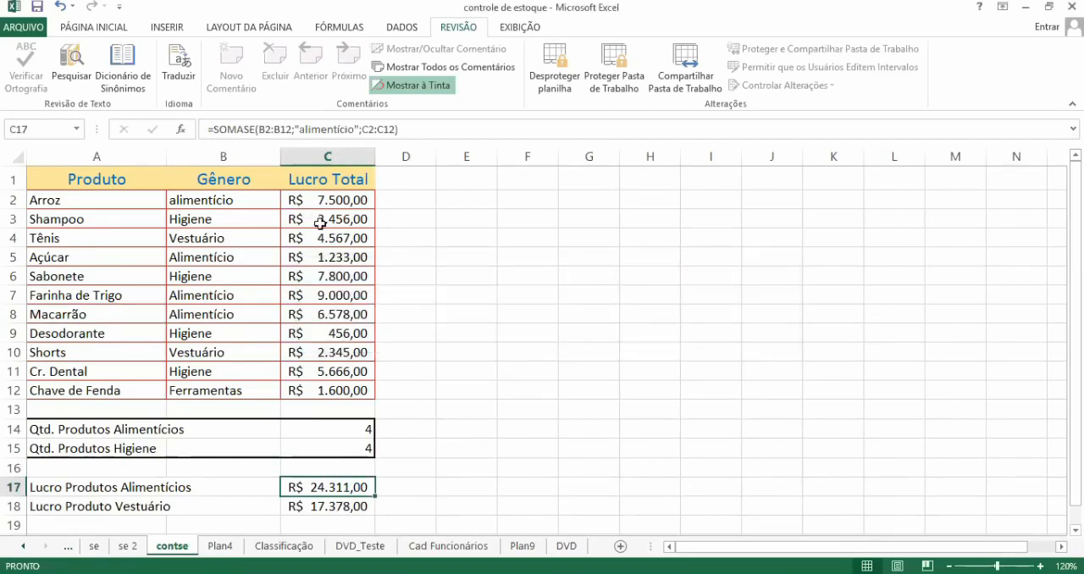
double_click(356, 260)
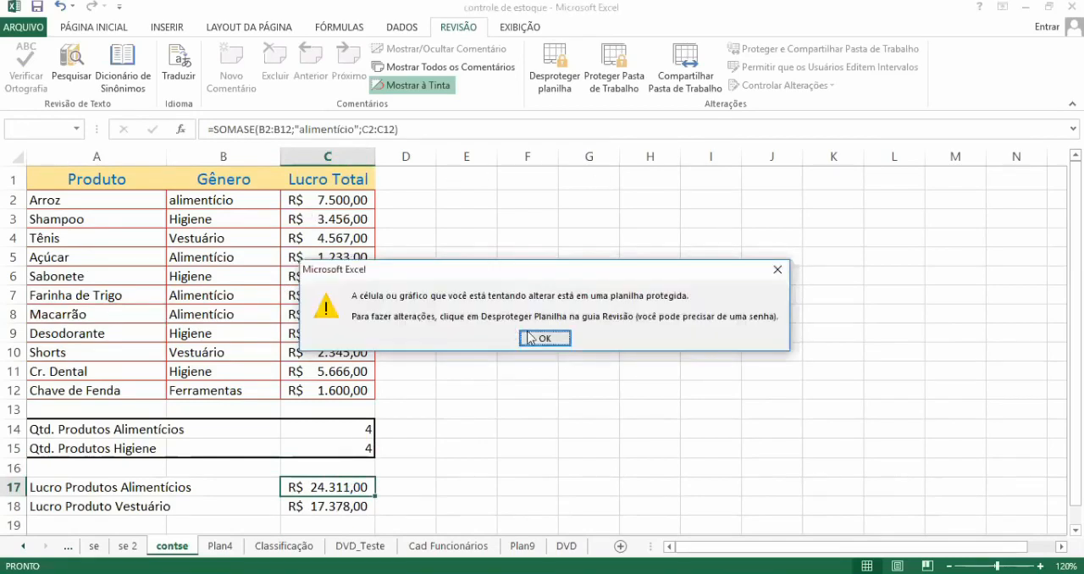
key("Return")
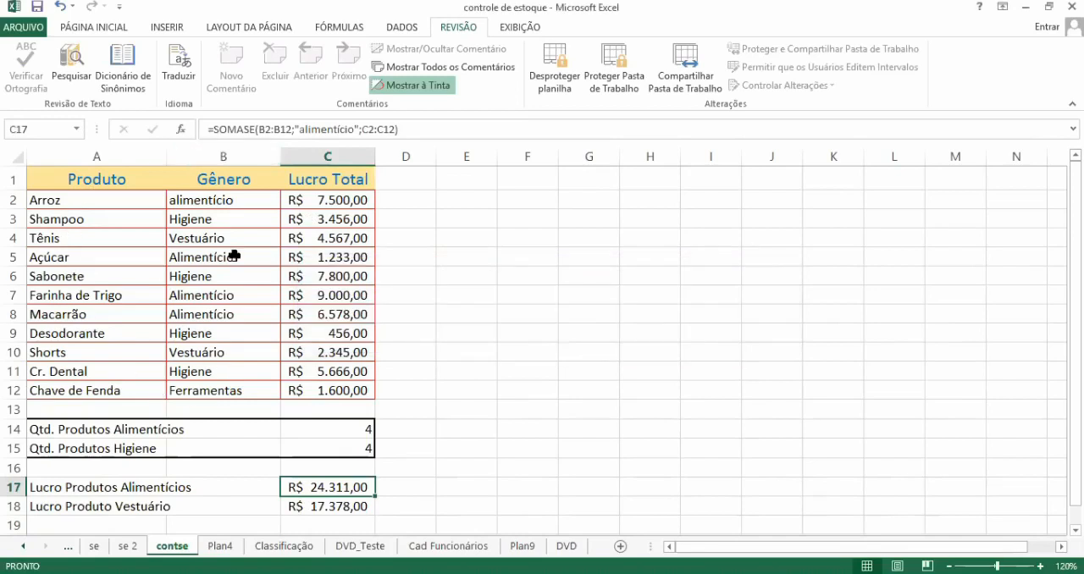
Step: Test the protection of the empty cells outside the table by trying to edit cells such as I5
double_click(717, 272)
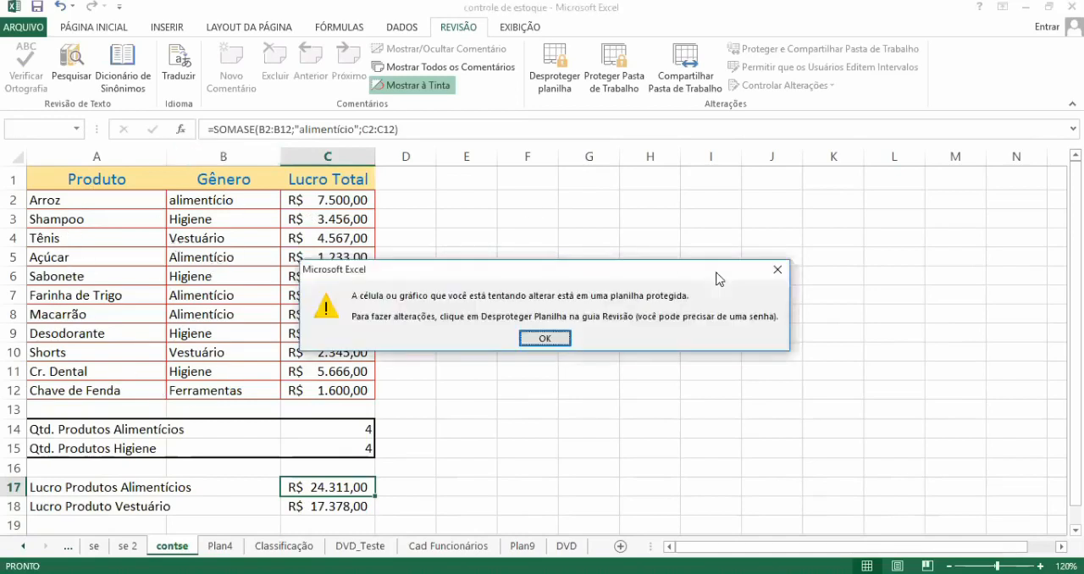
left_click(546, 338)
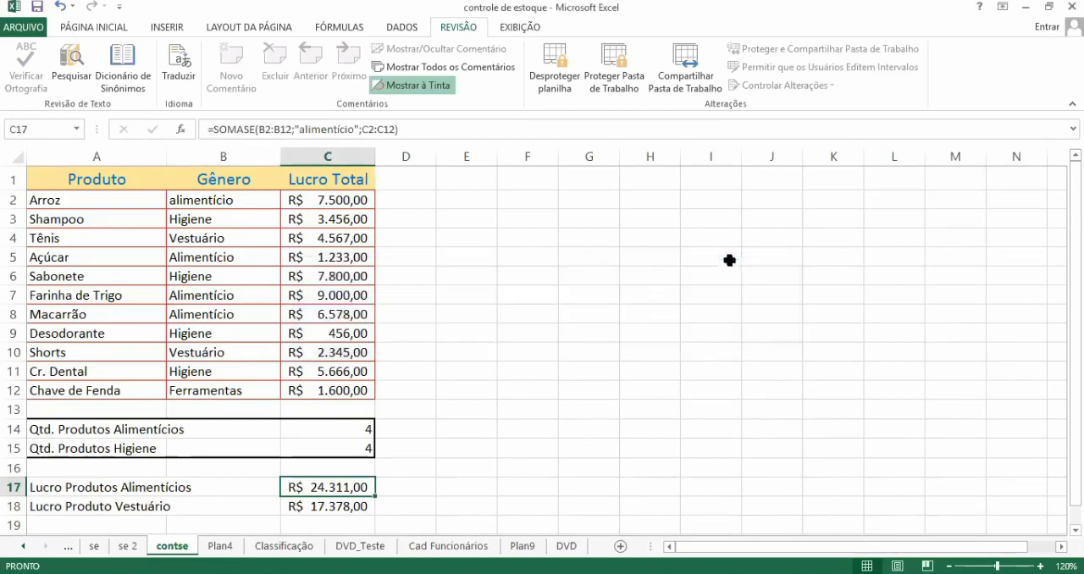
left_click(730, 260)
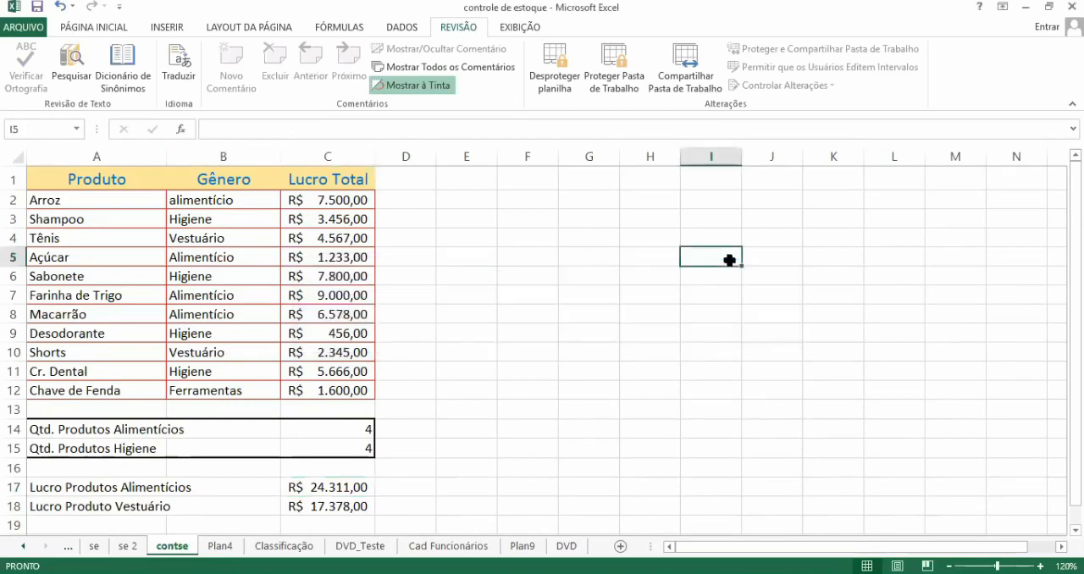
double_click(729, 261)
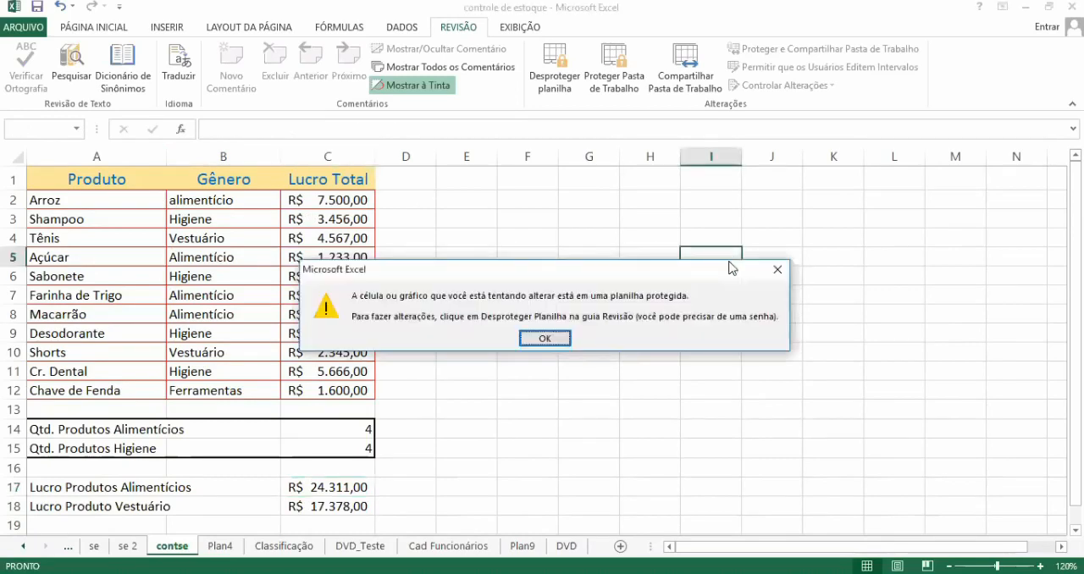
left_click(545, 339)
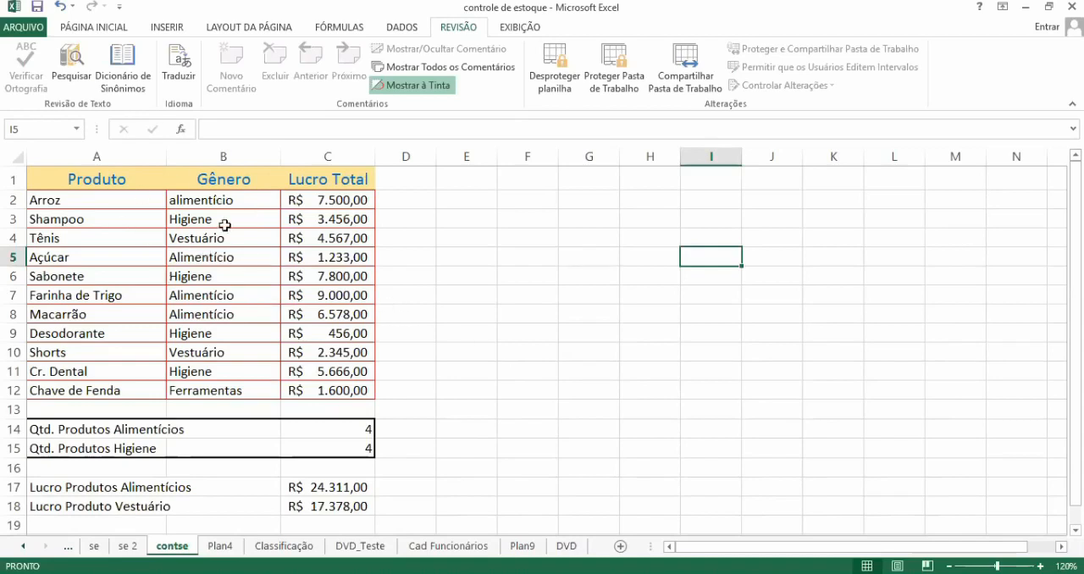
Step: Check cell selection on the protected sheet by moving from A2 through the table to C10
left_click(141, 199)
key("Down")
key("Down")
key("Down")
key("Down")
key("Down")
key("Down")
key("Down")
key("Down")
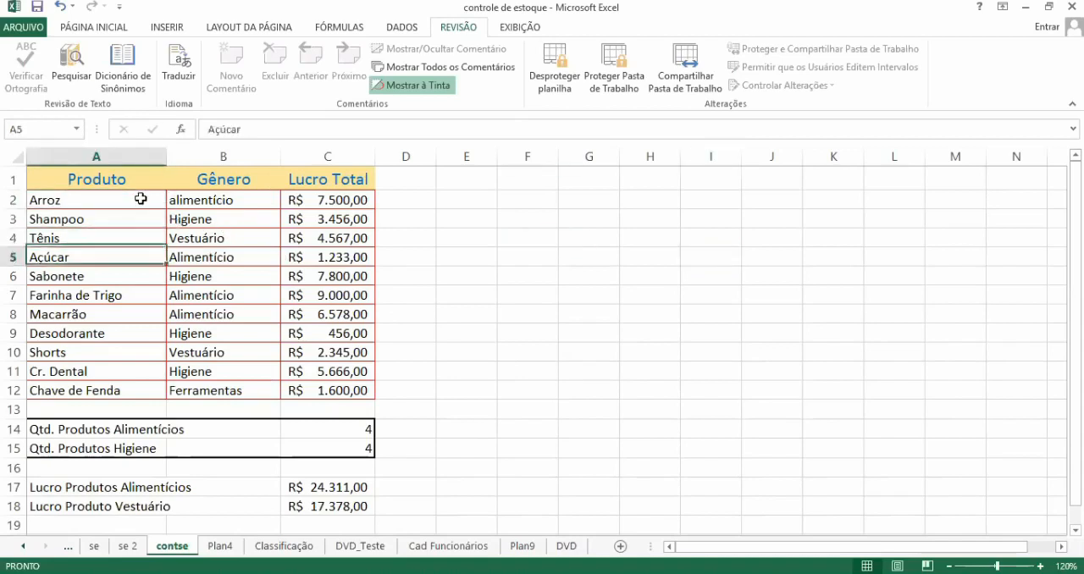
key("Right")
Step: Check that locked and unlocked cells can be selected on the protected sheet by moving through the table and down to row 14
key("Right")
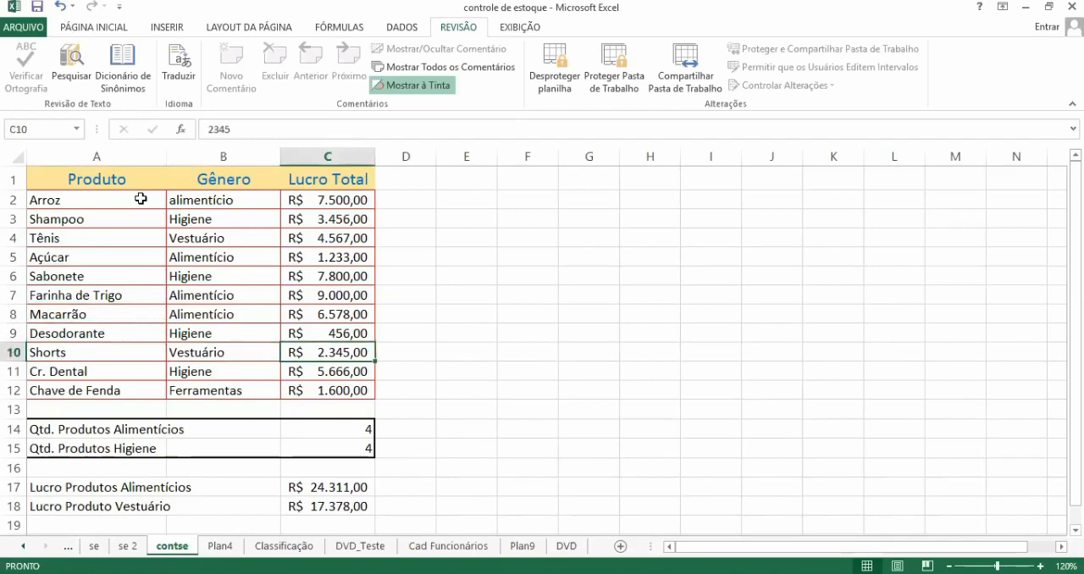
key("Up")
key("Up")
key("Left")
key("Left")
key("Up")
key("Up")
key("Up")
key("Up")
key("Right")
key("Up")
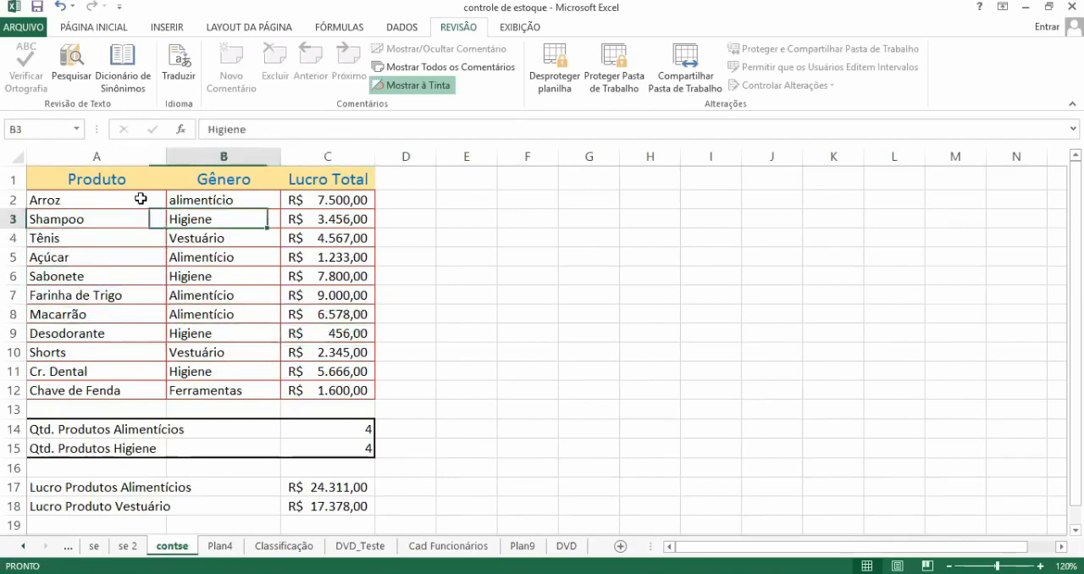
key("Up")
key("Up")
key("Down")
key("Down")
key("Down")
key("Down")
key("Down")
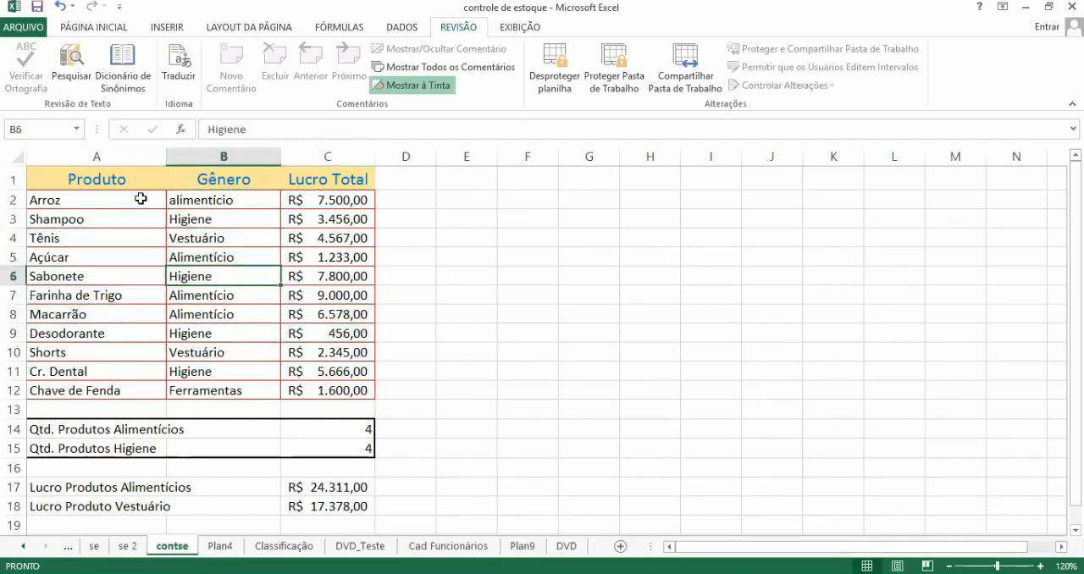
key("Right")
key("Right")
key("Up")
key("Up")
key("Up")
key("Left")
key("Left")
key("Down")
key("Down")
key("Down")
key("Down")
key("Down")
key("Down")
key("Down")
key("Down")
key("Down")
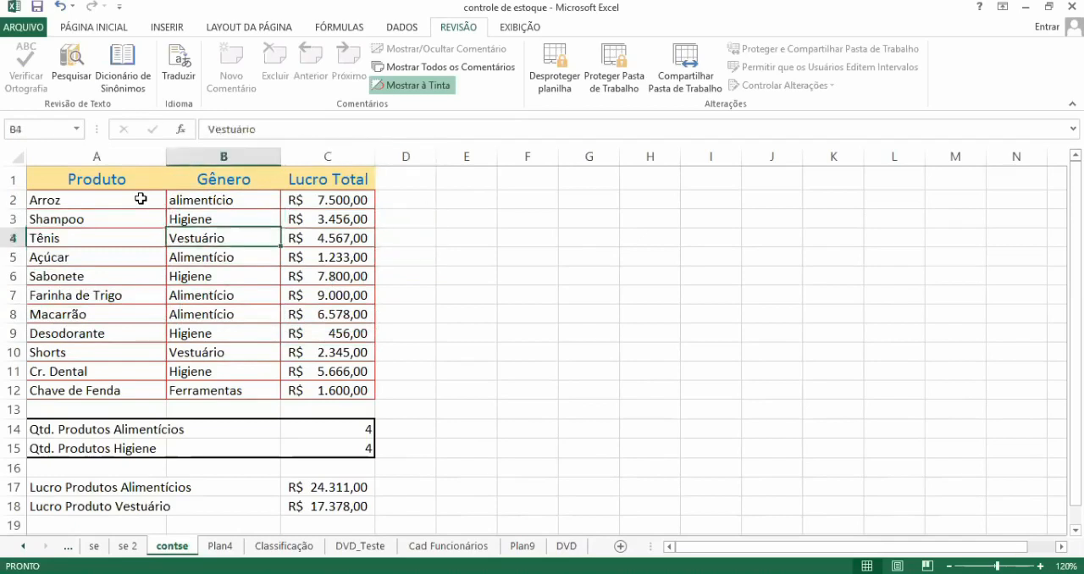
key("Down")
key("Down")
key("Right")
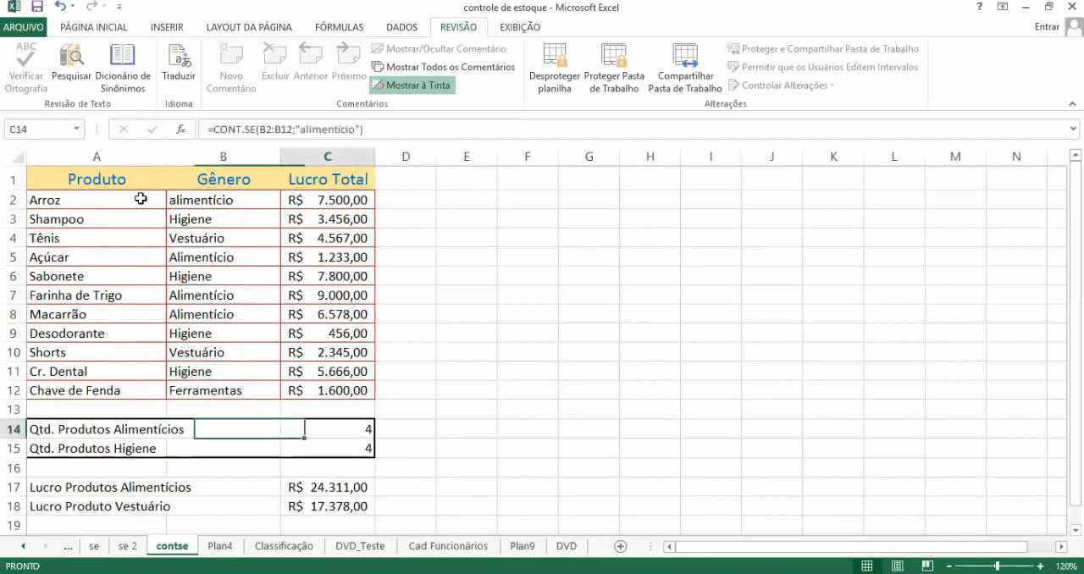
Step: Test the protection by trying to clear the Lucro Total value in C10
key("Right")
key("Up")
key("Up")
key("Up")
key("Up")
key("Left")
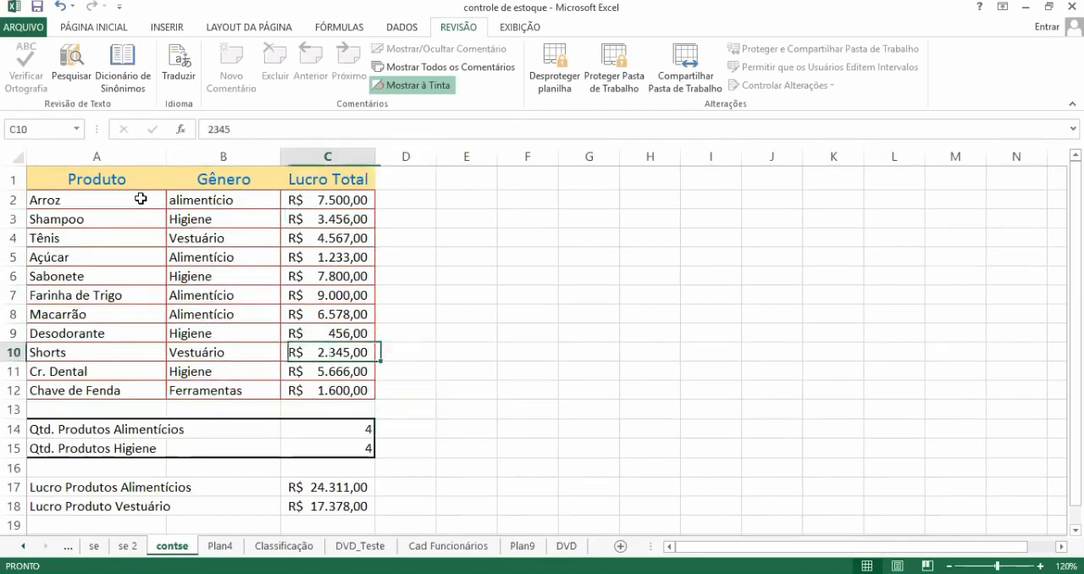
key("Delete")
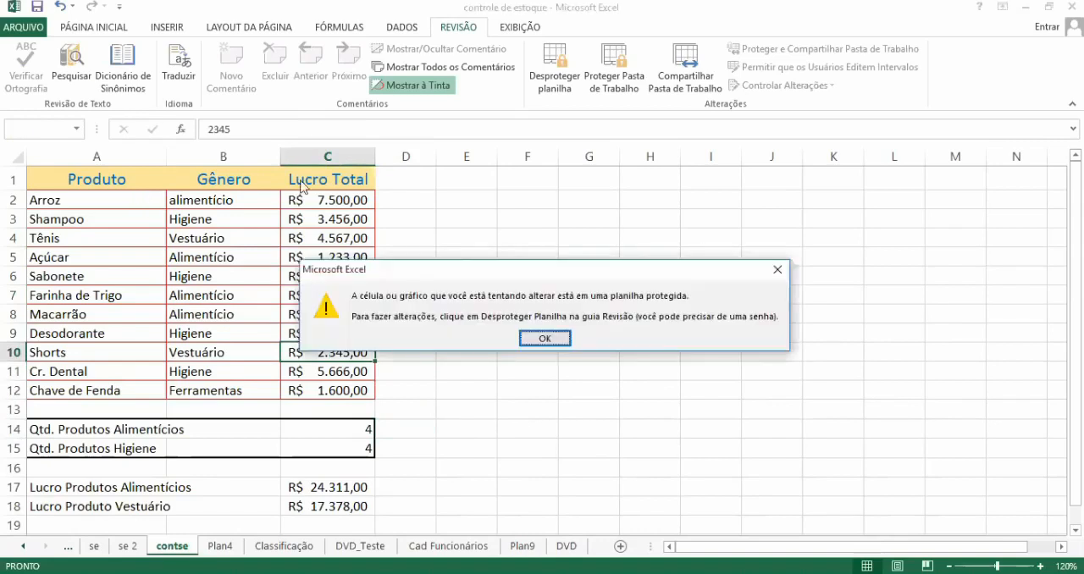
left_click(547, 339)
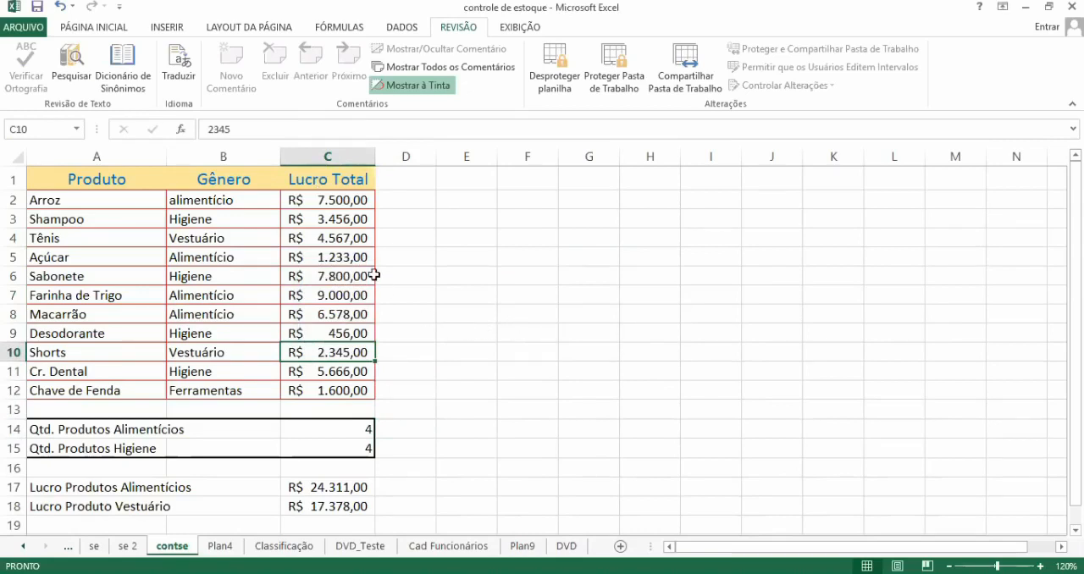
Step: Check cell selection within the Gênero column by moving up and down between its header and the lower rows
left_click(250, 212)
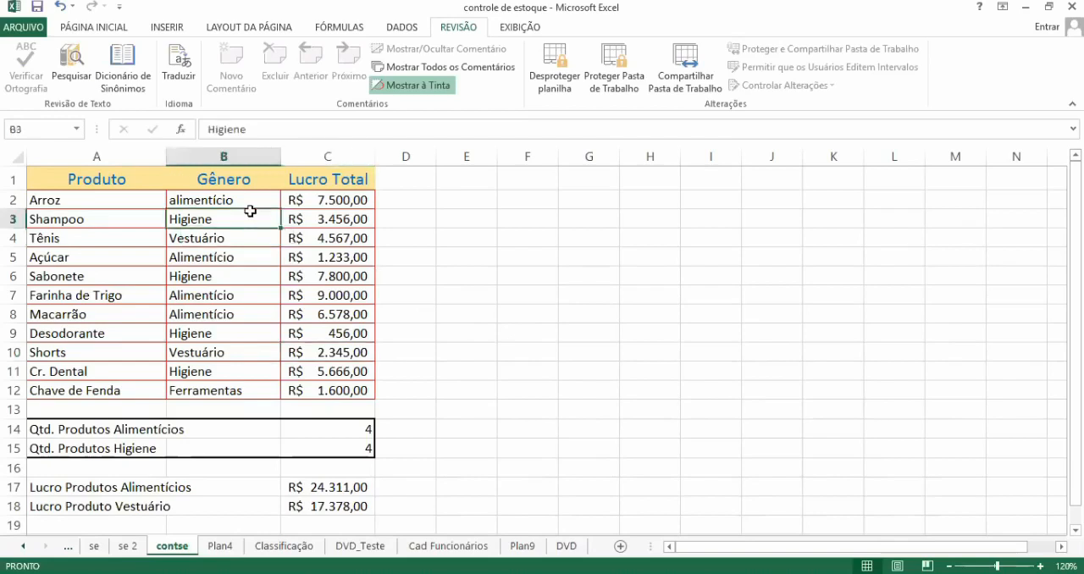
key("Up")
key("Down")
key("Down")
key("Up")
key("Up")
key("Up")
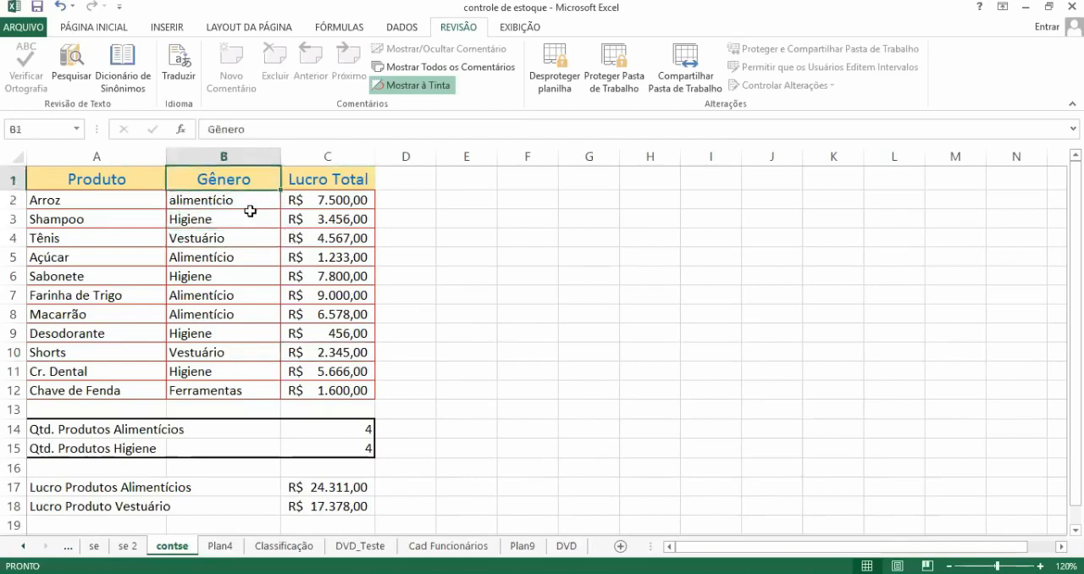
key("Down")
key("Down")
key("Down")
key("Down")
key("Down")
key("Up")
key("Up")
key("Up")
key("Up")
key("Up")
key("Down")
key("Down")
key("Down")
key("Down")
key("Down")
key("Down")
key("Down")
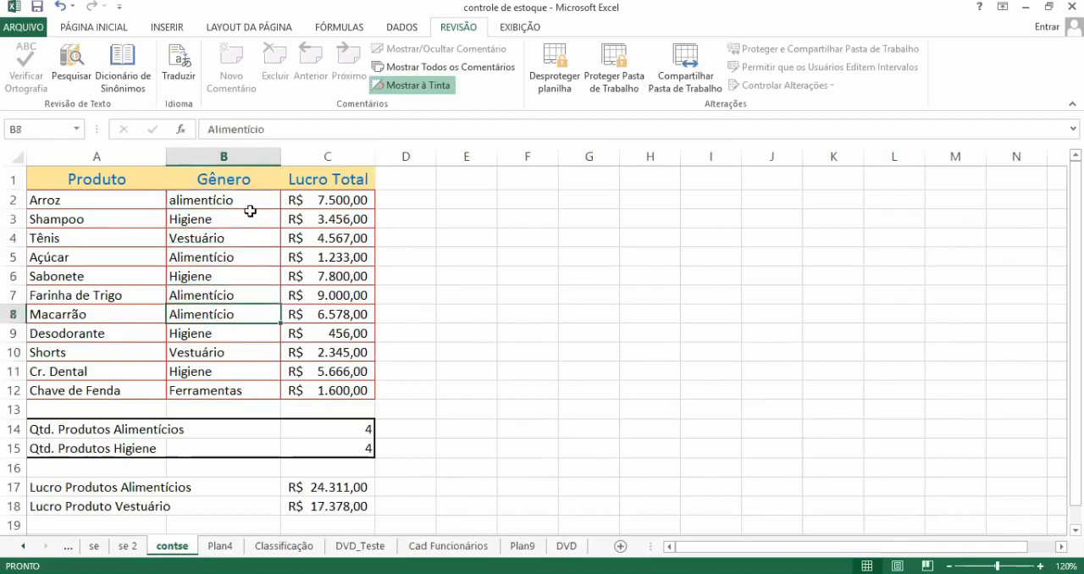
key("Down")
key("Up")
key("Up")
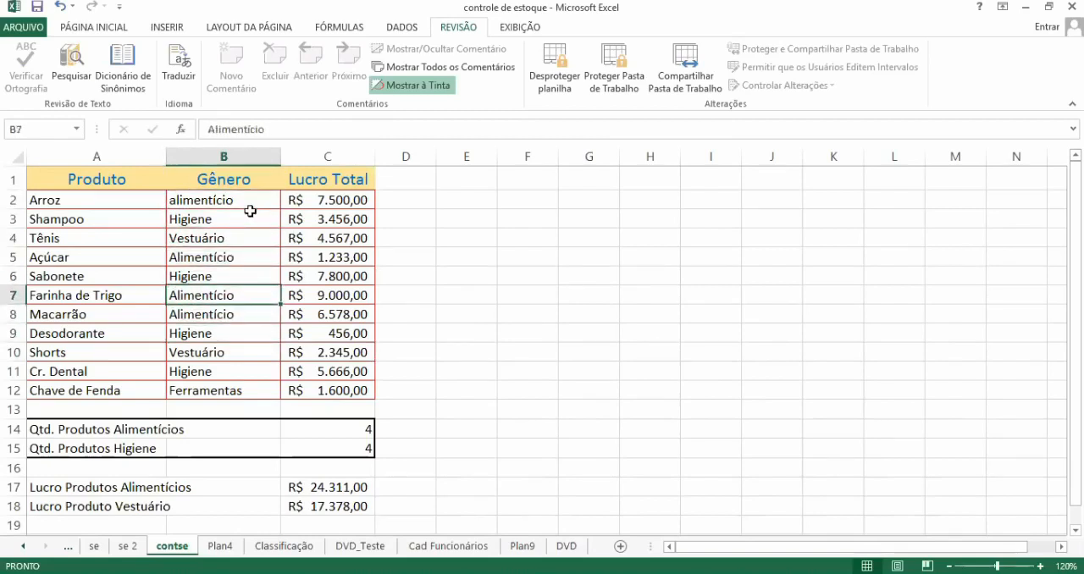
Step: Replace the genre in B12 with Roupas and clear the cell again
key("Down")
key("Down")
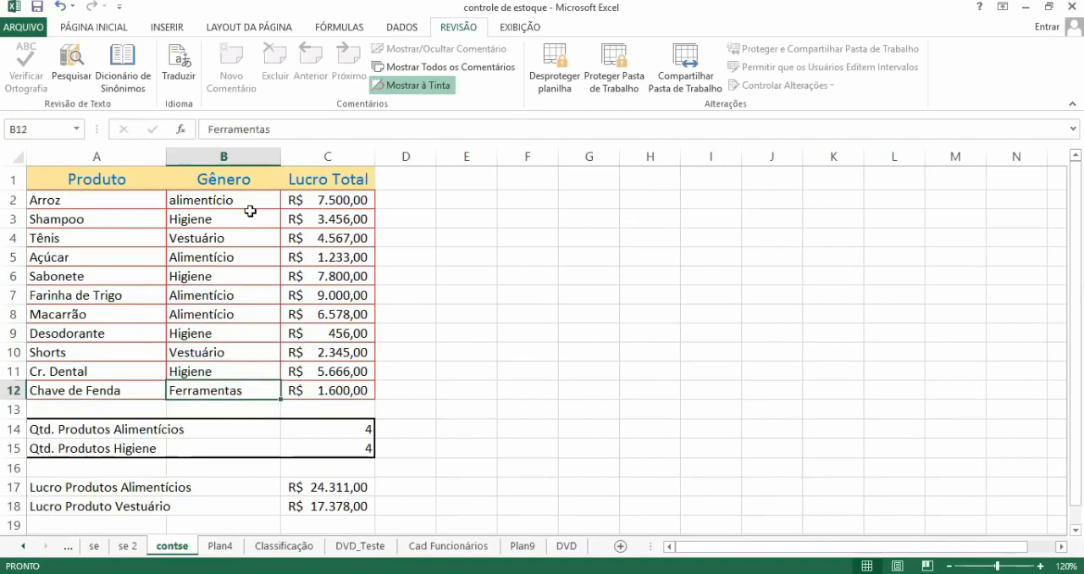
type("R")
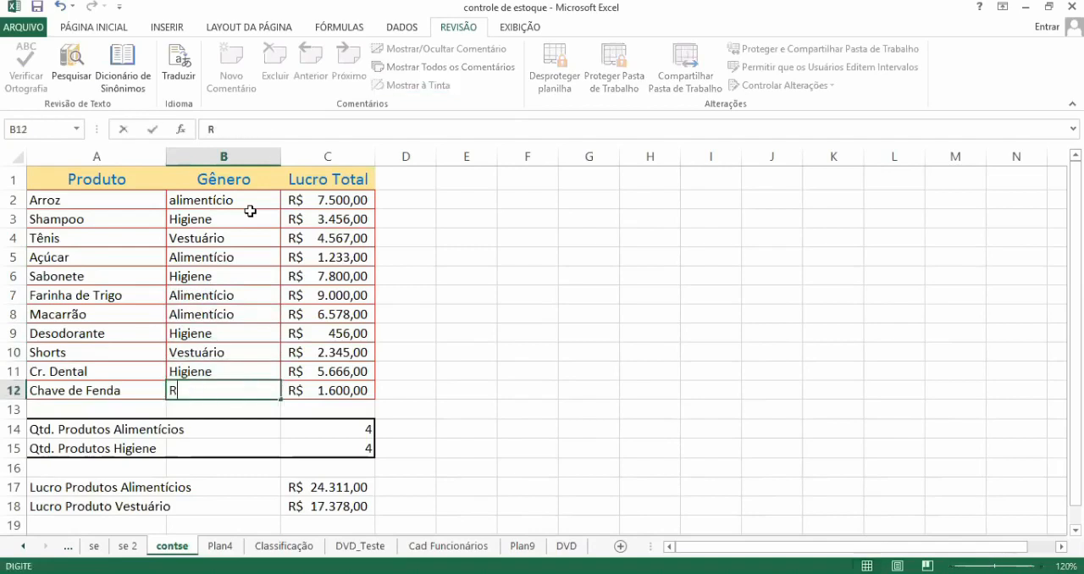
type("opip")
key("BackSpace")
key("BackSpace")
type("Roupas")
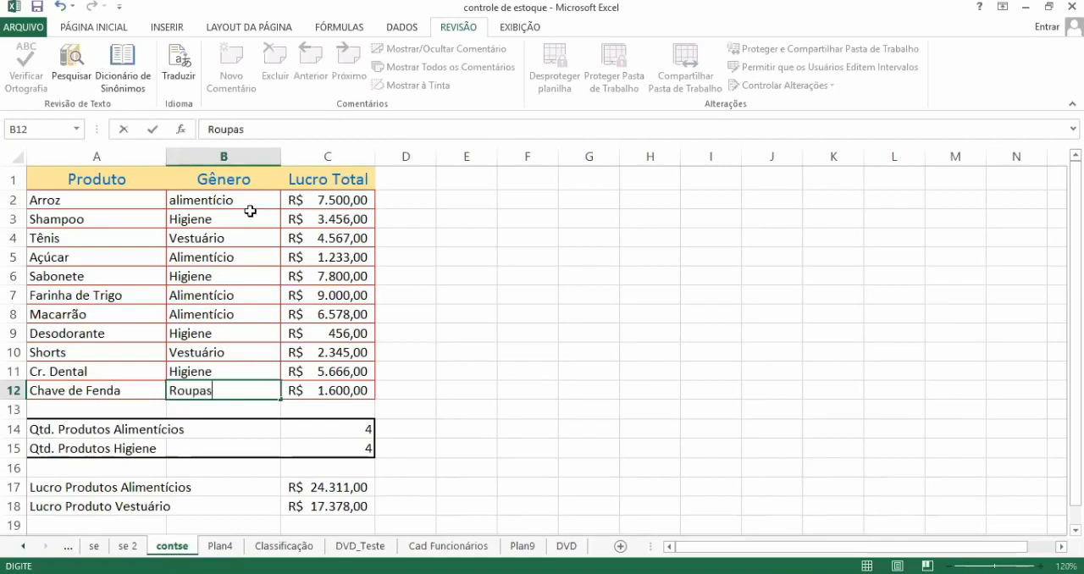
key("Return")
key("Up")
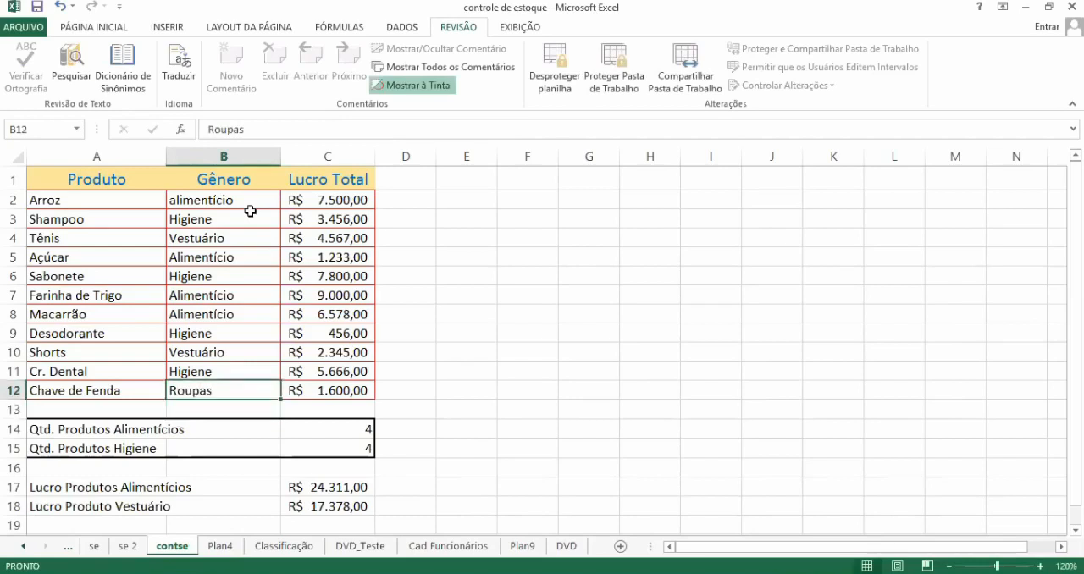
key("Delete")
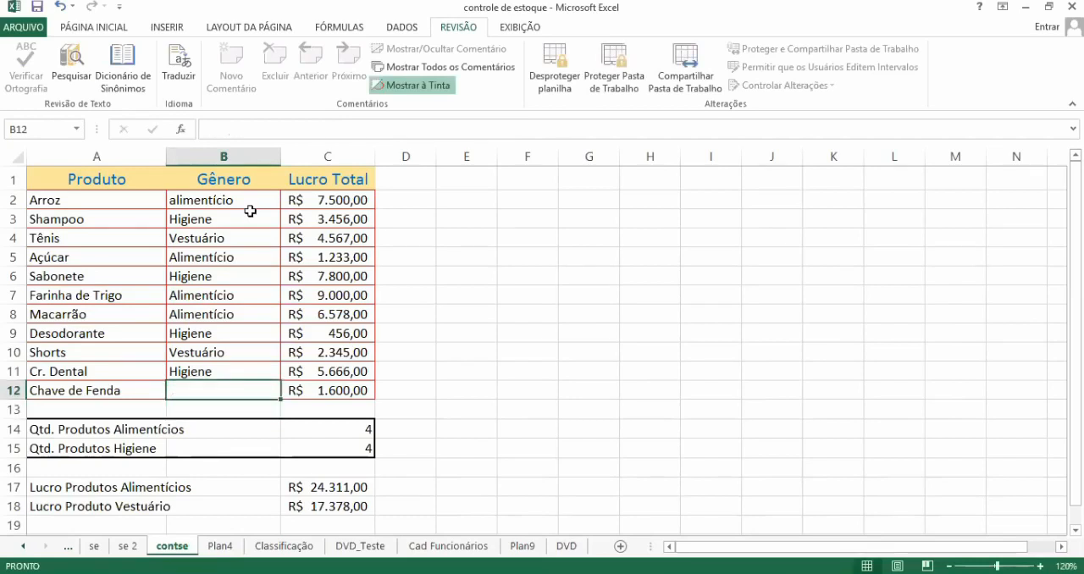
type("Ut")
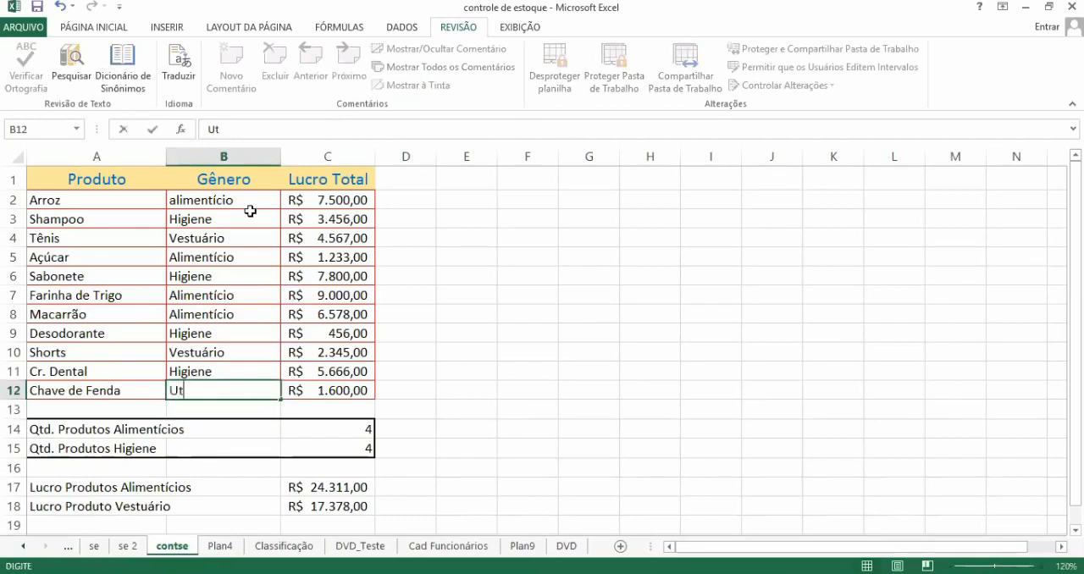
type("s")
key("BackSpace")
key("BackSpace")
key("Escape")
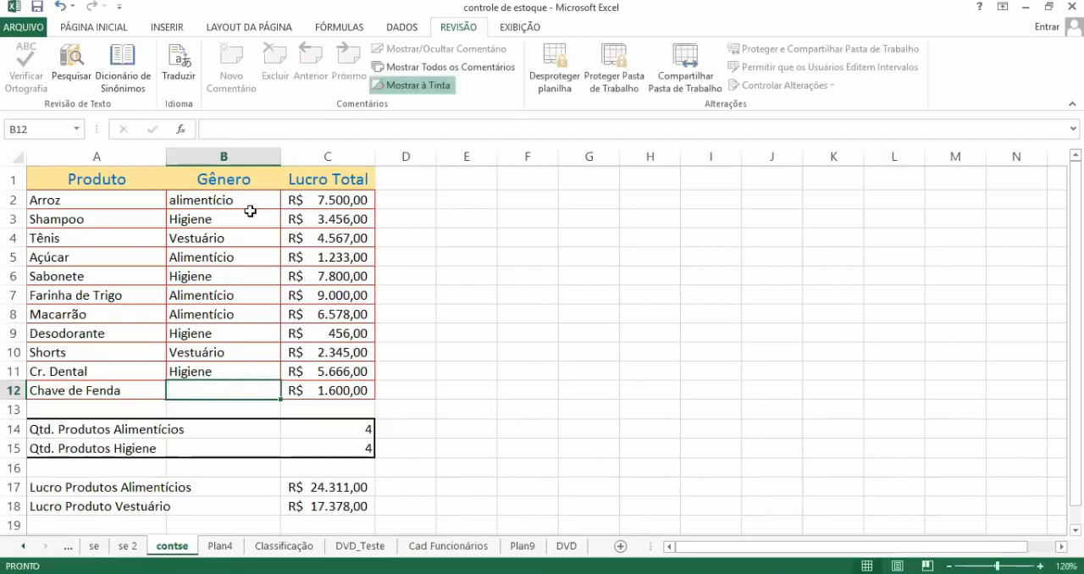
Step: Enter Ferrantas as the genre of Chave de Fenda in B12
type("Fer")
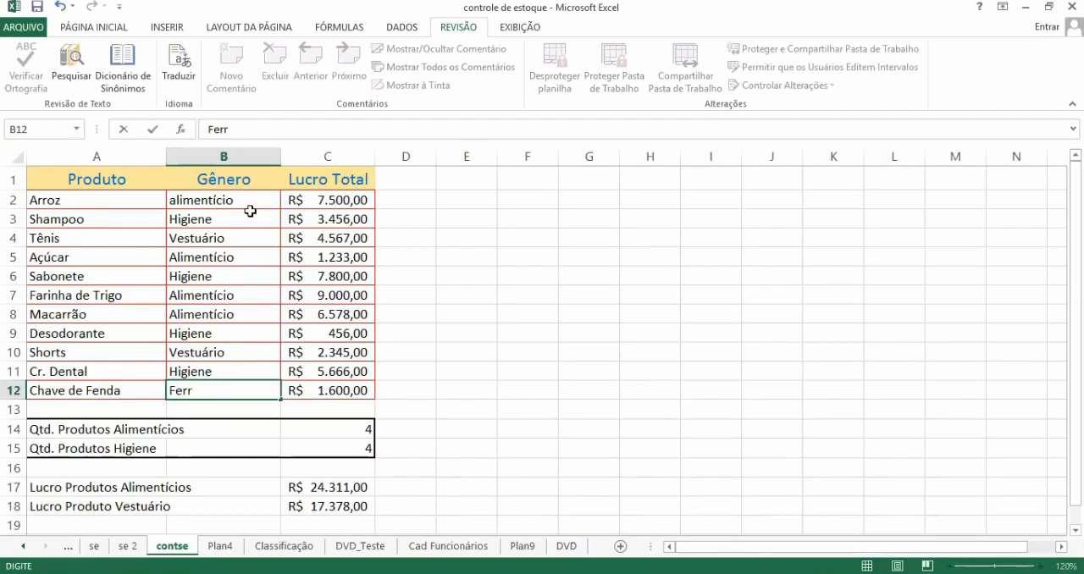
type("ra")
type("nts")
key("BackSpace")
type("as")
key("Return")
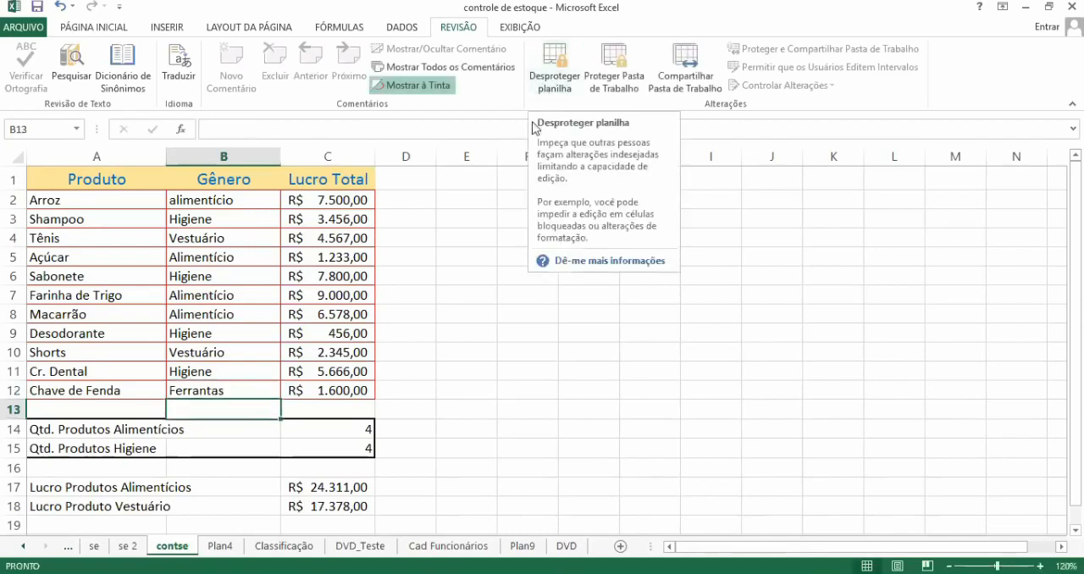
Step: Switch to the Cad Funcionários sheet and test whether the empty cell E12 accepts typing
left_click(476, 240)
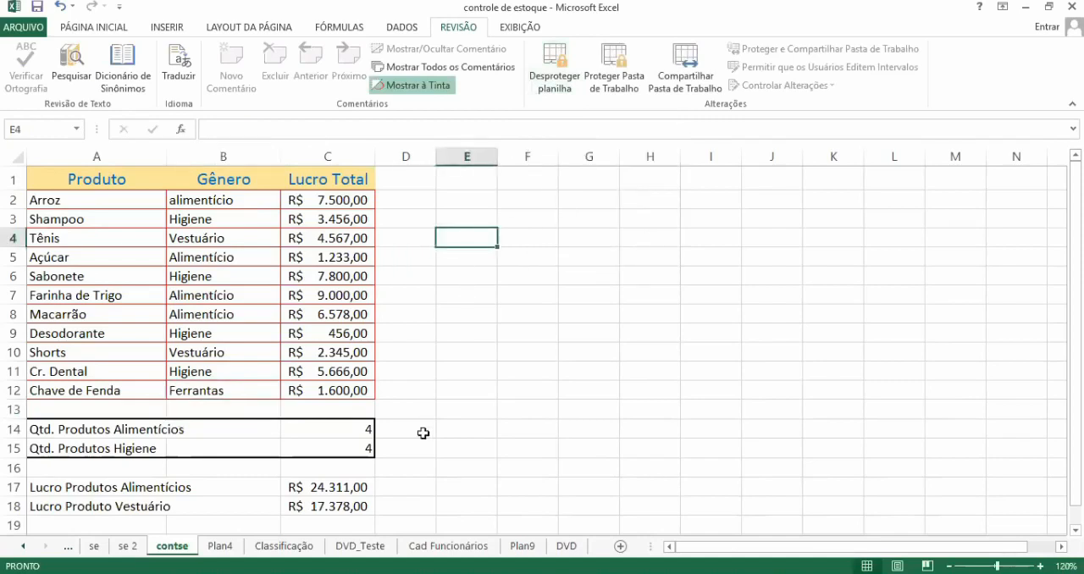
left_click(431, 547)
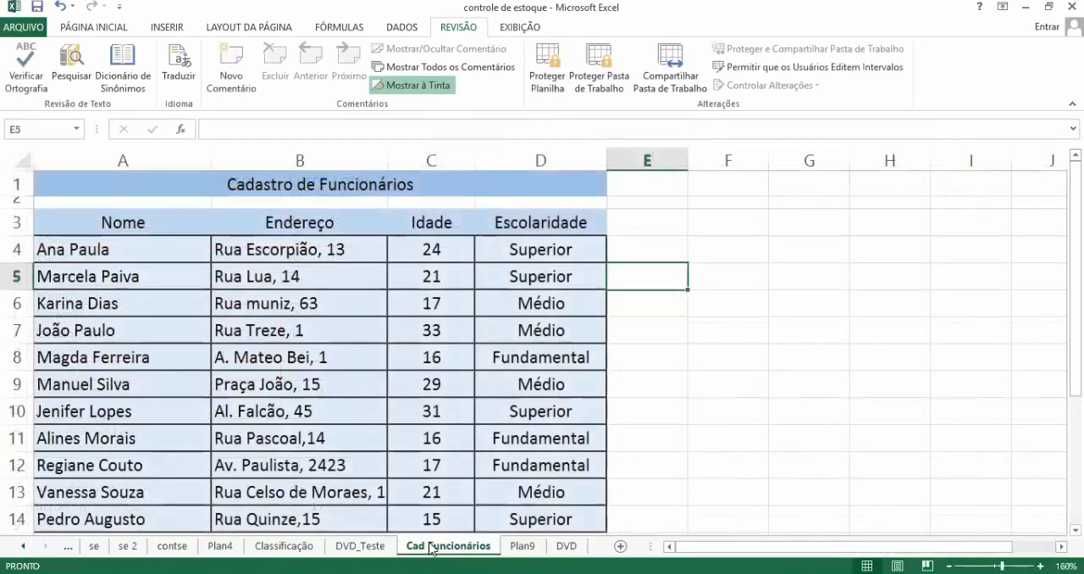
left_click(394, 417)
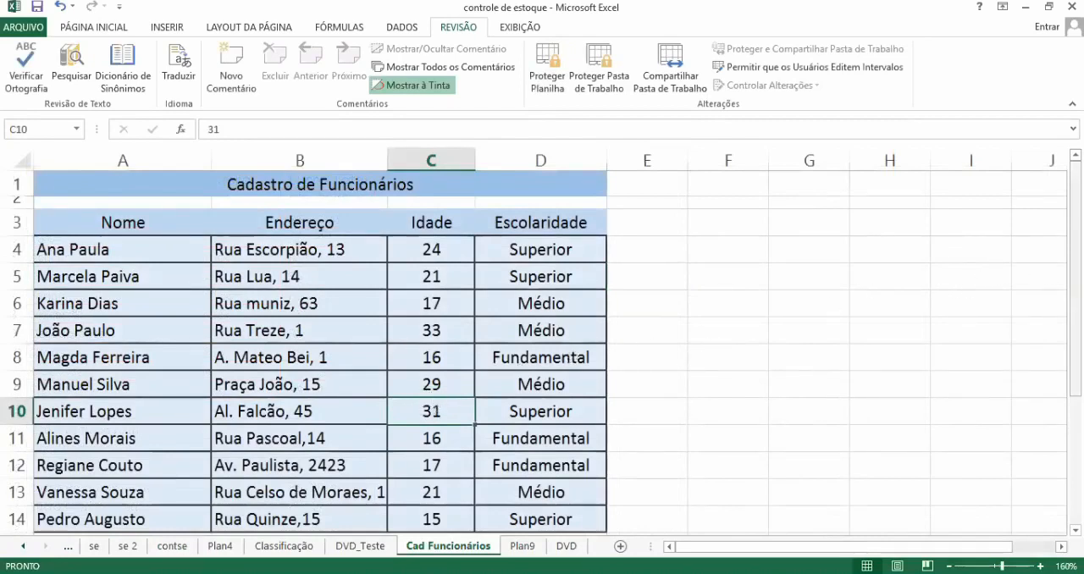
scroll(1075, 280, "down", 1)
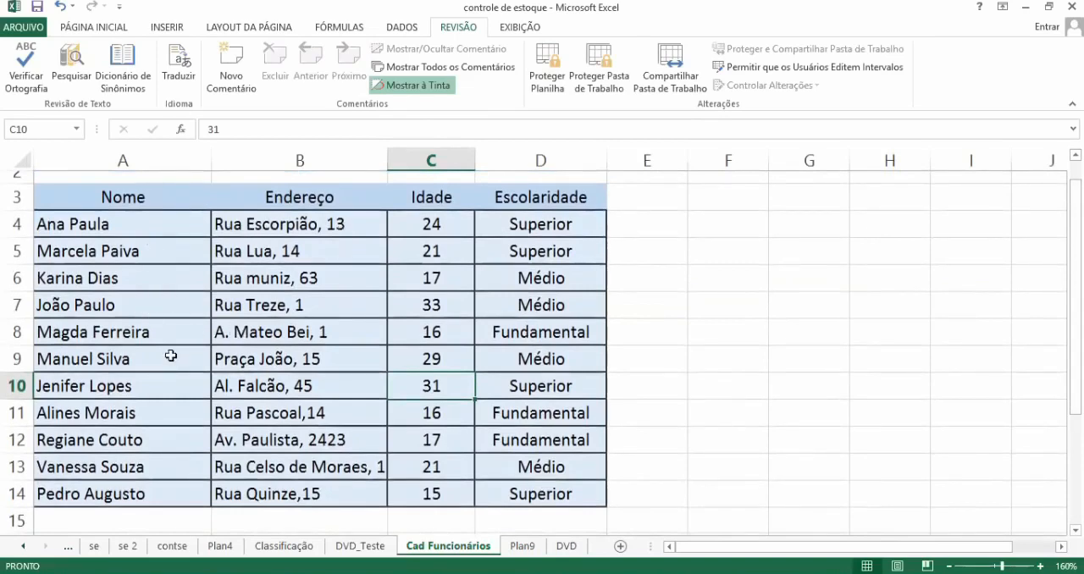
left_click(682, 441)
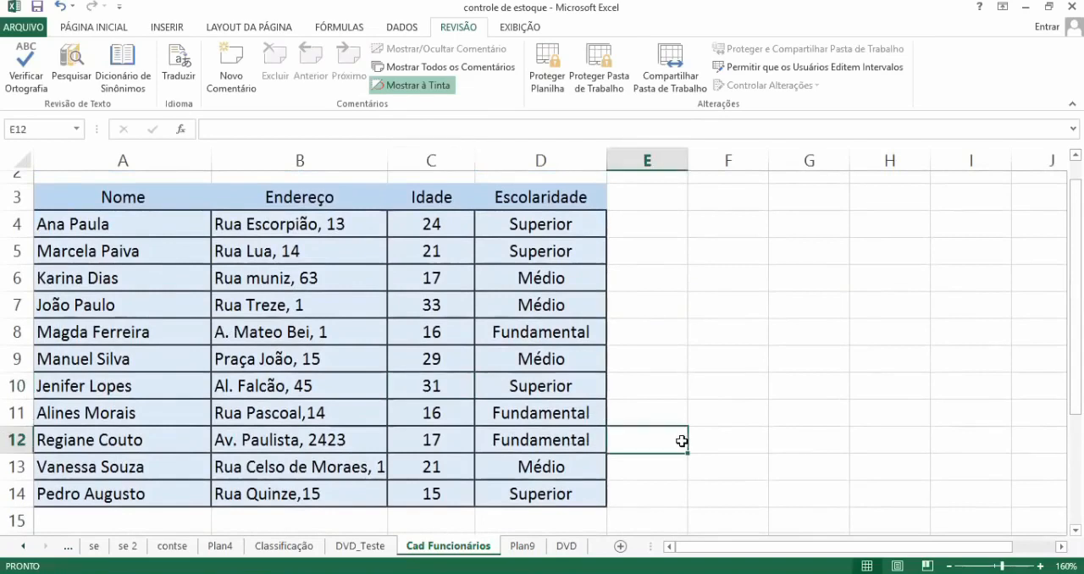
type("I")
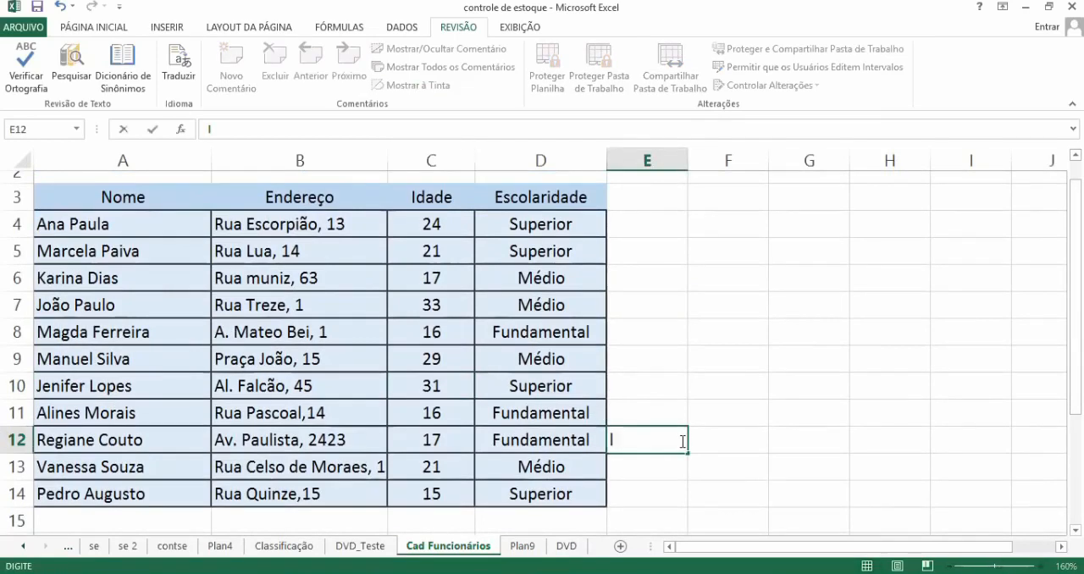
key("Escape")
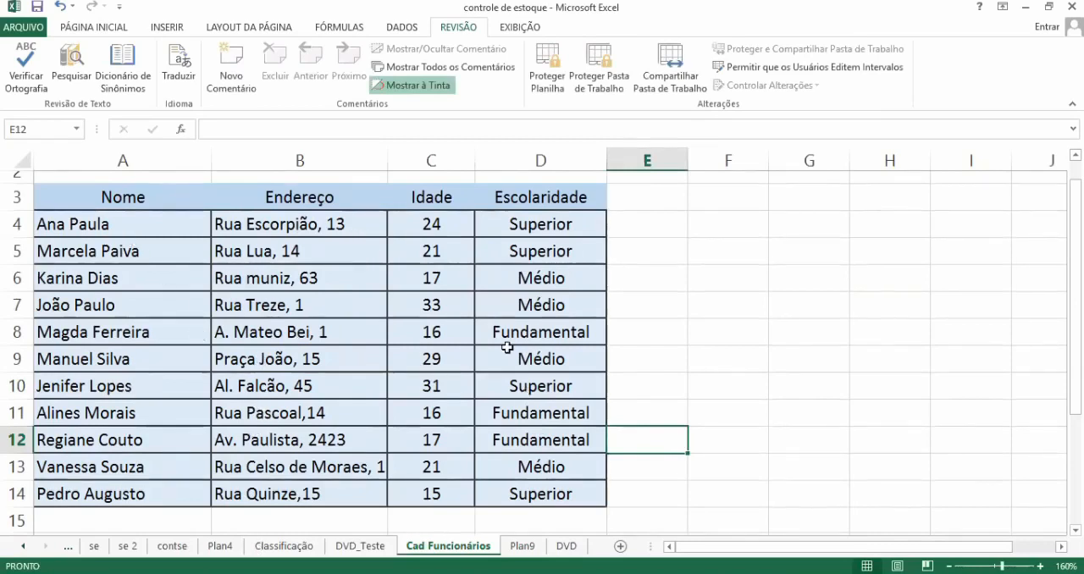
key("Up")
key("Up")
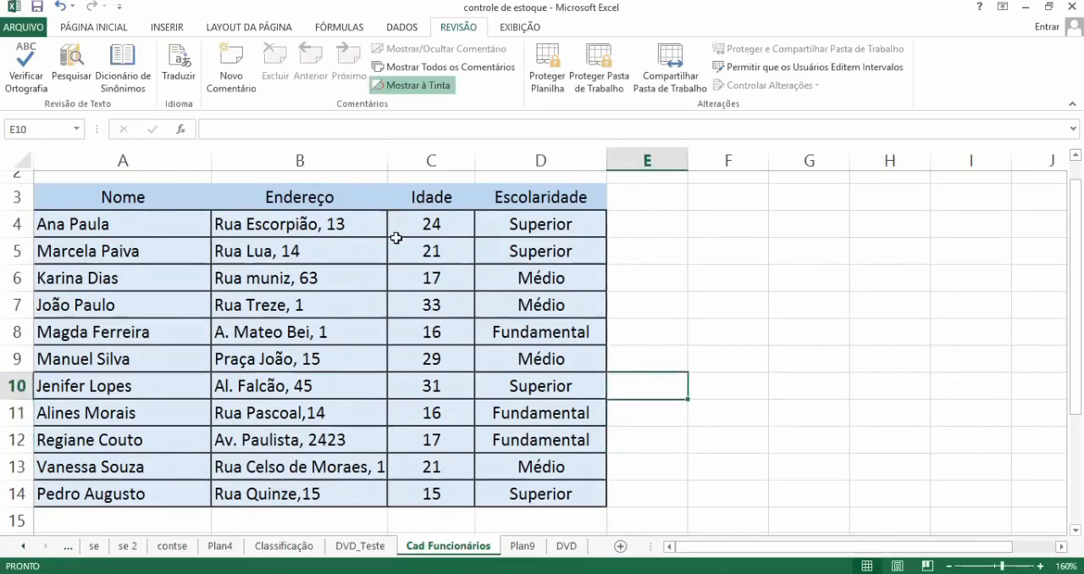
Step: Test whether the empty cells below the Endereço column accept typing, leaving them blank
left_click(344, 240)
key("Down")
key("Down")
key("Down")
key("Down")
key("Down")
key("Down")
key("Down")
key("Down")
key("Down")
key("Down")
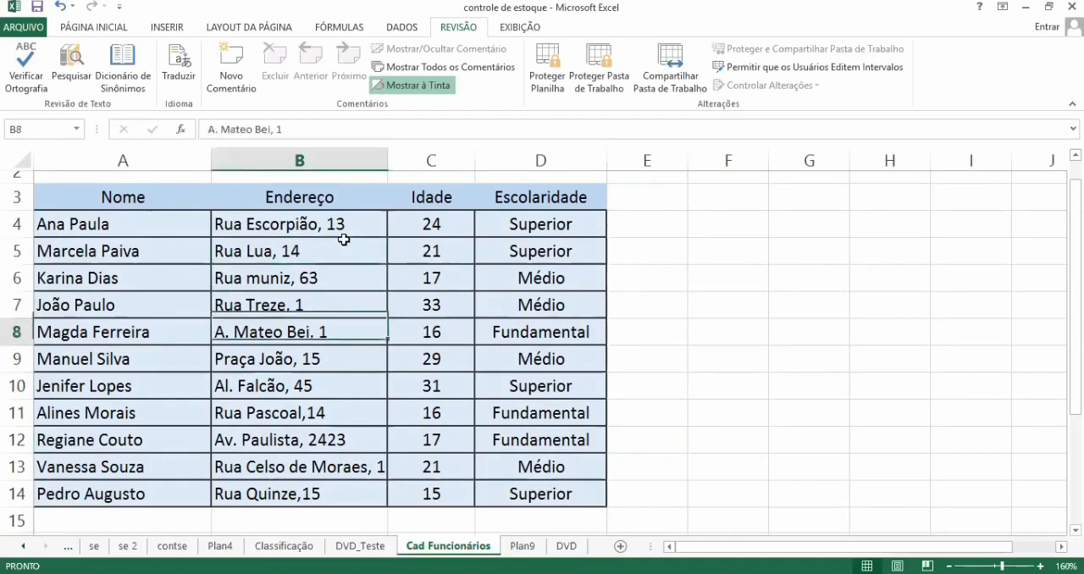
key("Down")
key("Down")
key("Down")
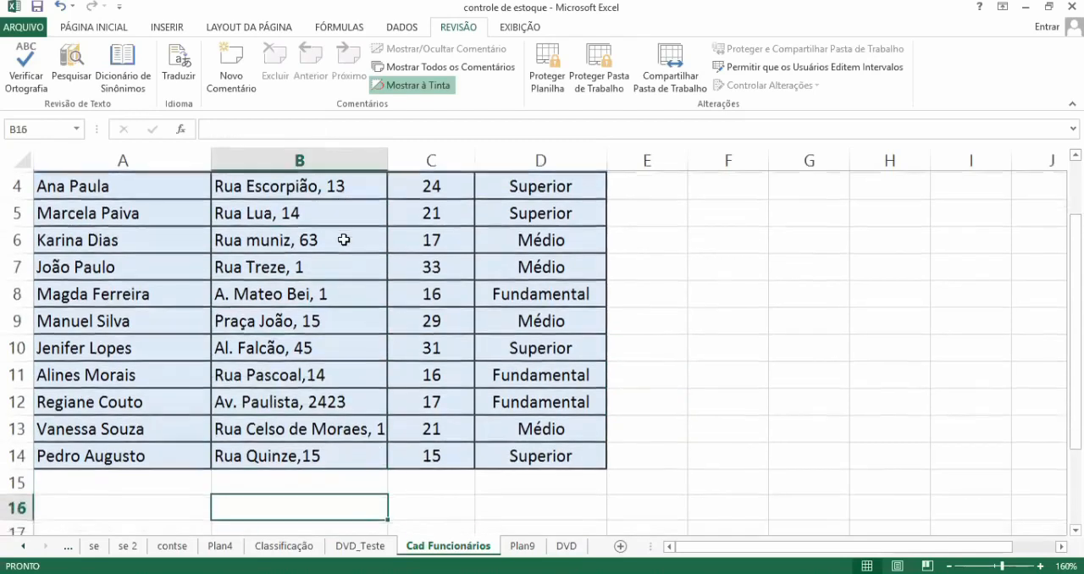
type("s")
key("Escape")
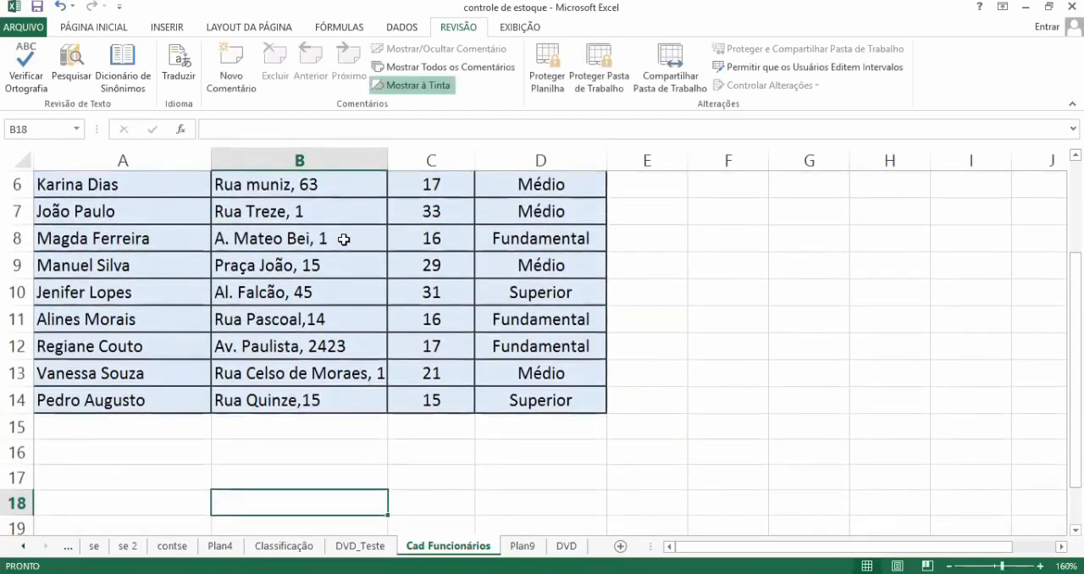
Step: Try clearing the first employee's age in C4 and entering 12, cancelling the entry and undoing the deletion
key("Up")
key("Up")
key("Up")
key("Up")
key("Up")
key("Right")
key("Up")
key("Up")
key("Up")
key("Up")
key("Up")
key("Up")
key("Up")
key("Up")
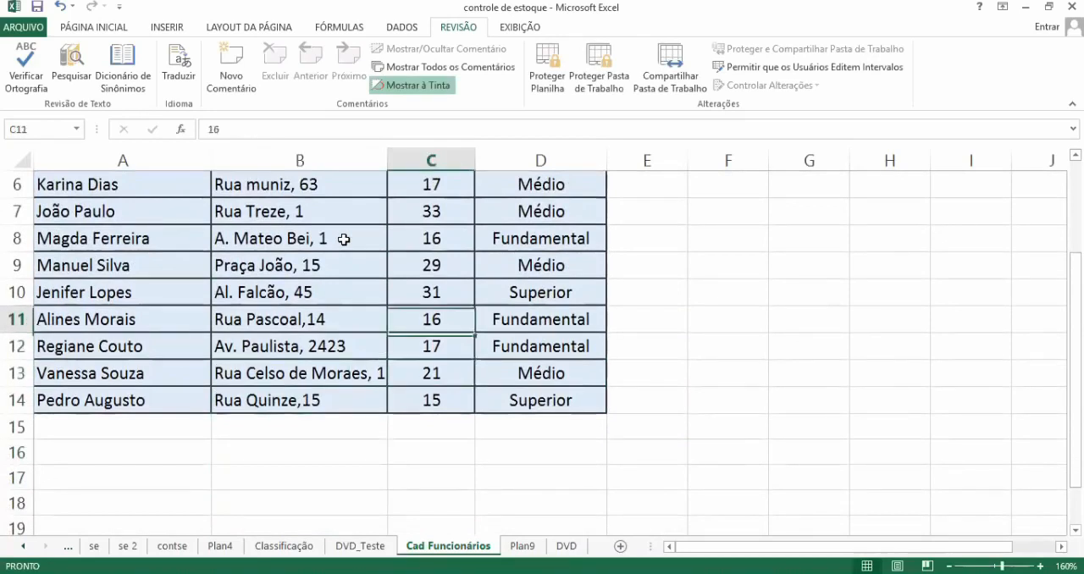
key("Up")
key("Up")
key("Up")
key("Up")
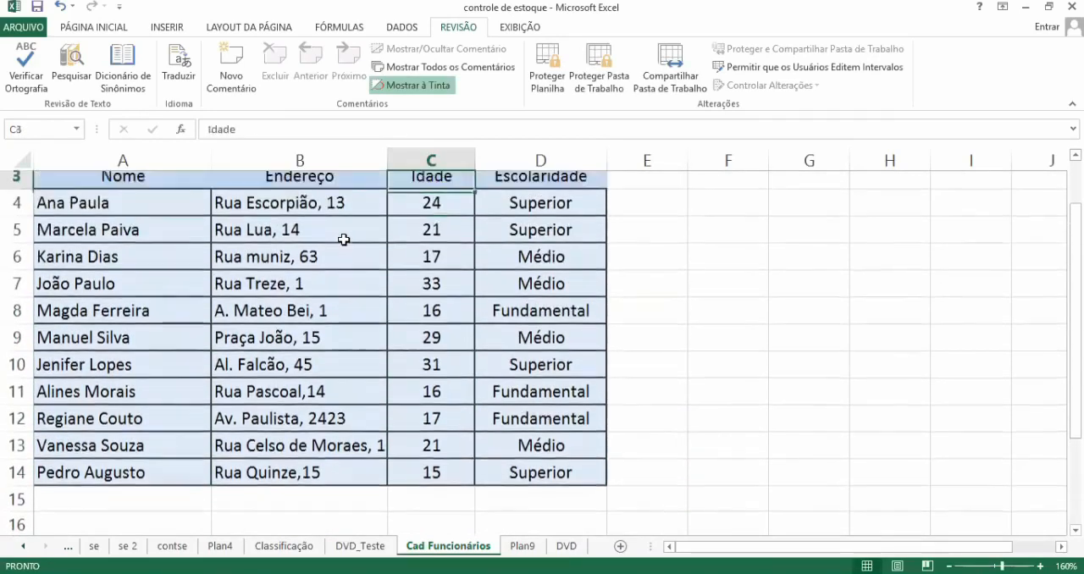
key("Down")
key("Down")
key("Down")
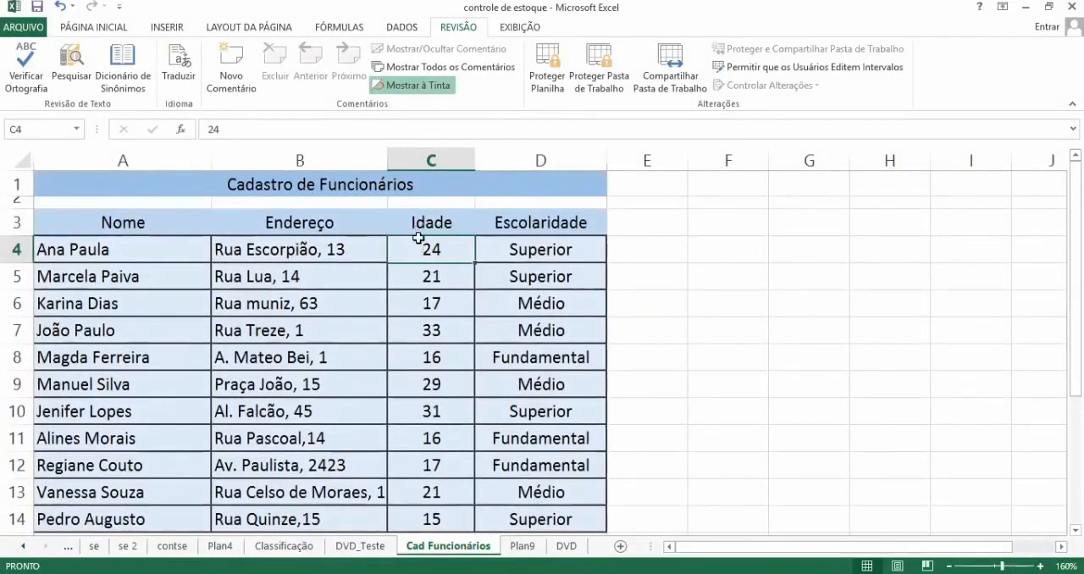
key("Delete")
type("12")
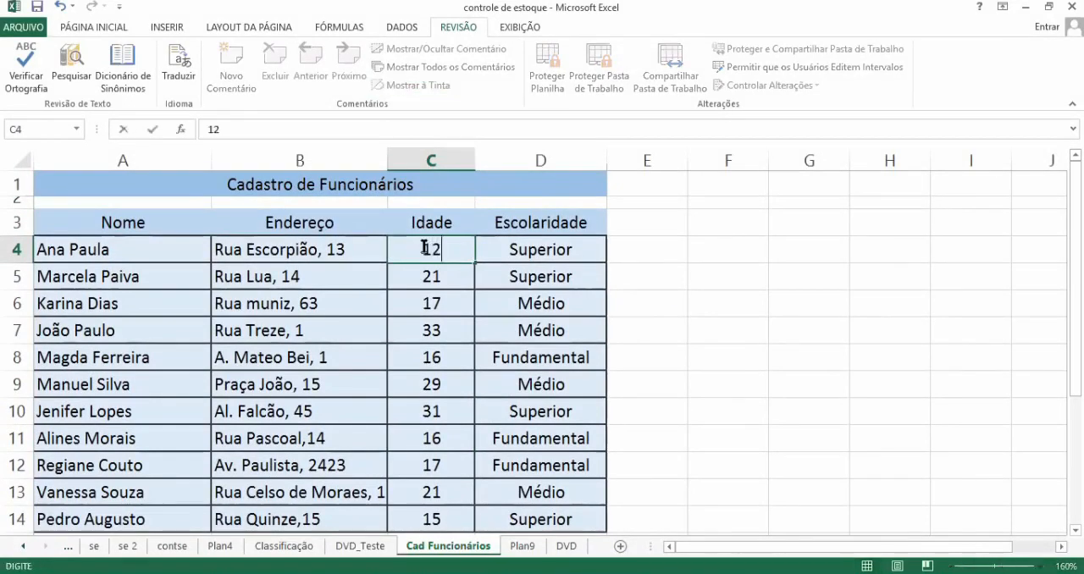
key("Escape")
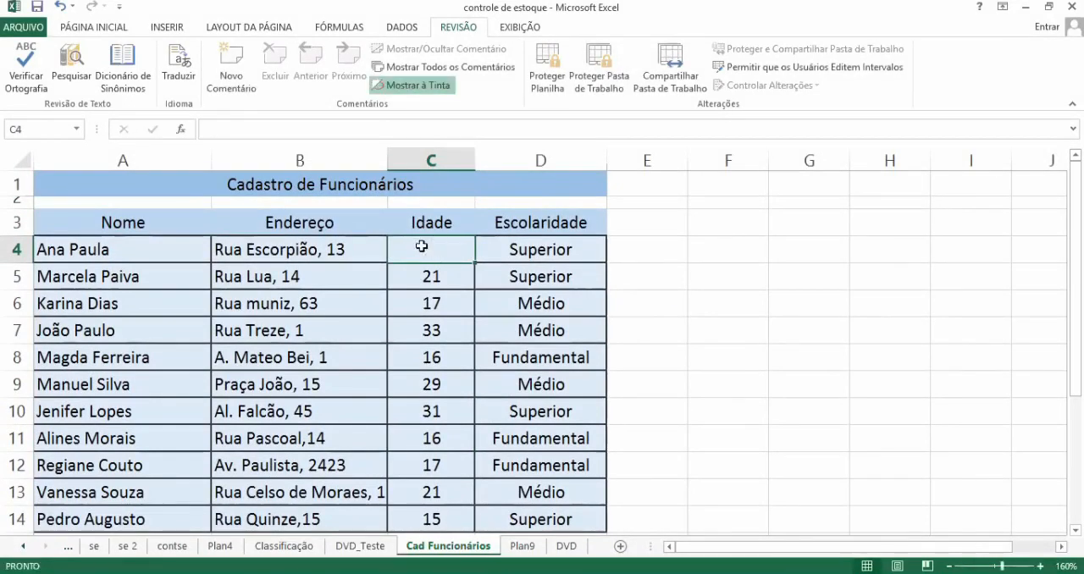
key("ctrl+z")
left_click(509, 270)
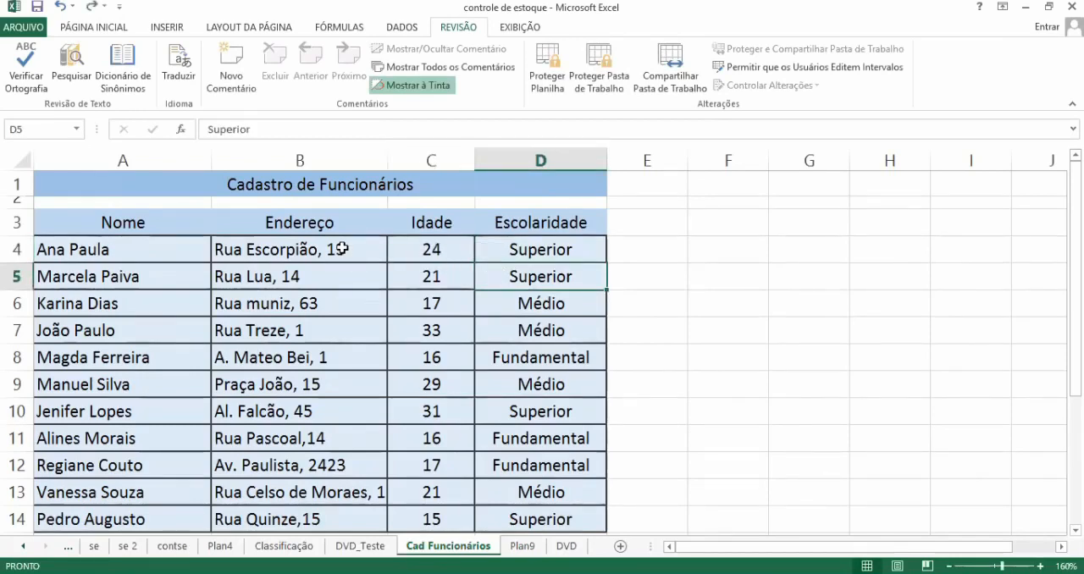
Step: Unlock the Endereço cells B4:B14 by turning off the Bloqueadas protection option in their cell format
left_click_drag(343, 248, 312, 372)
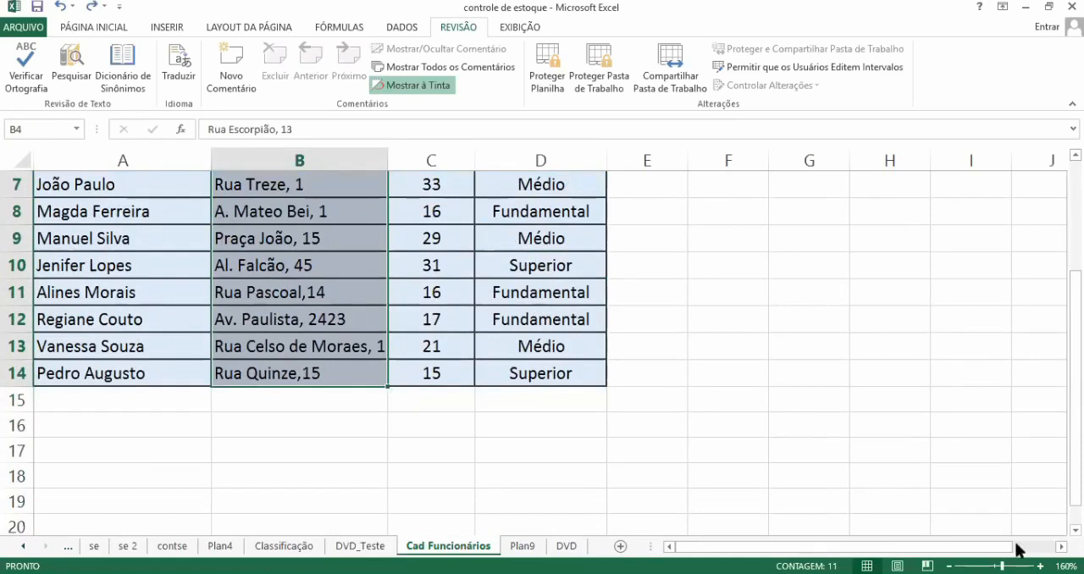
scroll(765, 205, "up", 2)
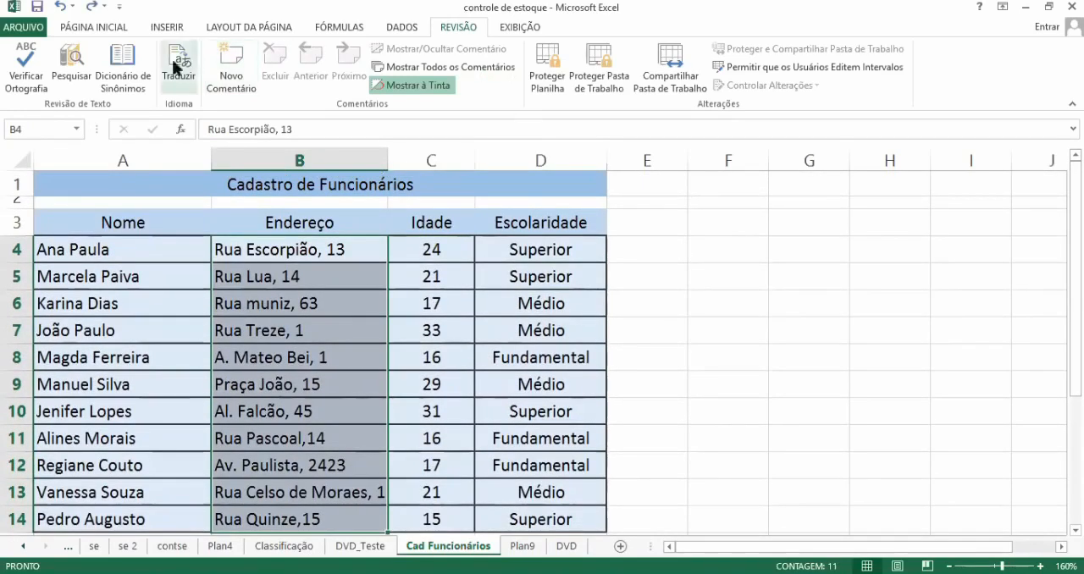
left_click(111, 30)
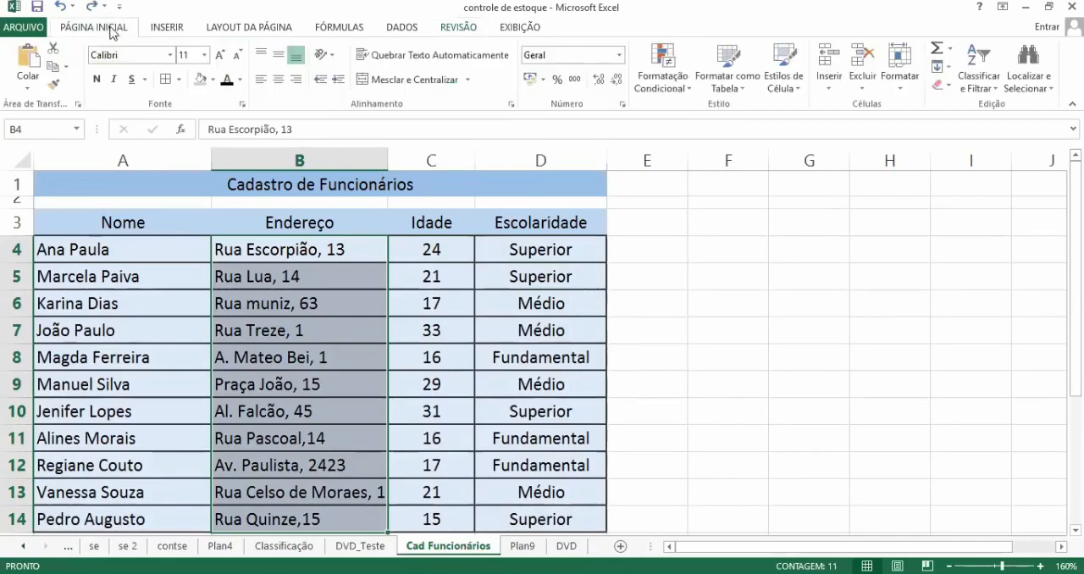
left_click(242, 104)
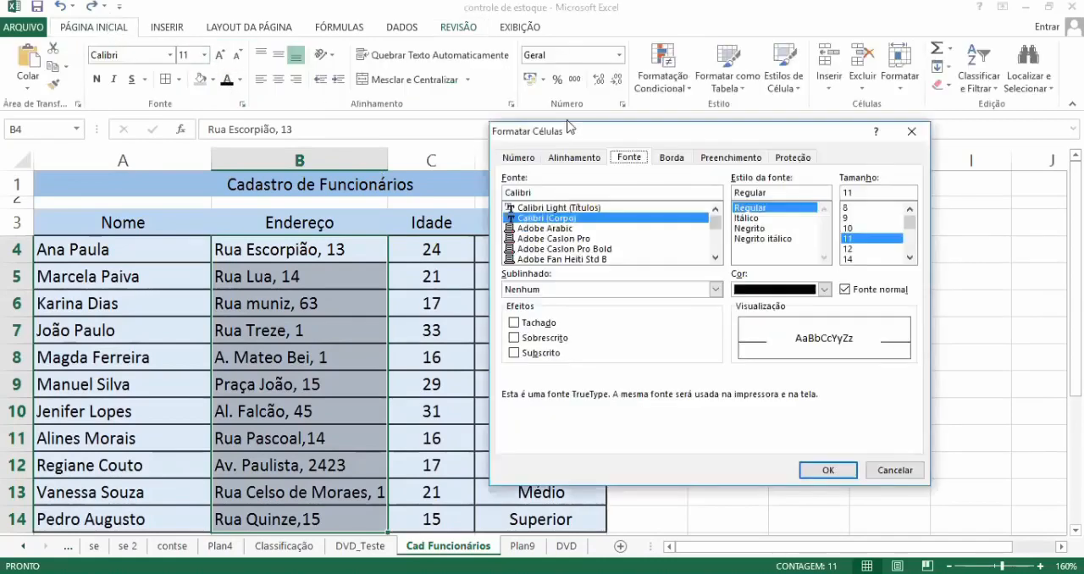
left_click(788, 158)
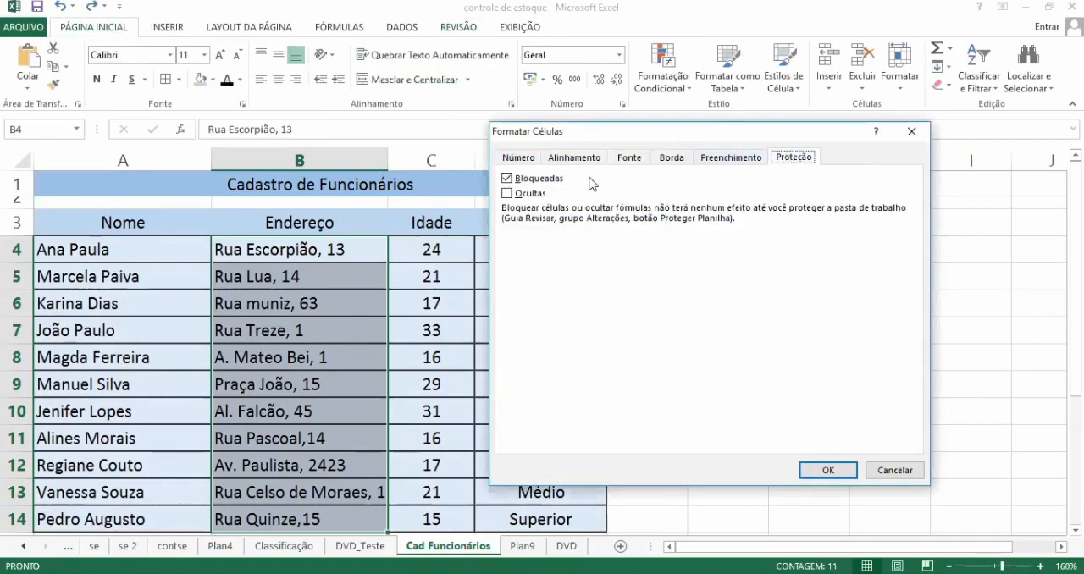
left_click(527, 183)
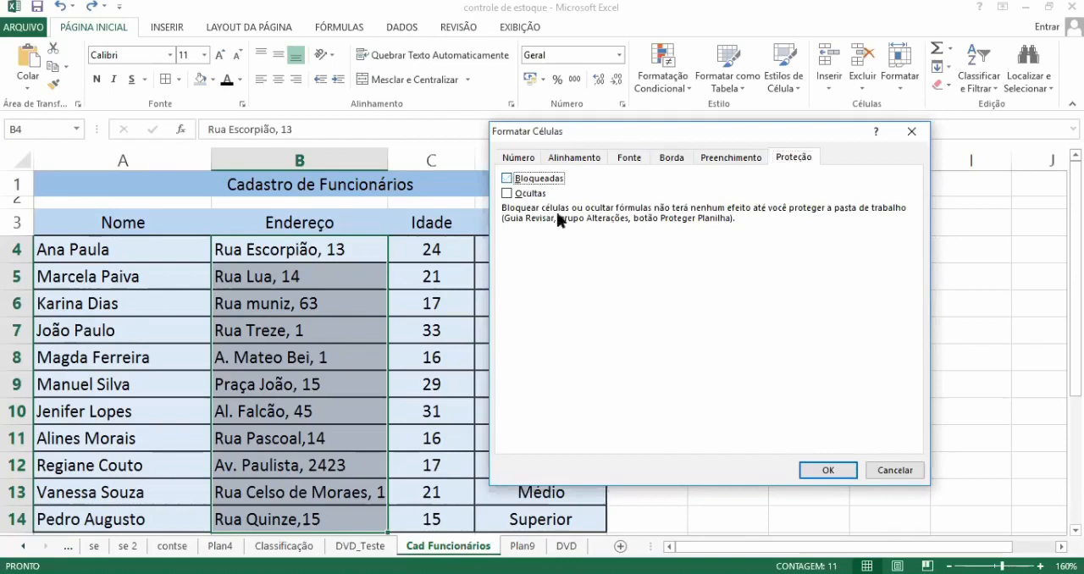
left_click(806, 473)
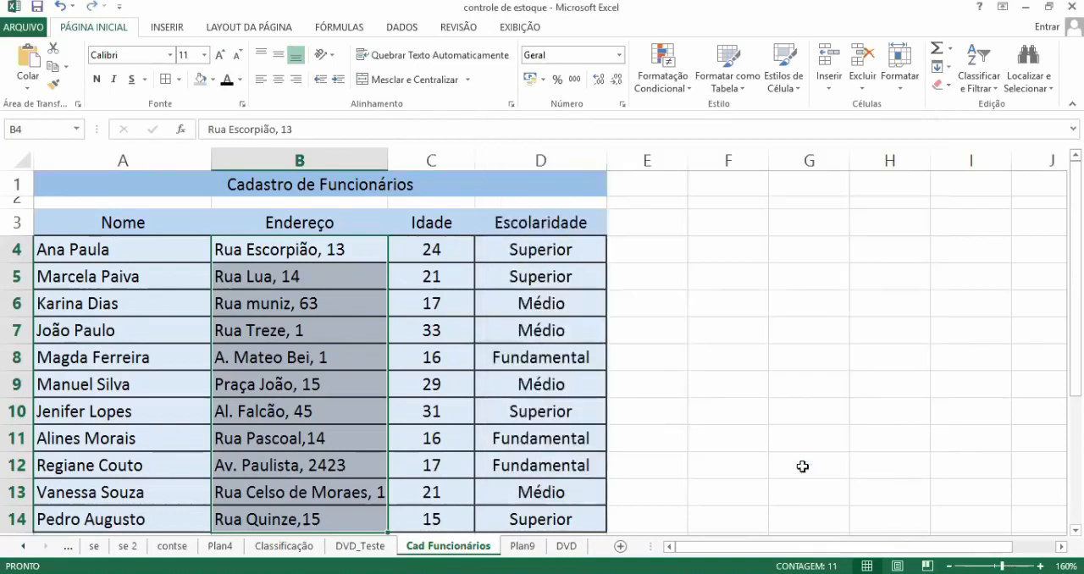
left_click(803, 467)
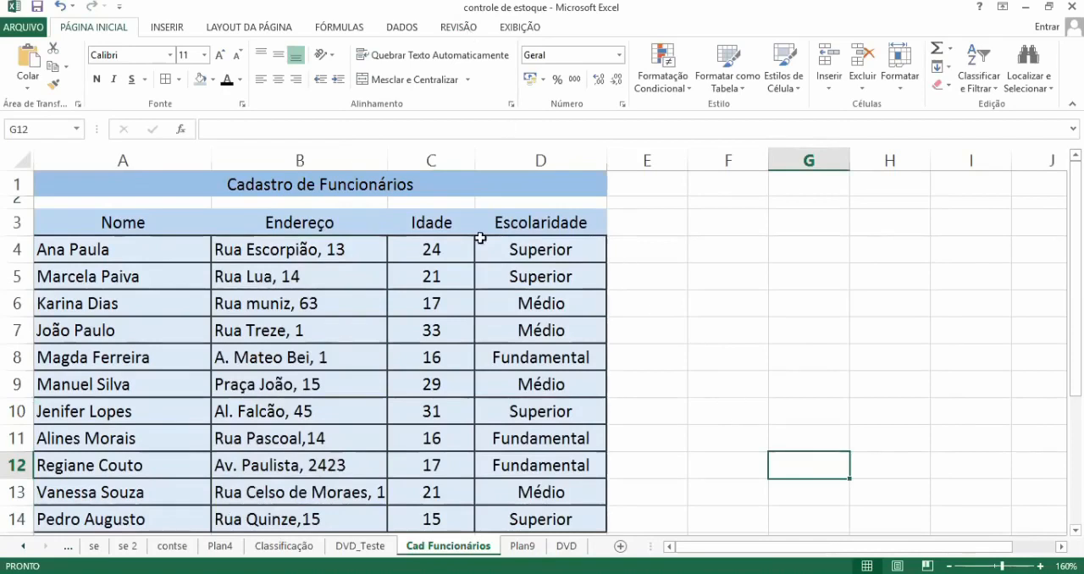
left_click(583, 224)
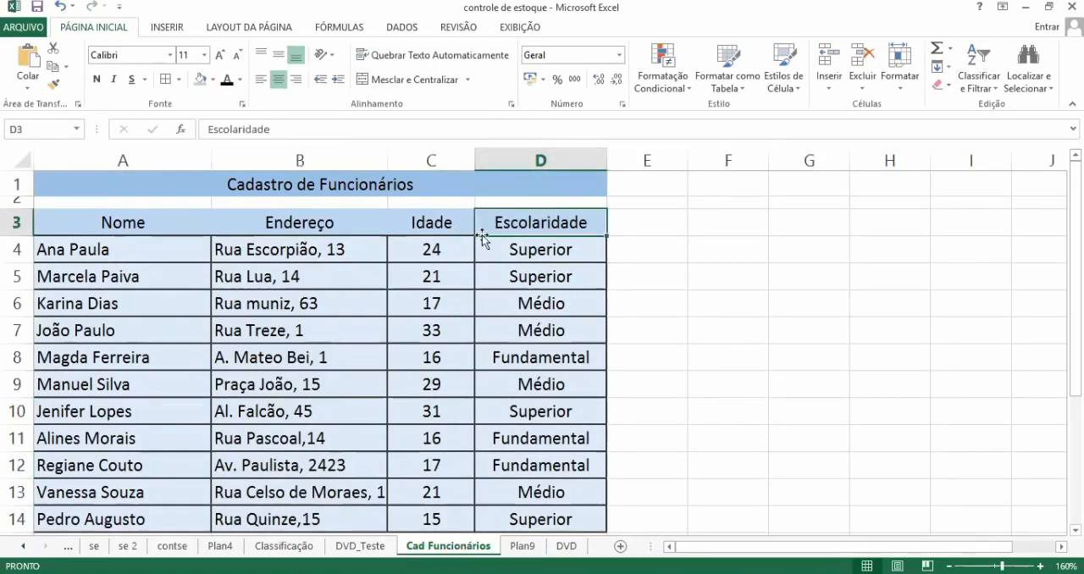
Step: Protect the Cad Funcionários sheet with the default user permissions, entering and confirming the unprotect password
left_click(449, 27)
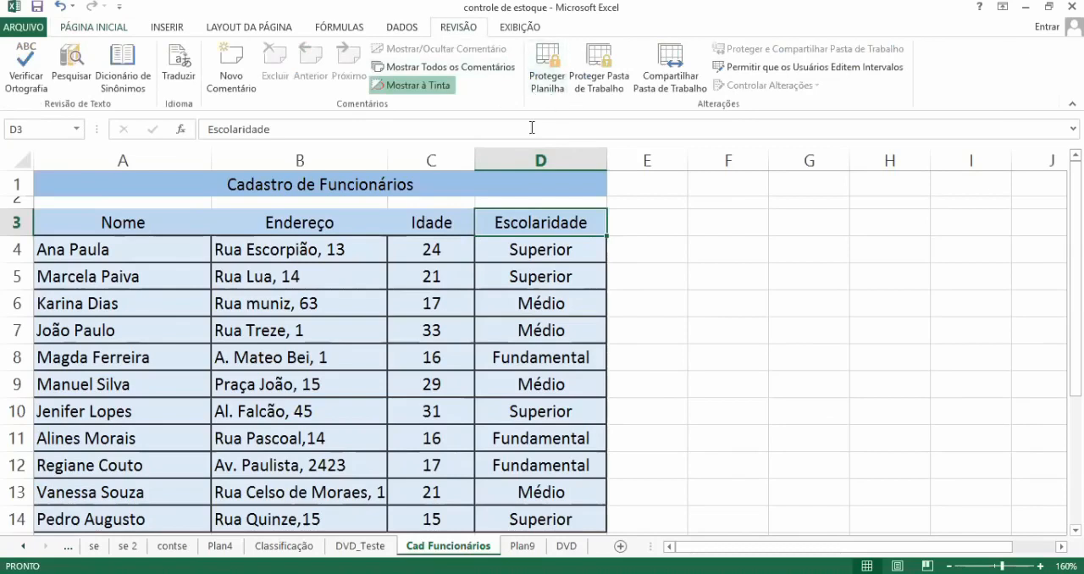
left_click(335, 436)
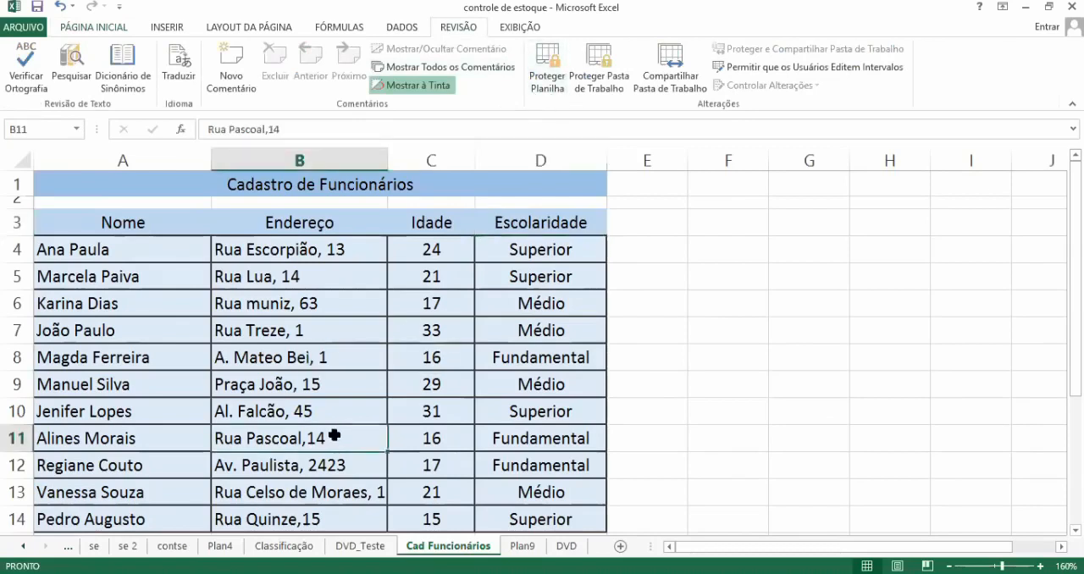
key("Left")
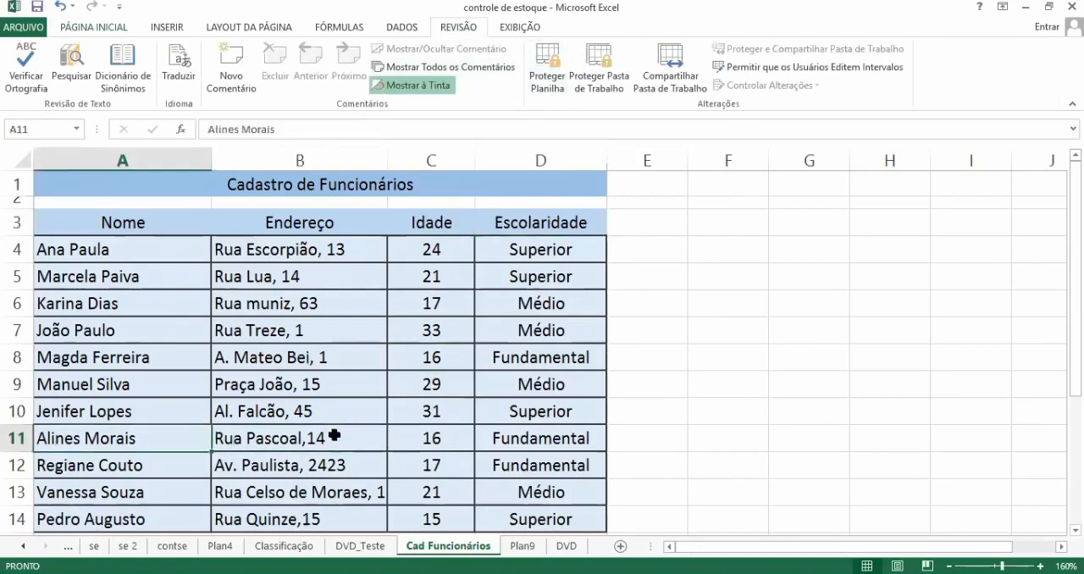
key("Right")
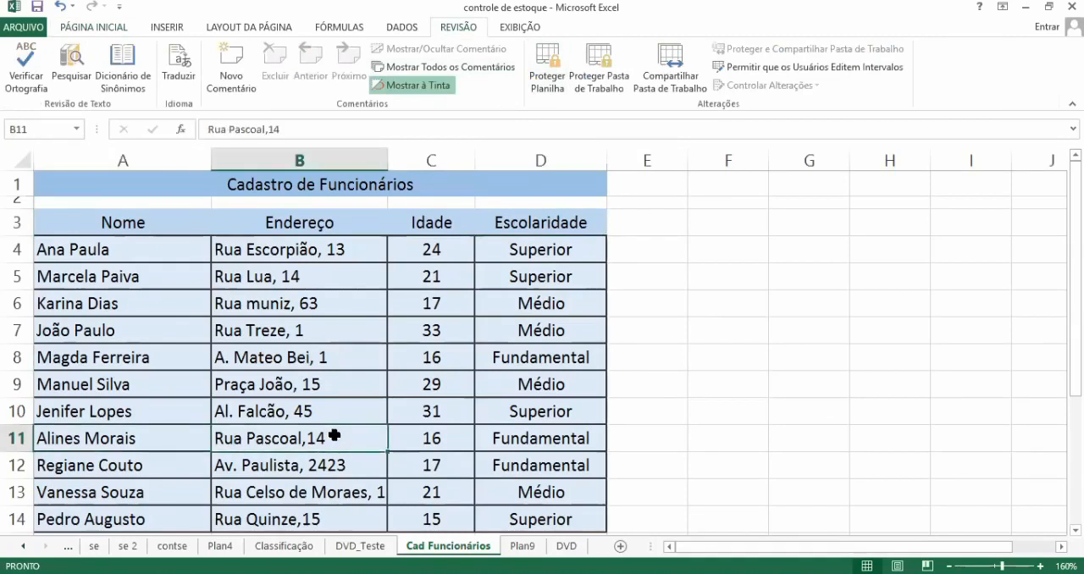
key("Right")
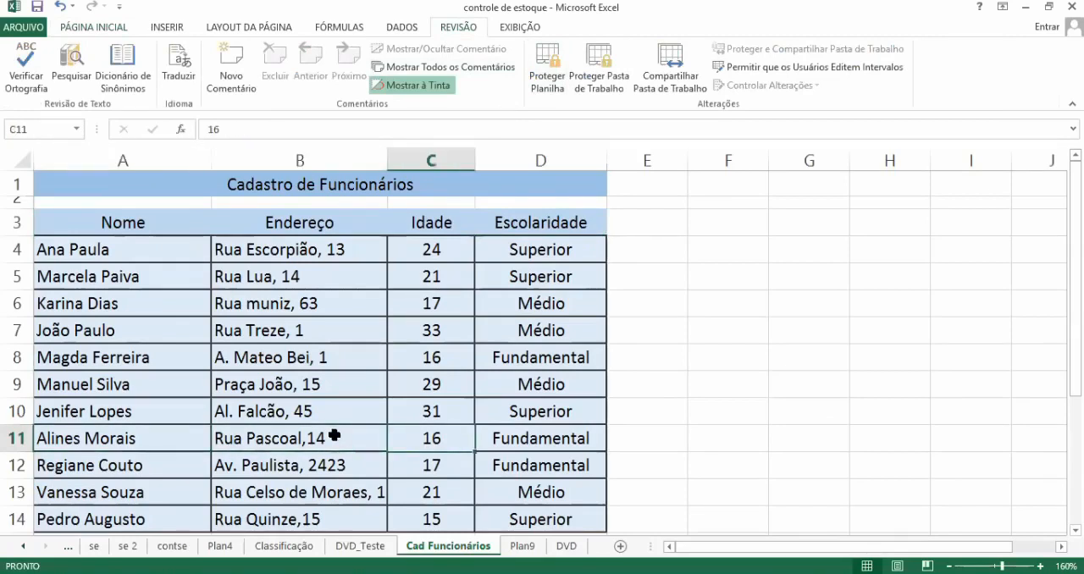
key("Right")
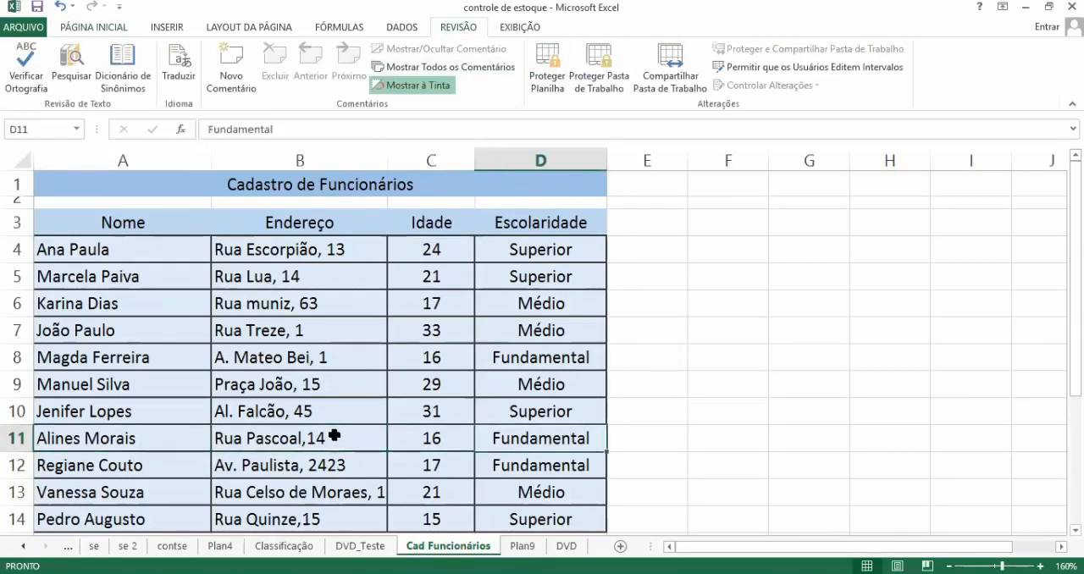
left_click(661, 393)
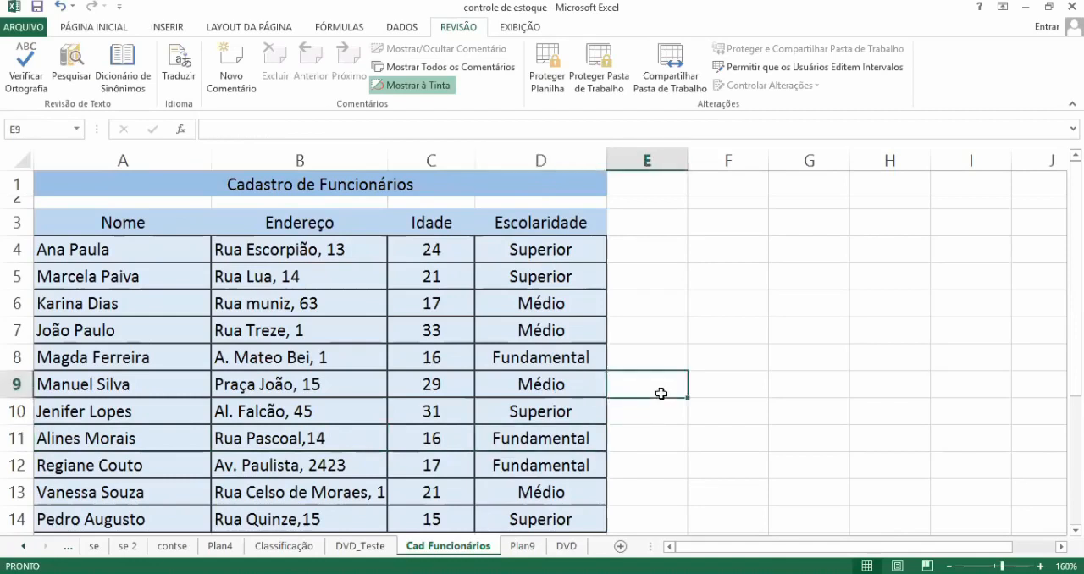
left_click(555, 73)
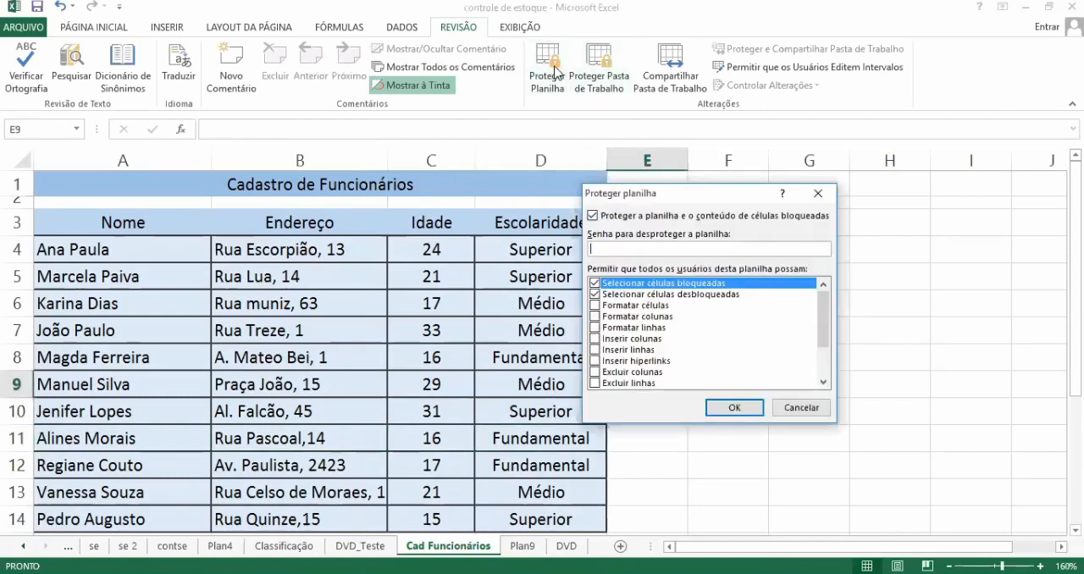
type("123")
key("Return")
type("1")
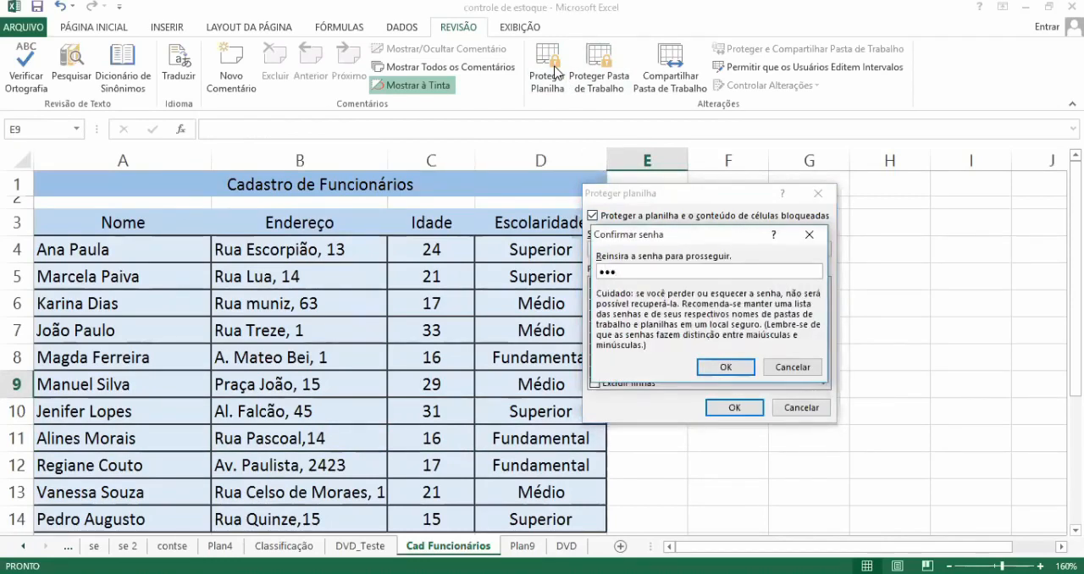
type("23")
key("Return")
Step: Test whether the locked name cell A4 can be edited and dismiss the alert
left_click(101, 254)
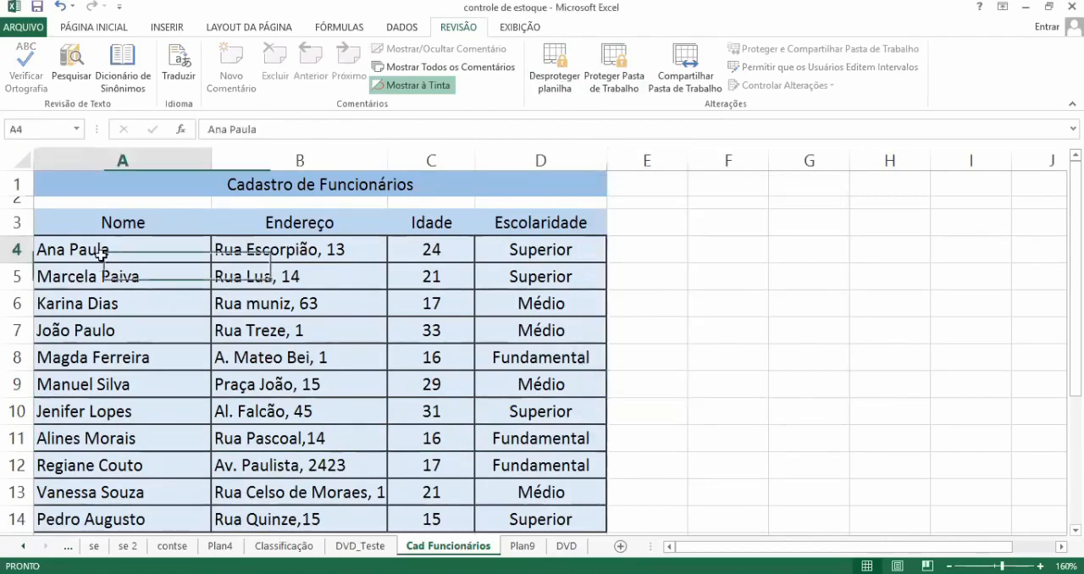
double_click(101, 253)
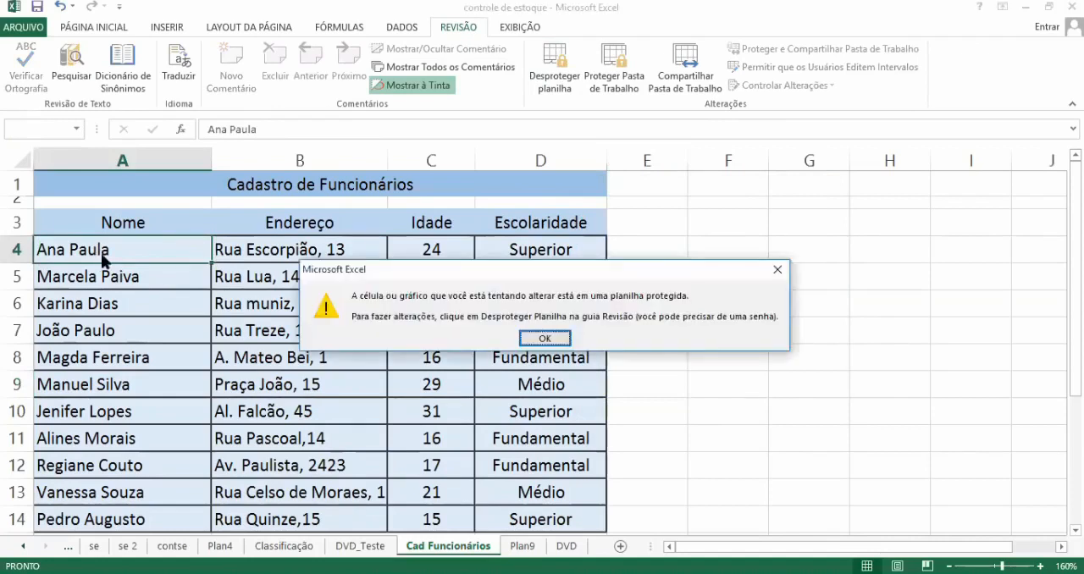
left_click(534, 339)
Step: Replace the first employee's address in the unlocked cell B4 with a new street address and number
left_click(346, 249)
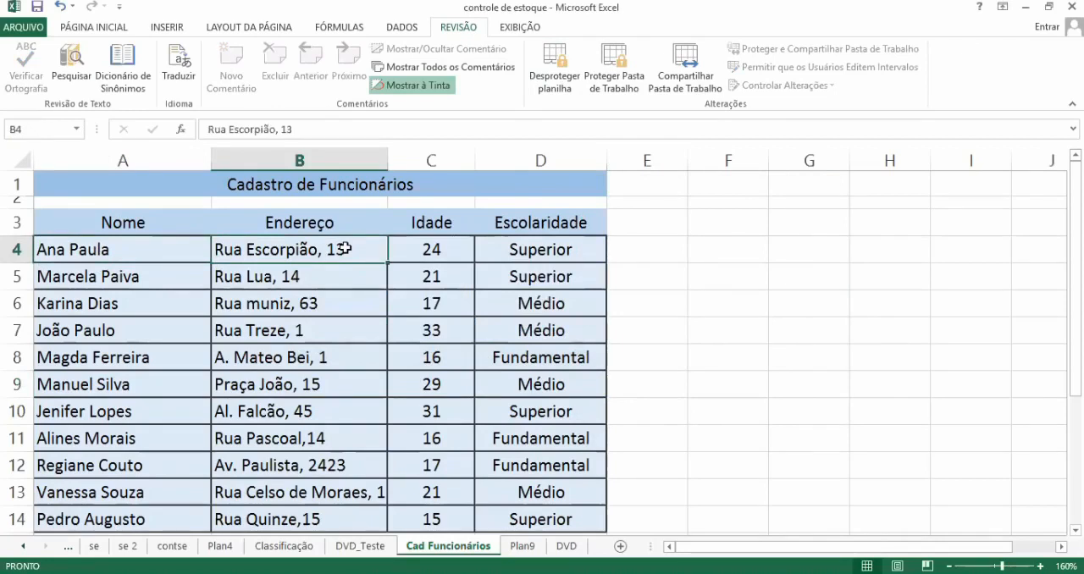
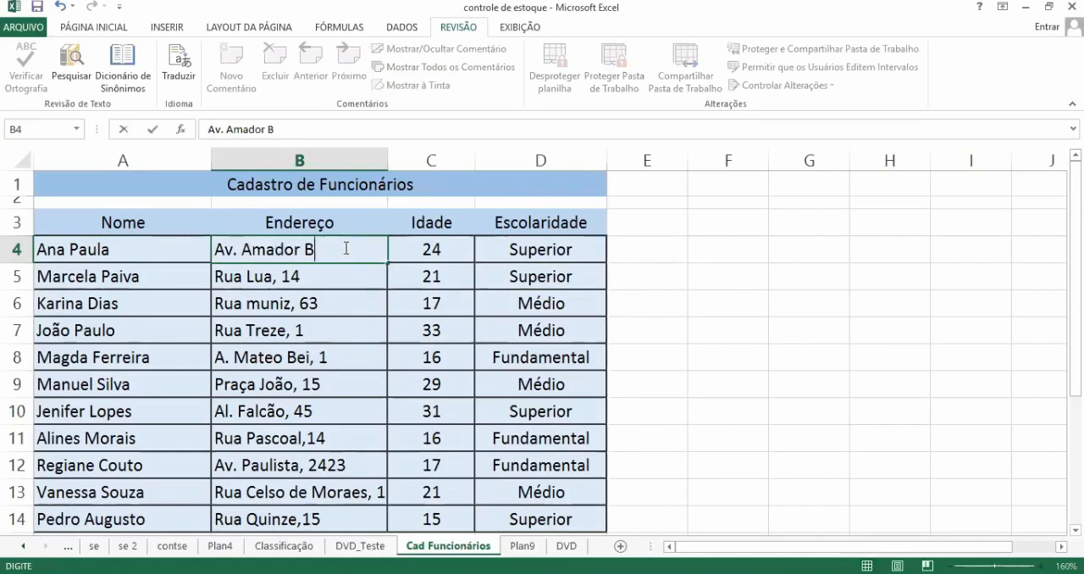
key("Return")
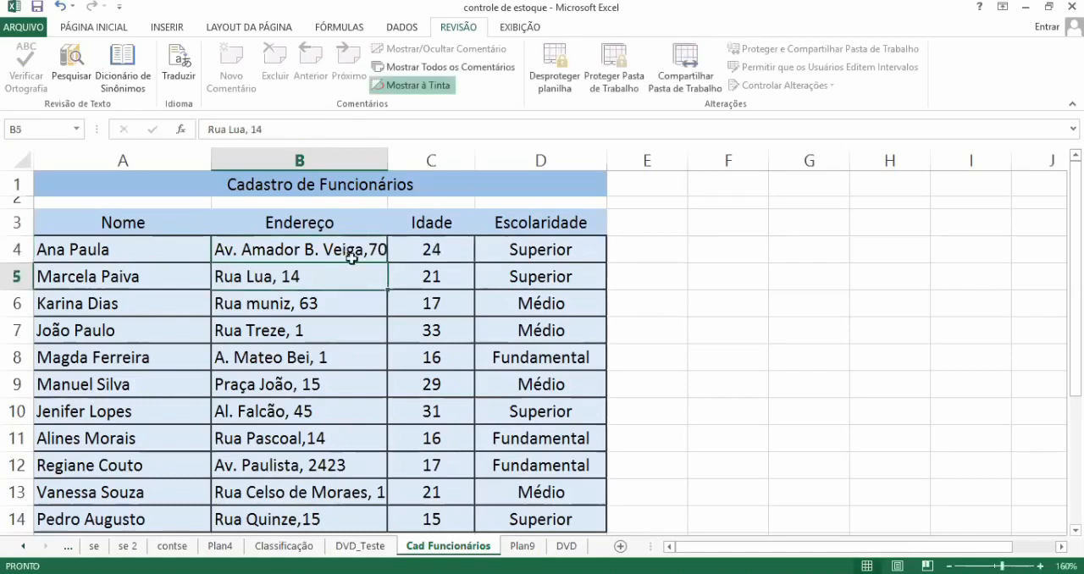
Step: Test whether the locked age cell C4 can be edited and dismiss the alert
left_click(426, 257)
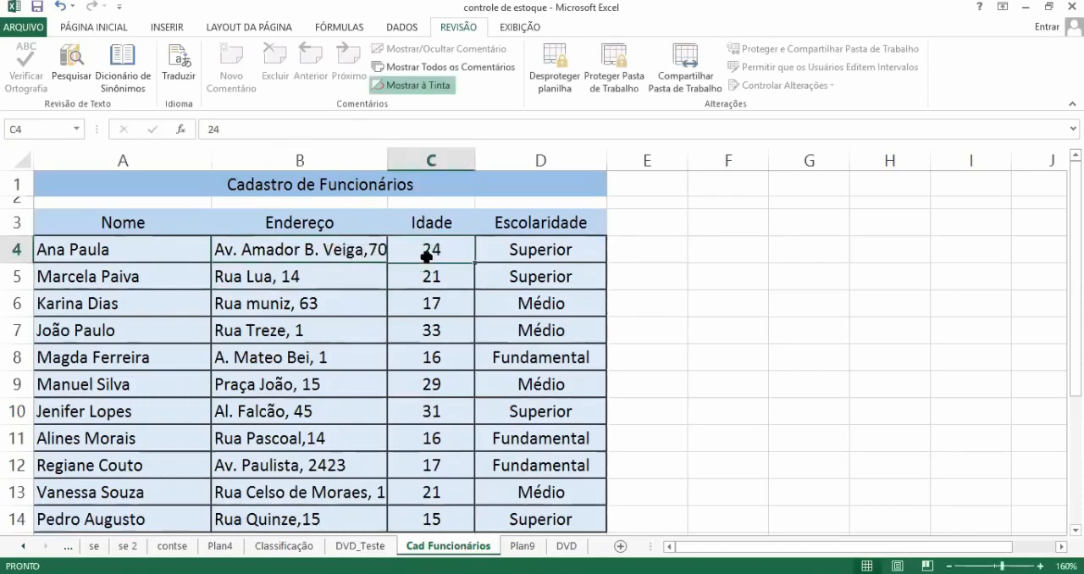
double_click(426, 257)
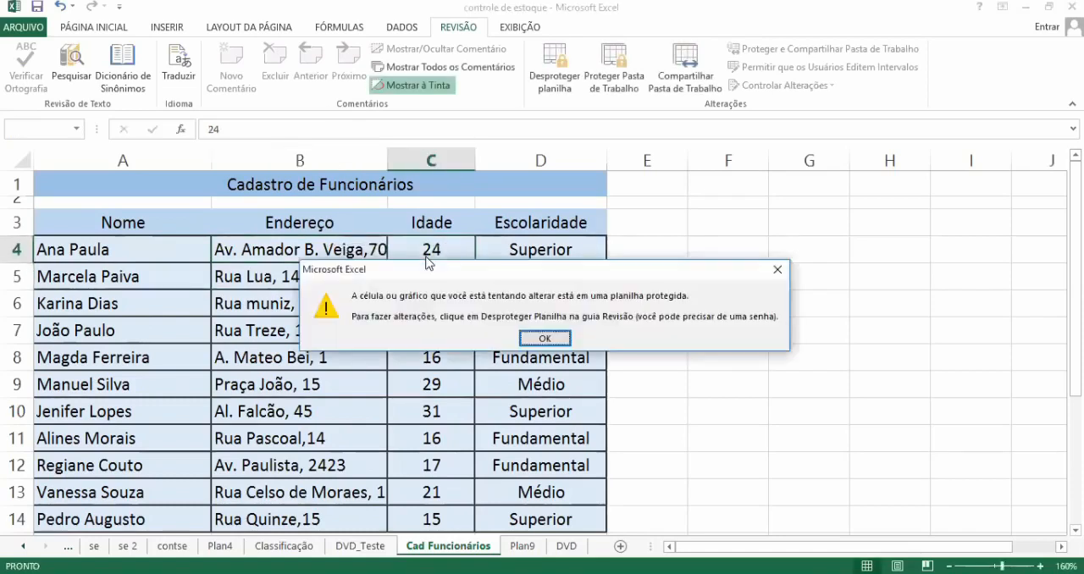
left_click(547, 339)
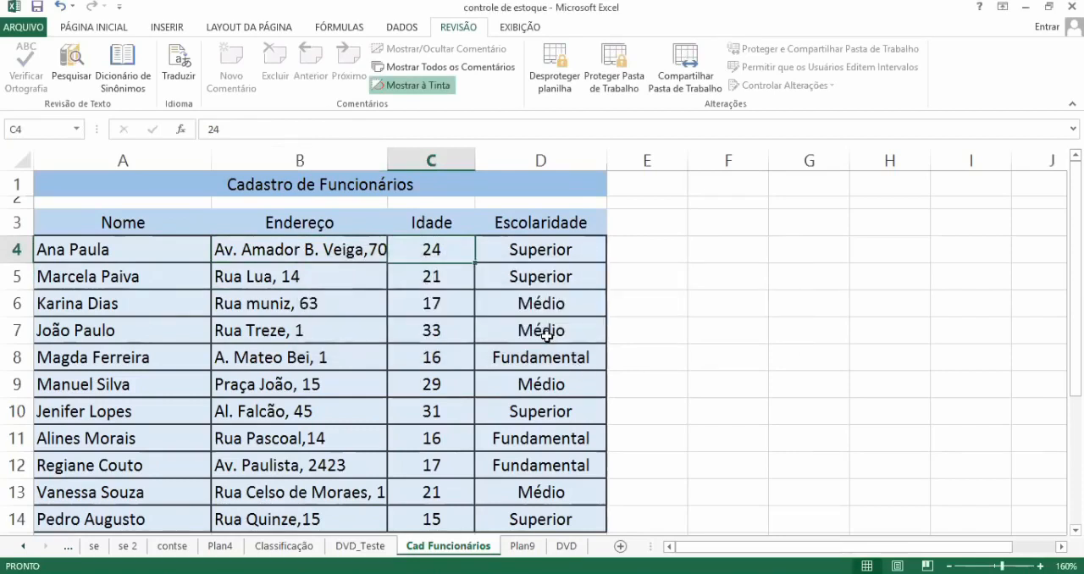
Step: Unprotect the Cad Funcionários sheet by entering its unprotect password
left_click(556, 69)
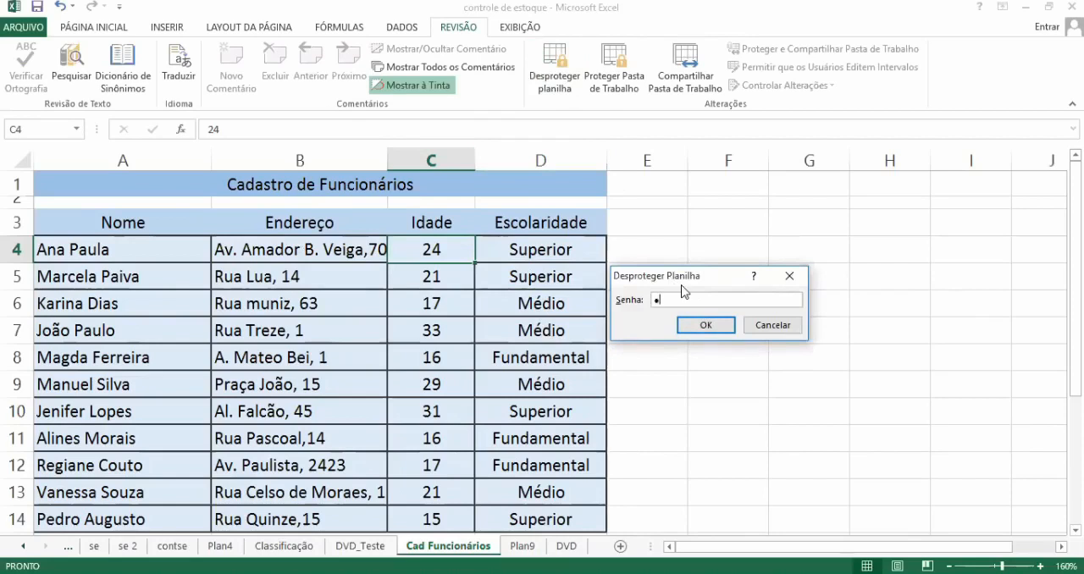
left_click(704, 328)
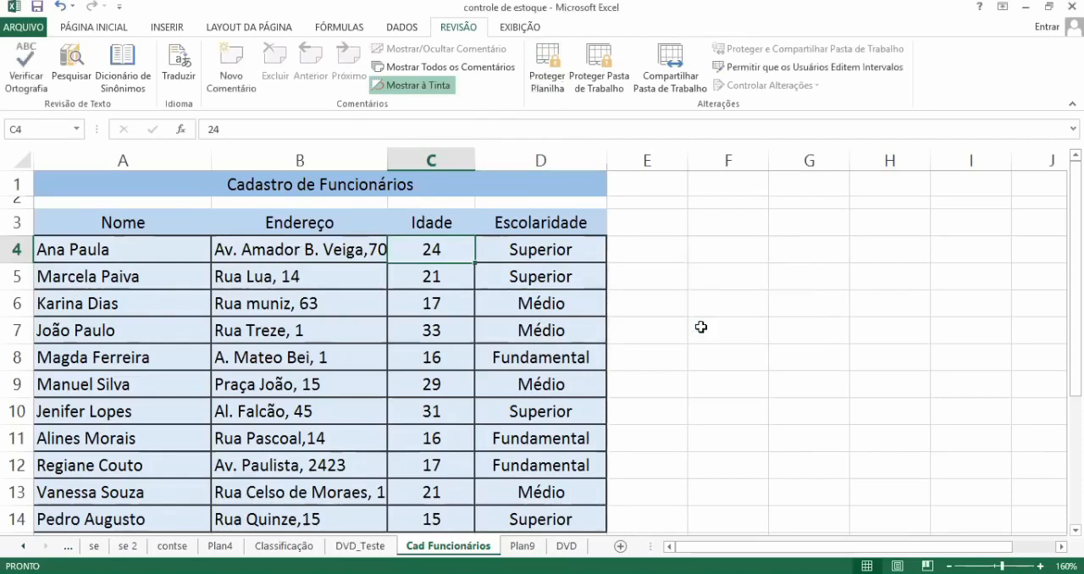
Step: Replace the first employee's name in cell A4 with a different first name only, discarding the suggested surname
left_click(142, 254)
type("Pedro")
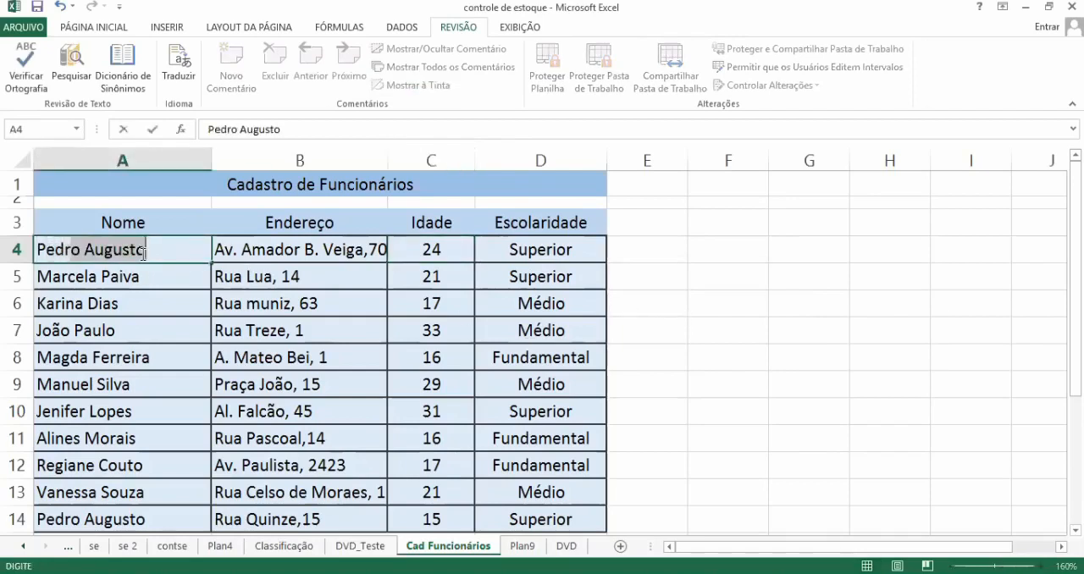
key("BackSpace")
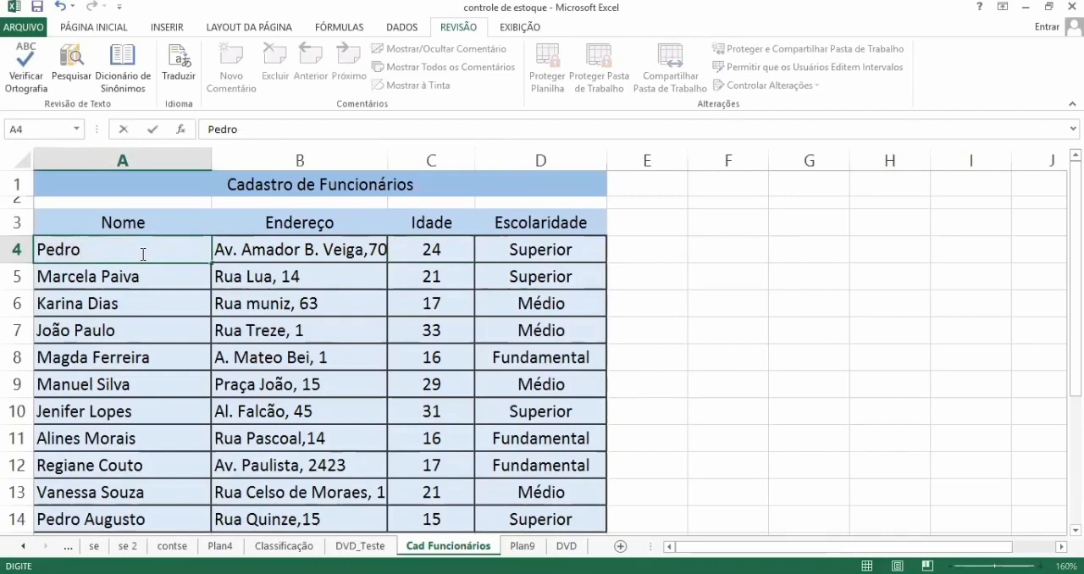
key("Return")
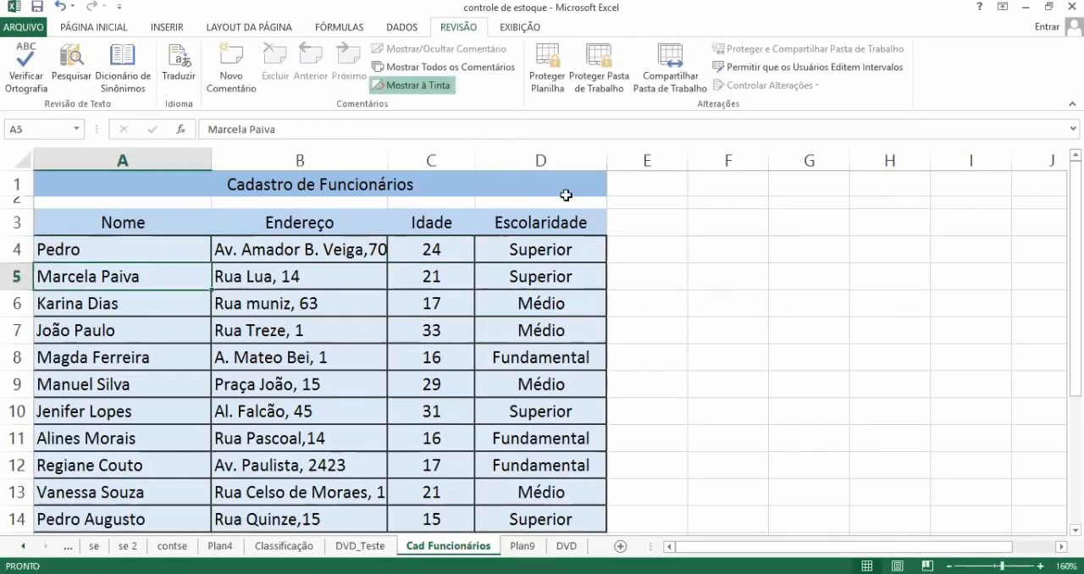
Step: Open the sheet protection settings and review the full list of actions that can be permitted to users
left_click(552, 87)
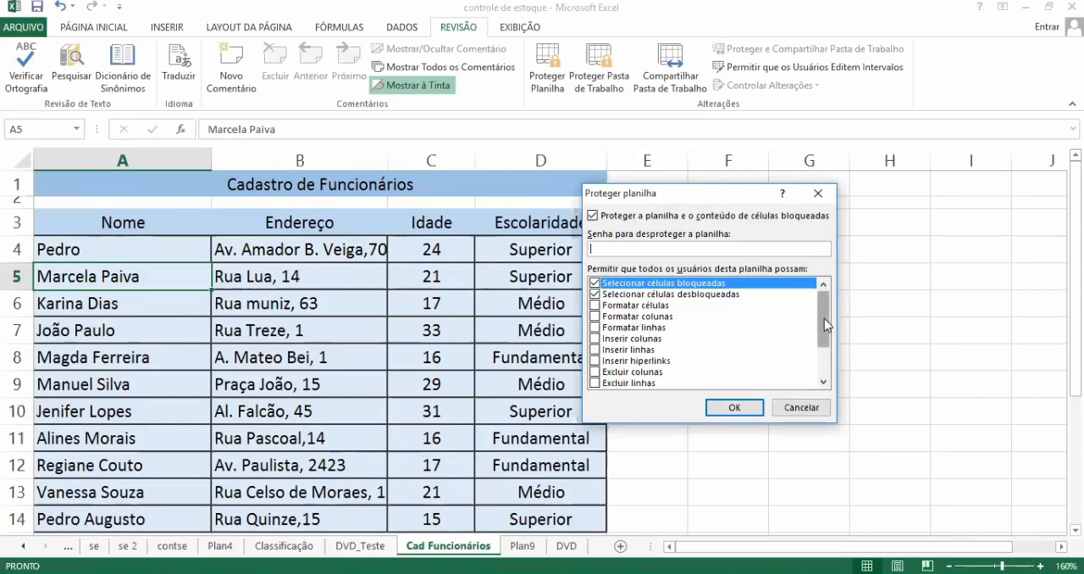
scroll(824, 318, "down", 5)
scroll(827, 317, "up", 4)
scroll(828, 315, "up", 1)
scroll(826, 314, "down", 2)
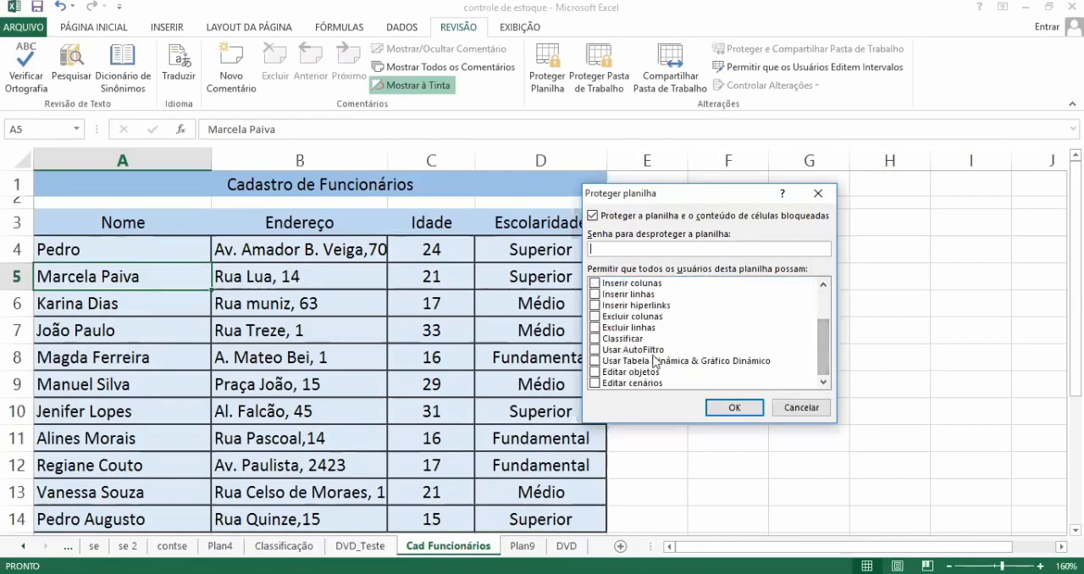
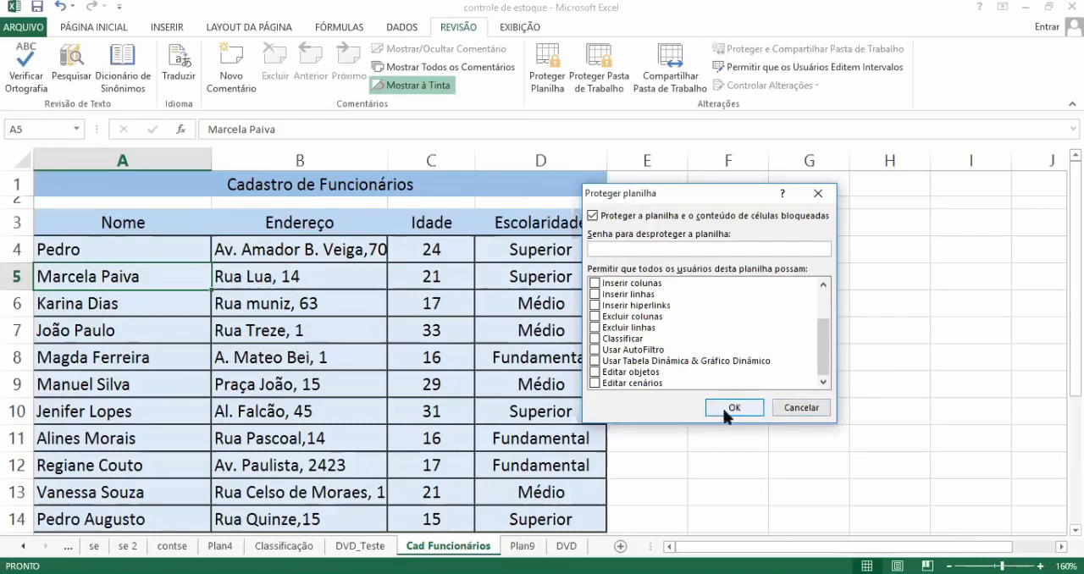
Step: Close the protection settings without applying them and test cell editing on the DVD_Teste sheet, discarding the trial entry in A9
left_click(789, 408)
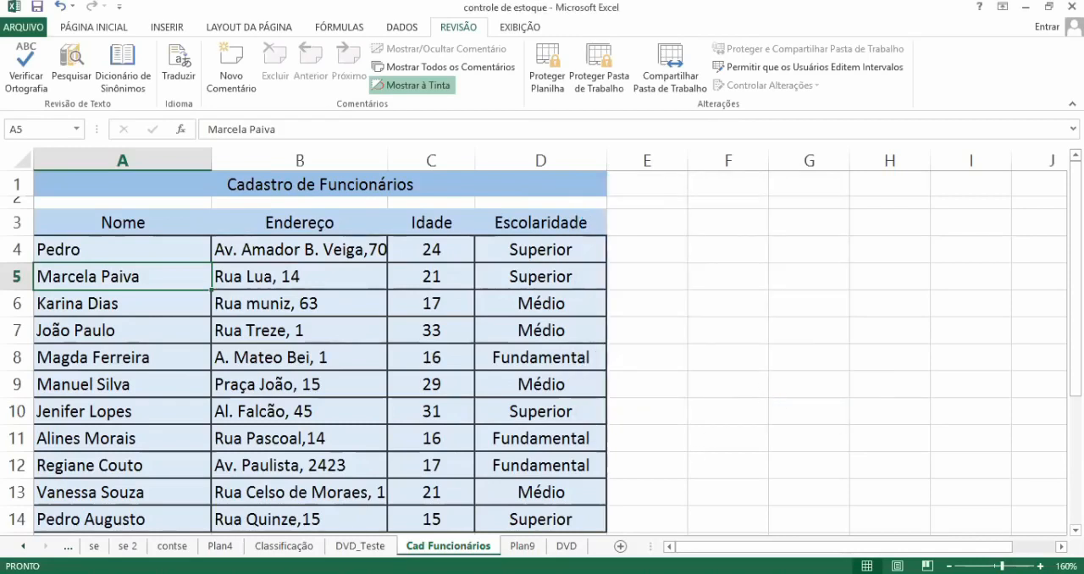
left_click(360, 547)
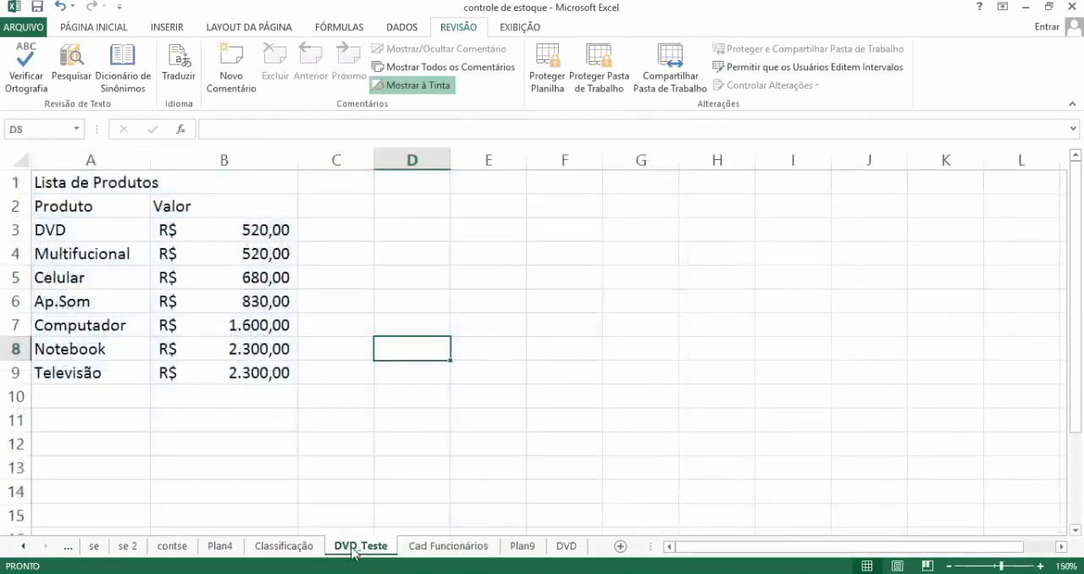
double_click(293, 446)
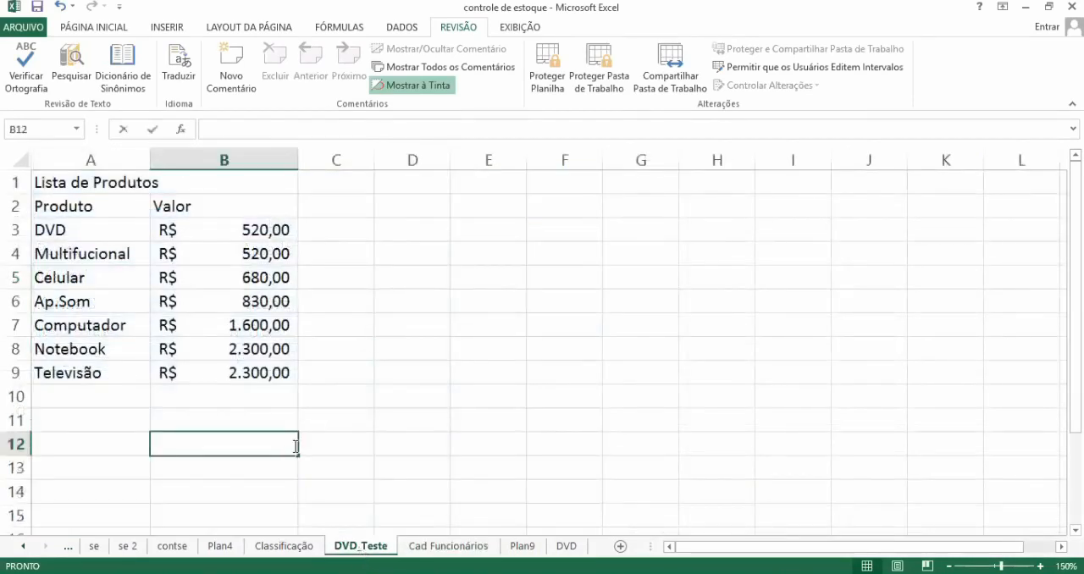
left_click(242, 349)
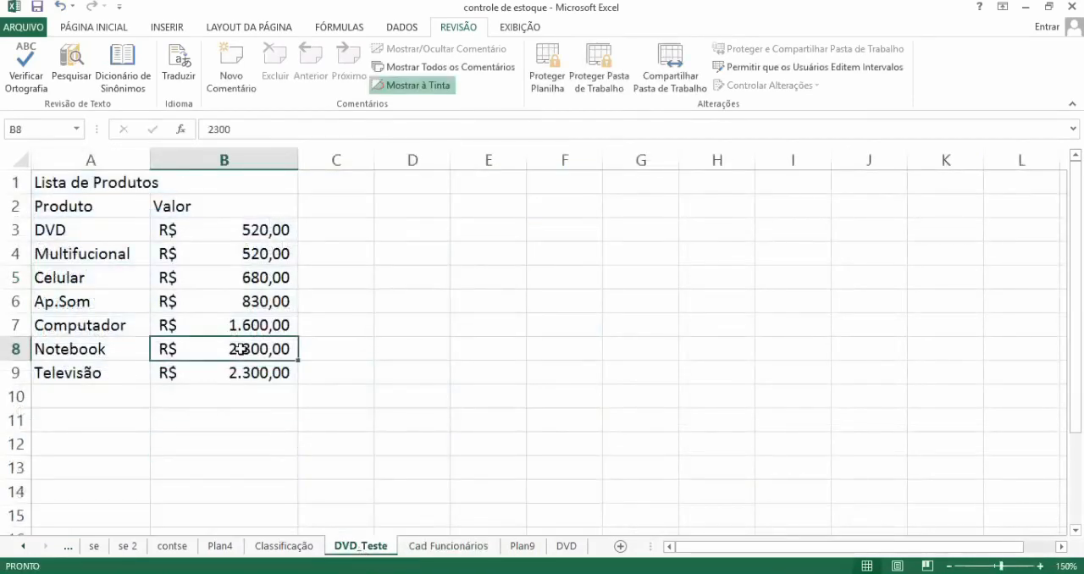
left_click(83, 370)
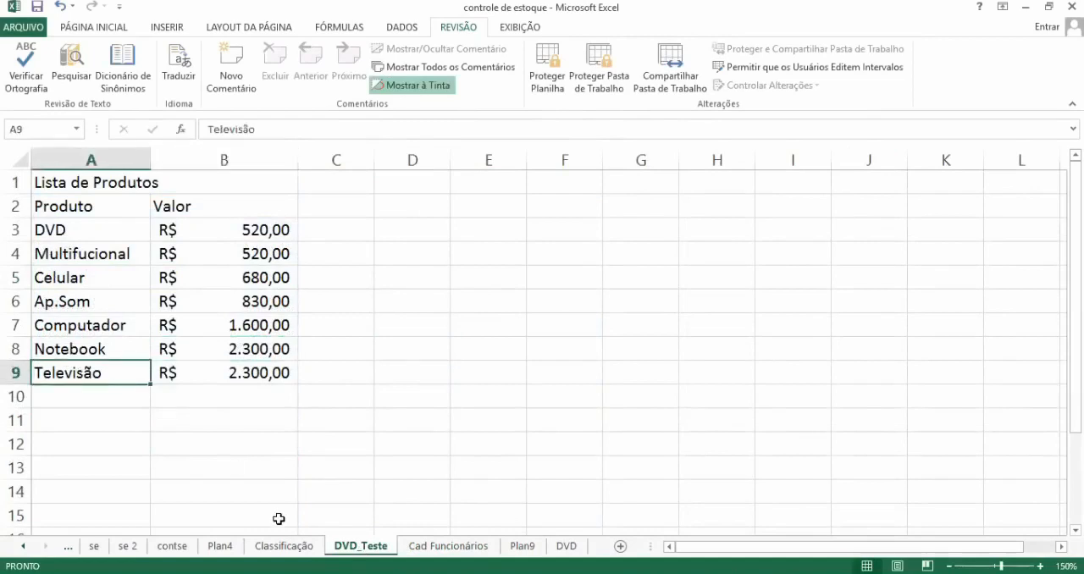
type("d")
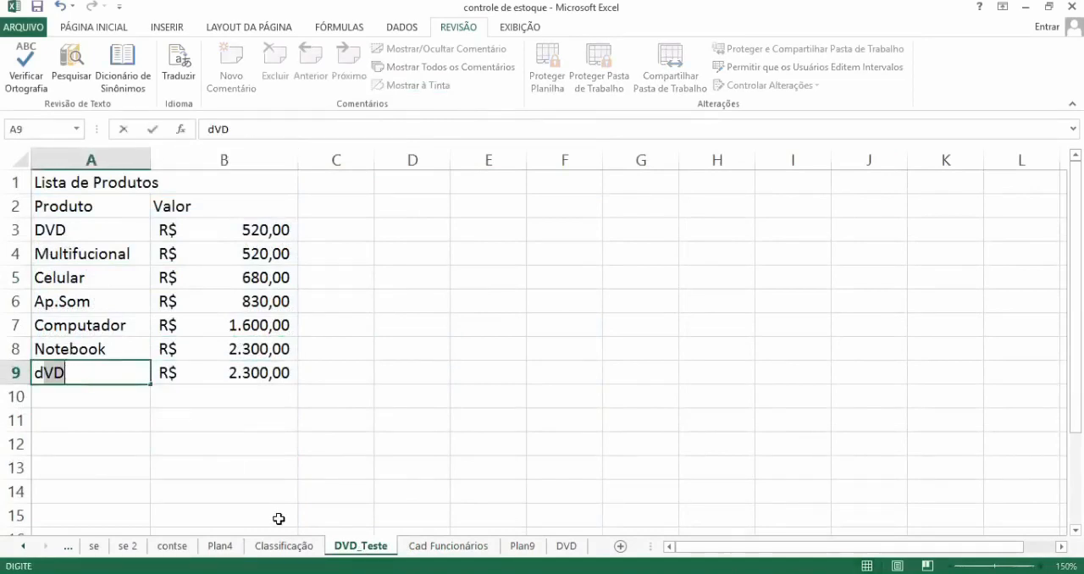
key("Escape")
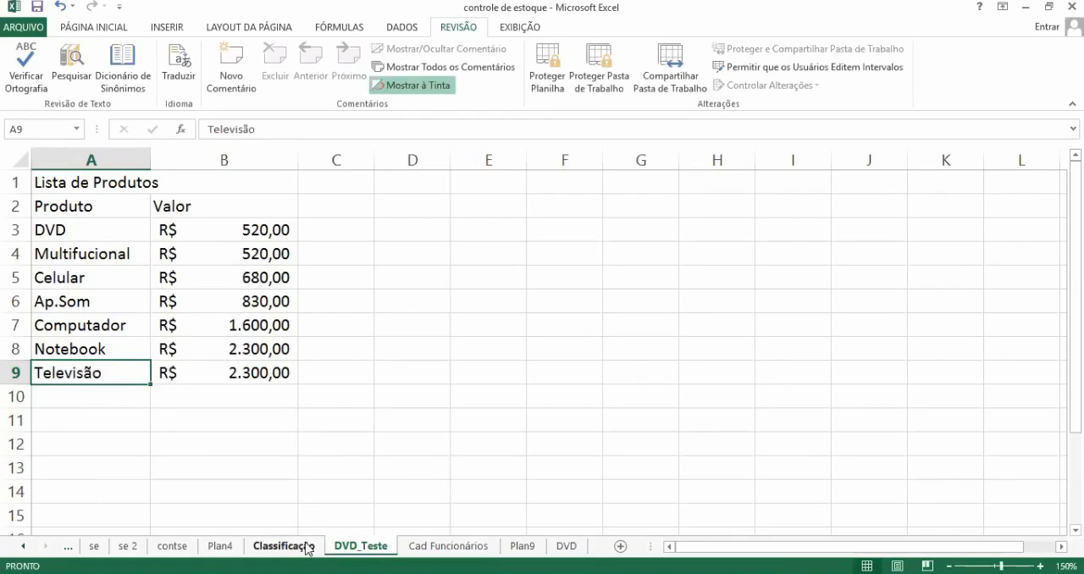
Step: Look through the Cad Funcionários, DVD_Teste, Classificação and Plan4 sheets and open the contse sheet
left_click(419, 547)
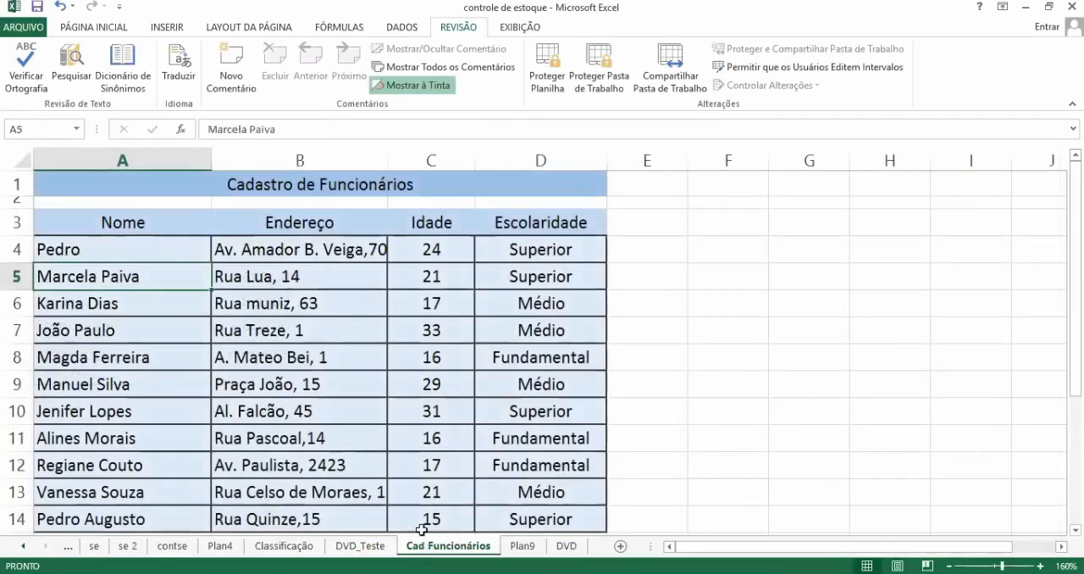
left_click(346, 547)
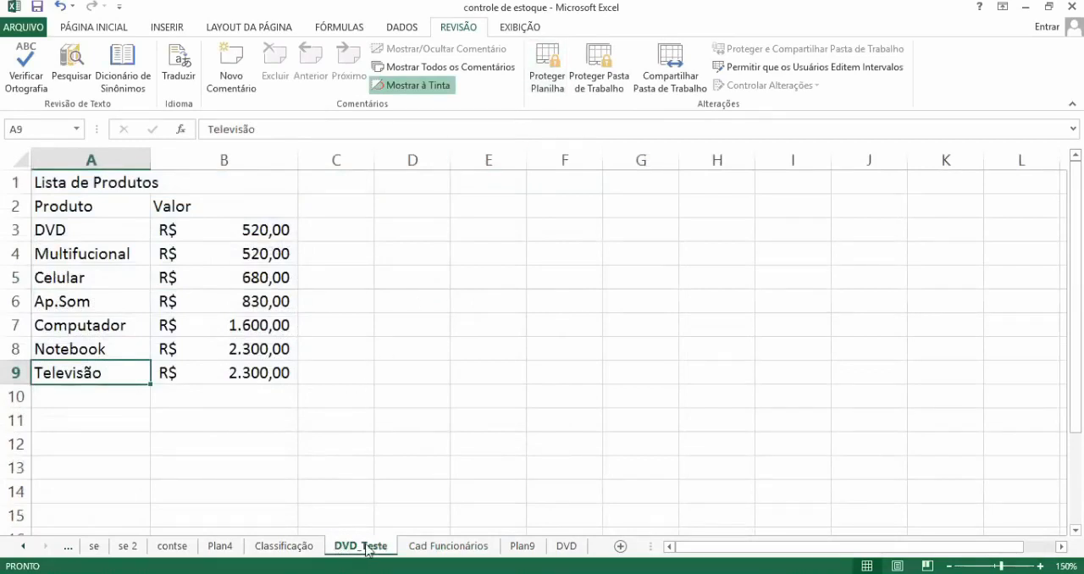
left_click(285, 546)
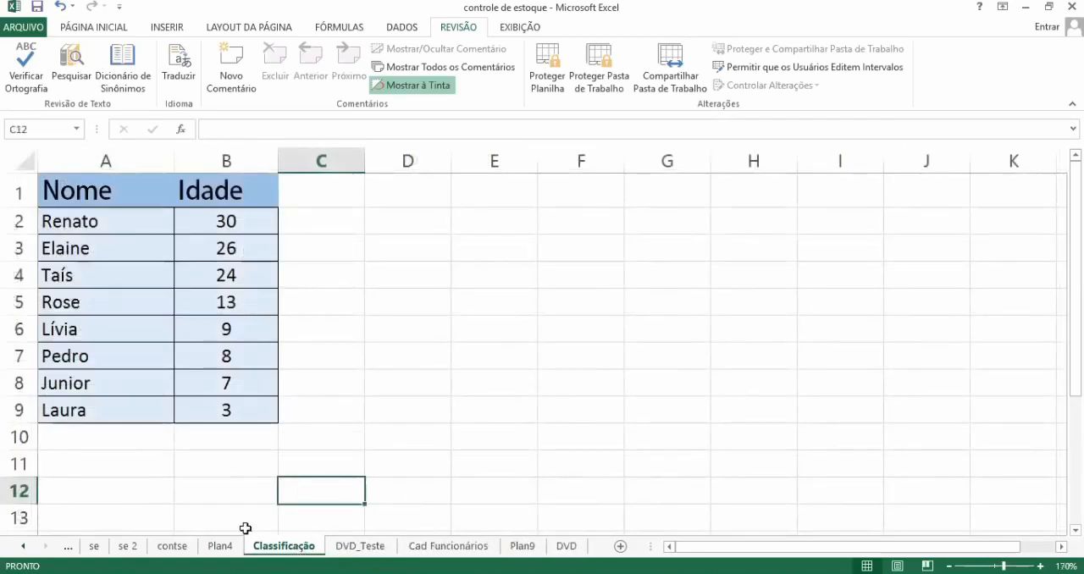
left_click(222, 549)
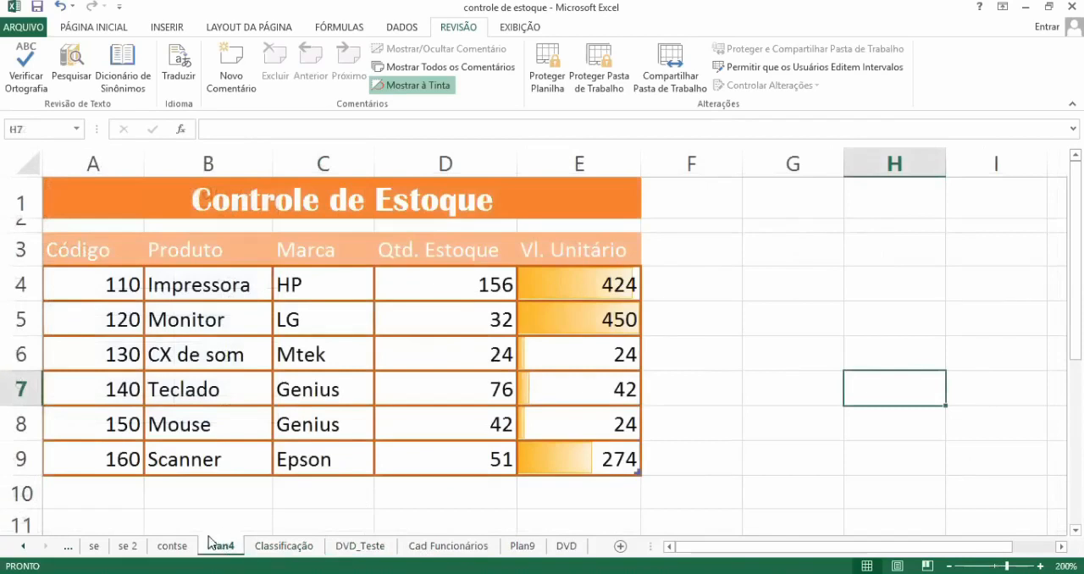
left_click(172, 547)
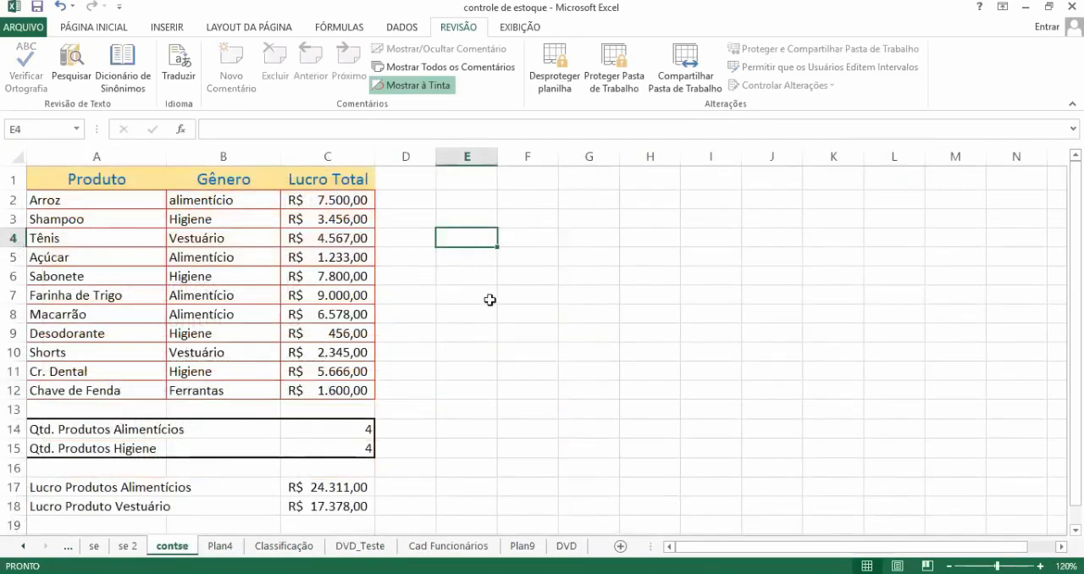
Step: Test whether empty cells in column E of the contse sheet can be edited, dismissing each alert
left_click(471, 330)
double_click(471, 331)
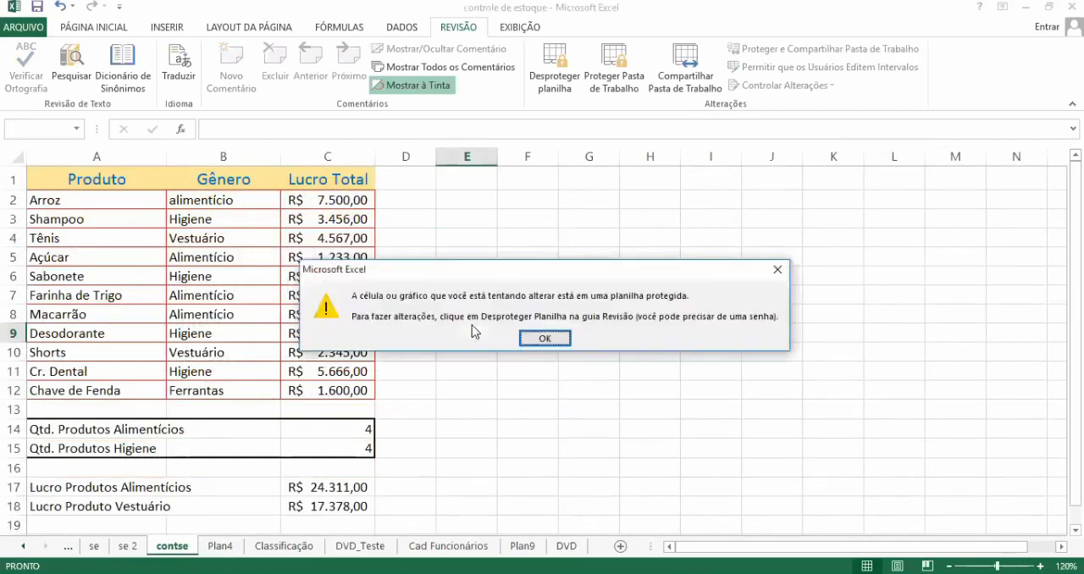
left_click(545, 339)
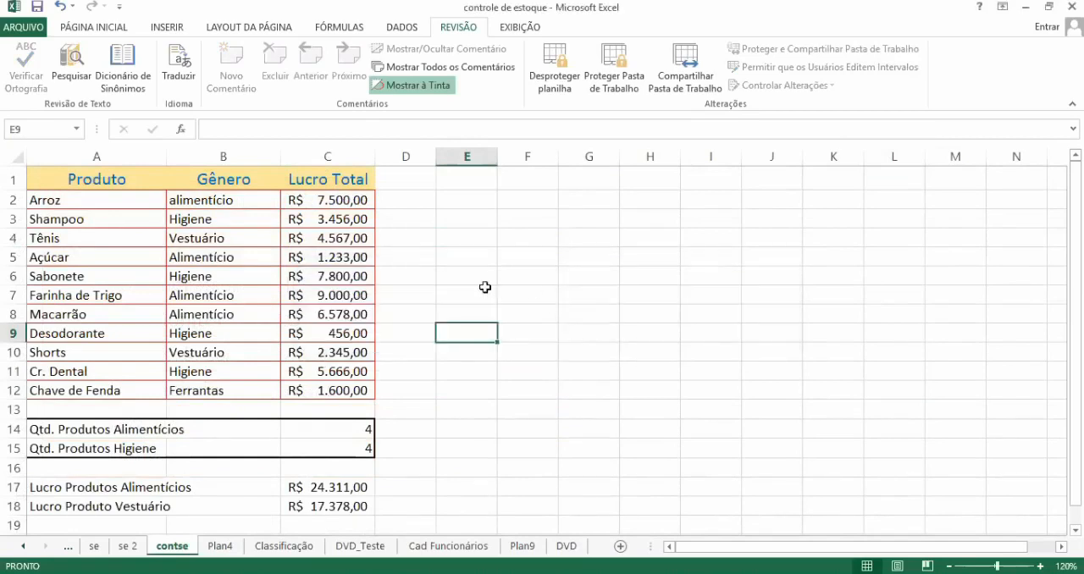
double_click(486, 288)
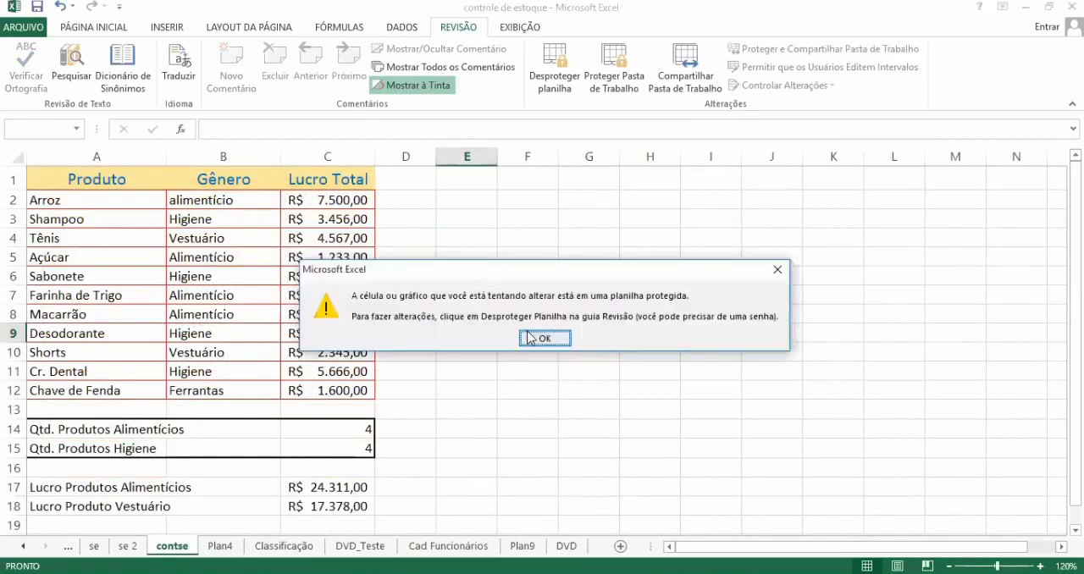
left_click(544, 339)
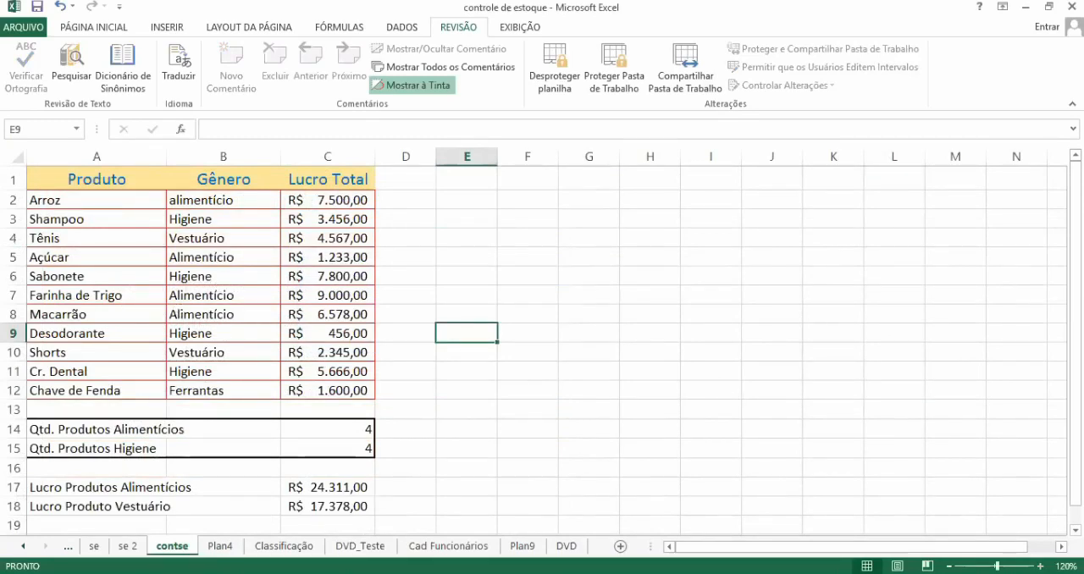
Step: Examine the contse product table, its summary rows and the formula behind Qtd. Produtos Alimentícios in C14
scroll(542, 339, "up", 4, "ctrl")
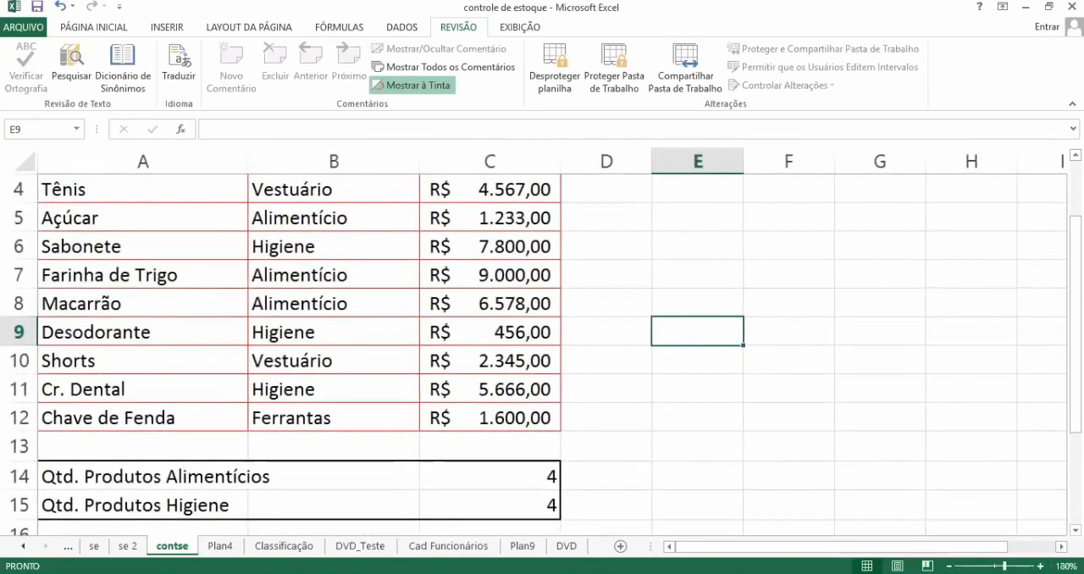
scroll(542, 355, "down", 1)
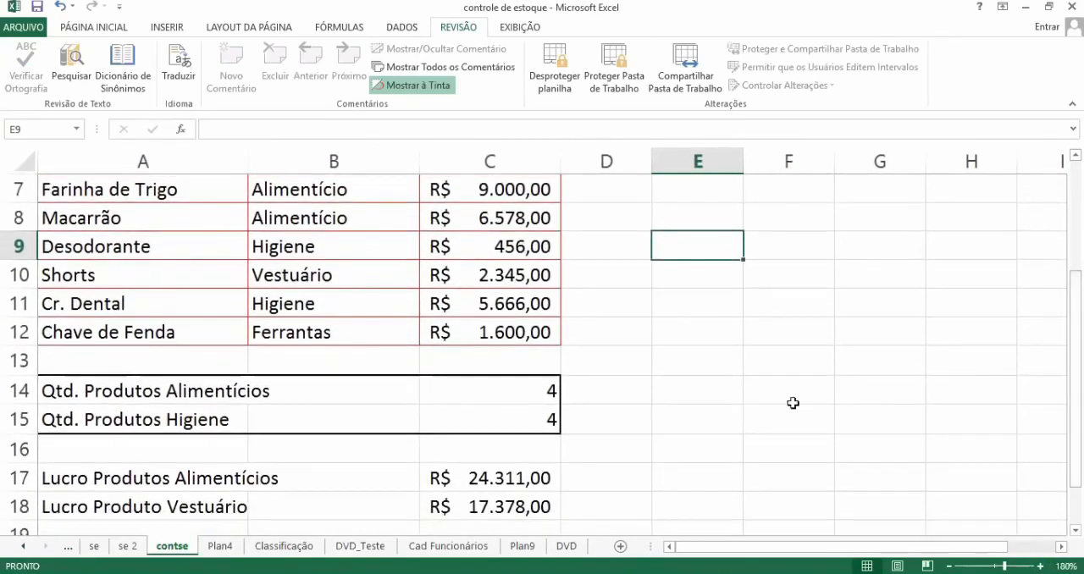
left_click(536, 395)
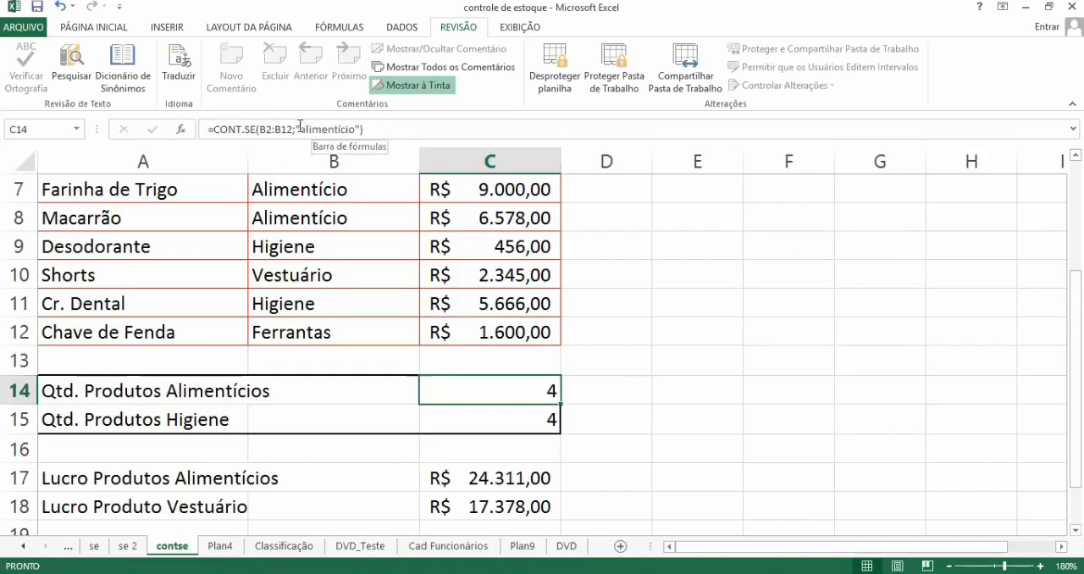
left_click(697, 281)
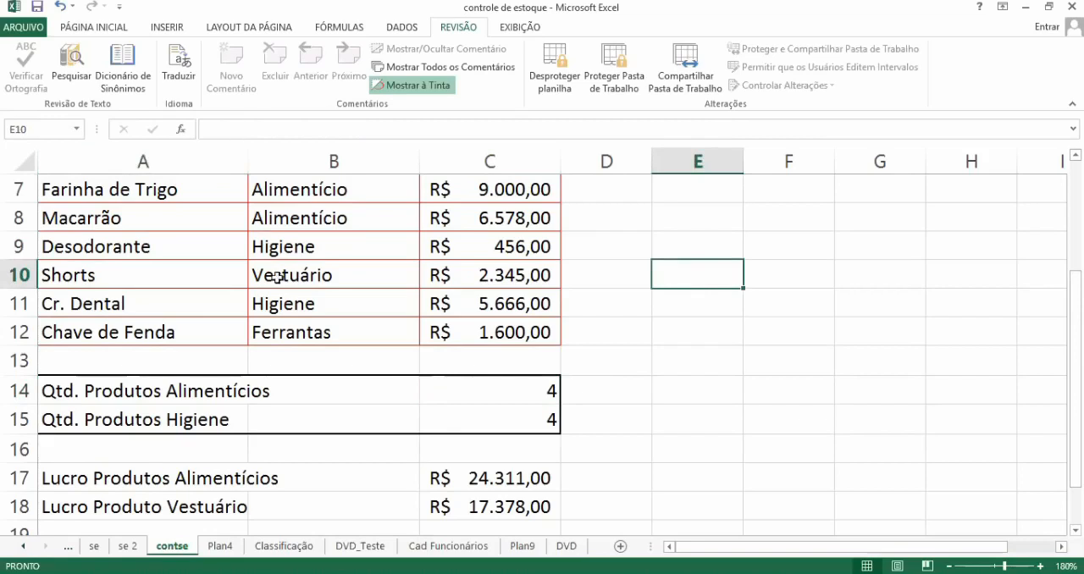
left_click(113, 333)
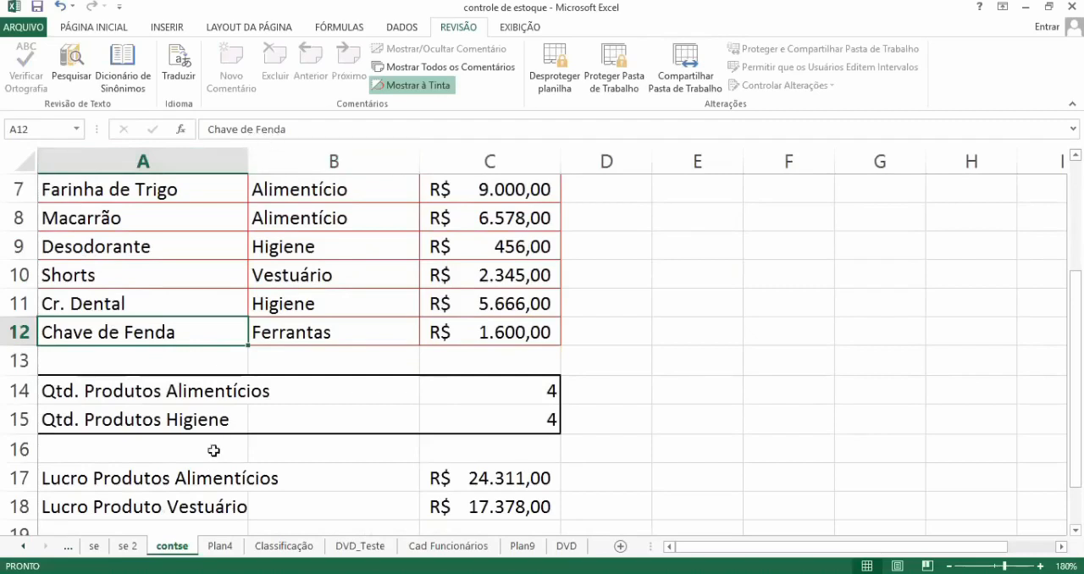
left_click(165, 478)
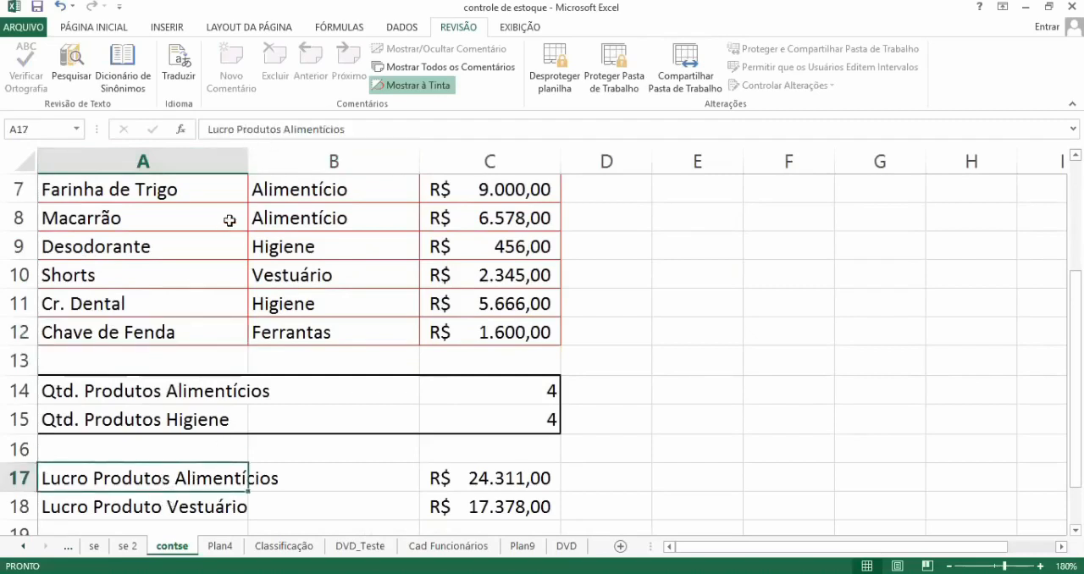
left_click(502, 390)
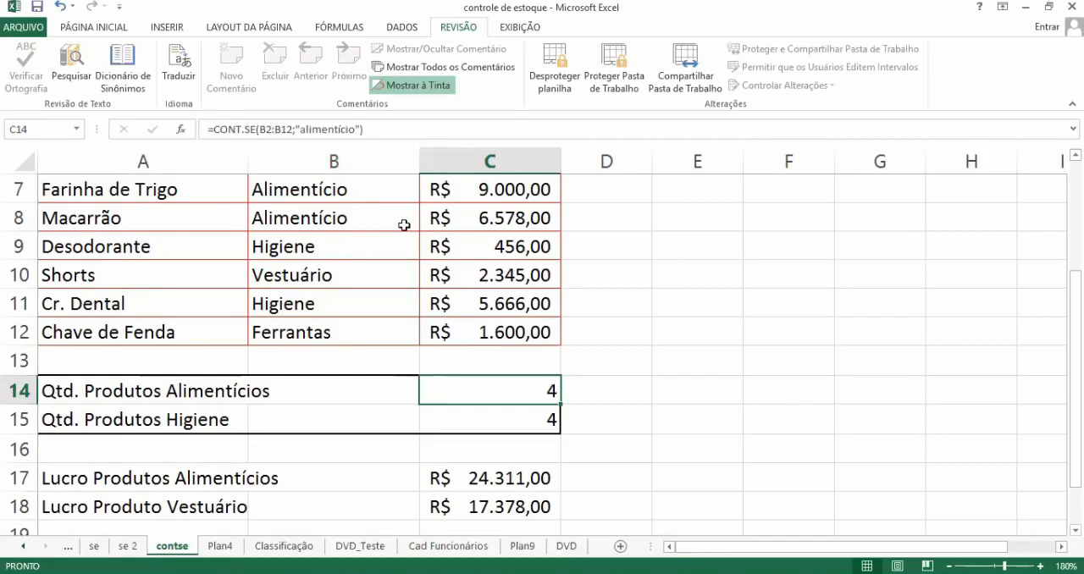
Step: Unprotect the contse sheet by entering its unprotect password
left_click(558, 77)
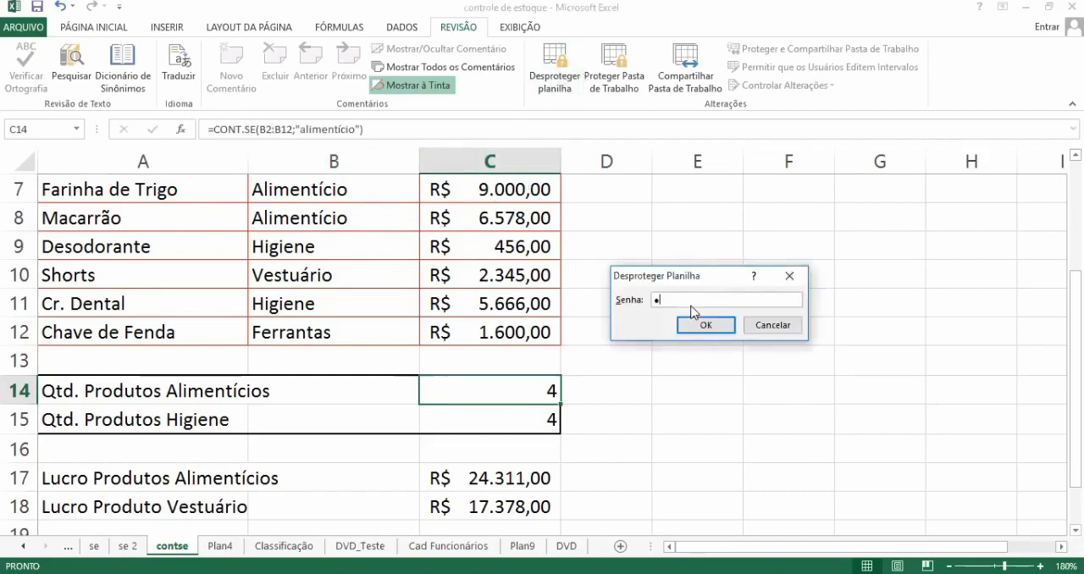
type("123")
left_click(705, 326)
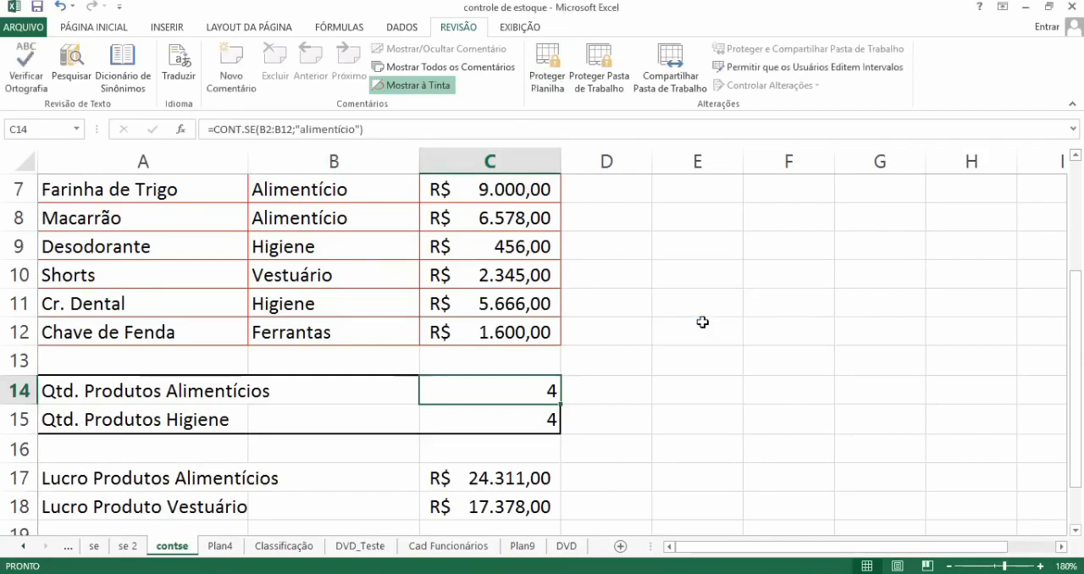
Step: Inspect the formulas in the summary cells C15, C17 and C18 without changing them
left_click(664, 380)
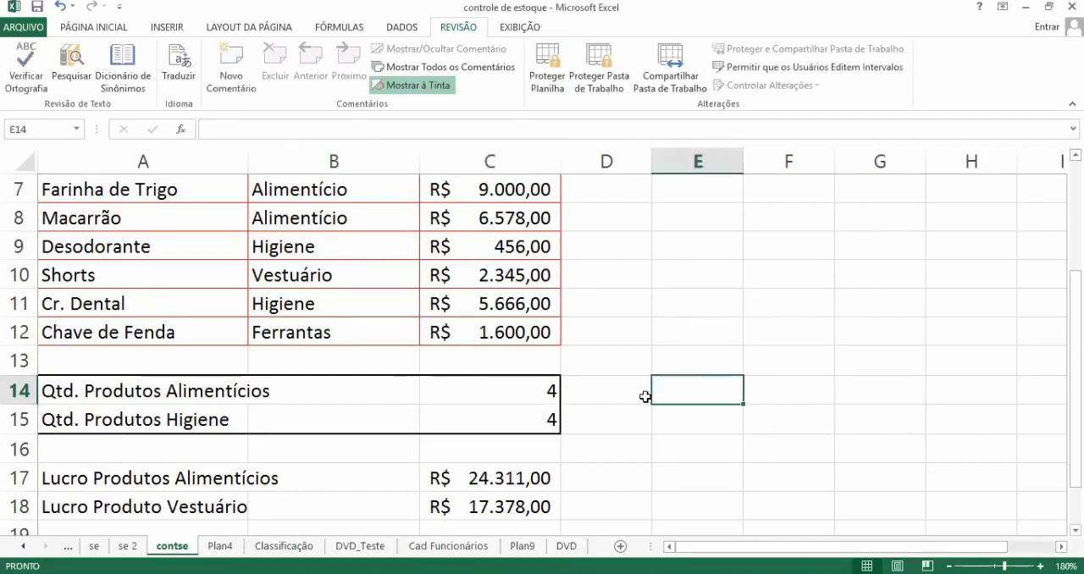
left_click(512, 424)
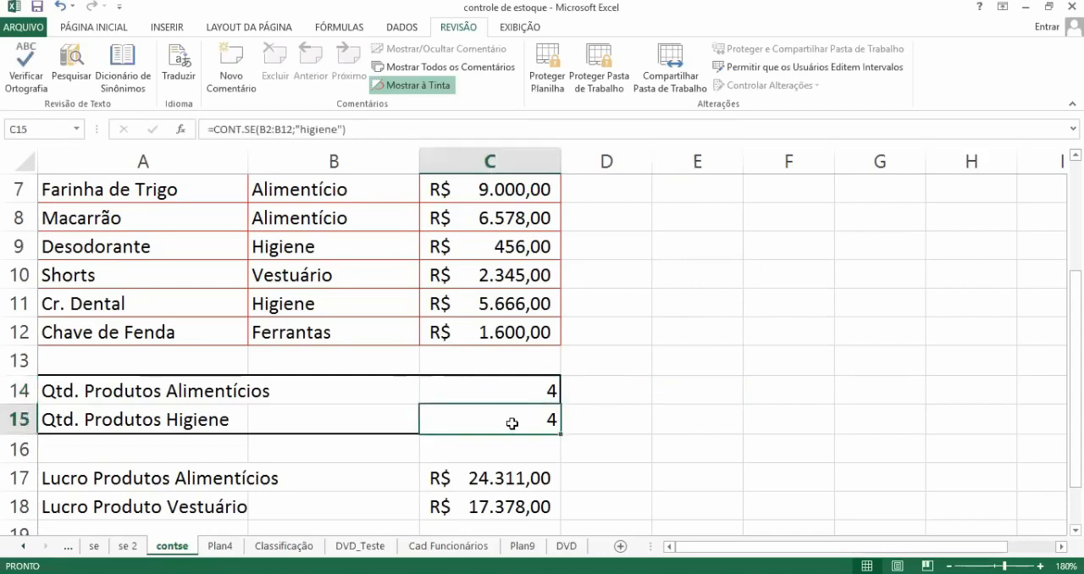
left_click(500, 474)
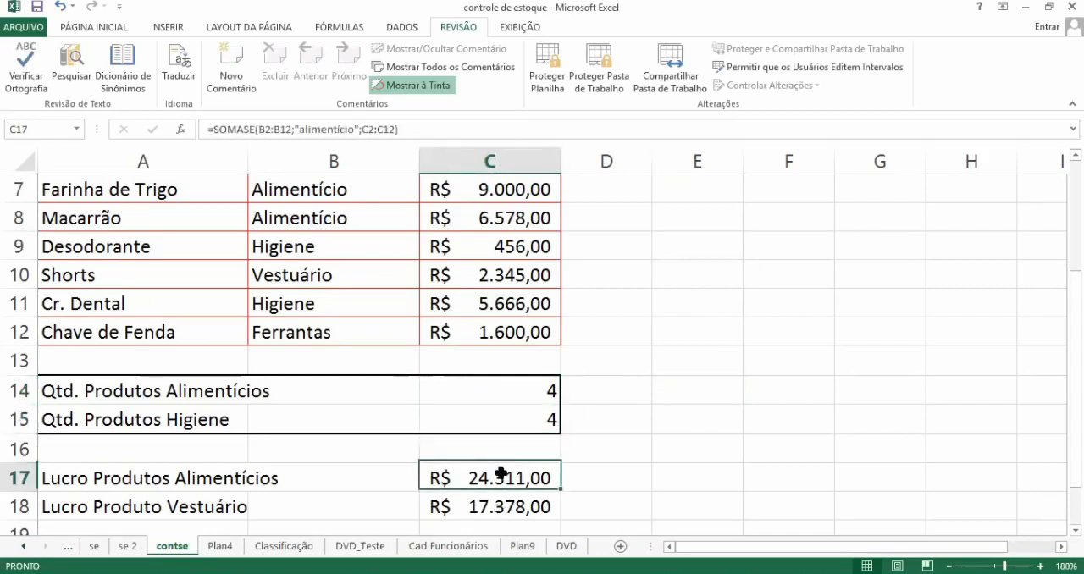
left_click(498, 506)
double_click(498, 506)
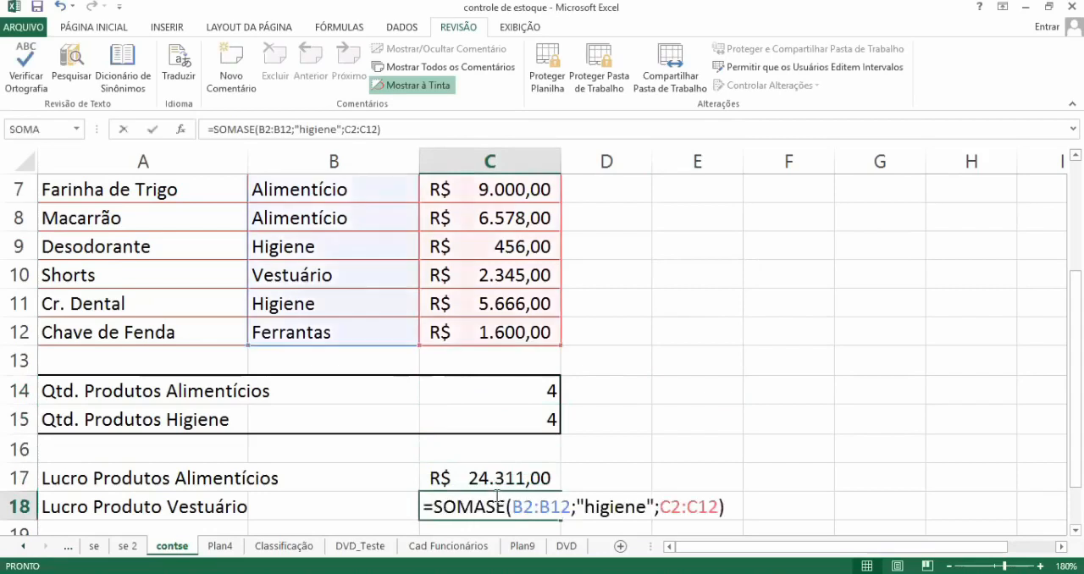
key("Escape")
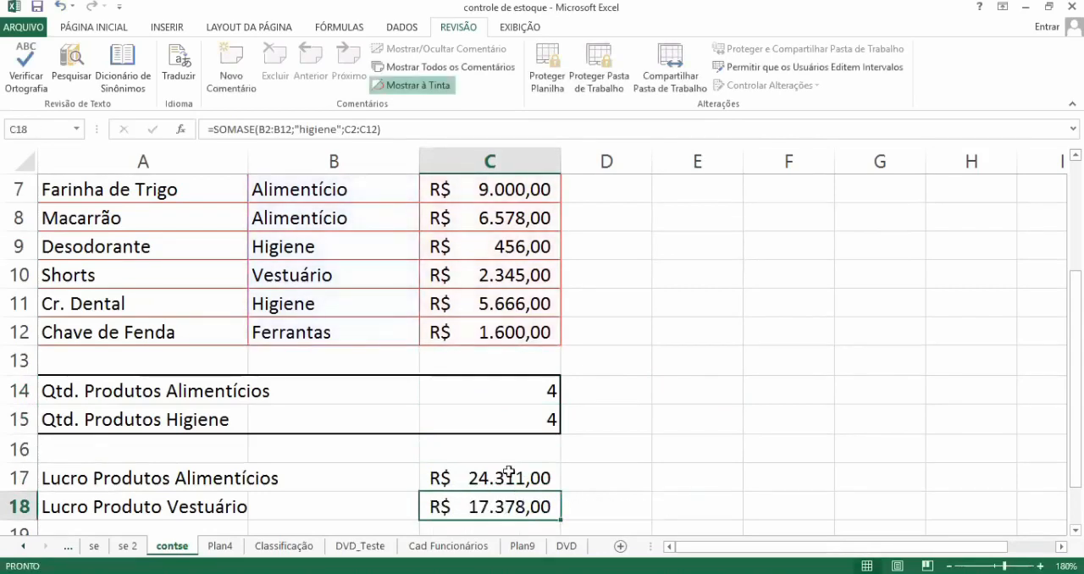
Step: Mark the Qtd. Produtos Higiene formula cell C15 as Ocultas in its cell protection settings, keeping it Bloqueadas
left_click(526, 412)
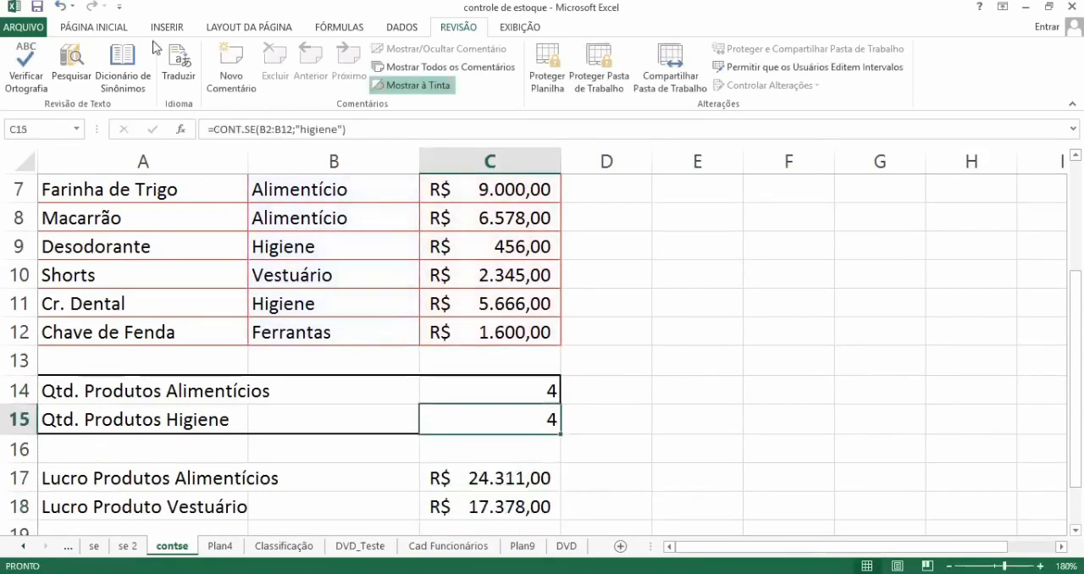
left_click(94, 26)
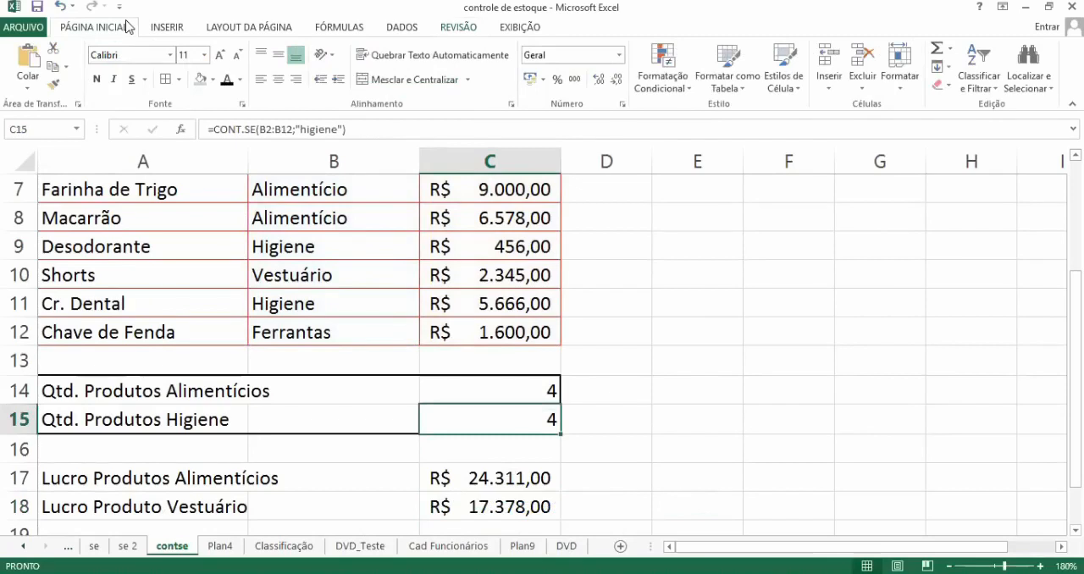
left_click(243, 106)
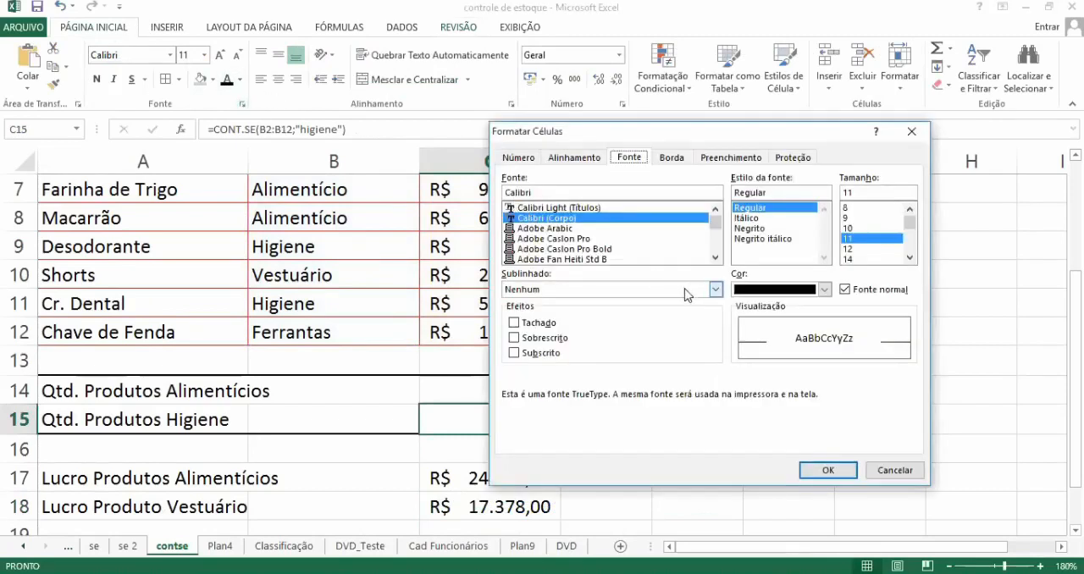
left_click(789, 161)
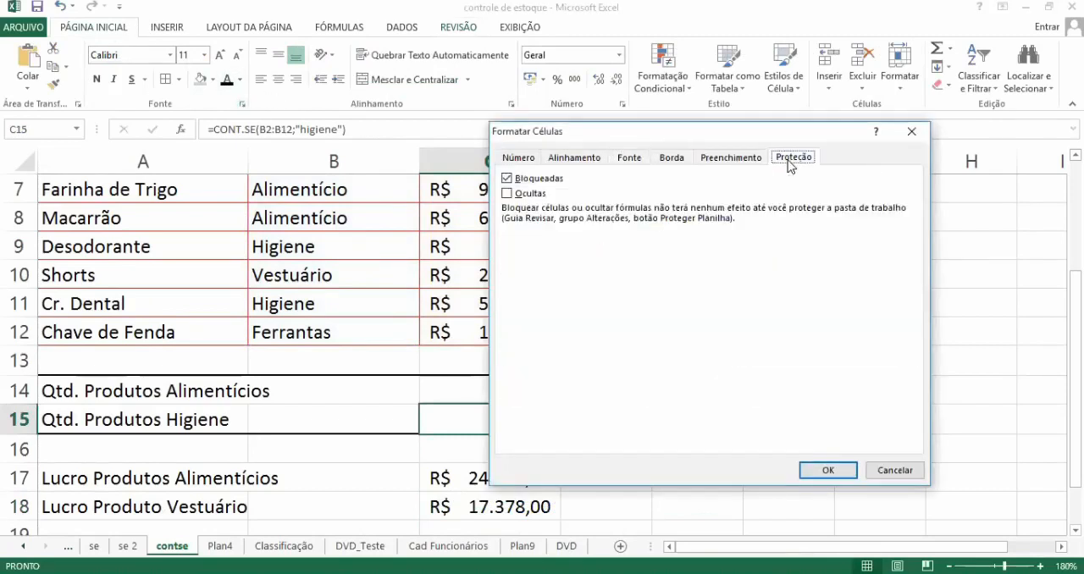
left_click(507, 195)
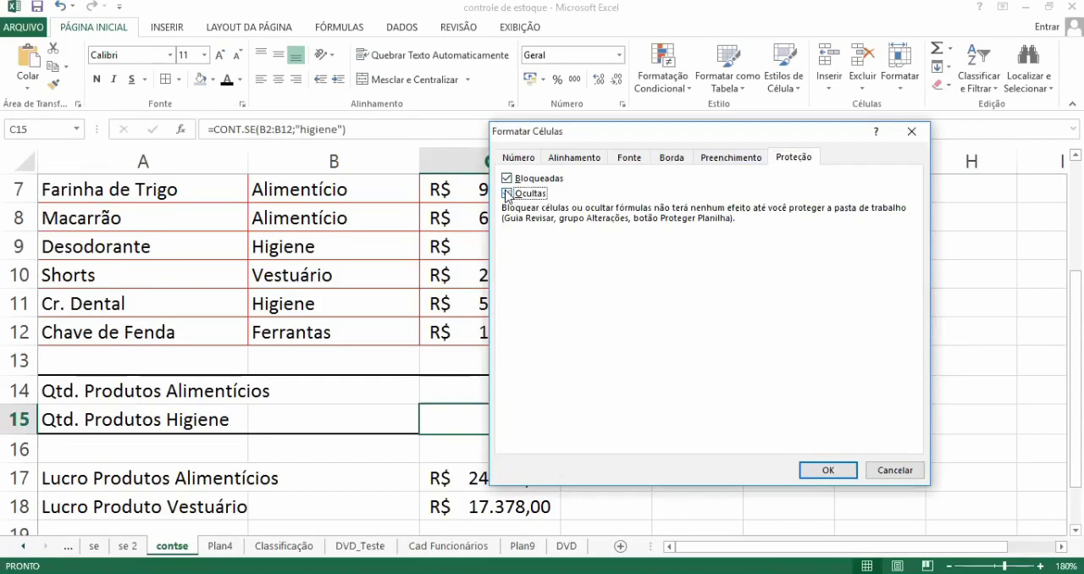
left_click(508, 194)
left_click(827, 474)
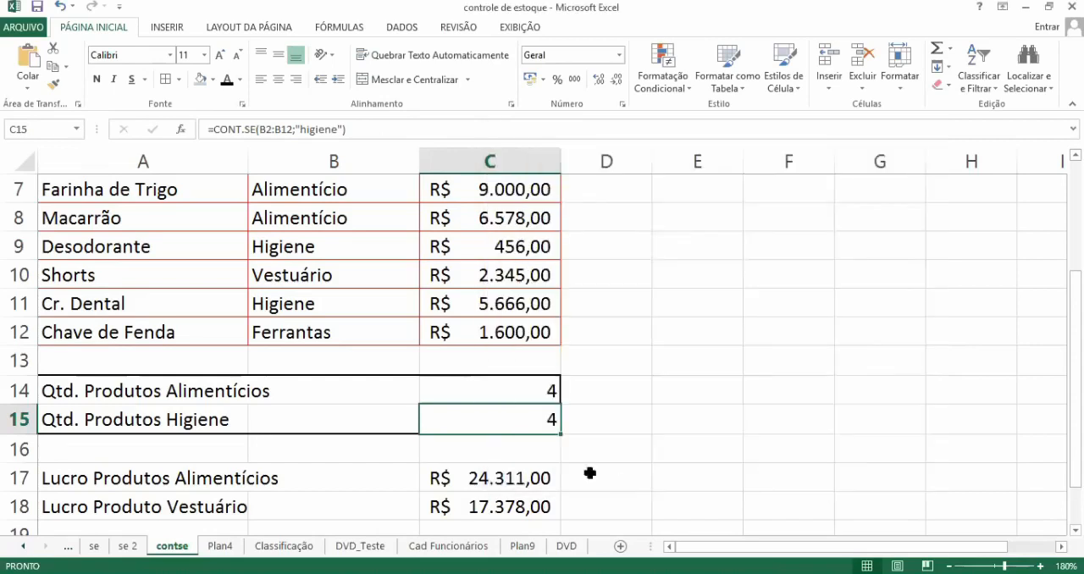
Step: Mark the Lucro formula cells C17:C18 as Ocultas in their cell protection settings, keeping them Bloqueadas
left_click(528, 478)
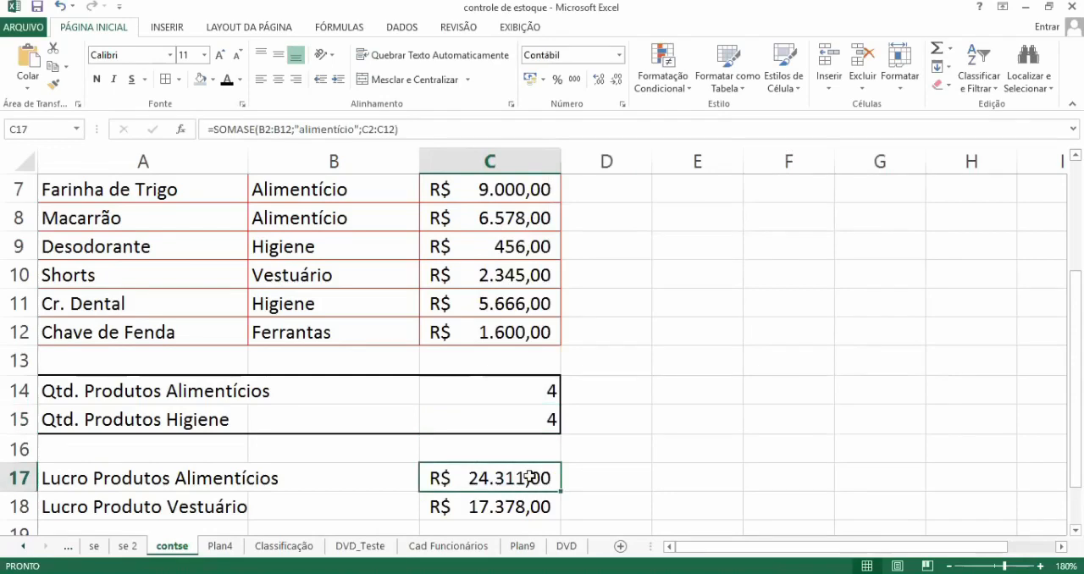
left_click_drag(529, 478, 529, 501)
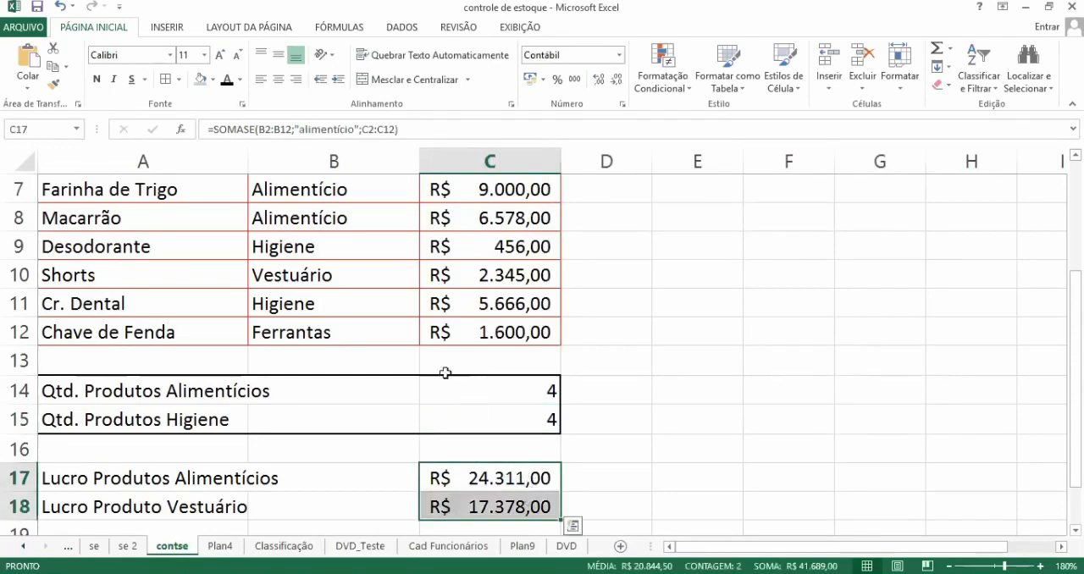
left_click(243, 104)
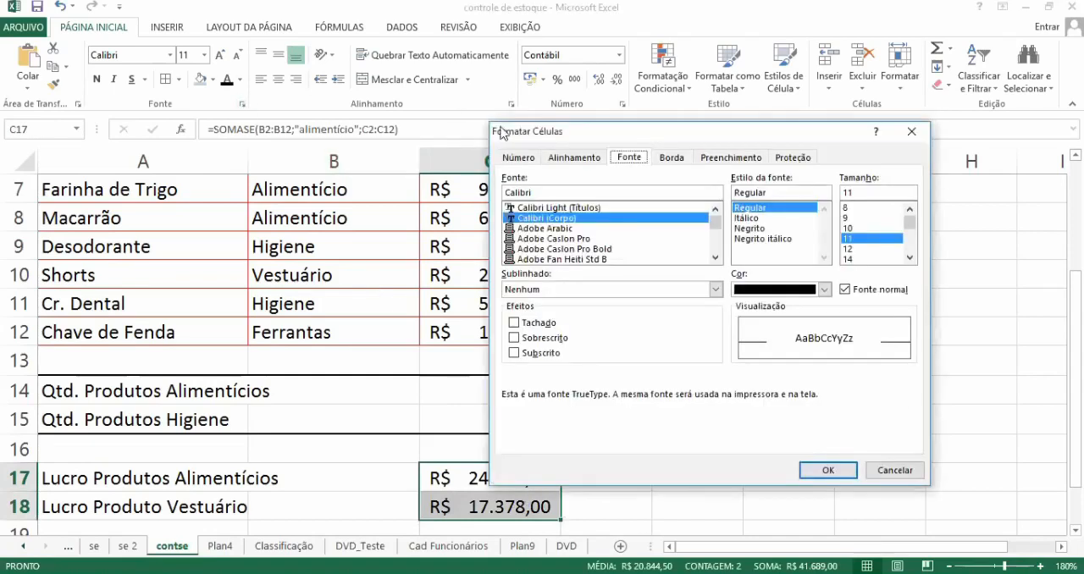
left_click(801, 163)
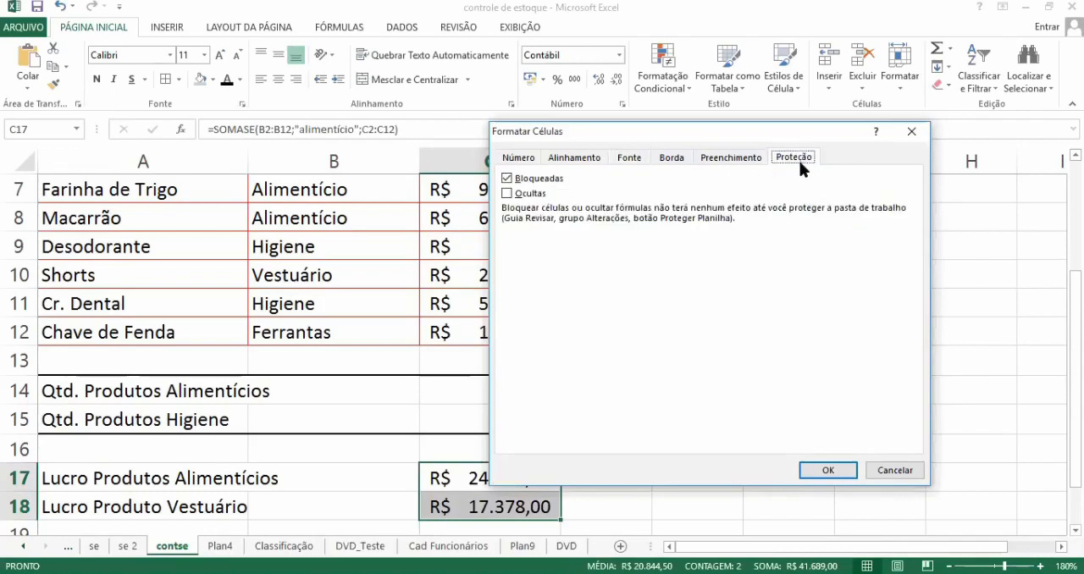
left_click(512, 195)
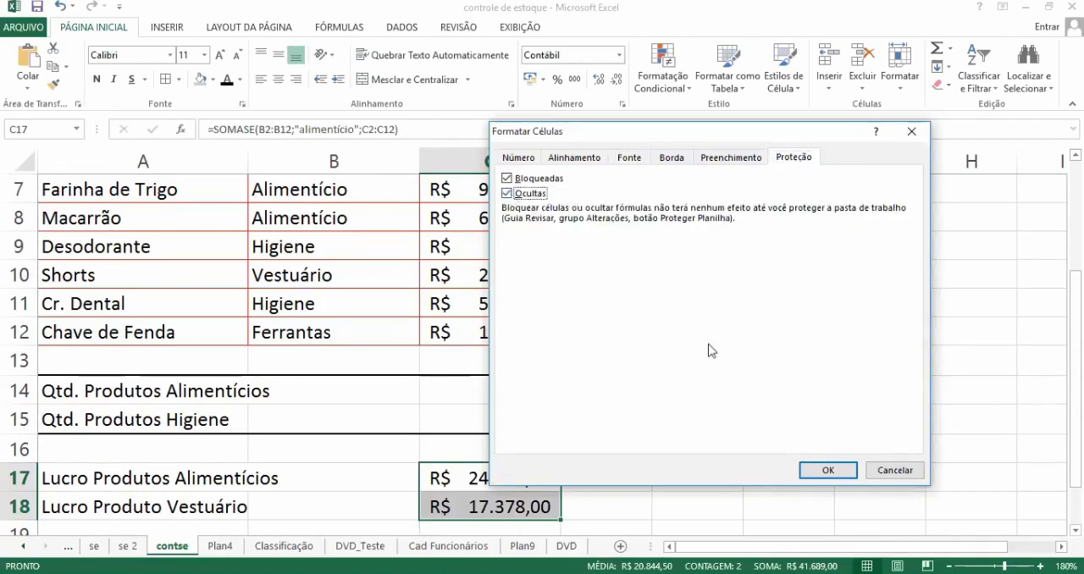
left_click(821, 471)
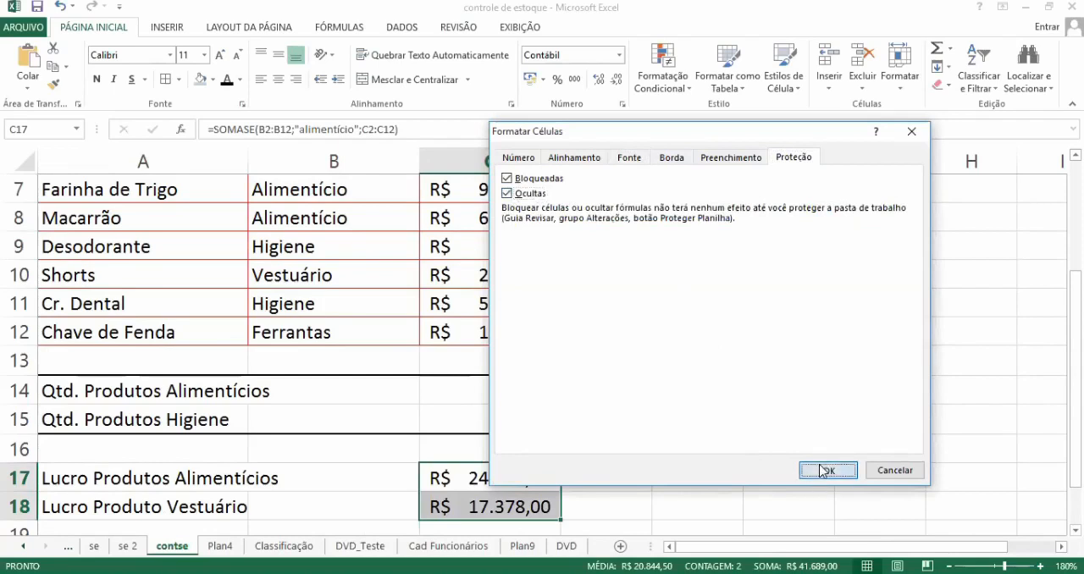
left_click(693, 474)
Step: Check whether the formulas in C14, C15 and C17 are shown while the sheet is unprotected, without changing them
left_click(547, 389)
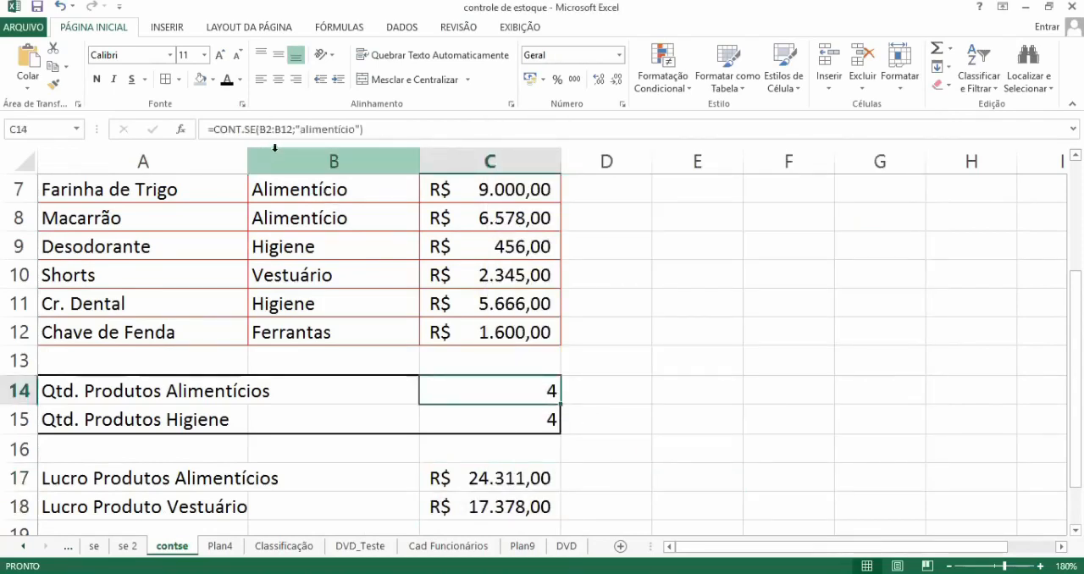
double_click(466, 427)
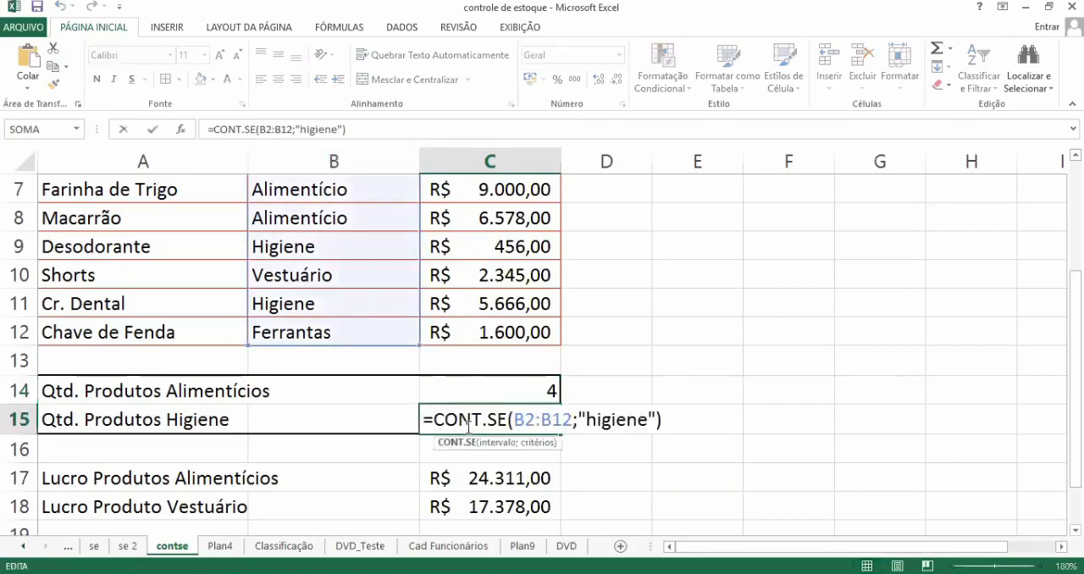
key("Escape")
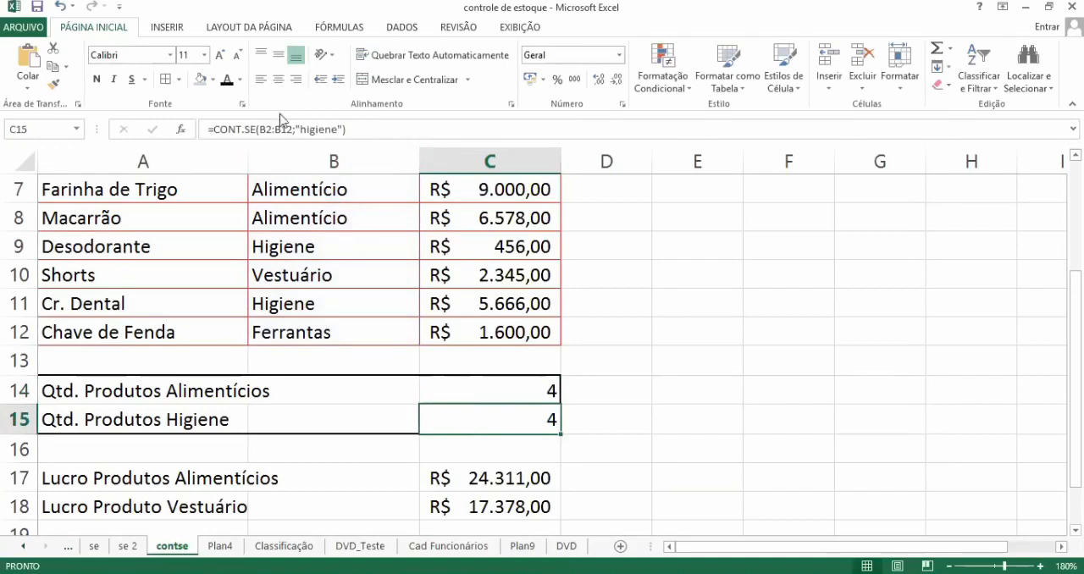
left_click(478, 477)
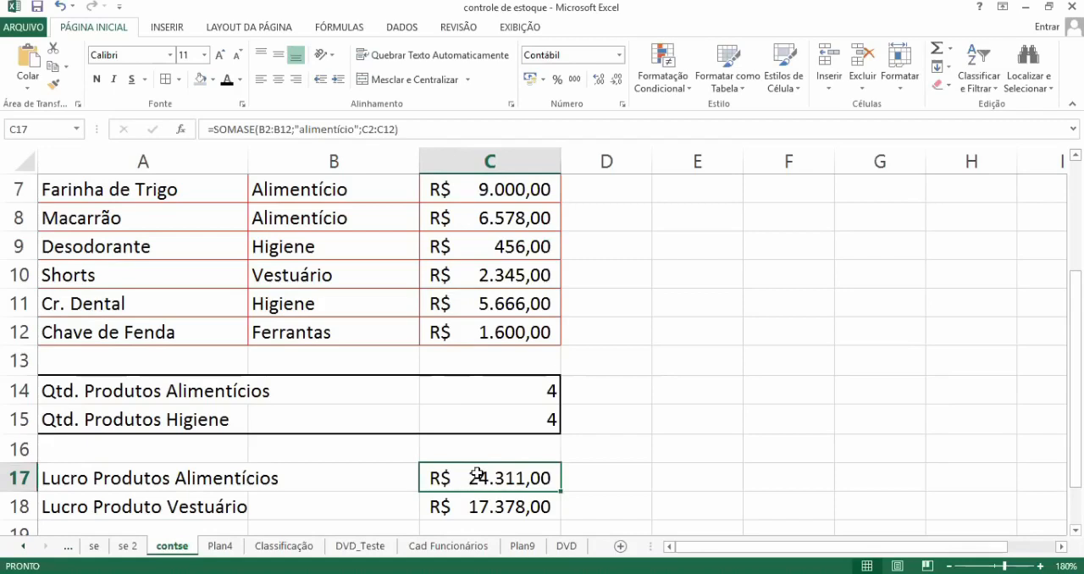
left_click(746, 329)
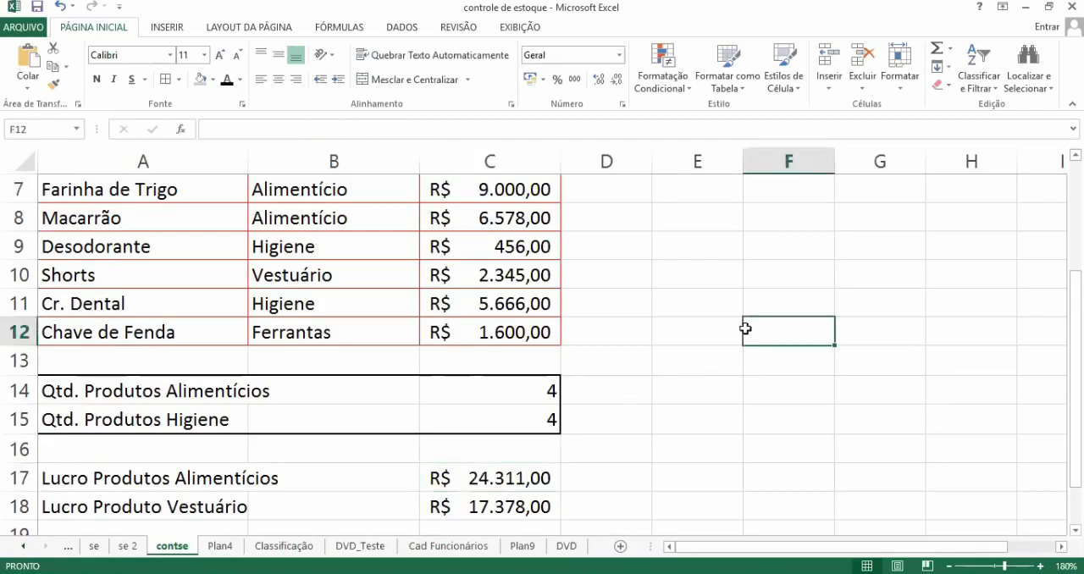
Step: Protect the contse sheet with the default permissions, entering and confirming the unprotect password
left_click(469, 28)
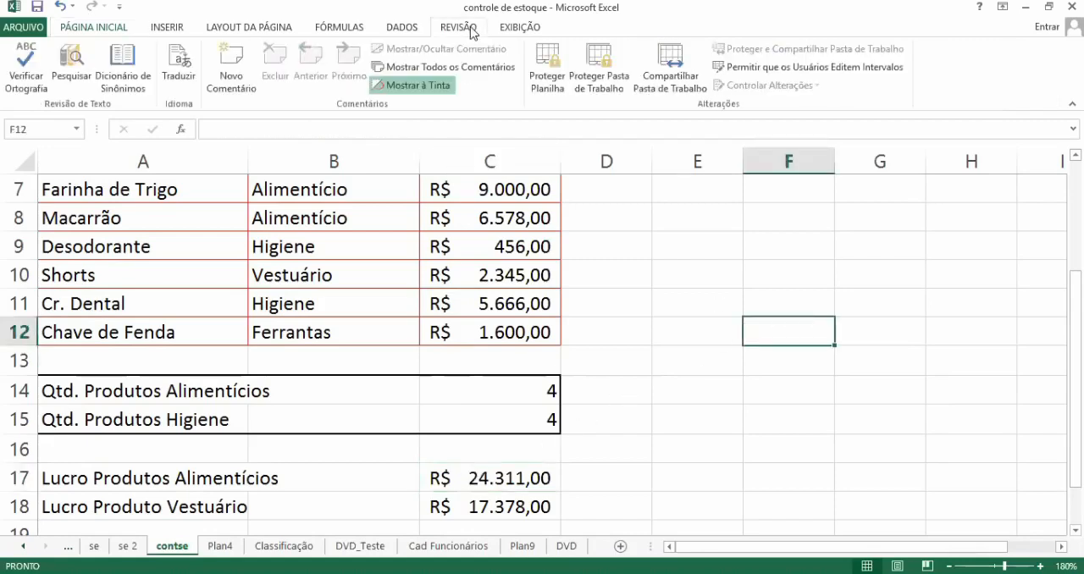
left_click(547, 85)
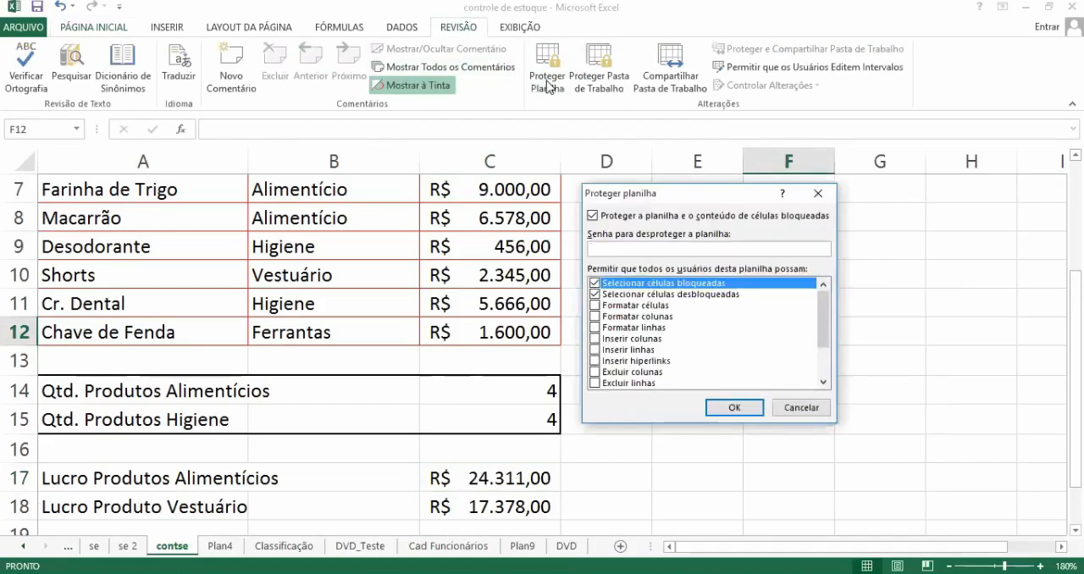
type("123")
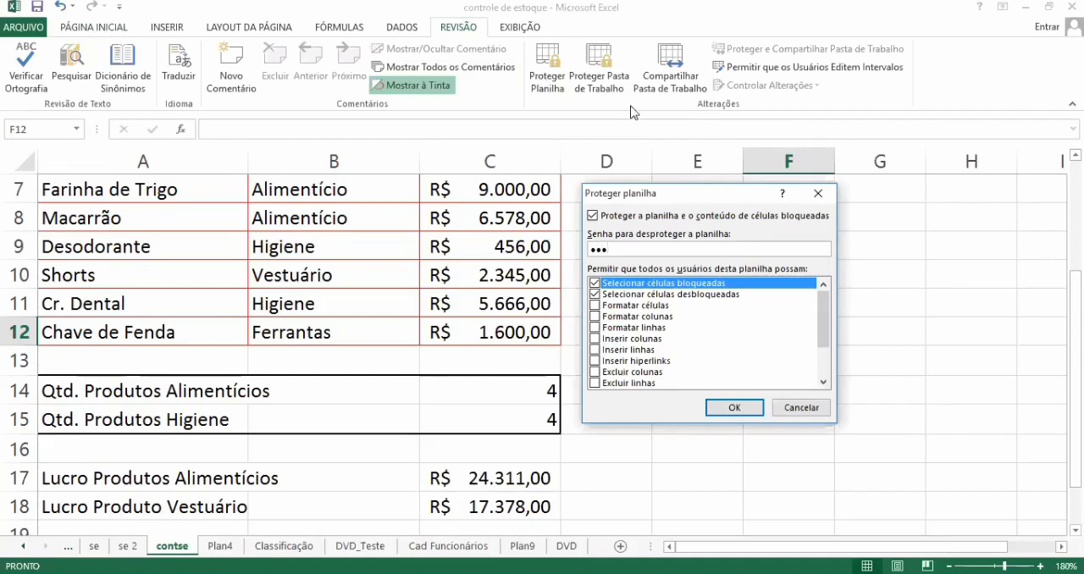
left_click(723, 409)
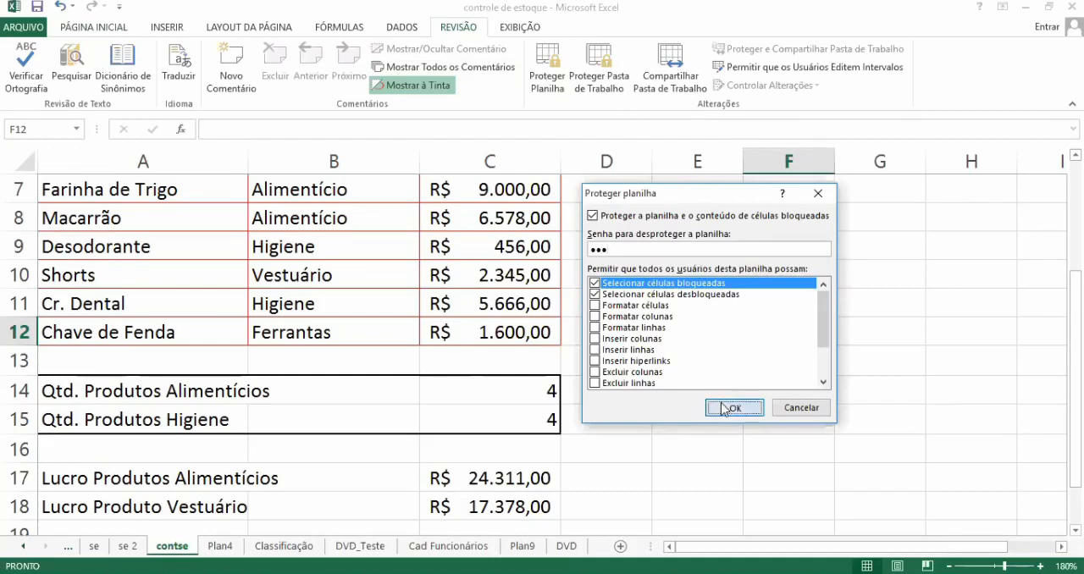
type("123")
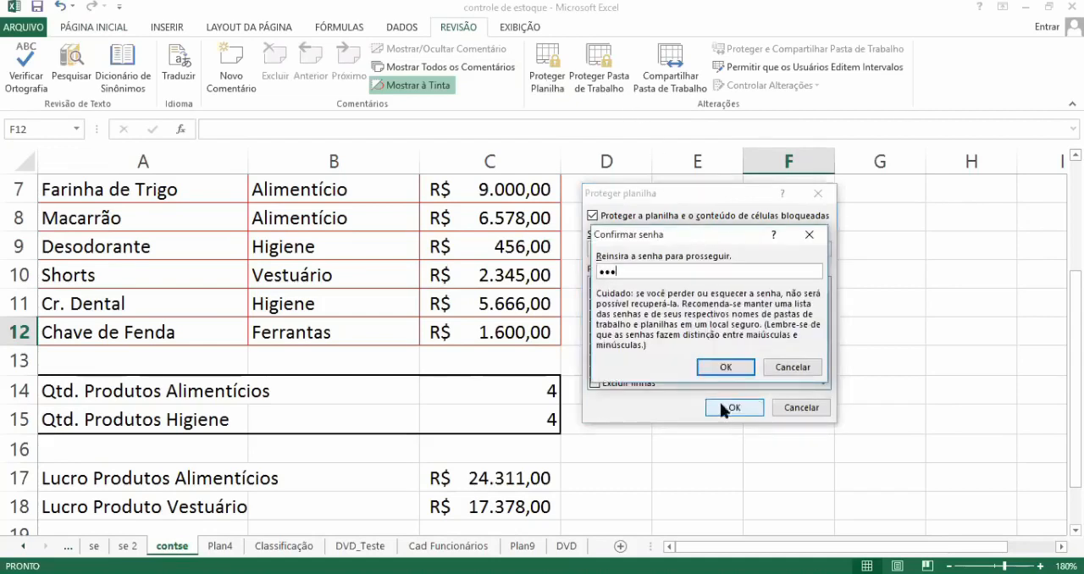
left_click(725, 369)
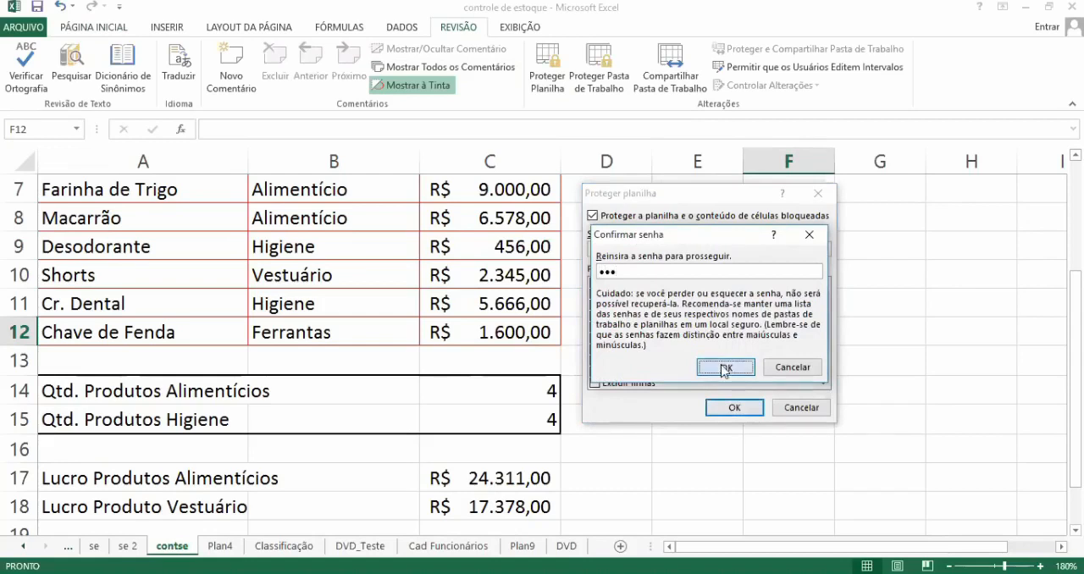
Step: Test whether the Desodorante value in C9 and the formula cell C14 can be edited, dismissing each alert
left_click(510, 241)
double_click(511, 240)
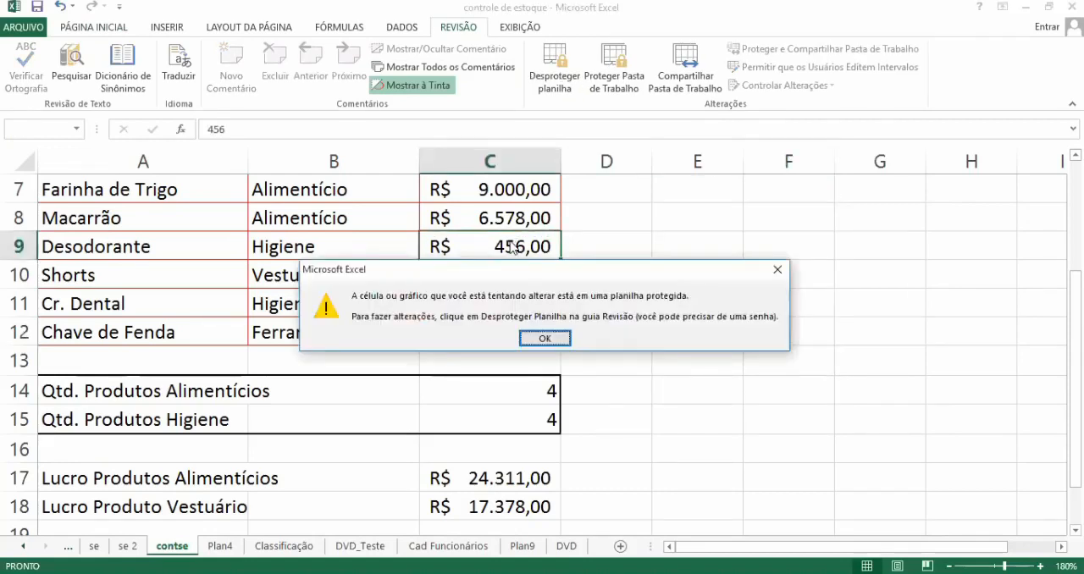
key("Return")
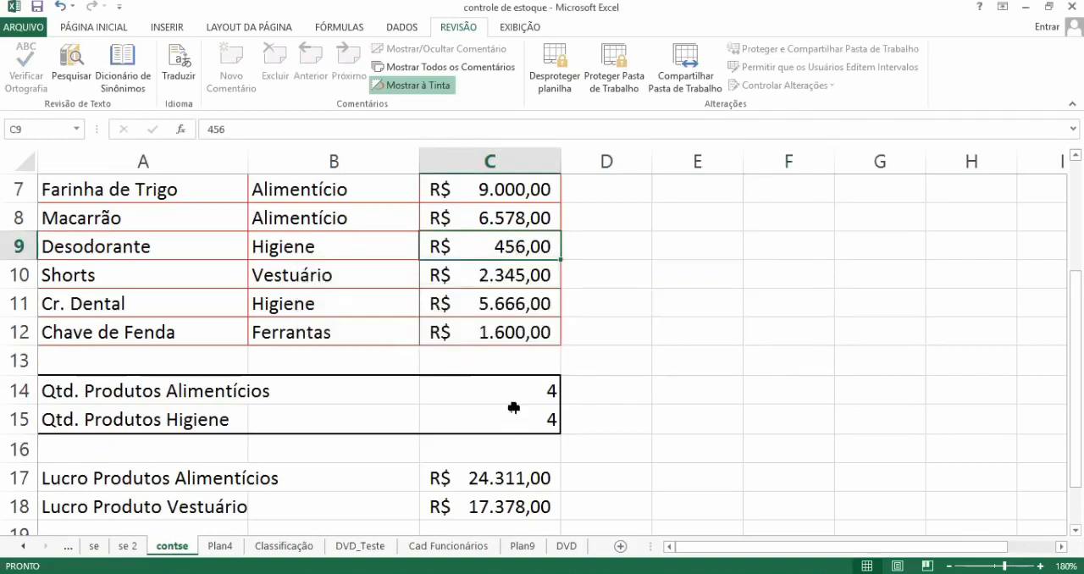
left_click(513, 408)
left_click(516, 386)
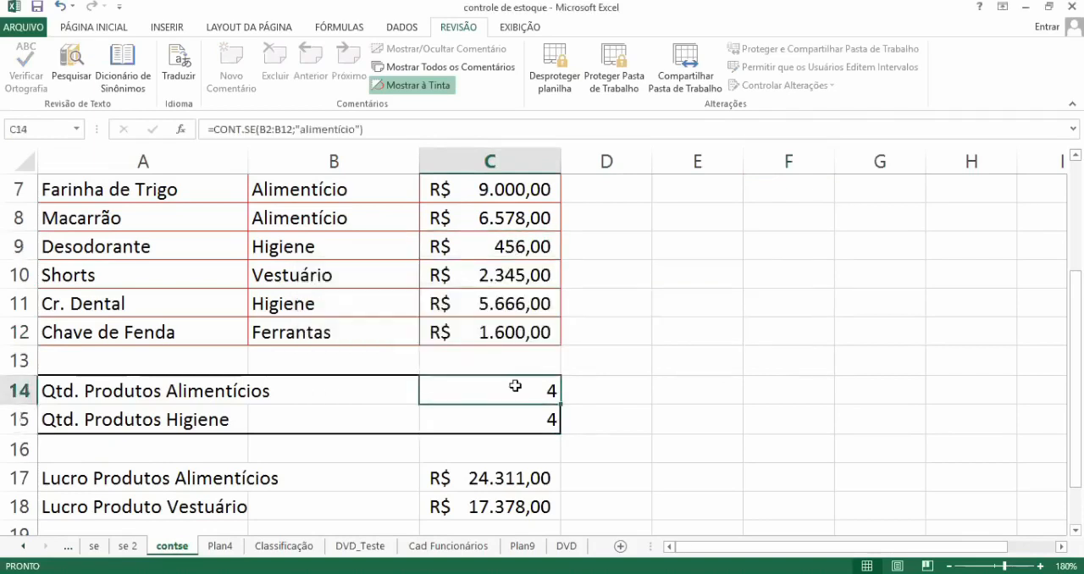
double_click(515, 387)
key("Return")
Step: Test whether the product name in A10 can be erased on the protected sheet, then cancel the edit
left_click(190, 294)
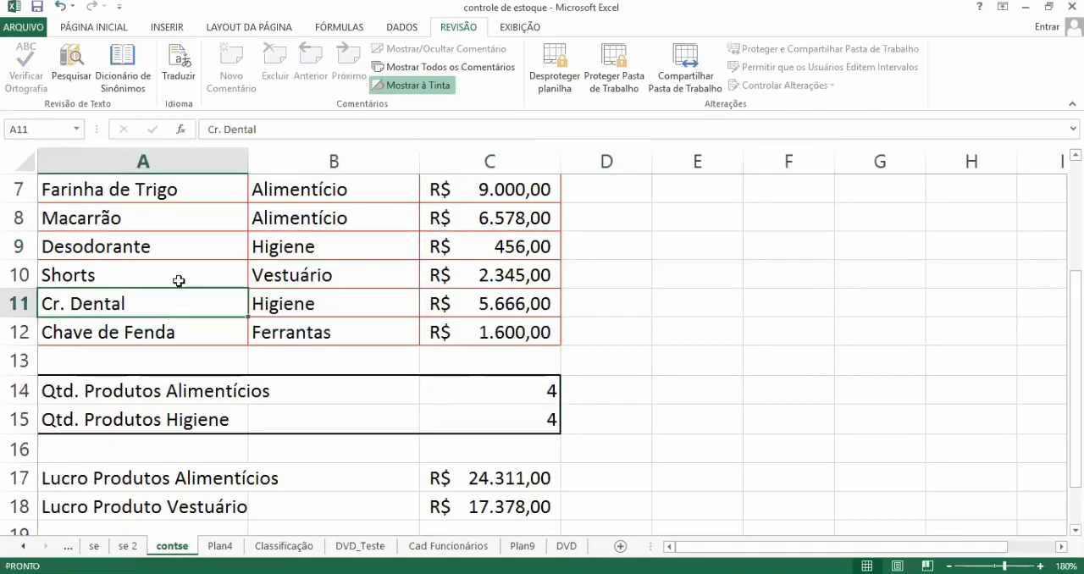
left_click(178, 280)
double_click(179, 281)
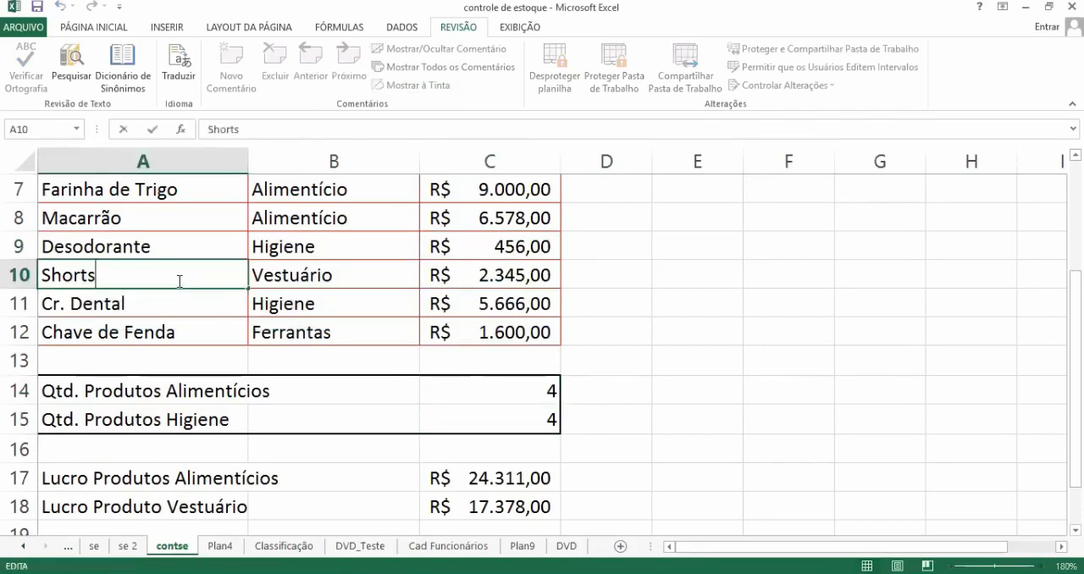
key("BackSpace")
key("BackSpace")
key("BackSpace")
key("BackSpace")
key("BackSpace")
key("BackSpace")
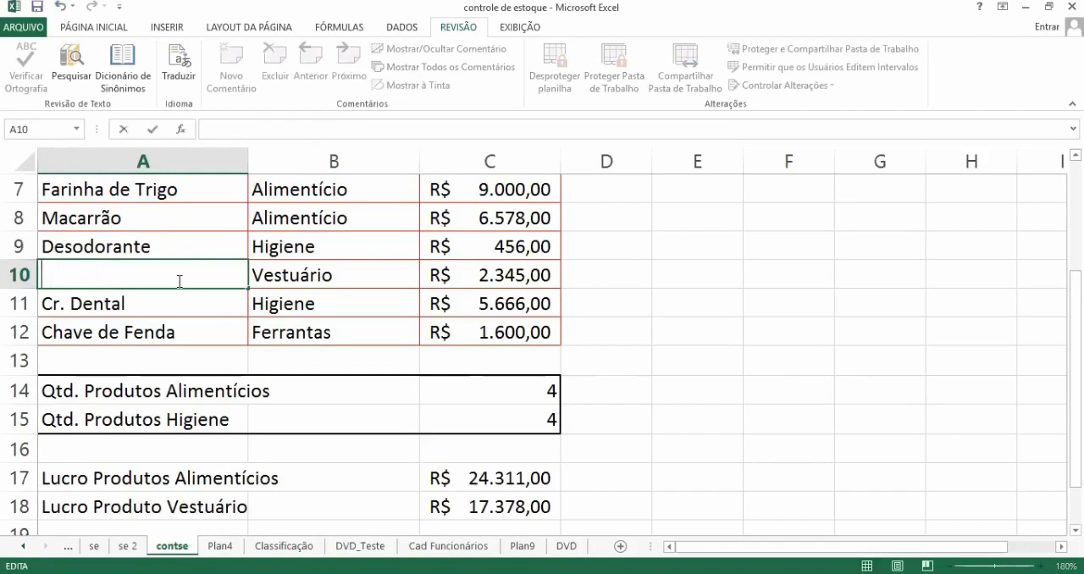
key("Escape")
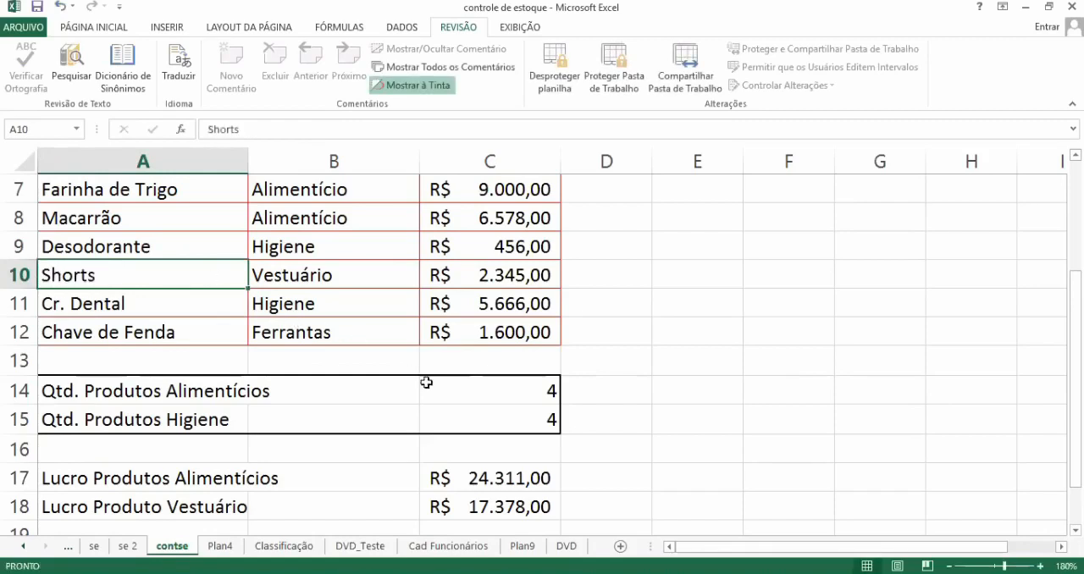
Step: Compare the formula display of C14 with that of the hidden-formula cells C15 and C17 on the protected sheet
left_click(472, 395)
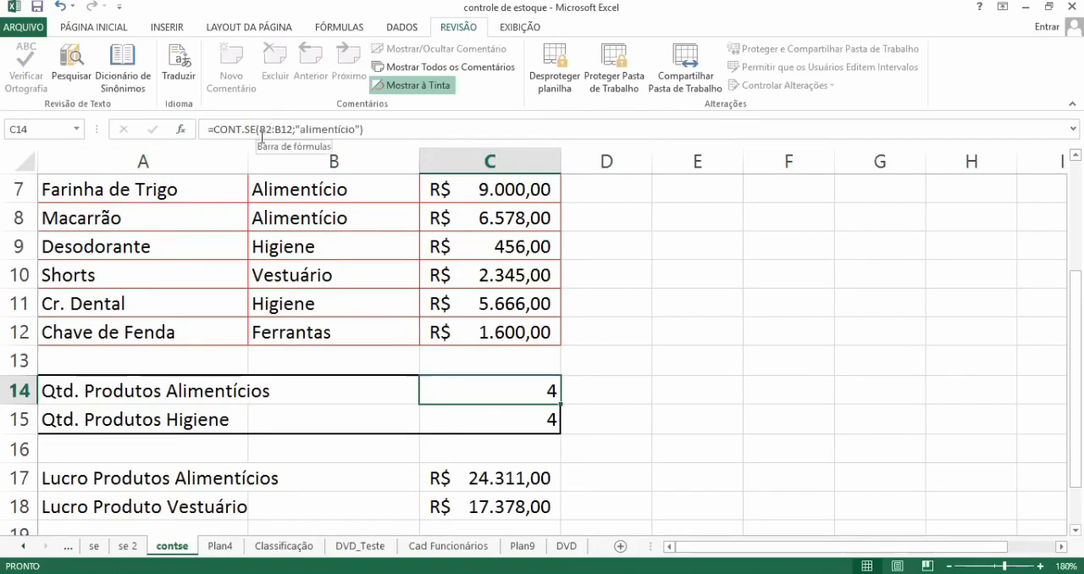
left_click(469, 428)
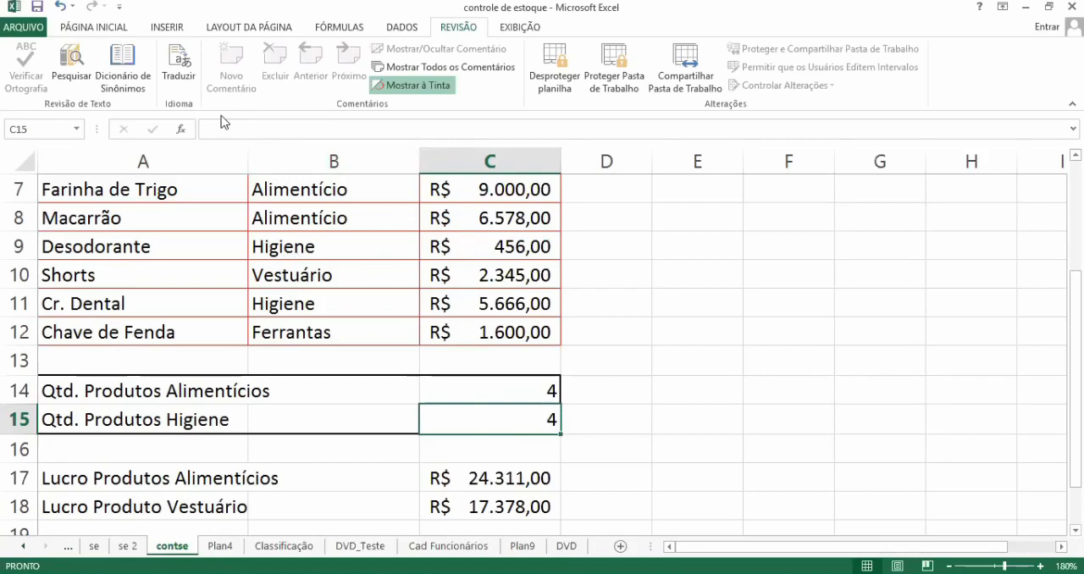
left_click(491, 477)
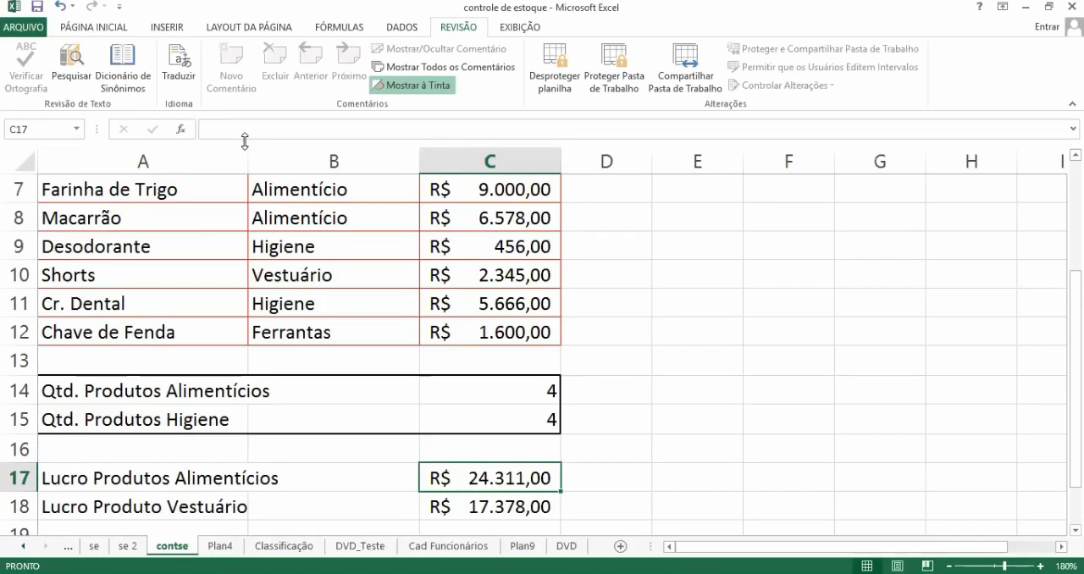
Step: Unprotect the contse sheet with its password and check the formula display of the total in C17
left_click(593, 279)
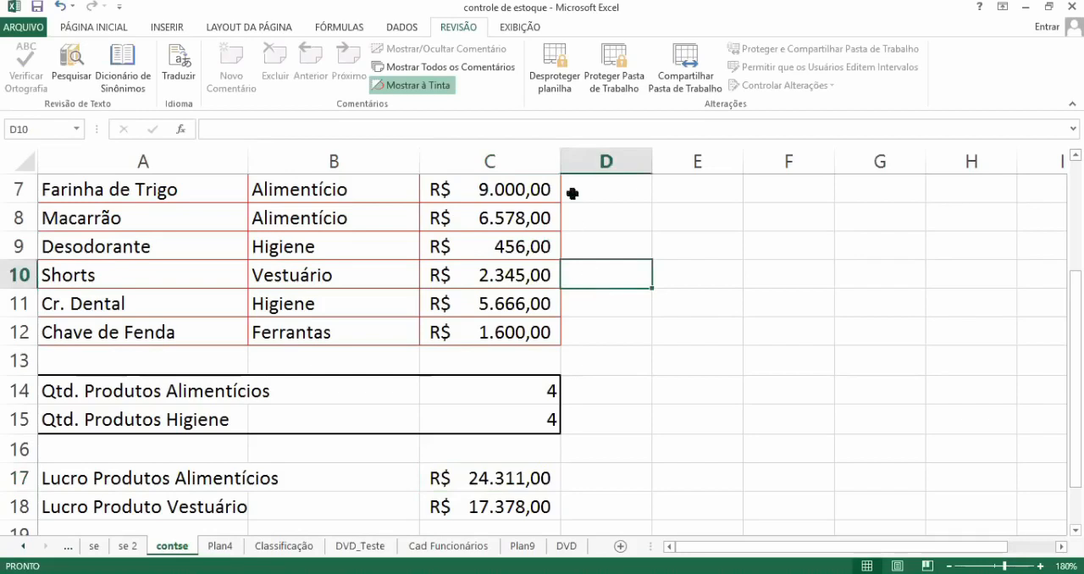
left_click(564, 78)
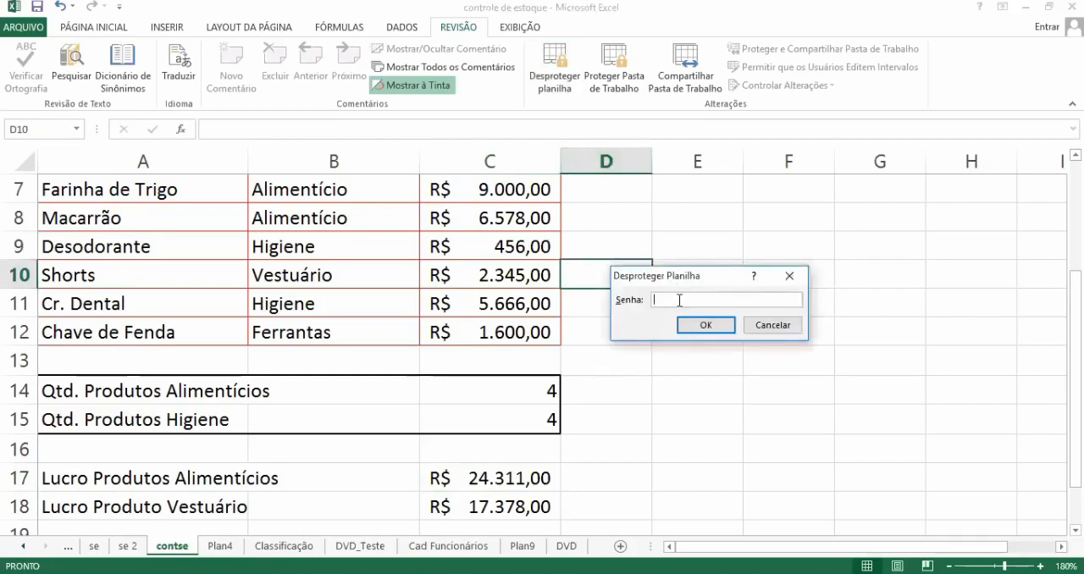
type("123")
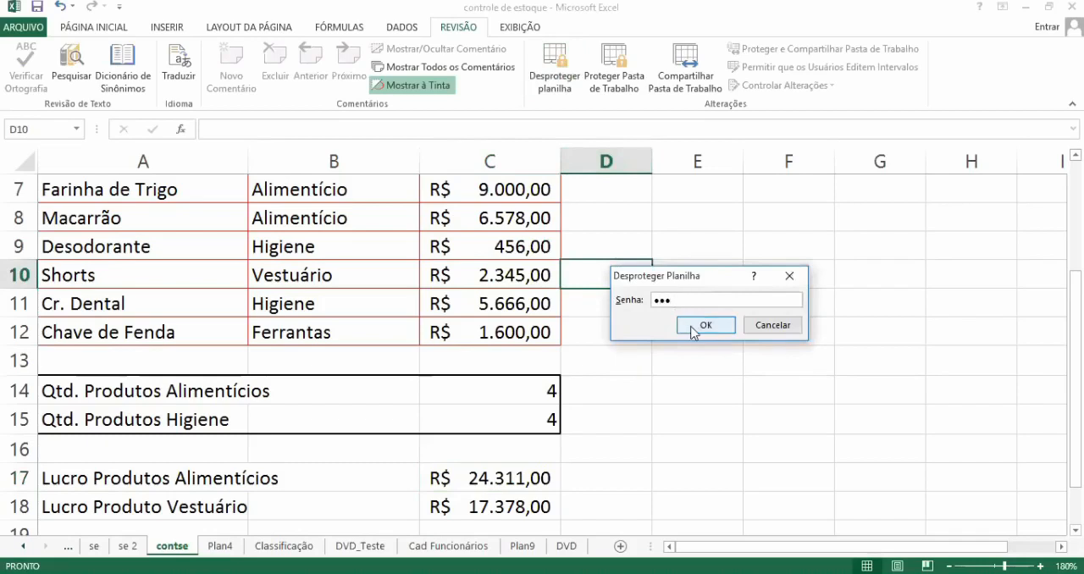
left_click(693, 328)
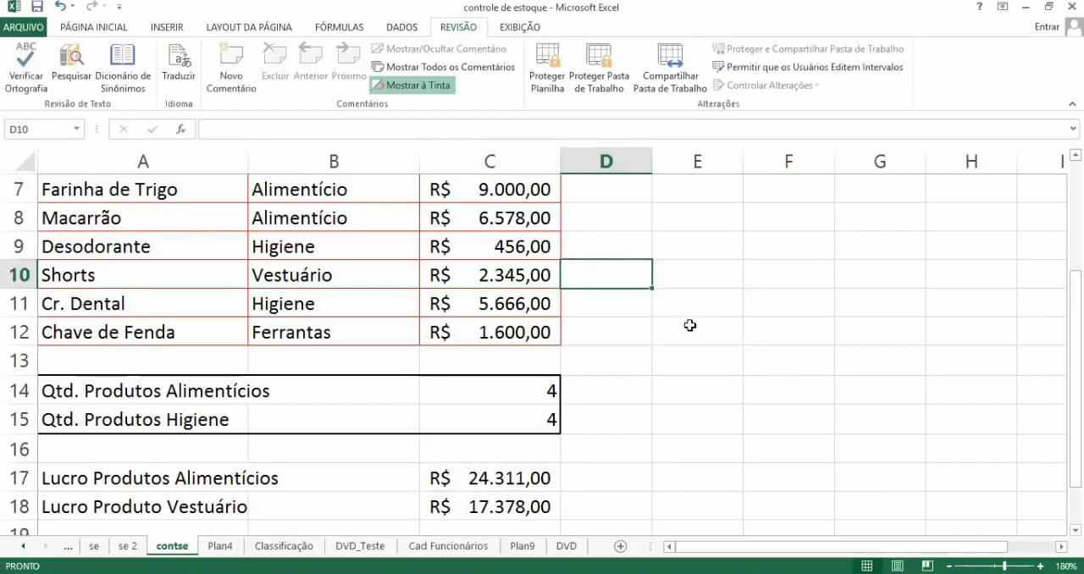
left_click(690, 325)
left_click(625, 254)
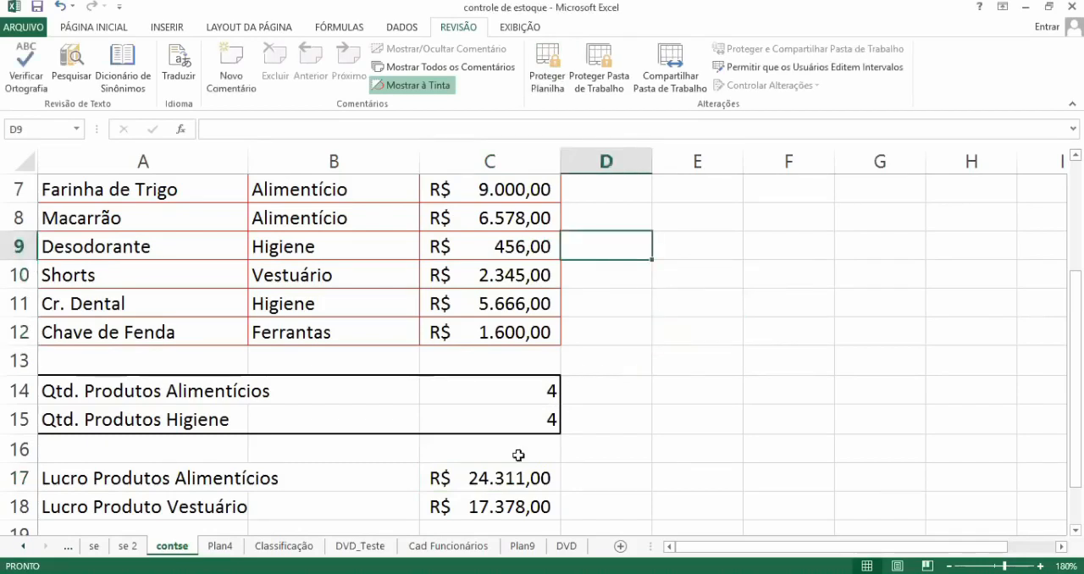
left_click(503, 483)
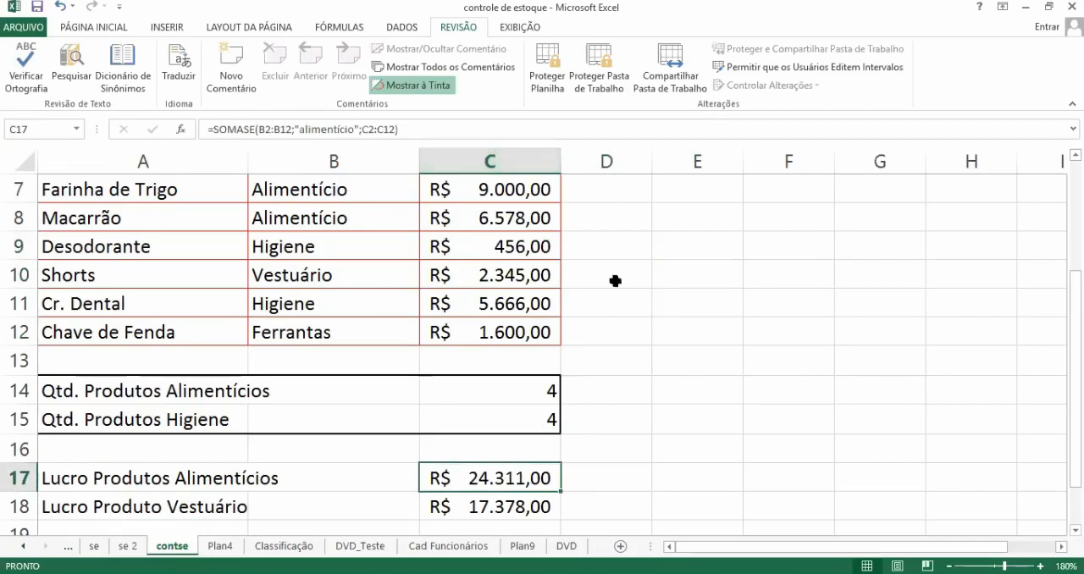
Step: Open the DVD sheet and compare rows 6 and 8 of the product list for repeated entries
left_click(360, 549)
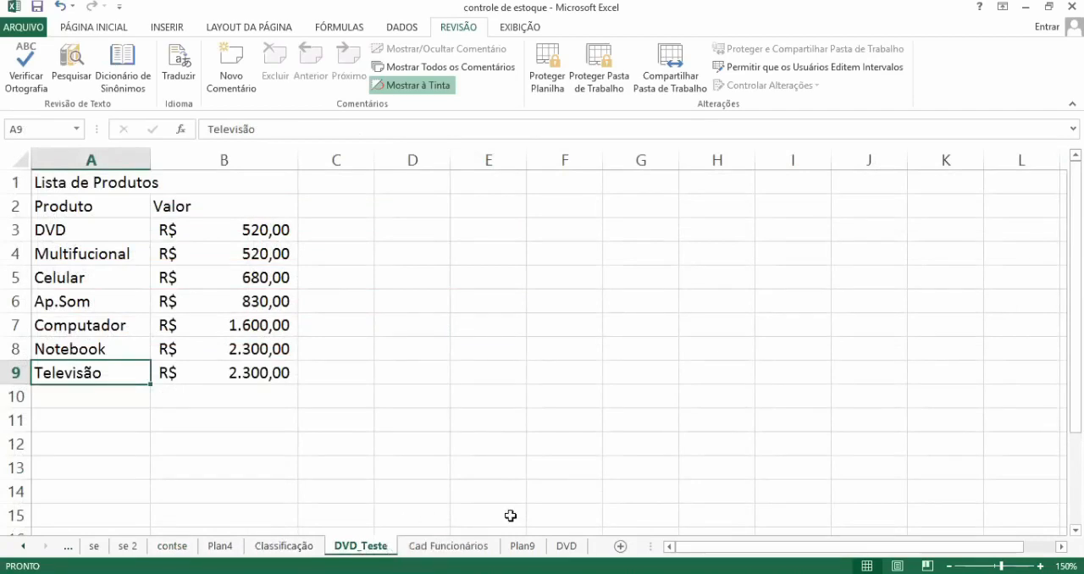
left_click(567, 546)
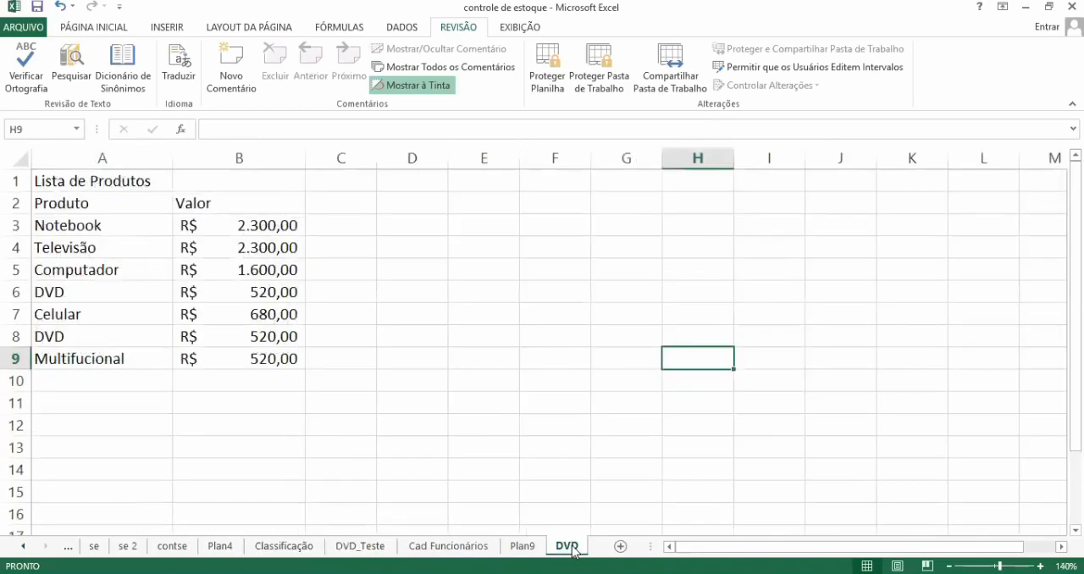
left_click(374, 385)
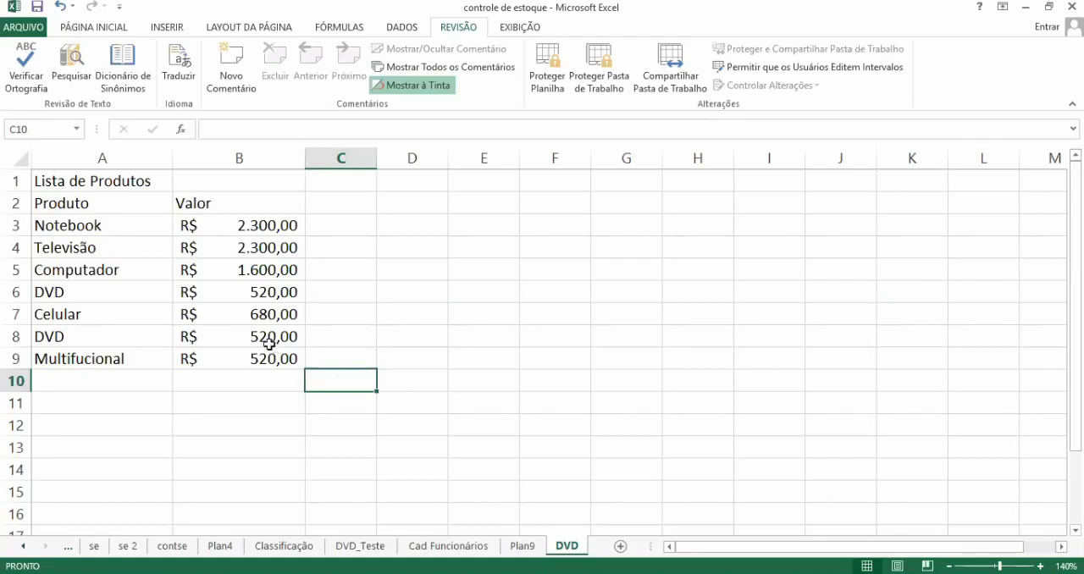
left_click(90, 293)
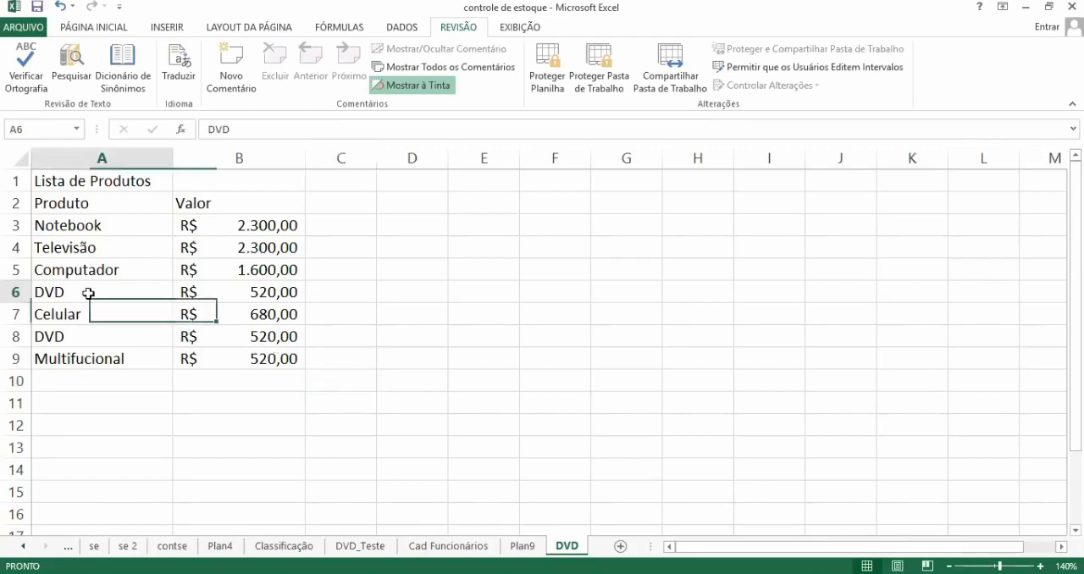
left_click(15, 292)
left_click(15, 337)
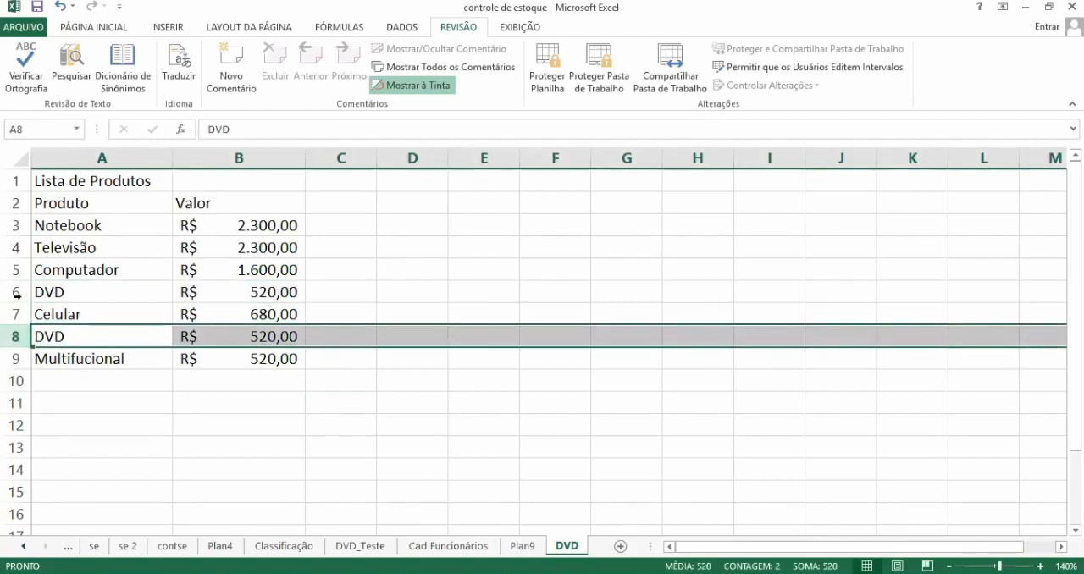
left_click(19, 295)
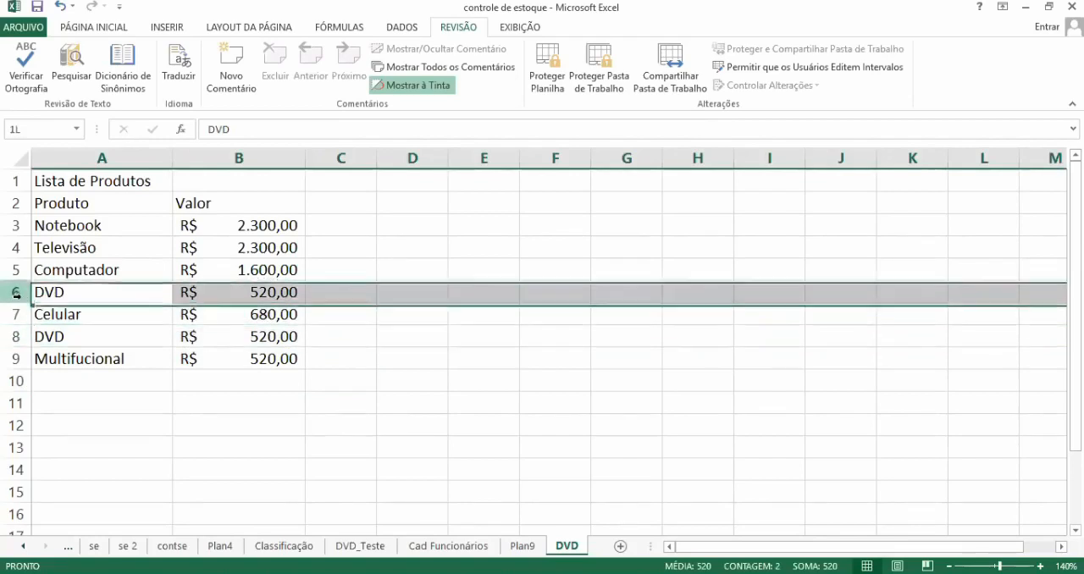
left_click(89, 240)
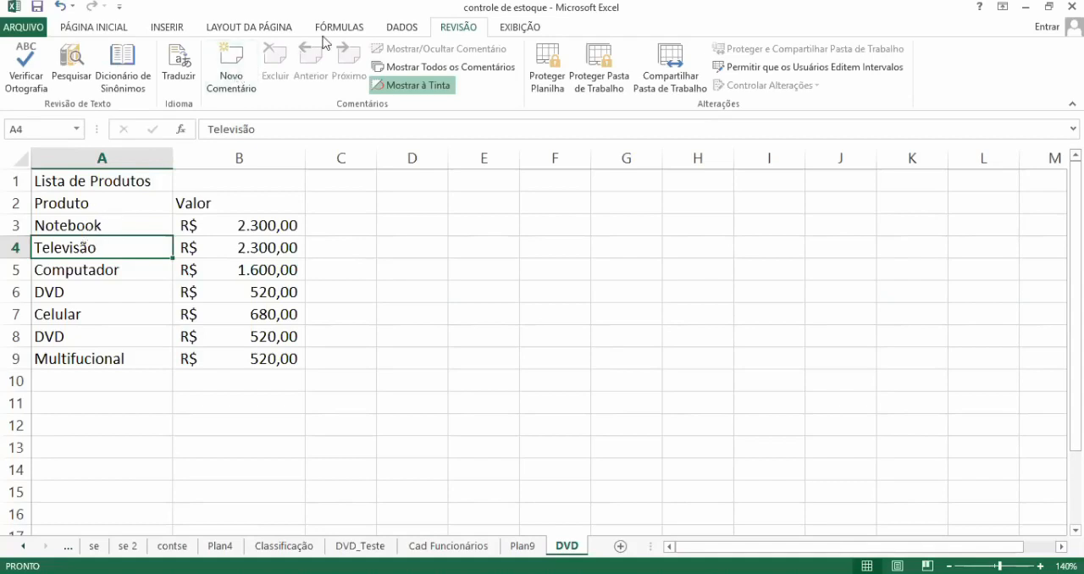
left_click(410, 34)
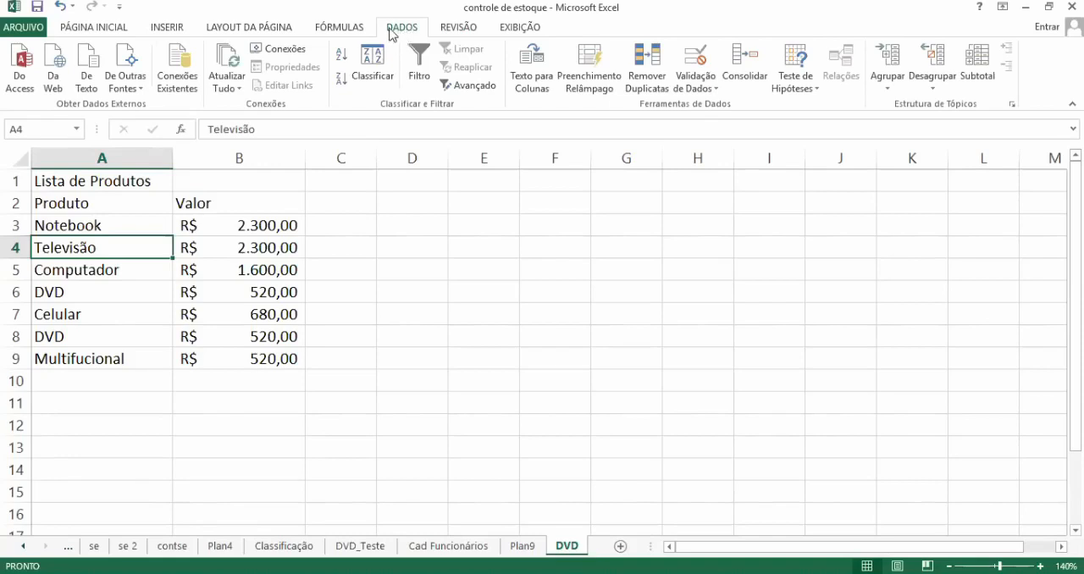
left_click(111, 32)
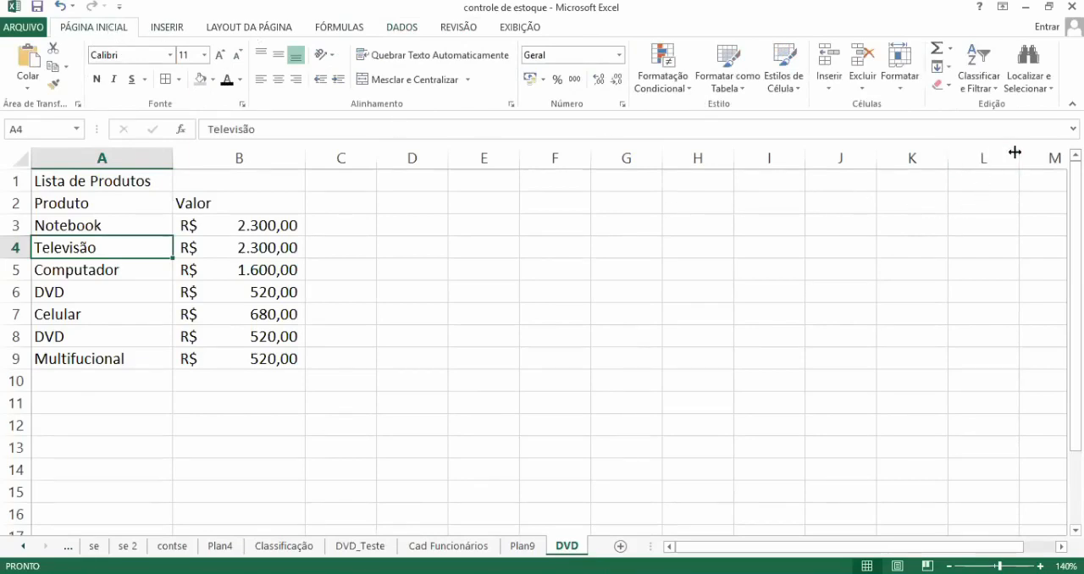
left_click(991, 85)
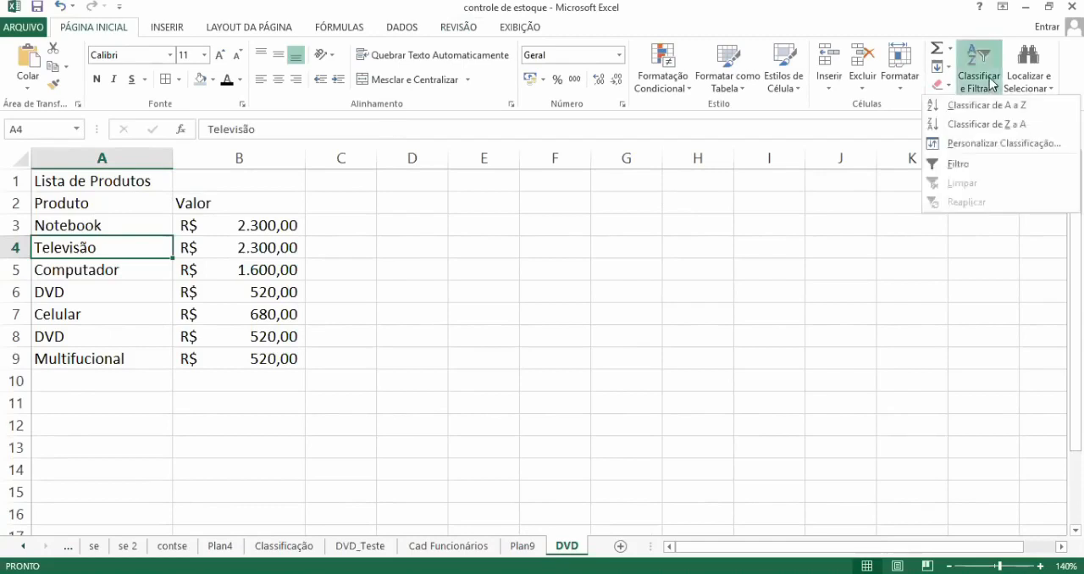
Step: Remove duplicate rows from the DVD sheet's product list, checking only the Produto column and keeping the headers option enabled
left_click(405, 29)
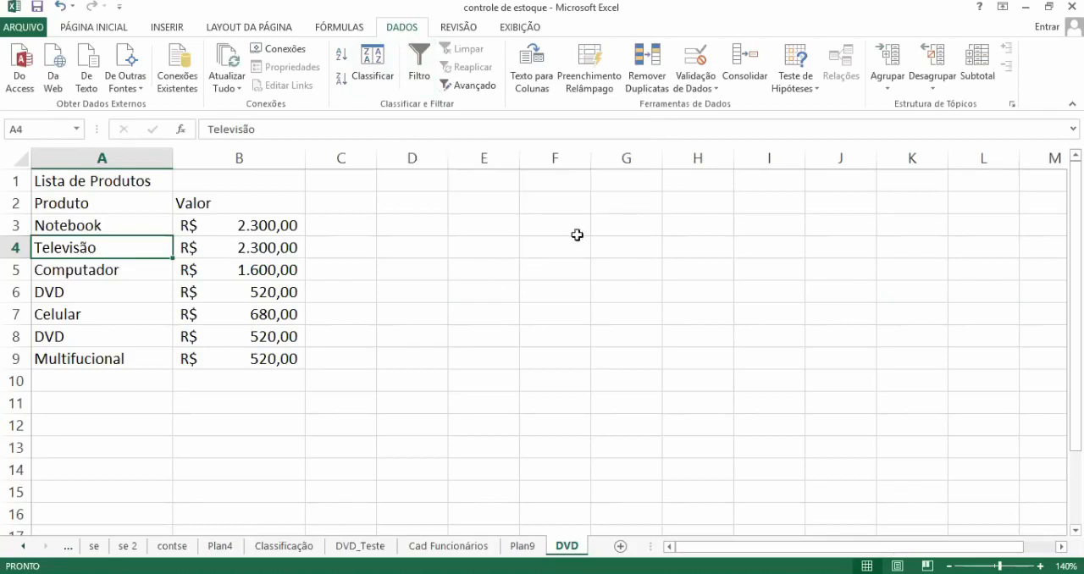
left_click(654, 81)
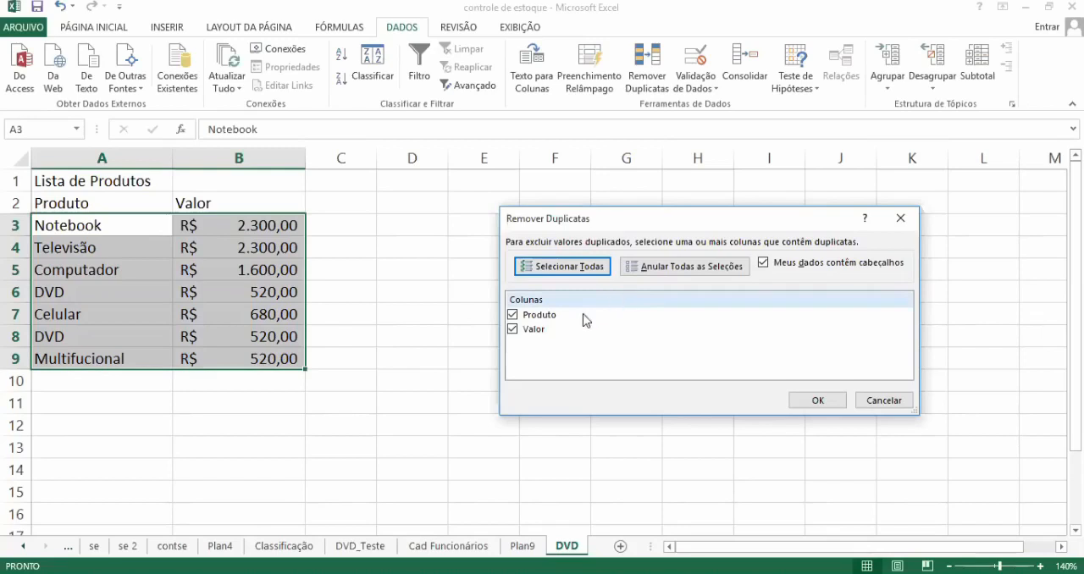
left_click(512, 330)
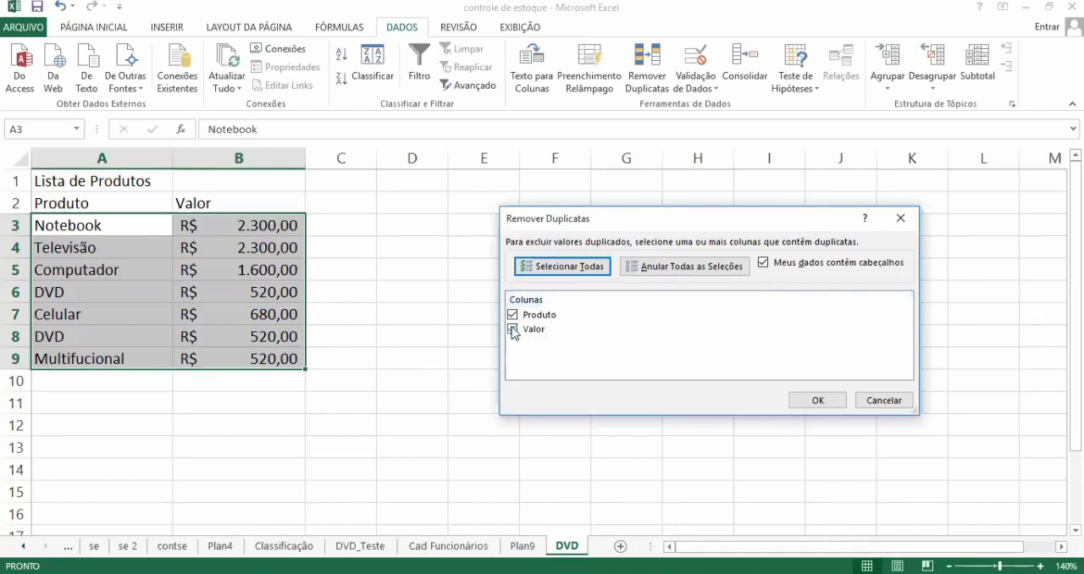
left_click(513, 330)
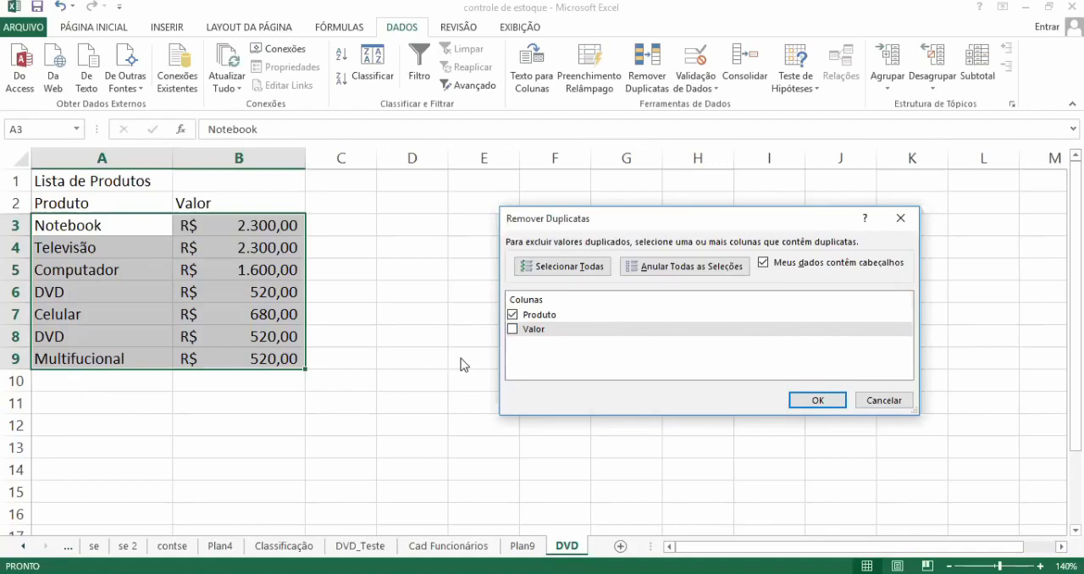
left_click(817, 401)
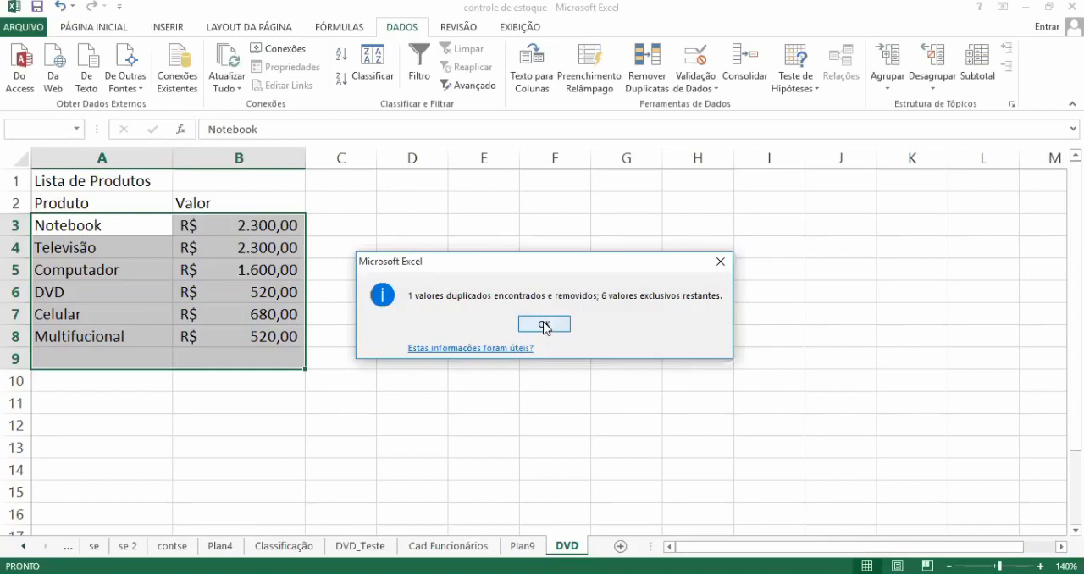
left_click(544, 325)
key("Down")
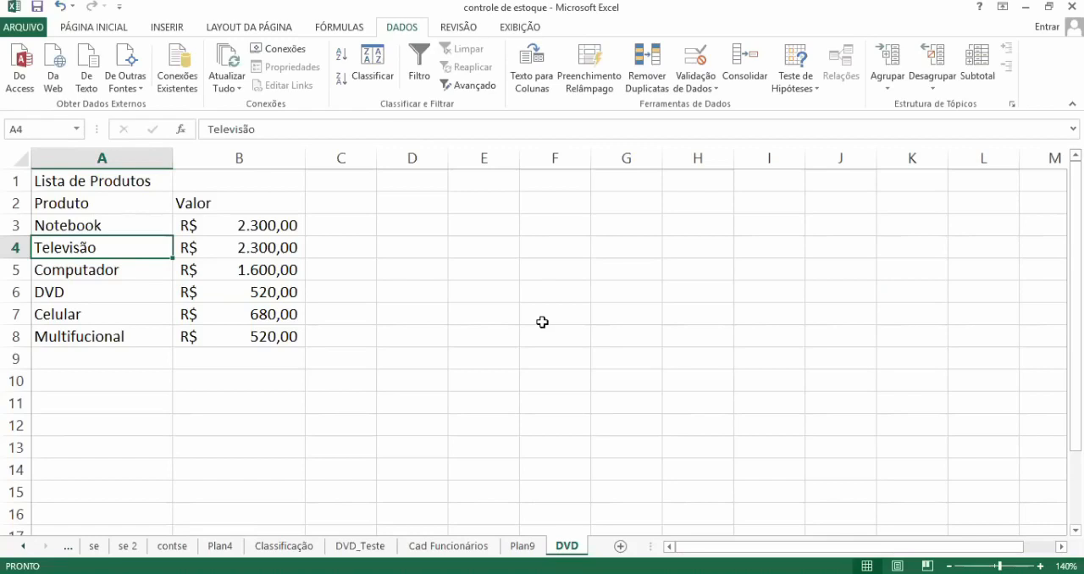
Step: On the Cad Funcionários sheet, insert a comment in cell A4 reading "O Sr. Estava na lista de espera"
left_click(432, 549)
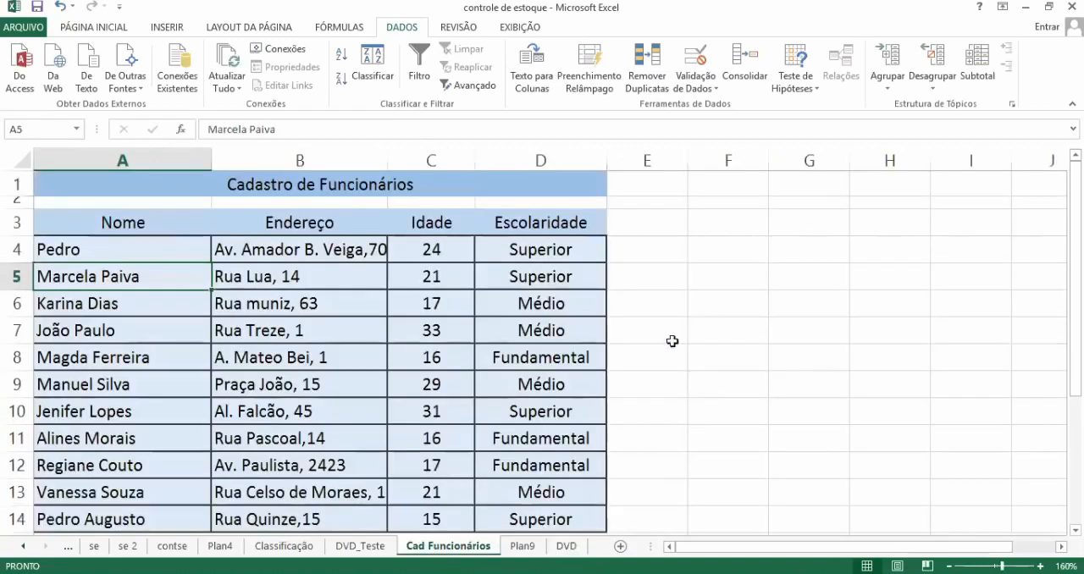
left_click(731, 298)
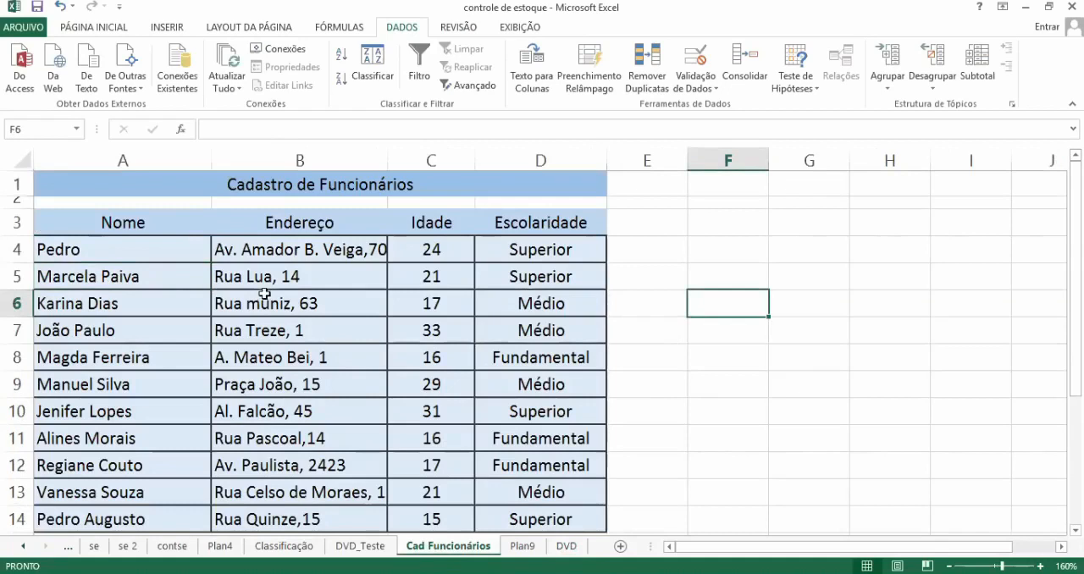
left_click(182, 249)
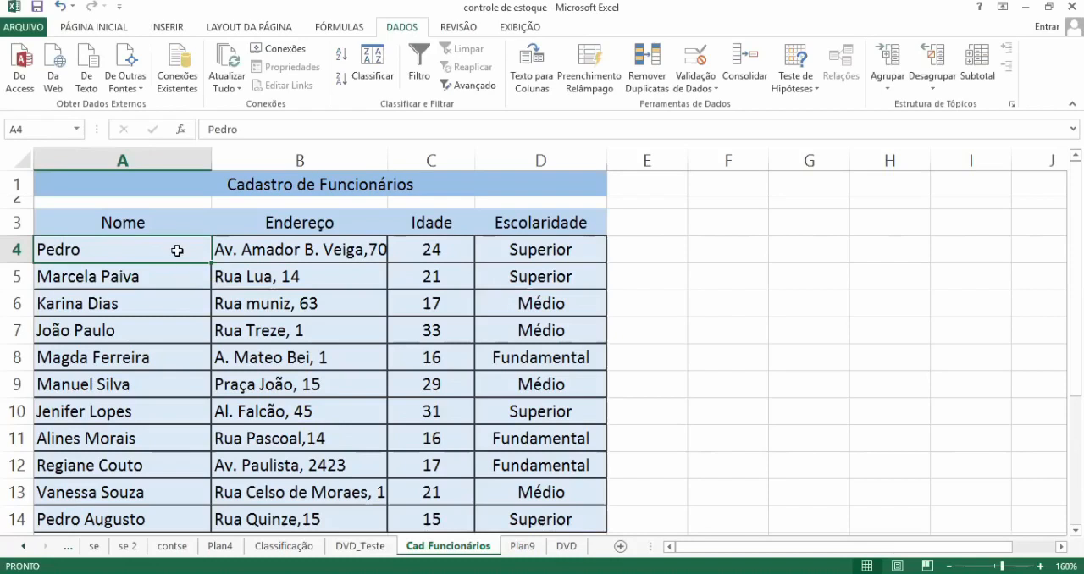
right_click(178, 253)
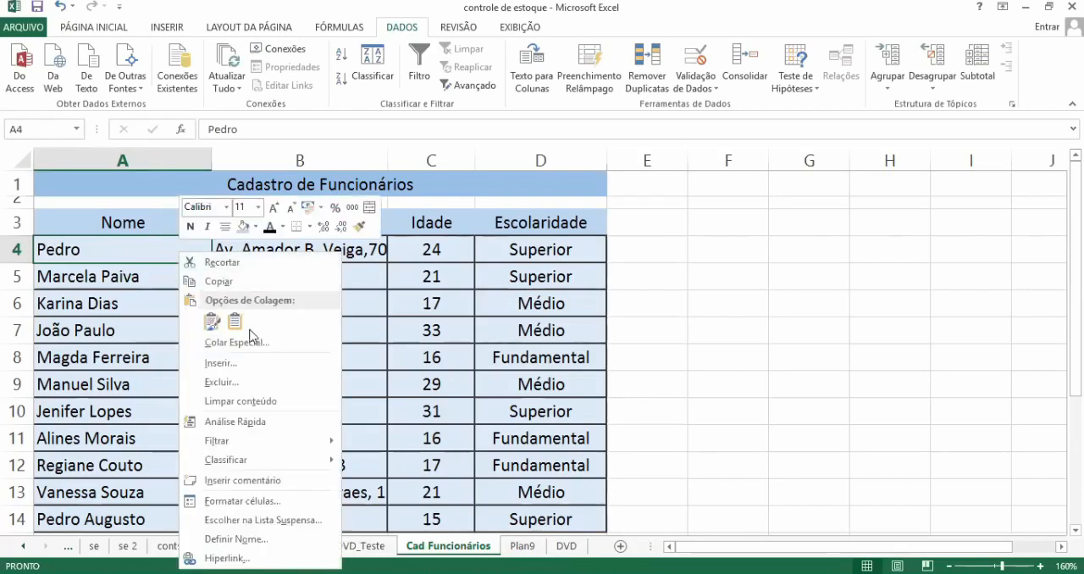
left_click(276, 481)
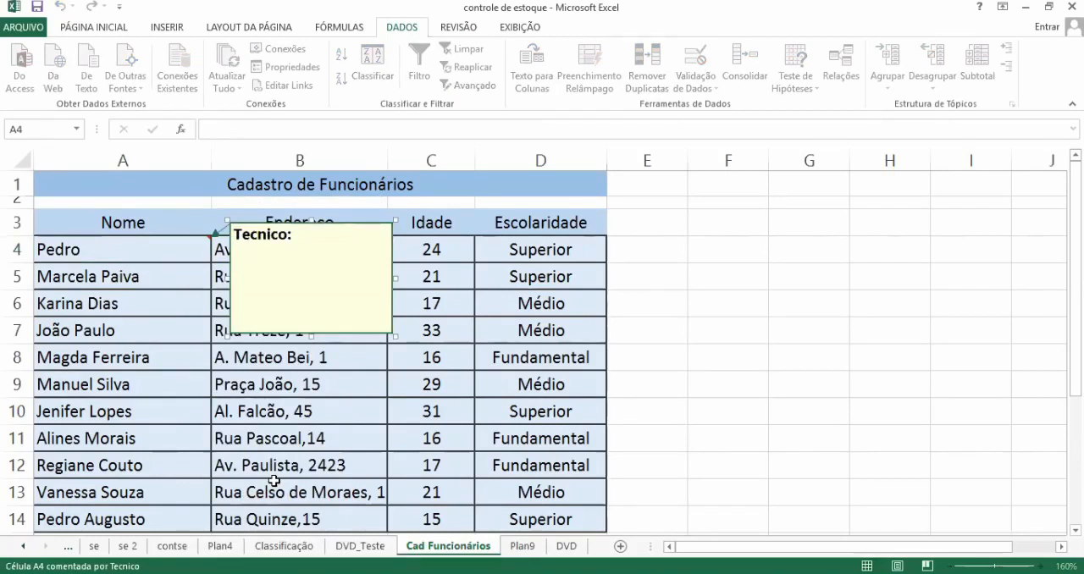
type("O Sr. E")
type("stava ")
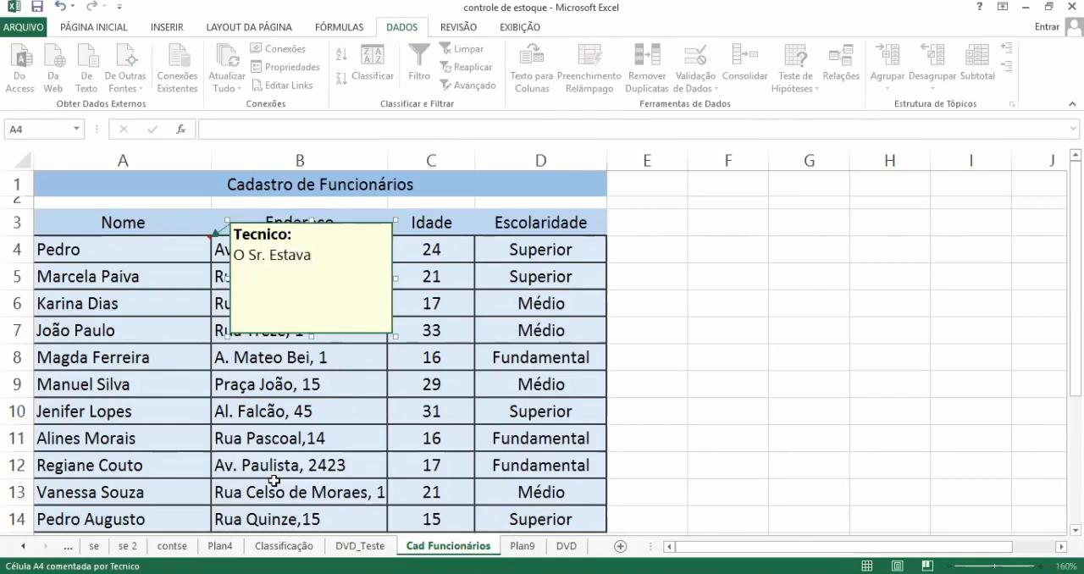
type("na lista de e")
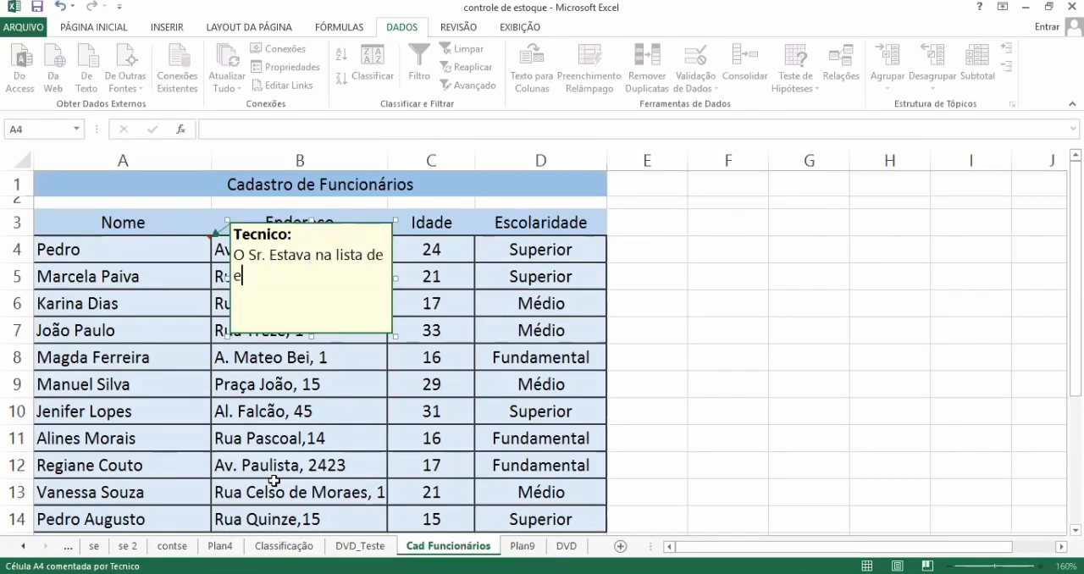
type("spera")
left_click(797, 256)
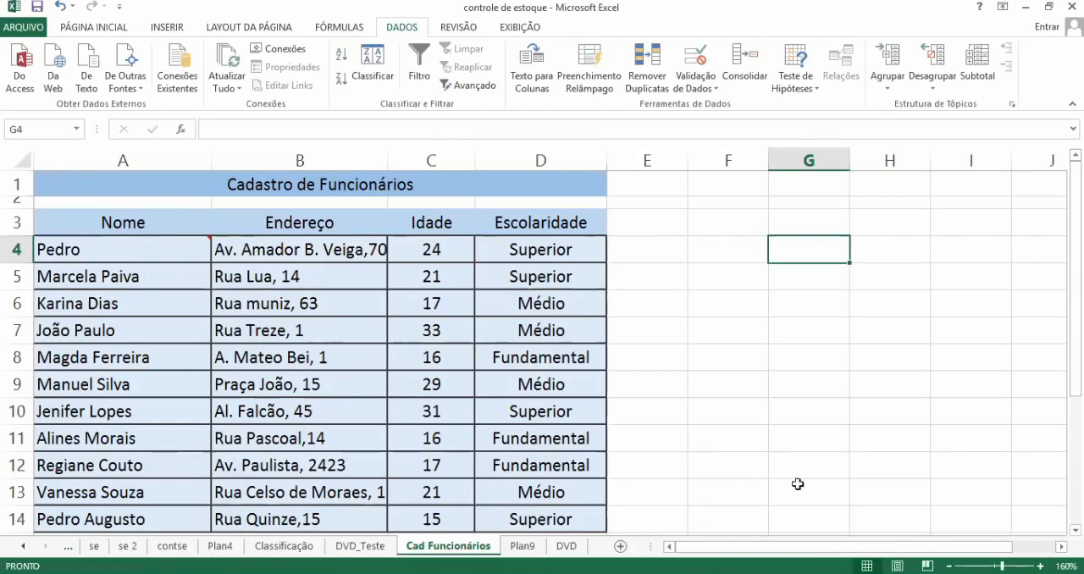
Step: Enlarge the employee table and inspect the comment marker in the corner of cell A4
scroll(809, 451, "up", 5, "ctrl")
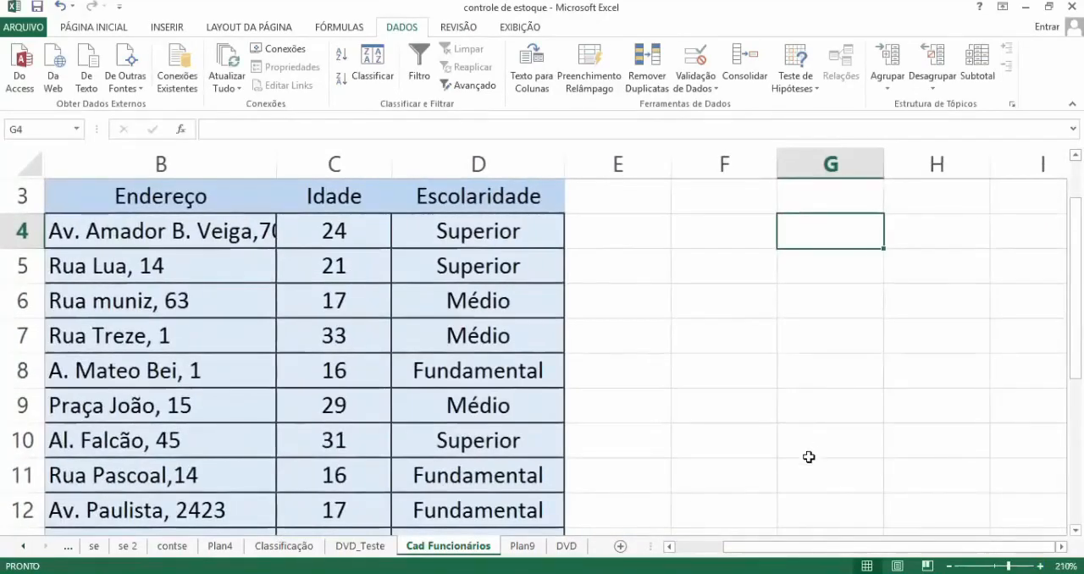
left_click_drag(780, 549, 717, 547)
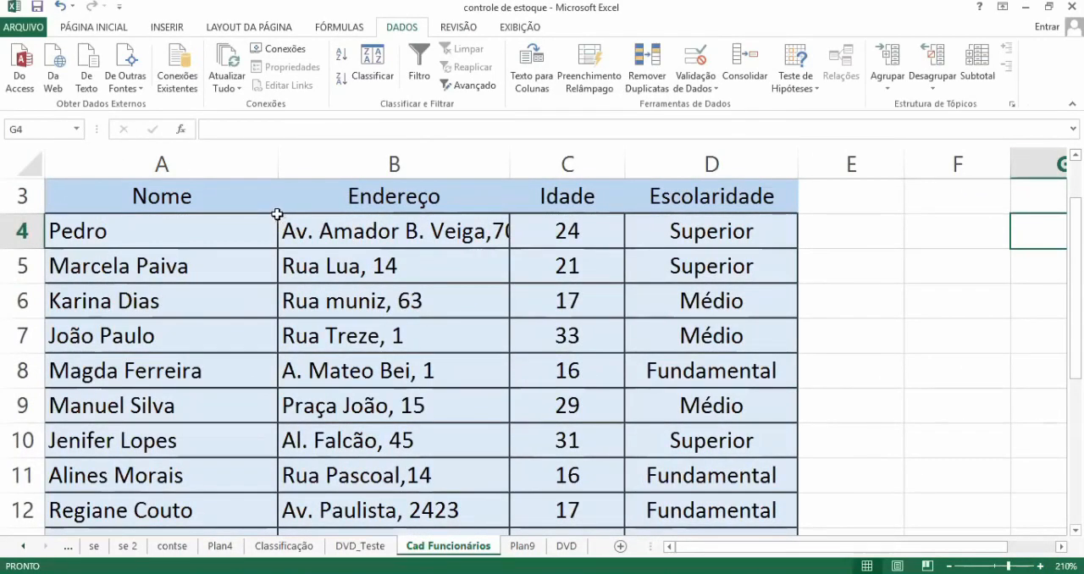
mouse_move(277, 213)
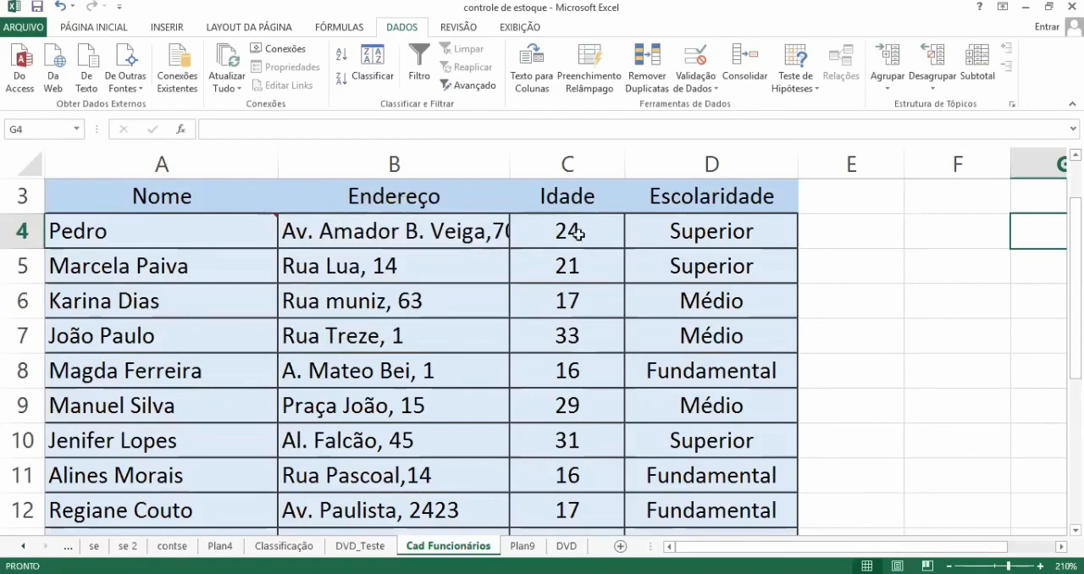
left_click(686, 268)
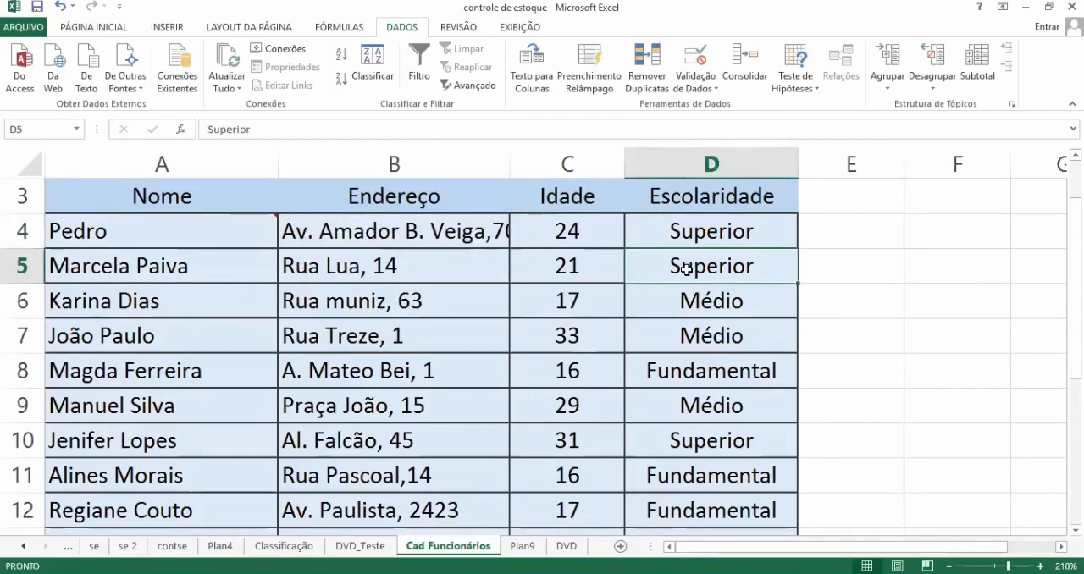
left_click(701, 330)
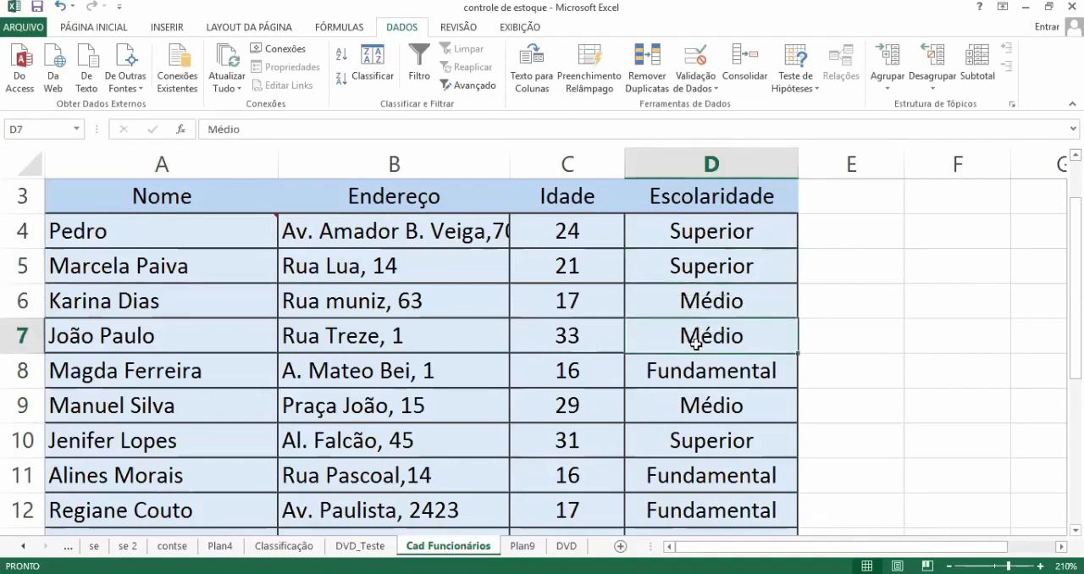
Step: Insert a comment in cell D7 of the employee table reading "Aguardando entrega de documento."
right_click(749, 337)
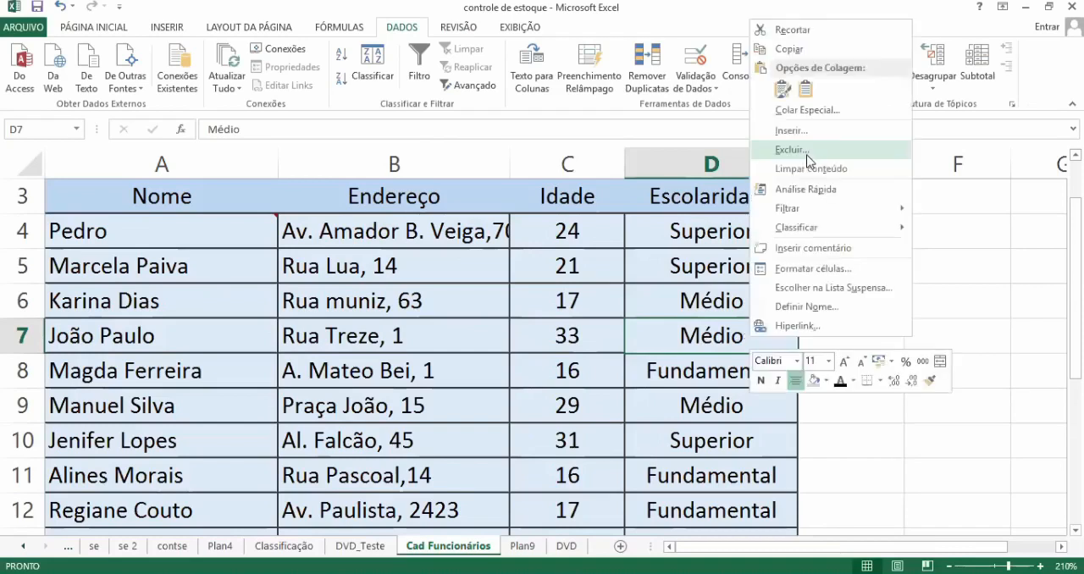
left_click(816, 248)
type("A")
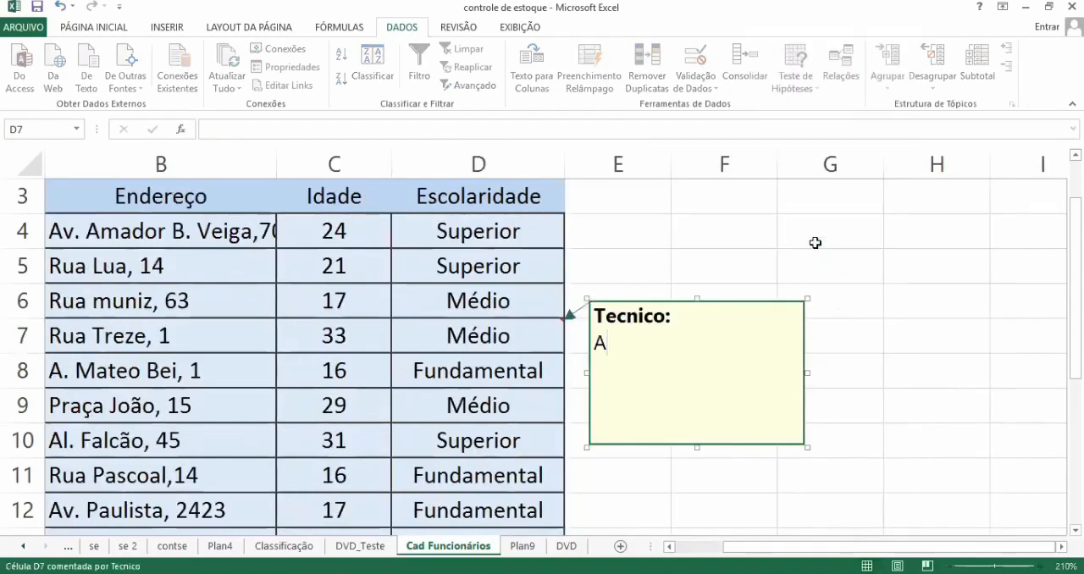
type("gu")
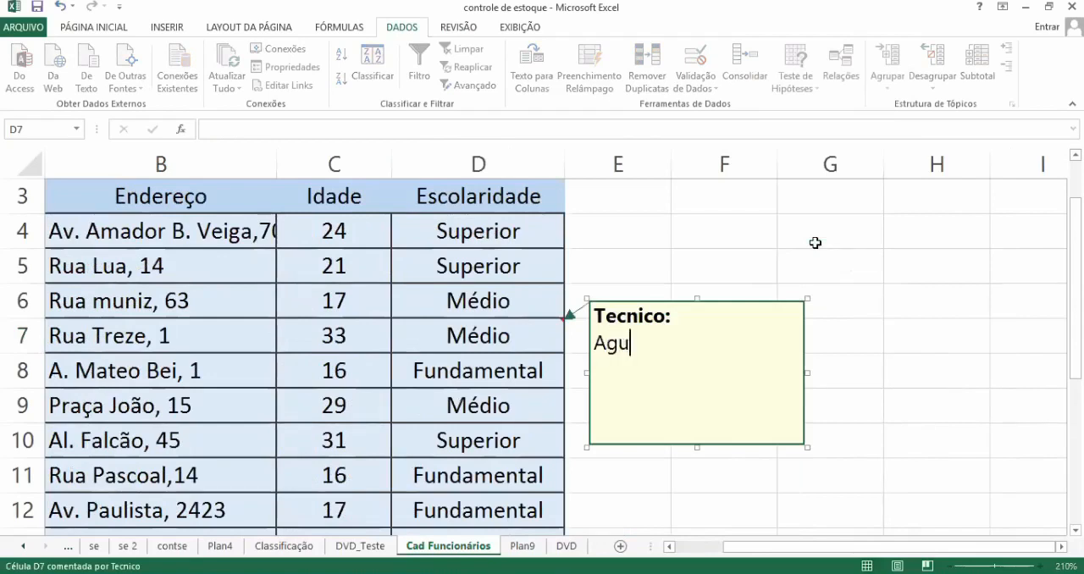
type("ardando ")
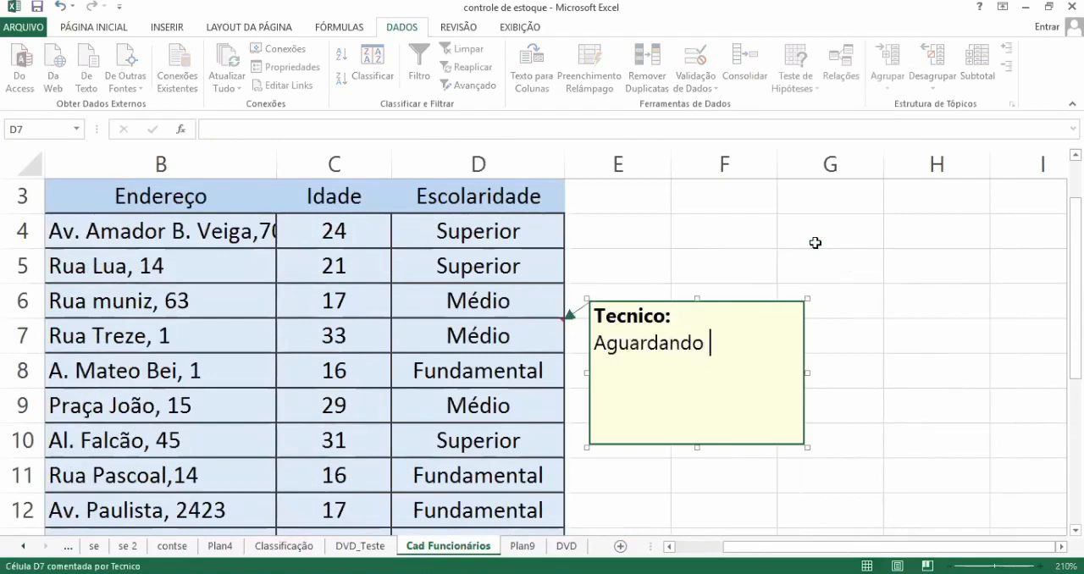
type("entrega ")
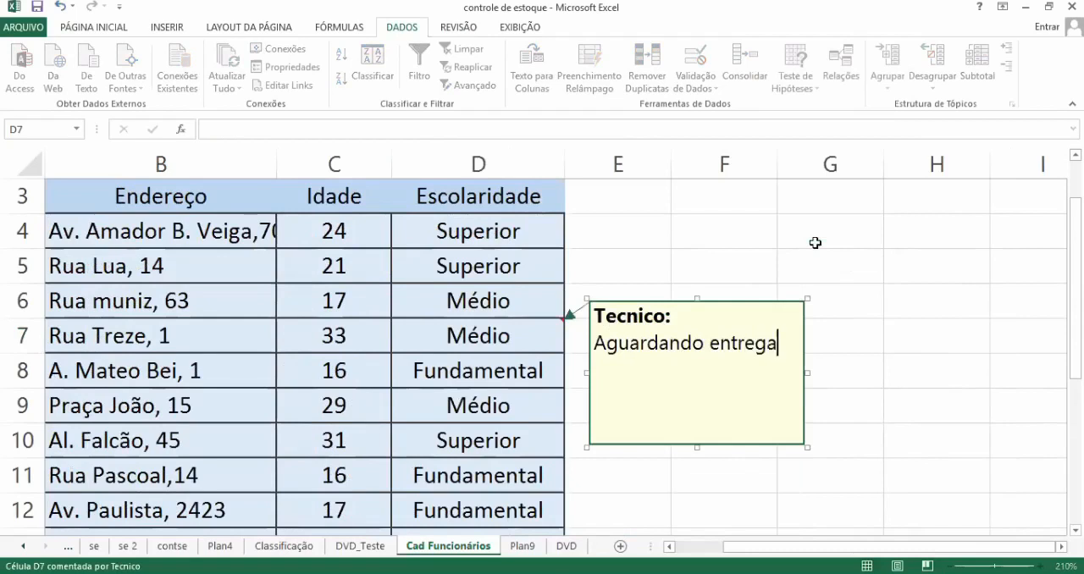
type("d")
key("BackSpace")
type("de documento")
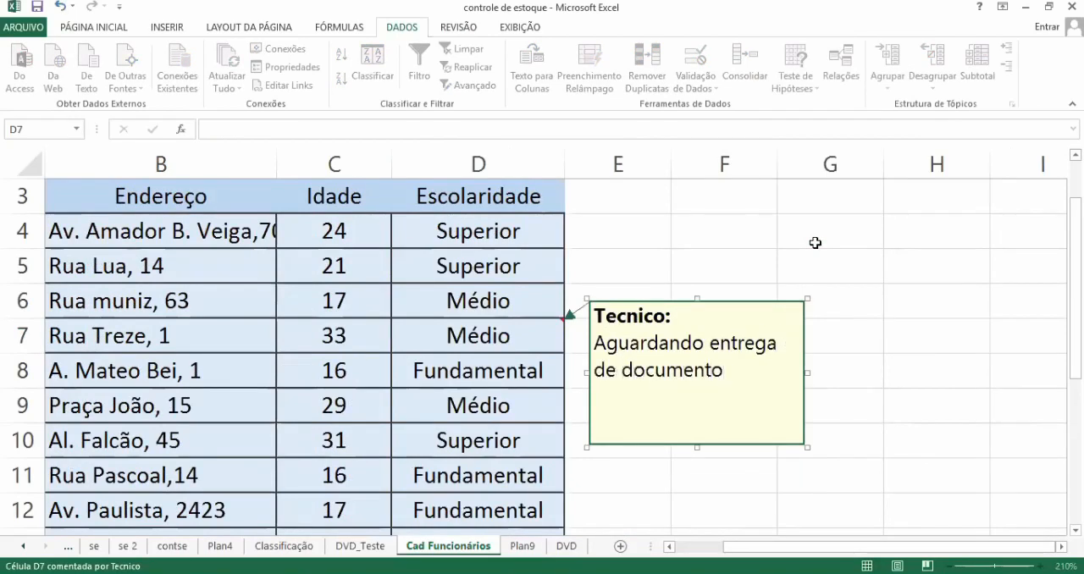
type(".")
left_click(912, 240)
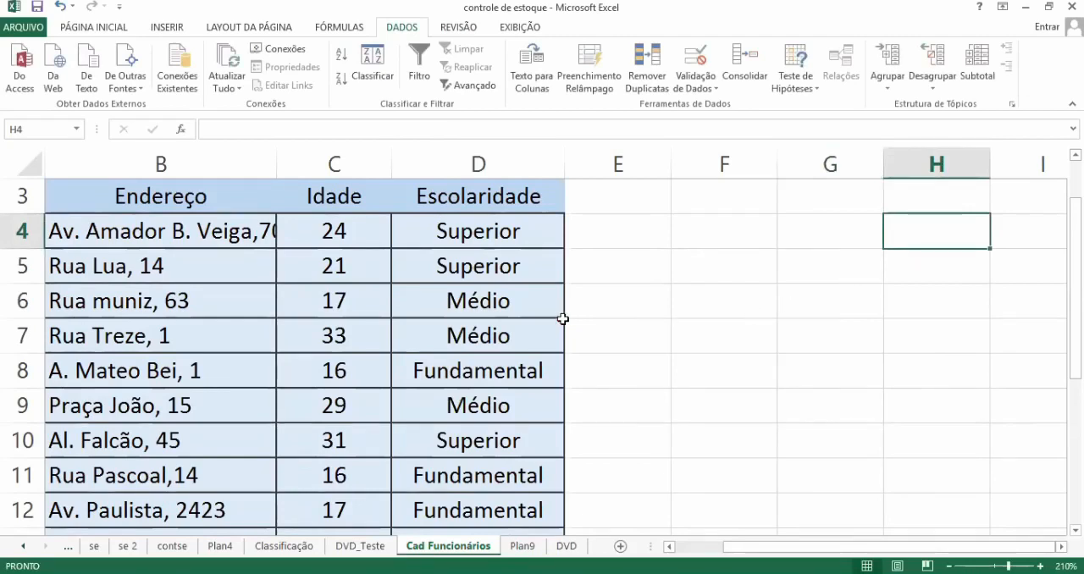
Step: Edit the comment in cell D7, adding a new line reading "Foi o num. Do RG, falta o num. CPF"
mouse_move(563, 318)
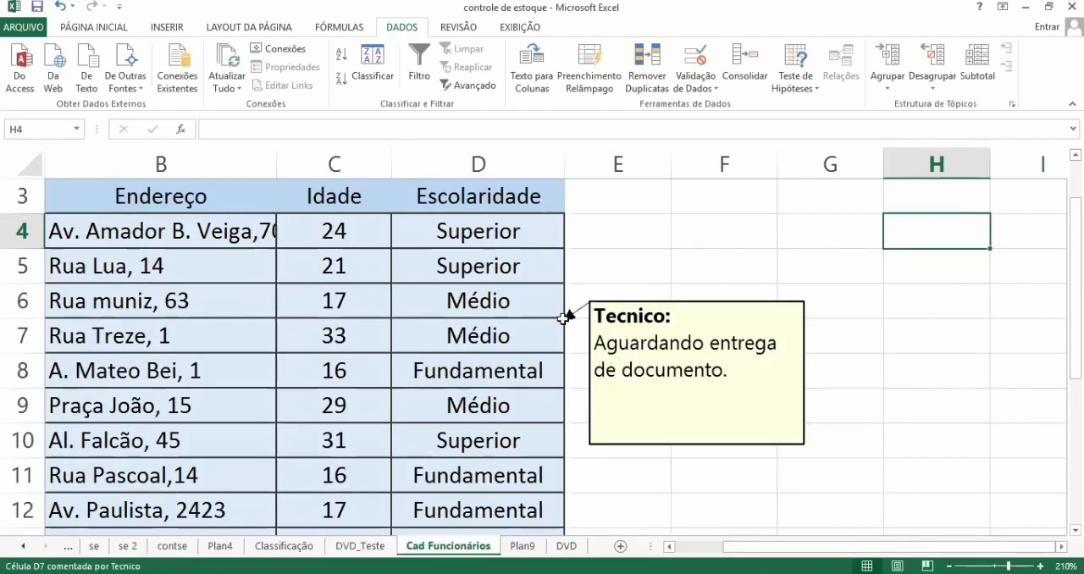
left_click(562, 319)
right_click(563, 319)
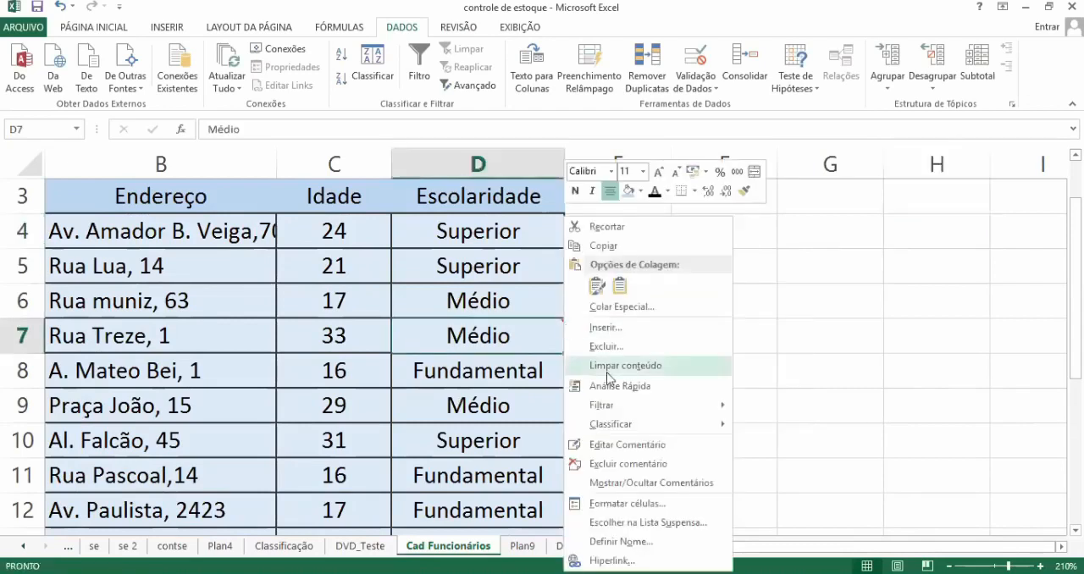
left_click(624, 448)
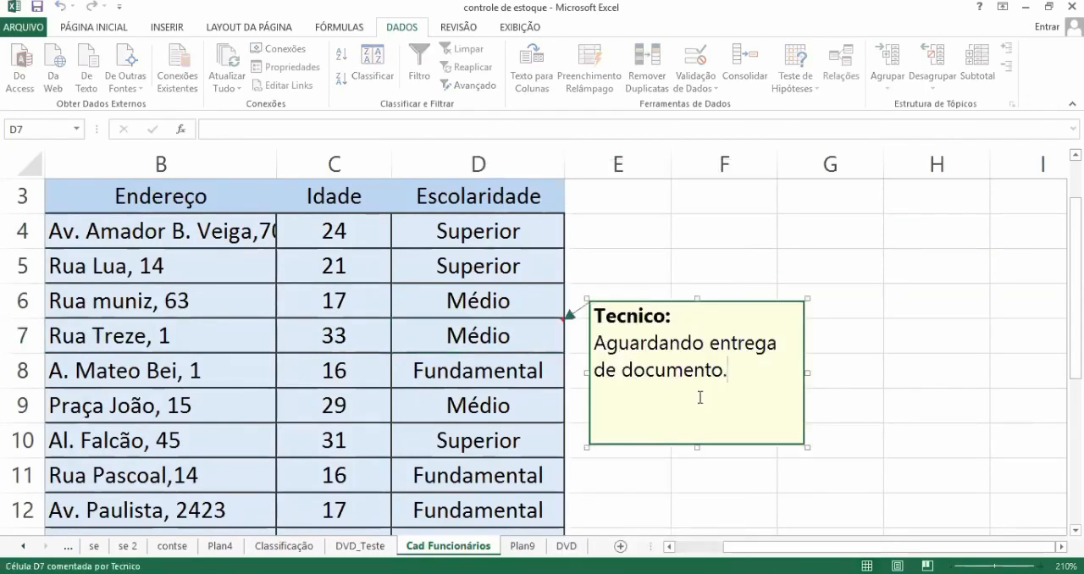
key("Return")
type("Foi")
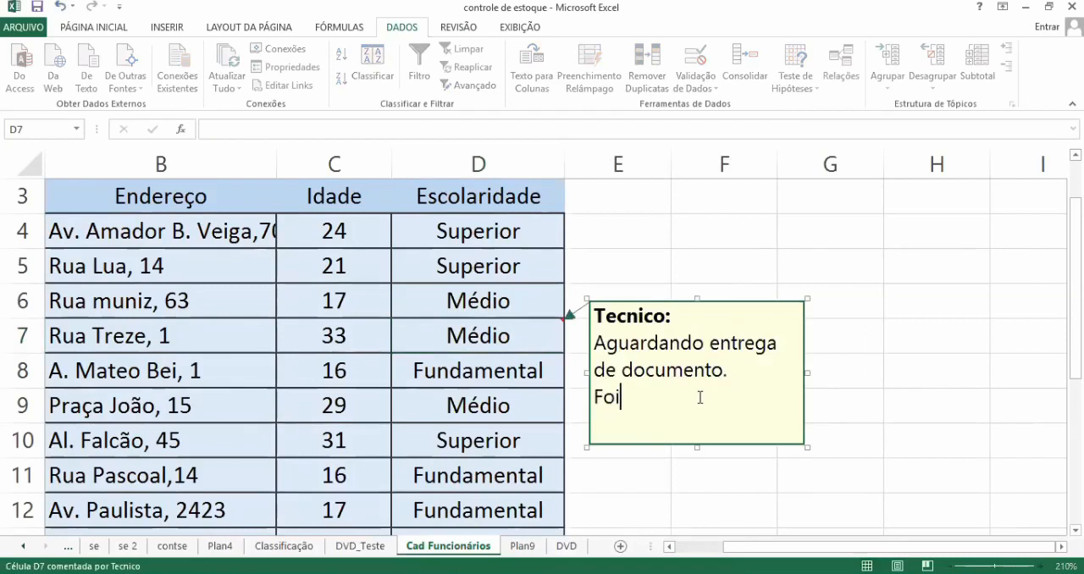
type(" o n")
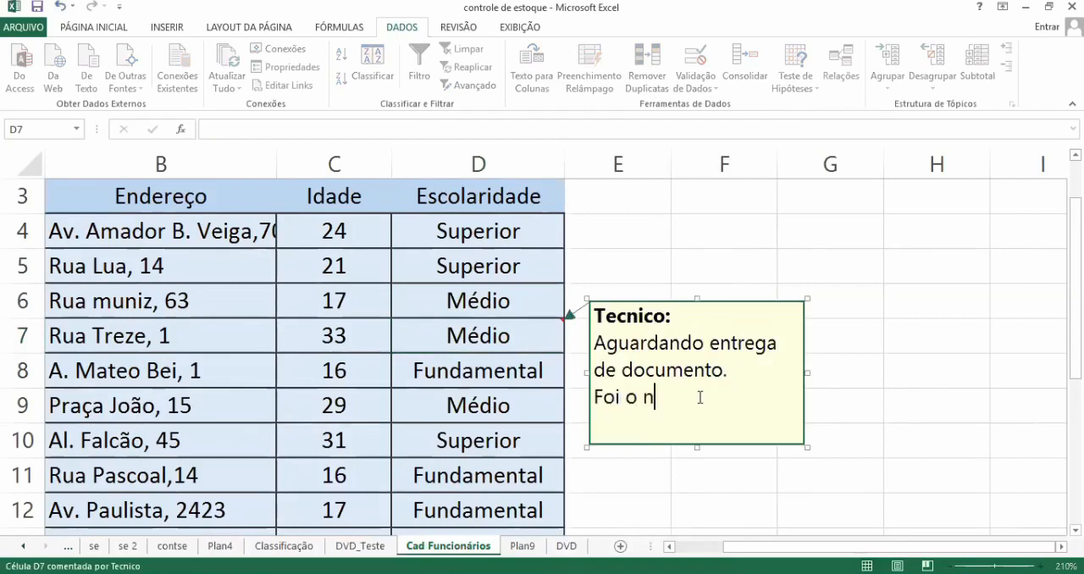
type("um. Do RG")
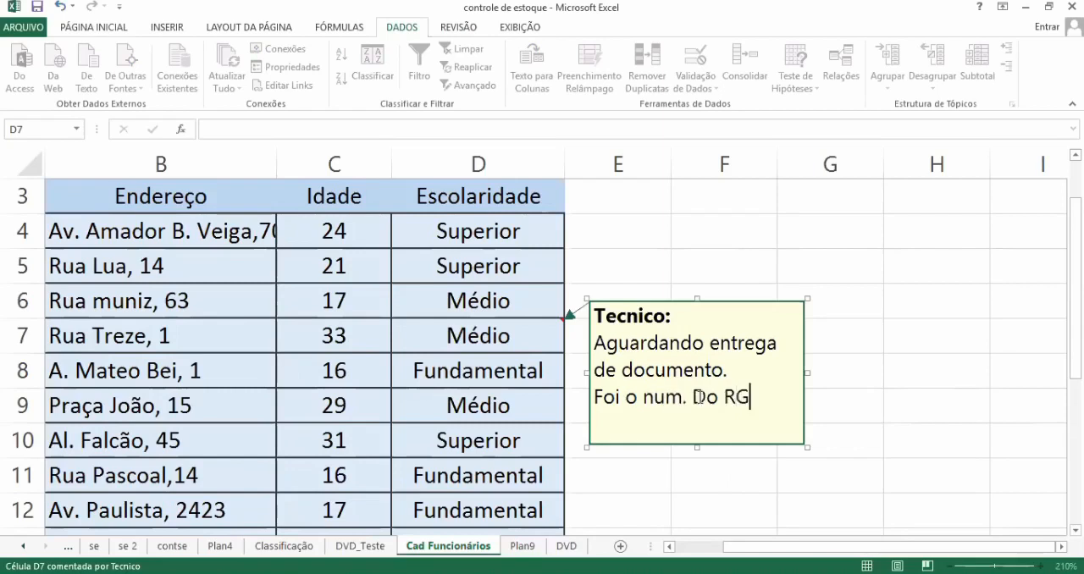
type(", falta o num.")
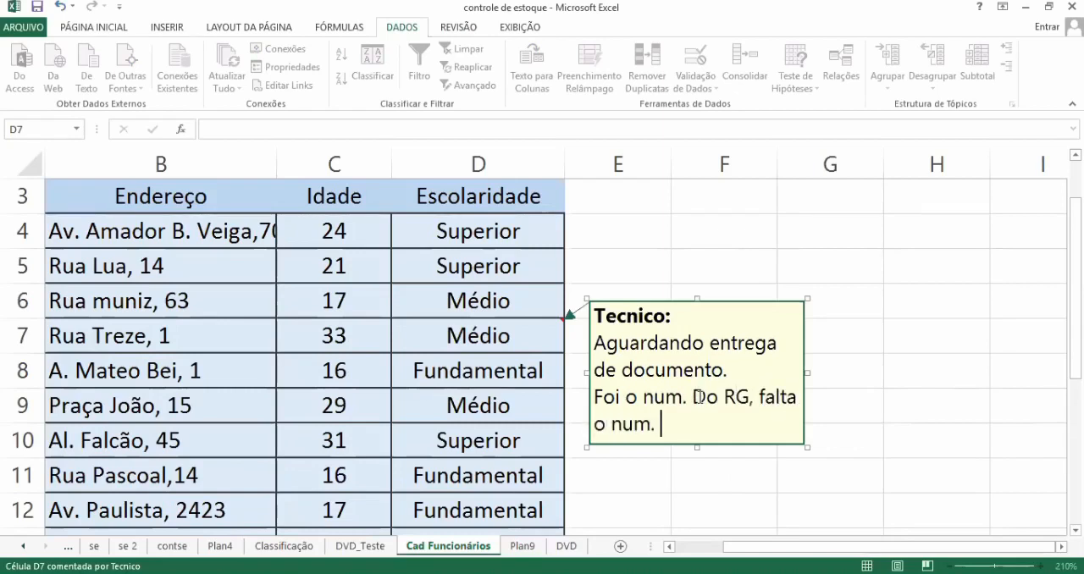
type(" CPF")
left_click(873, 227)
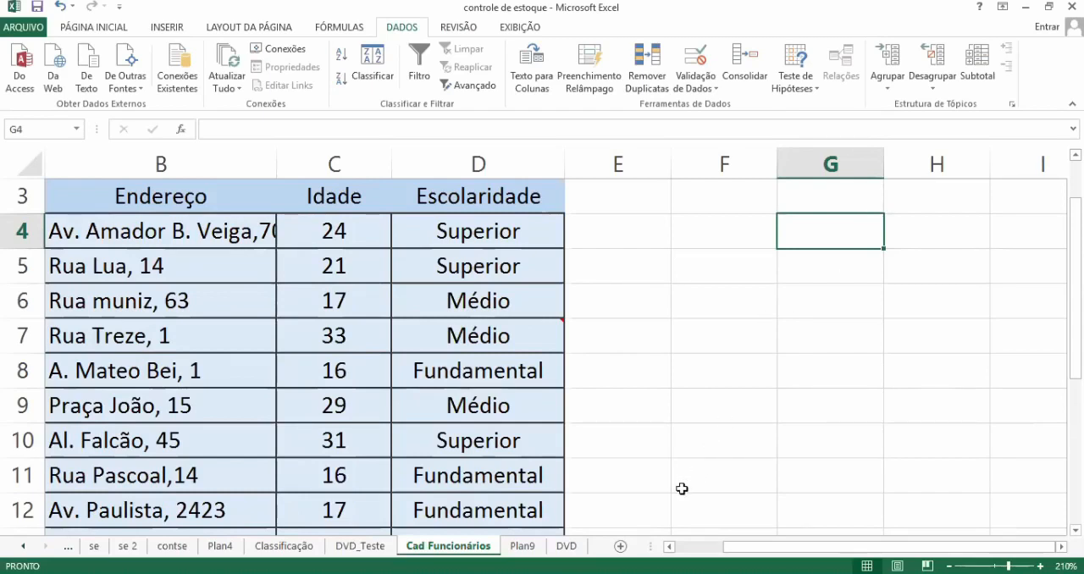
Step: Look through the DVD_Teste and Classificação sheets, and check the formula in cell C15 of the contse sheet
left_click(373, 552)
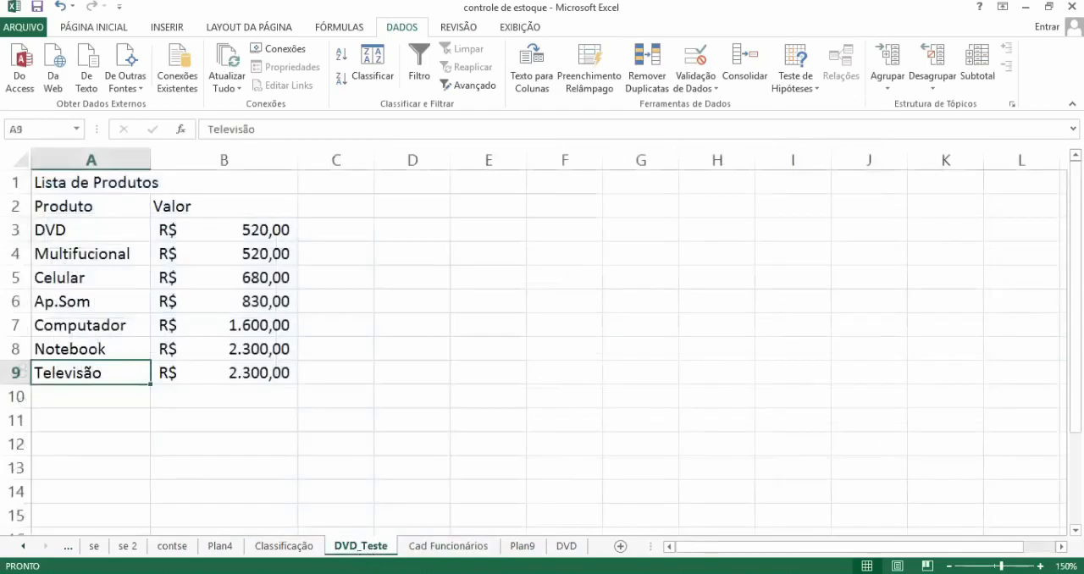
left_click(269, 552)
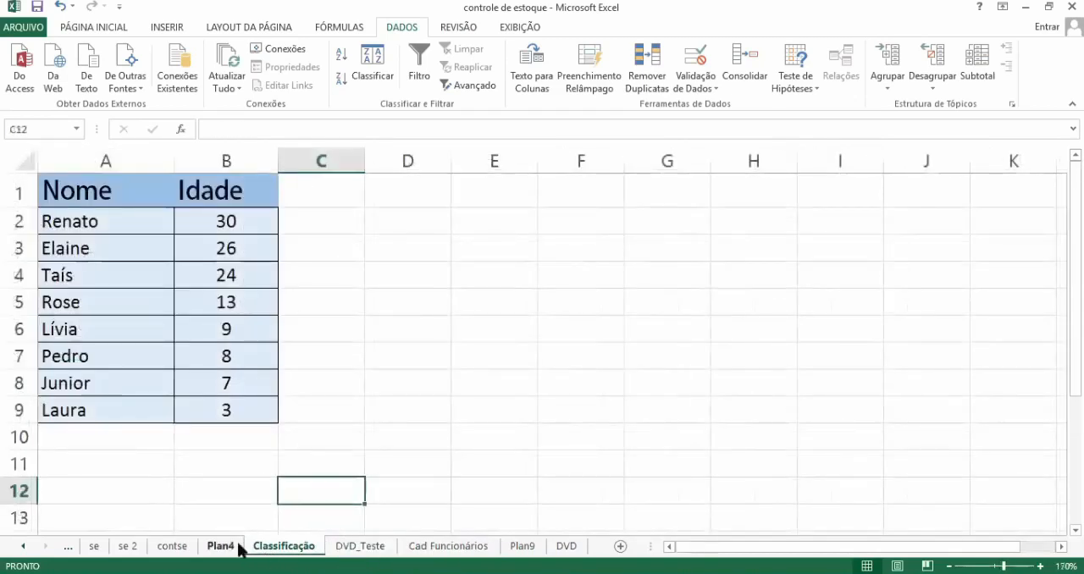
left_click(193, 549)
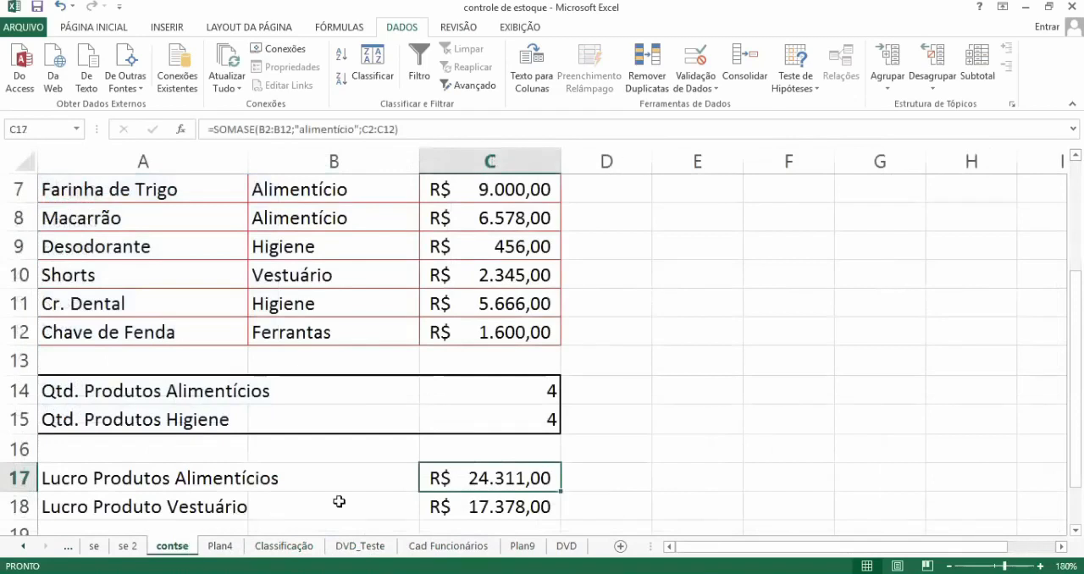
left_click(538, 425)
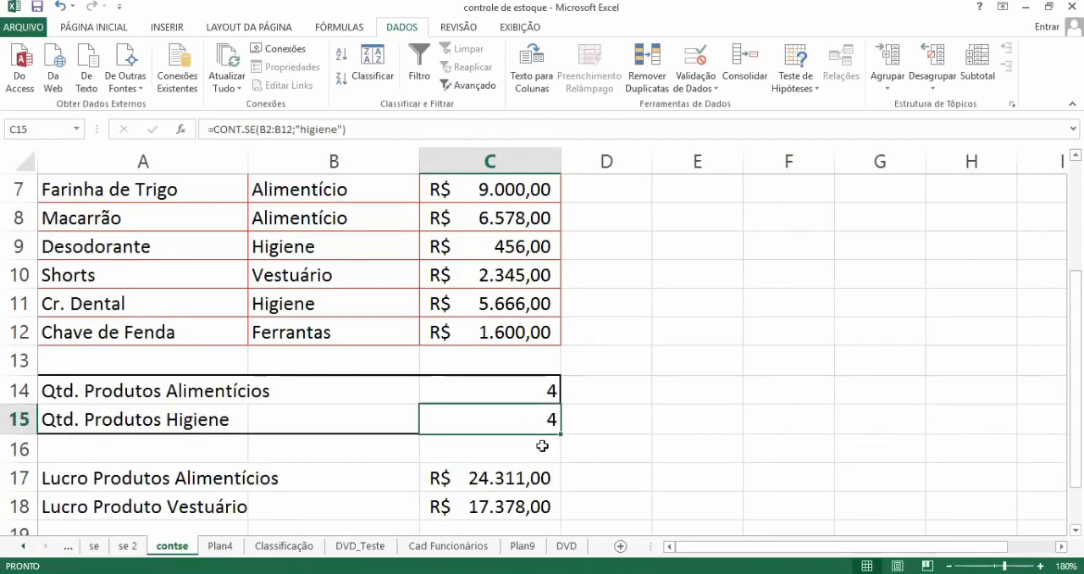
Step: Insert a comment in cell C17, the profit of the food products, reading "Este calculo, representa a soma faturamento"
left_click(542, 477)
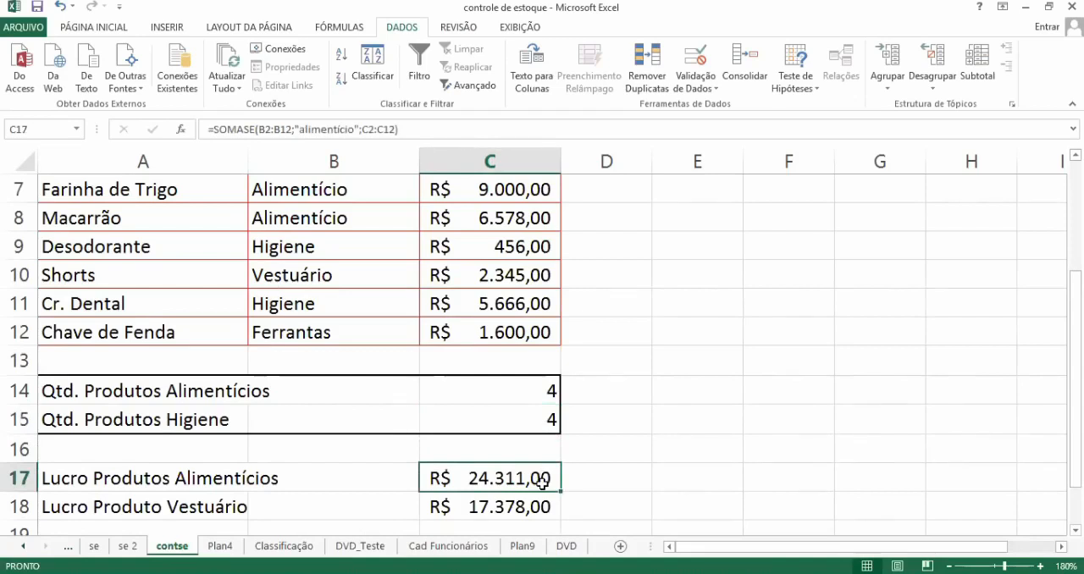
right_click(542, 479)
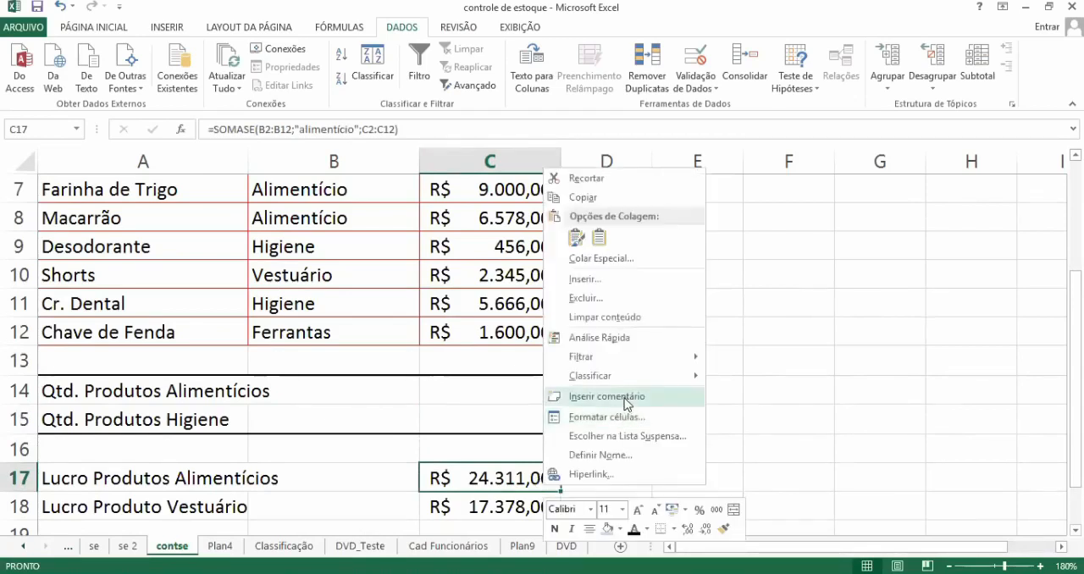
left_click(626, 399)
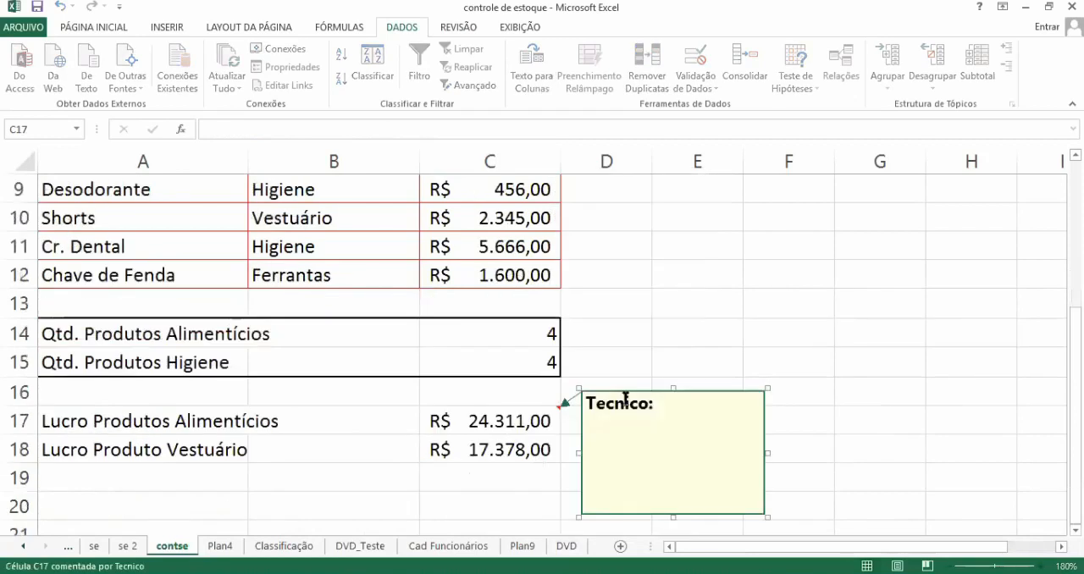
type("Este ")
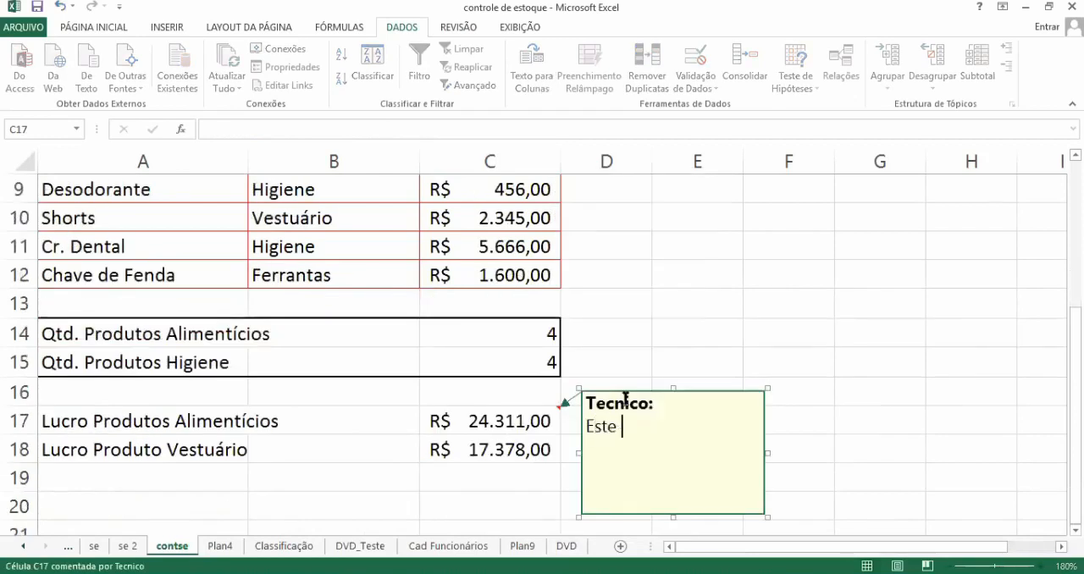
type("calculo ")
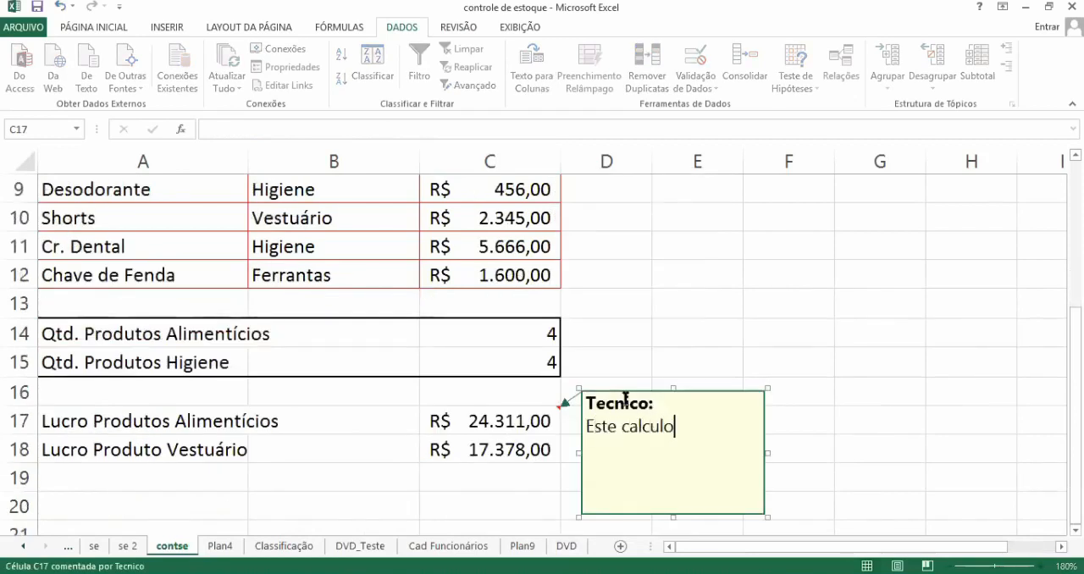
type("re")
key("BackSpace")
key("BackSpace")
key("BackSpace")
type(", representa a ")
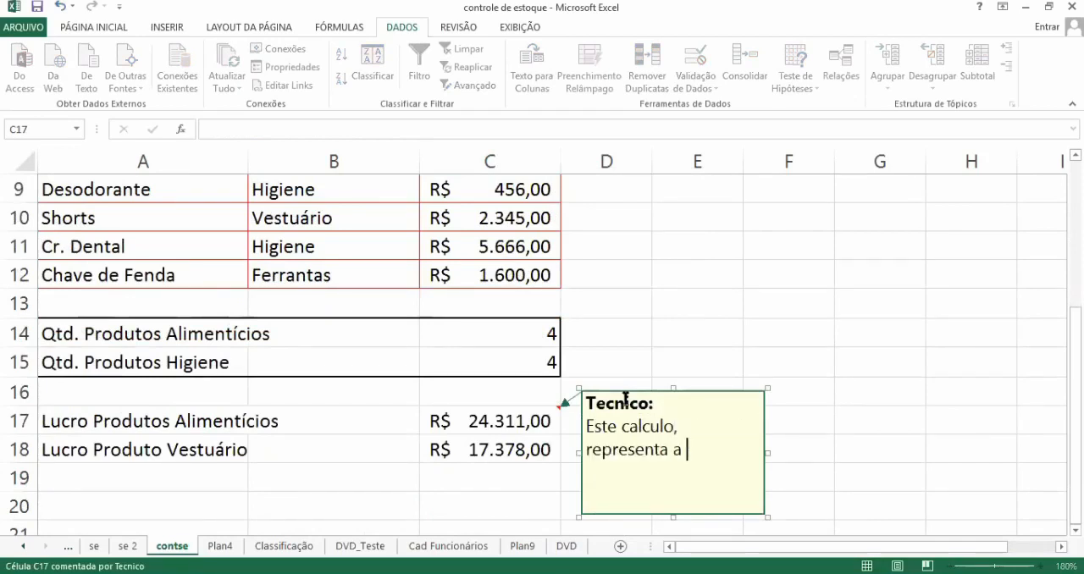
type("soma fatu")
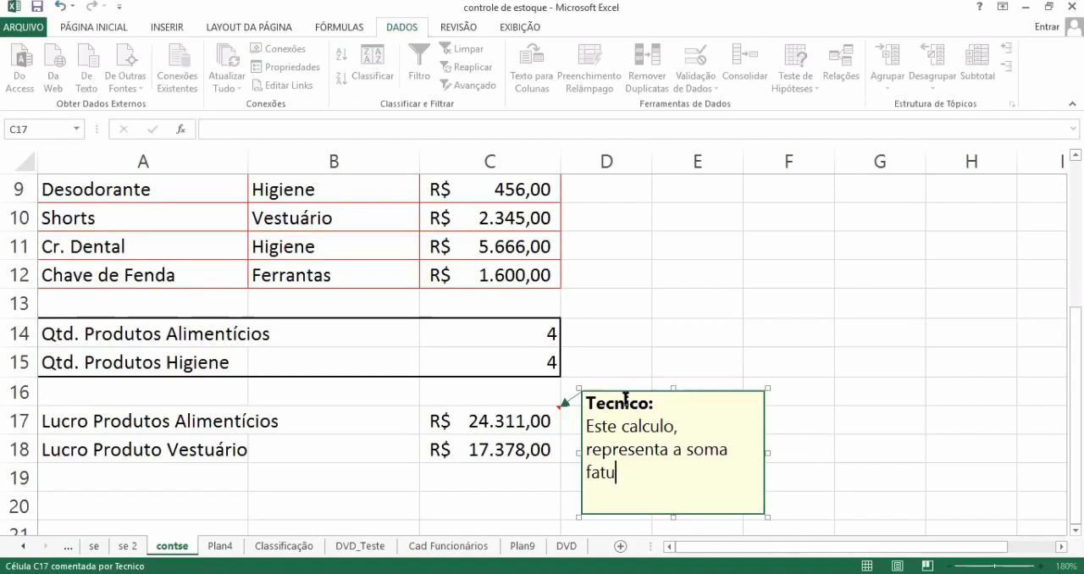
type("ramento")
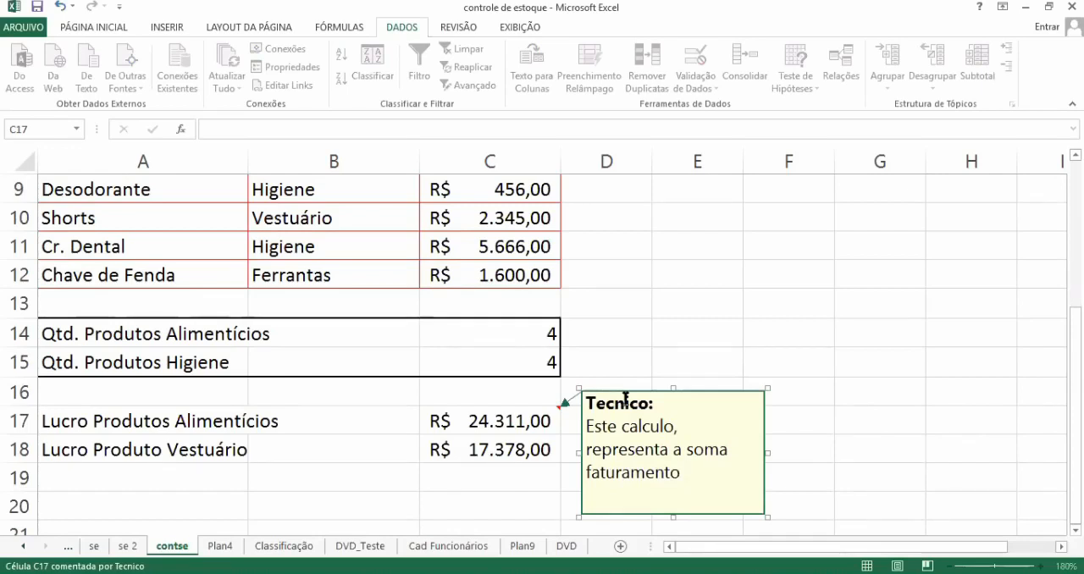
left_click(636, 253)
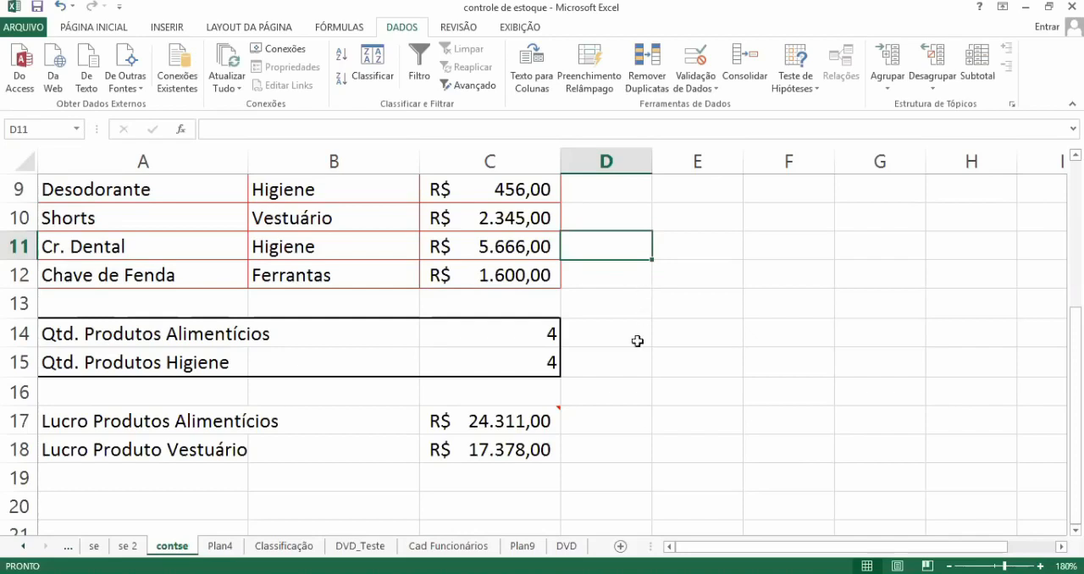
left_click(589, 432)
left_click(637, 336)
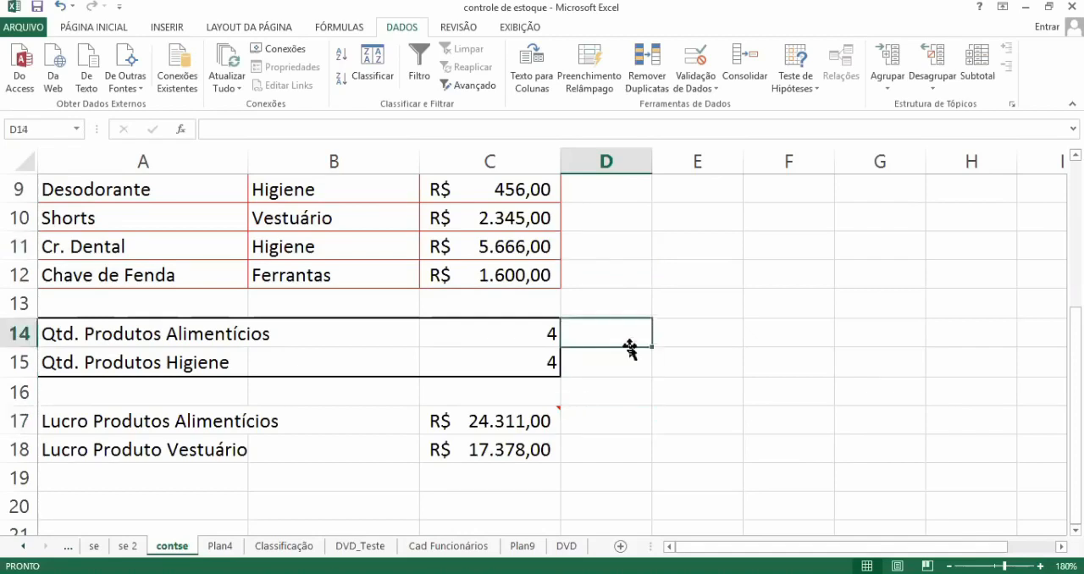
Step: Delete the comment from cell C17 on the contse sheet
mouse_move(557, 407)
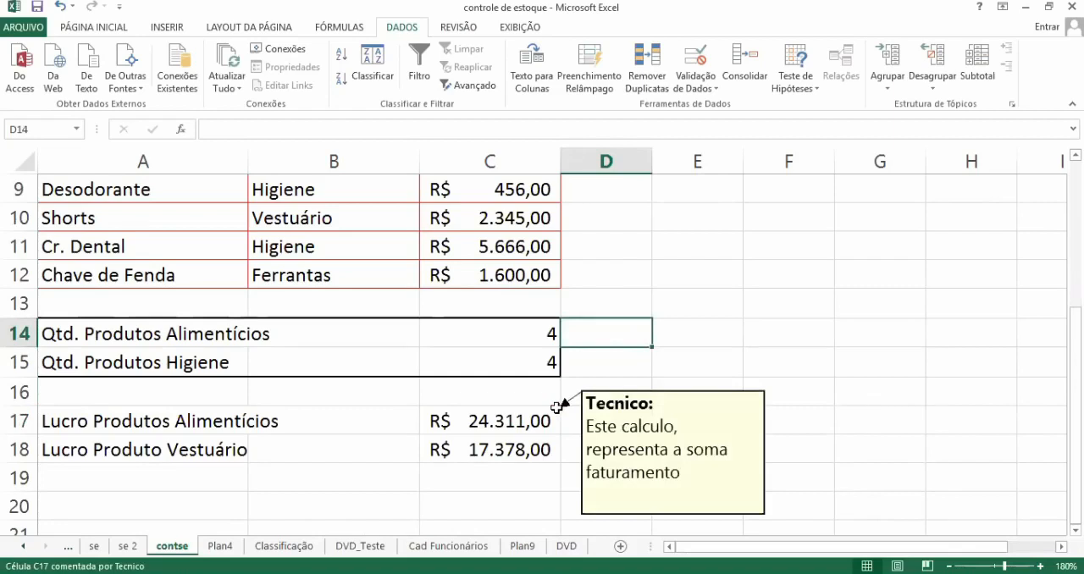
right_click(556, 408)
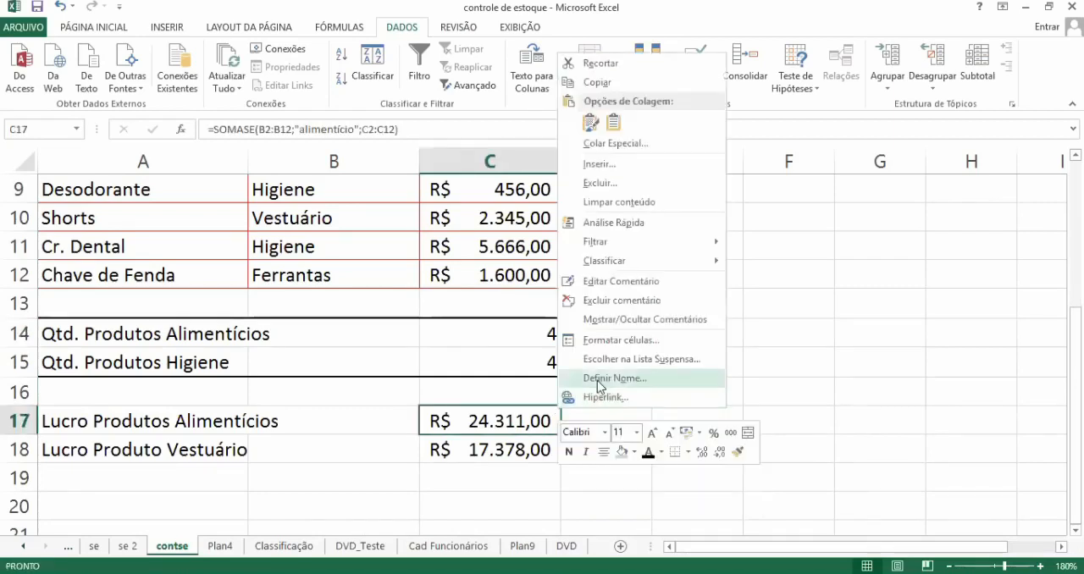
left_click(629, 300)
left_click(723, 324)
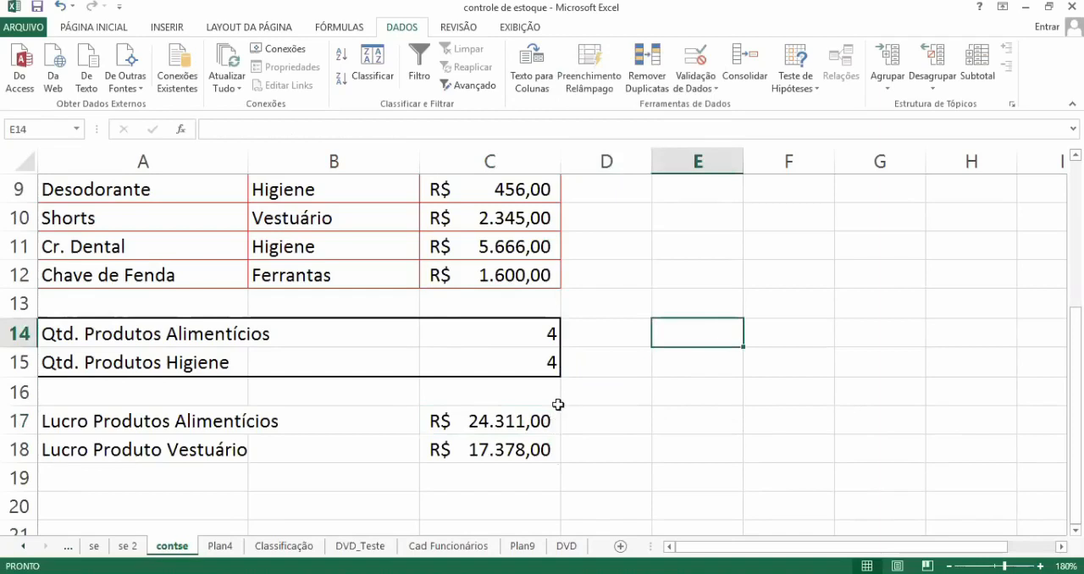
left_click(639, 449)
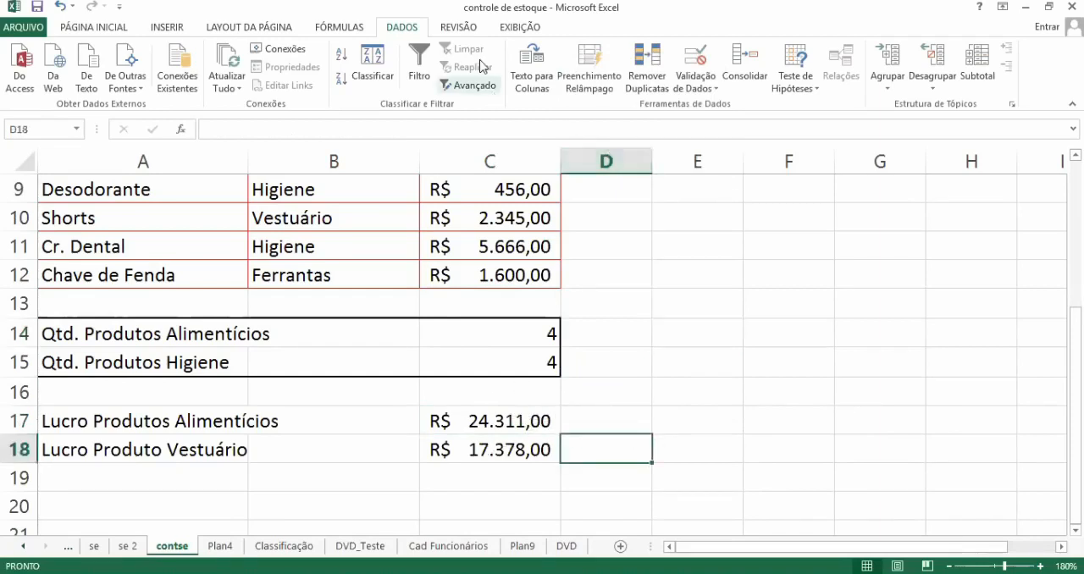